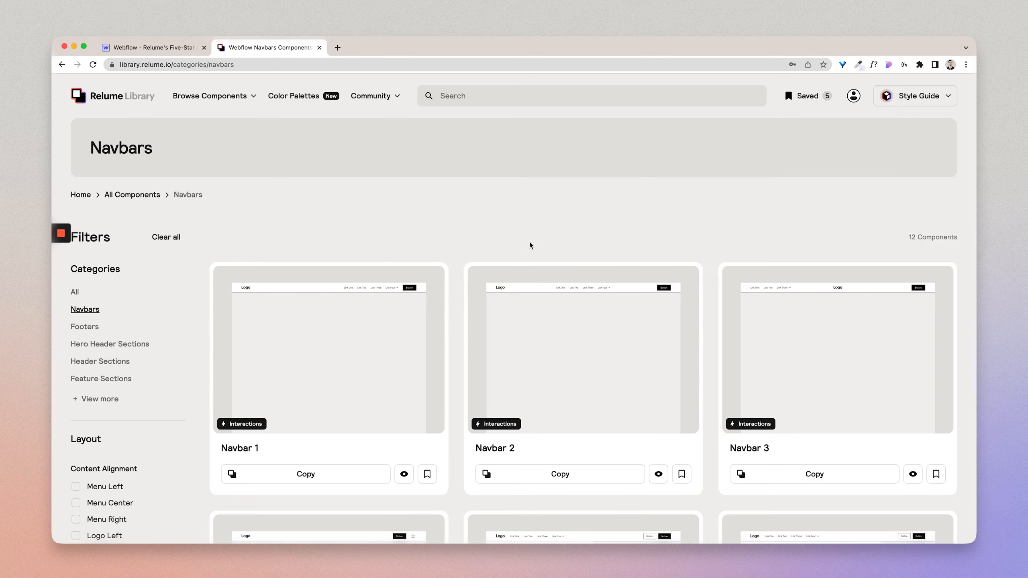
Step: Browse the Navbars category and copy the Navbar 5 component
scroll(530, 246, down, 3)
scroll(530, 246, down, 8)
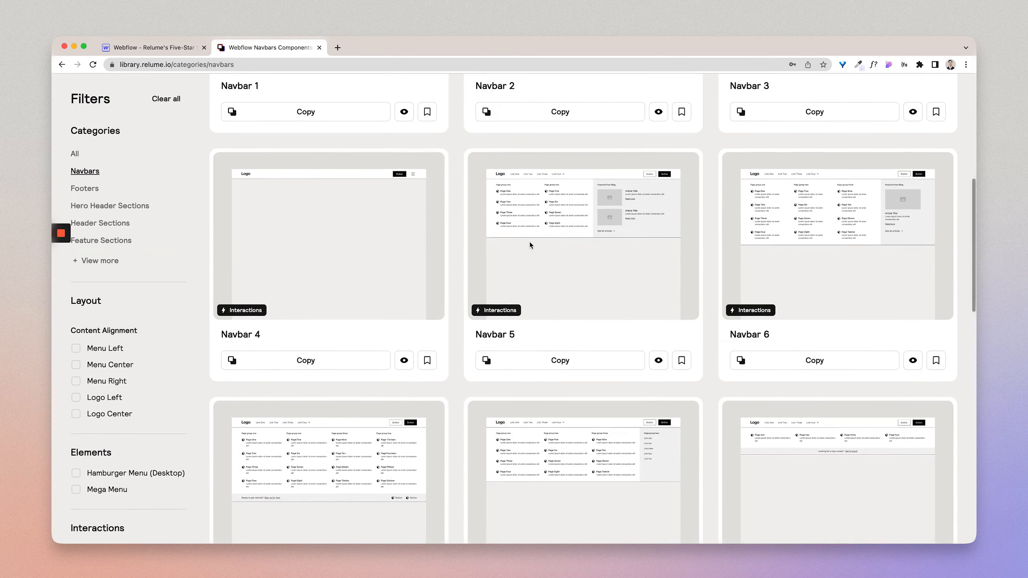
scroll(530, 245, down, 10)
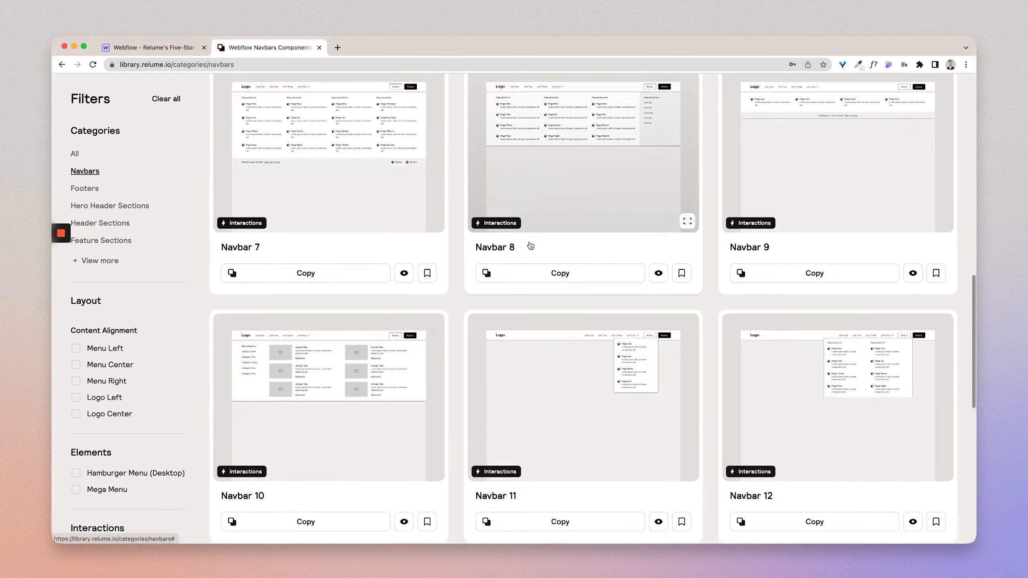
scroll(530, 245, up, 12)
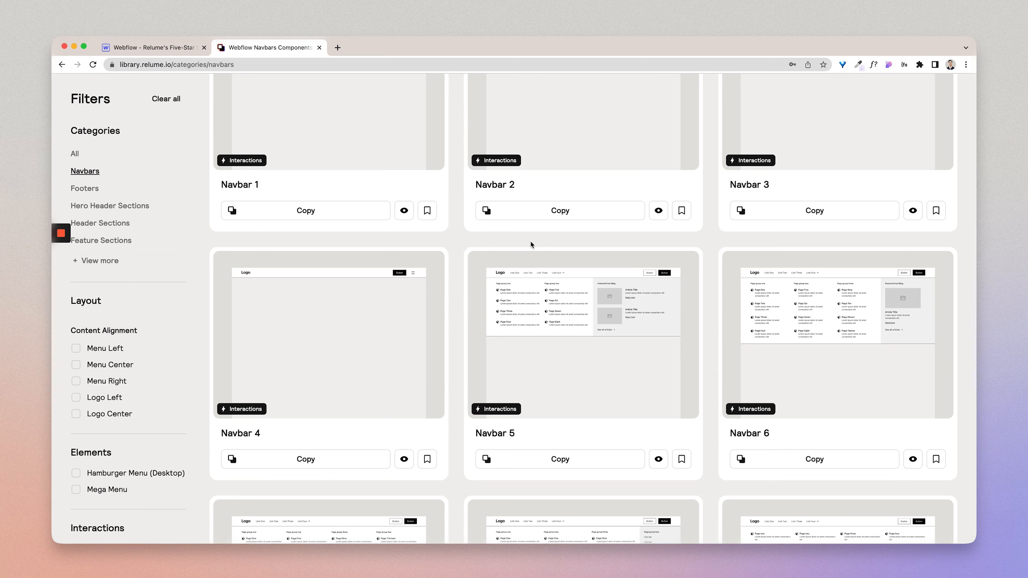
click(556, 459)
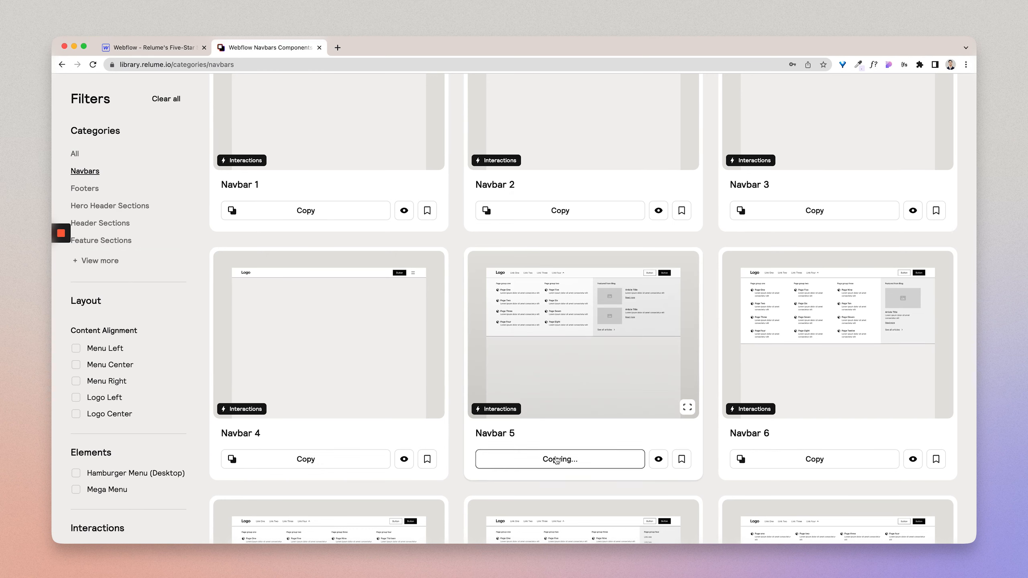
Step: Switch to the Webflow site project and paste the copied navbar directly after Global Styles inside page-wrapper
click(166, 47)
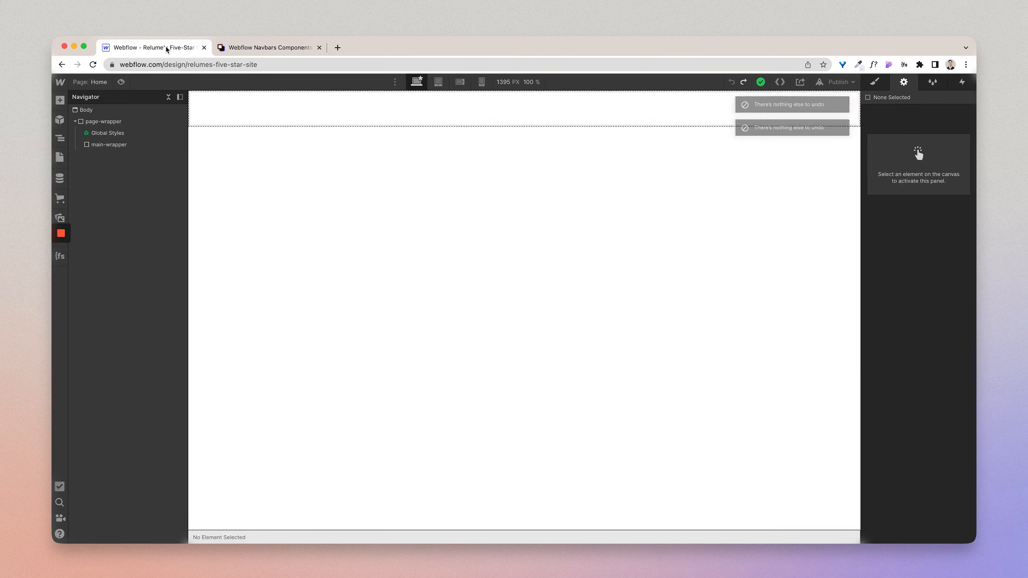
click(119, 133)
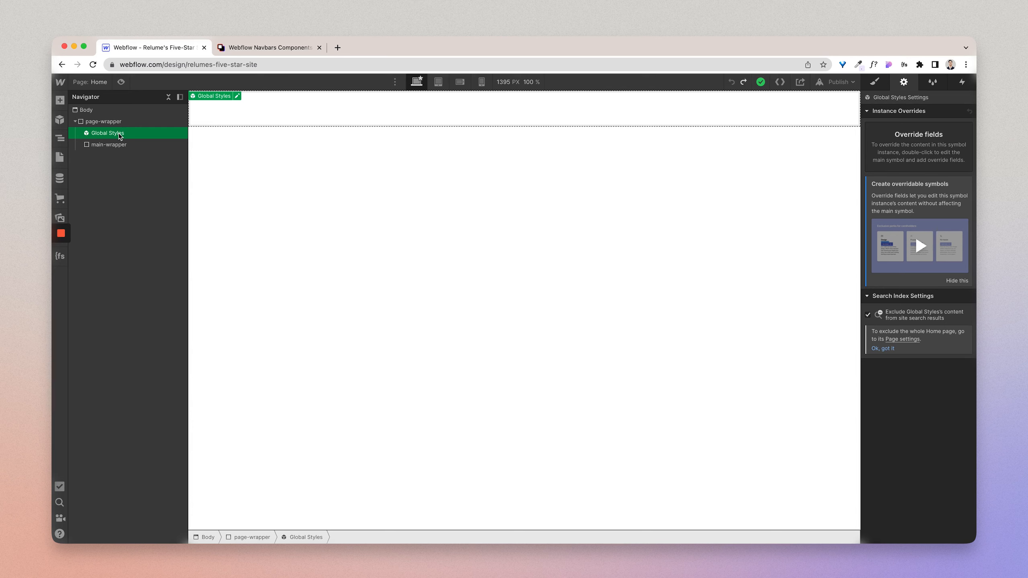
key(super+v)
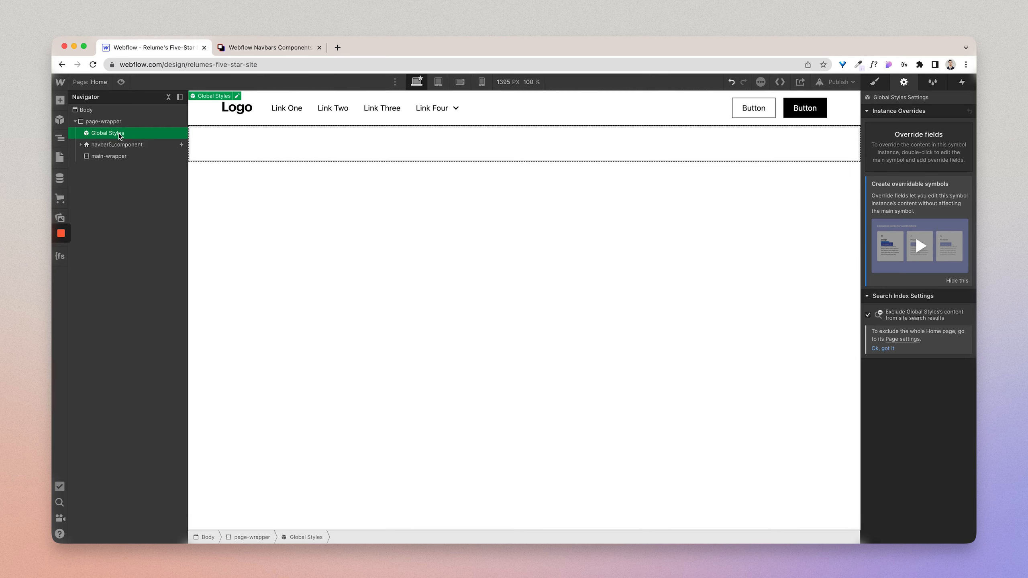
Step: Expand navbar5_component and its container to examine the logo link, menu and menu button elements
click(123, 144)
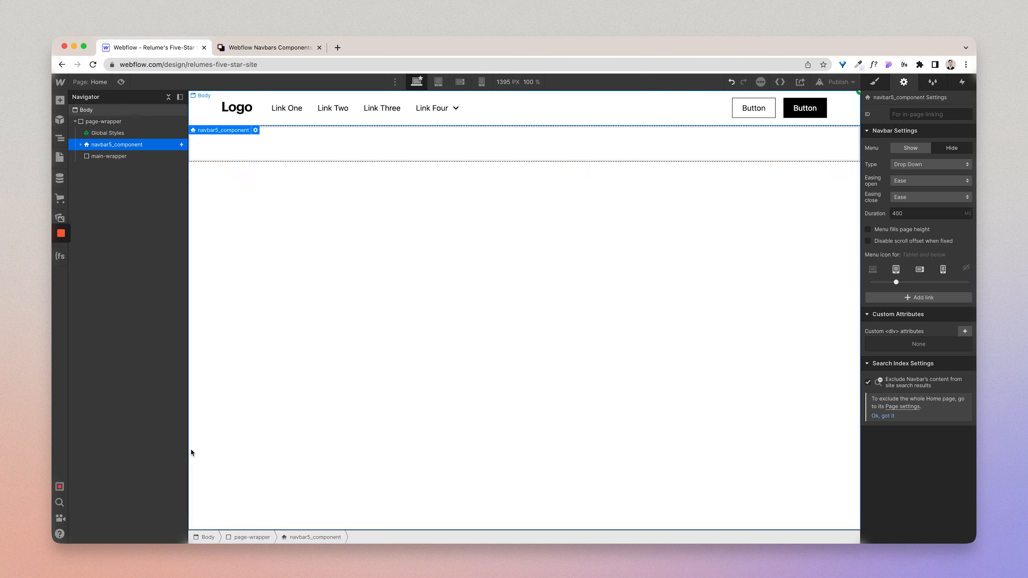
click(82, 144)
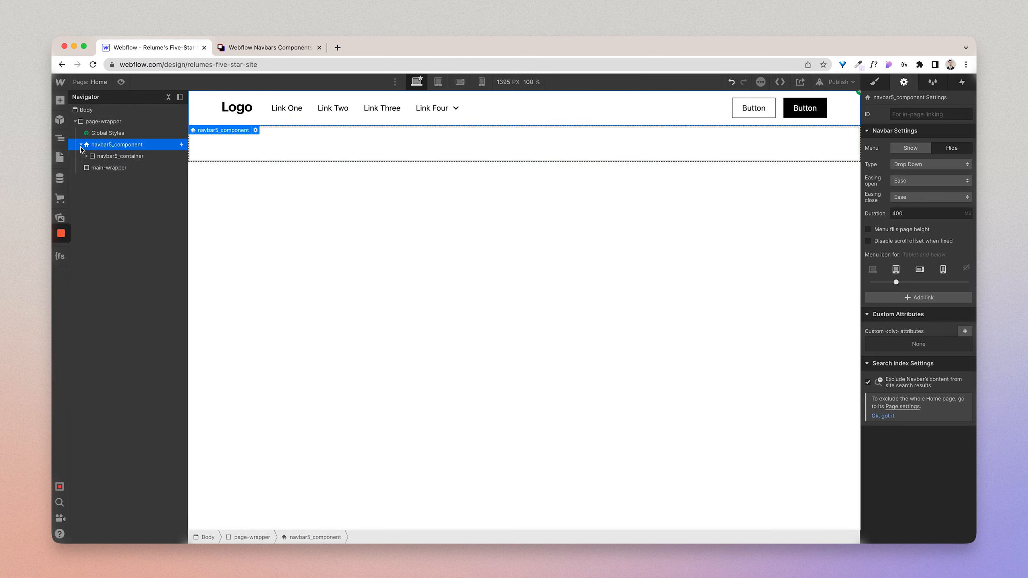
click(87, 155)
click(118, 167)
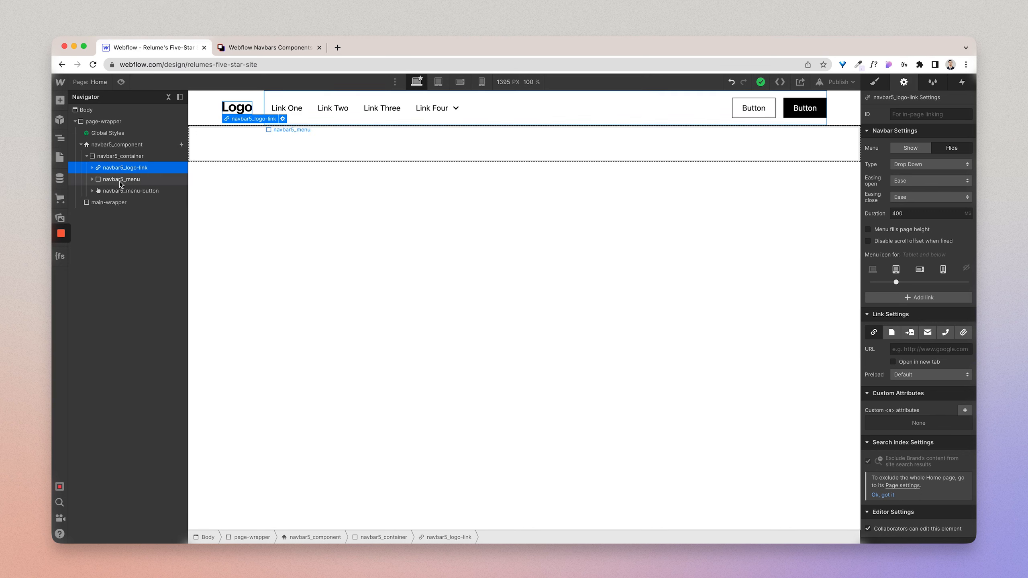
click(120, 183)
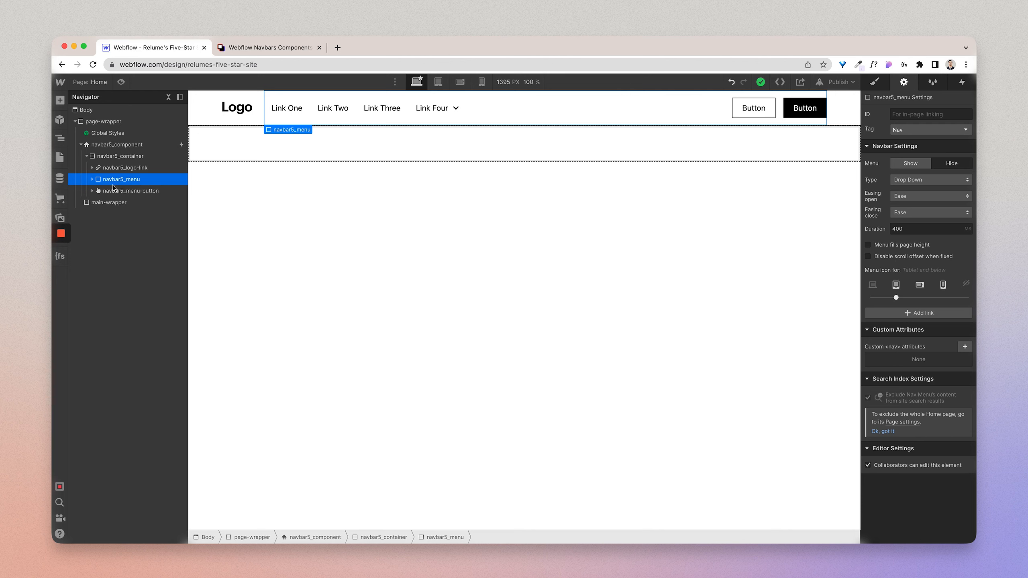
click(114, 195)
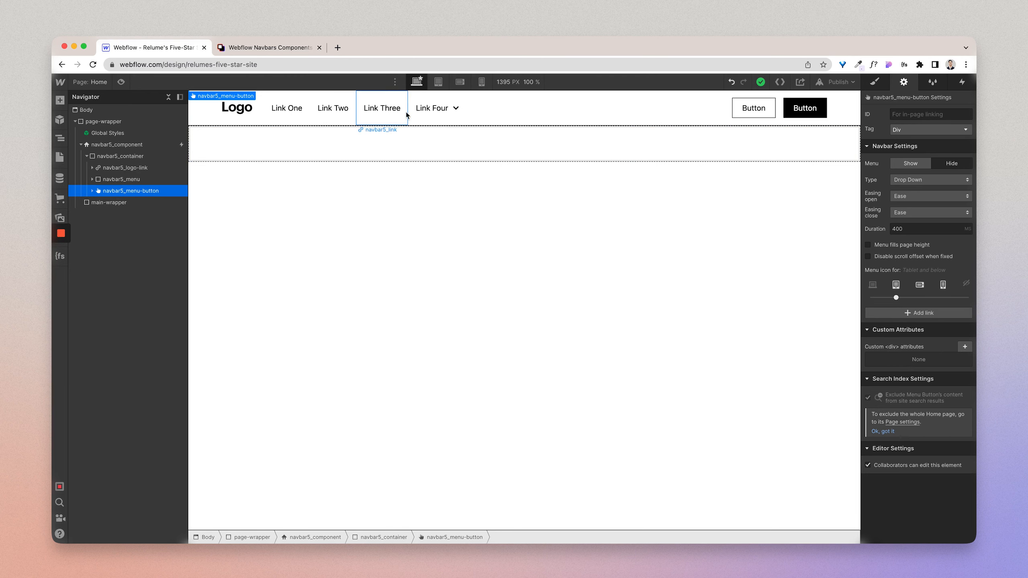
Step: Preview the navbar at the tablet breakpoint, check its menu and menu button, and return to the desktop view
click(438, 82)
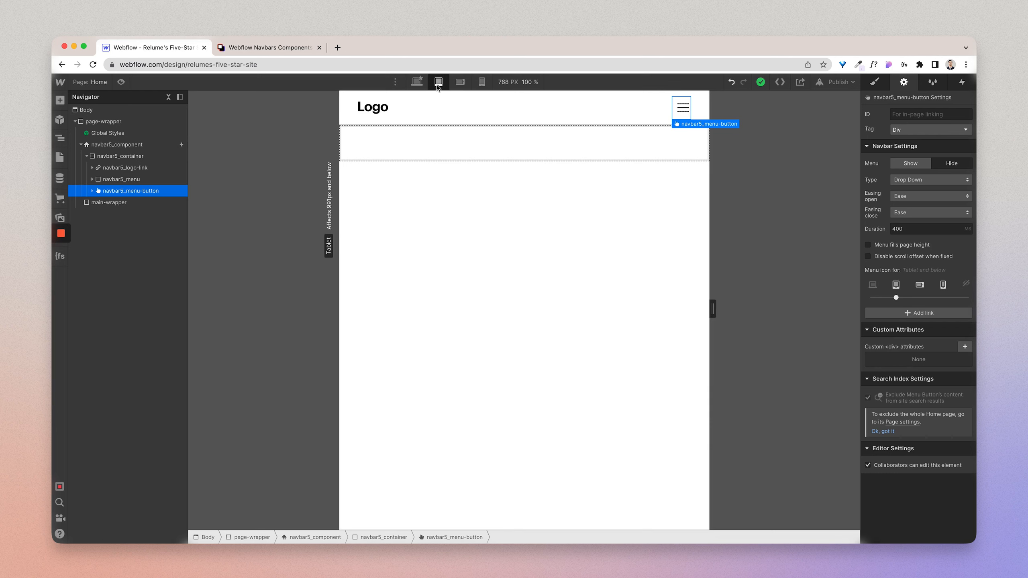
click(135, 181)
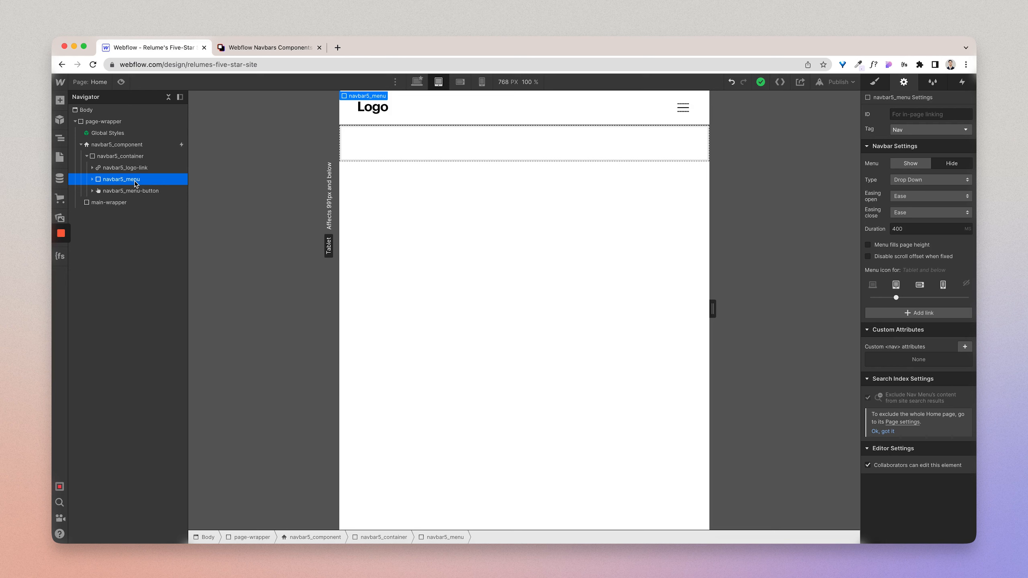
click(136, 193)
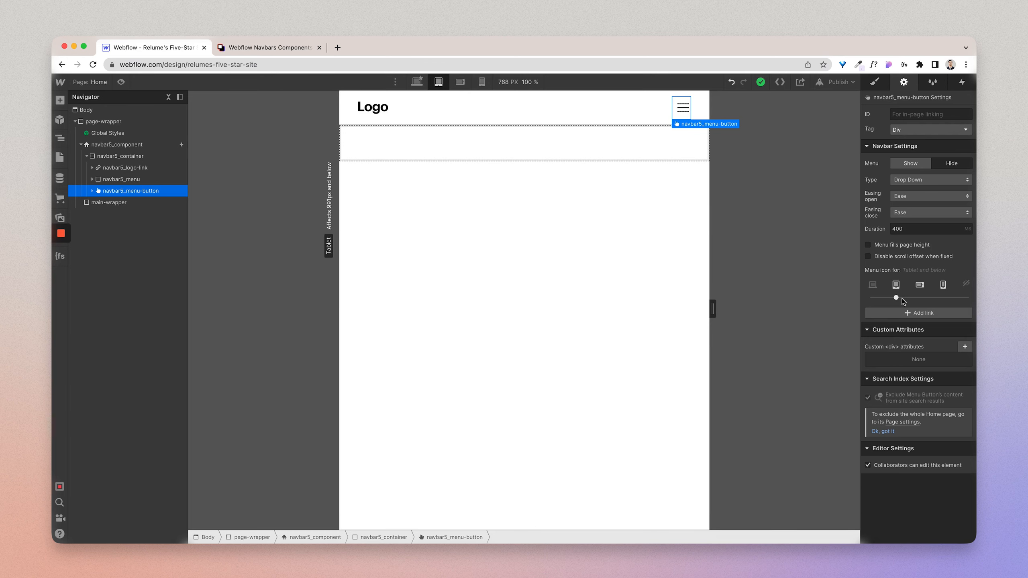
click(417, 81)
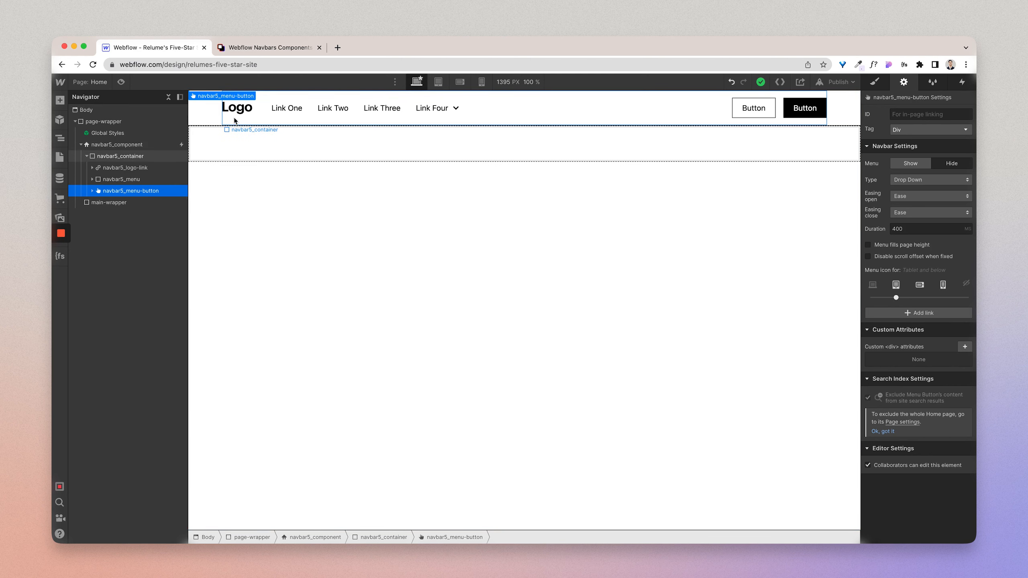
Step: Review the image settings of the navbar logo
click(245, 116)
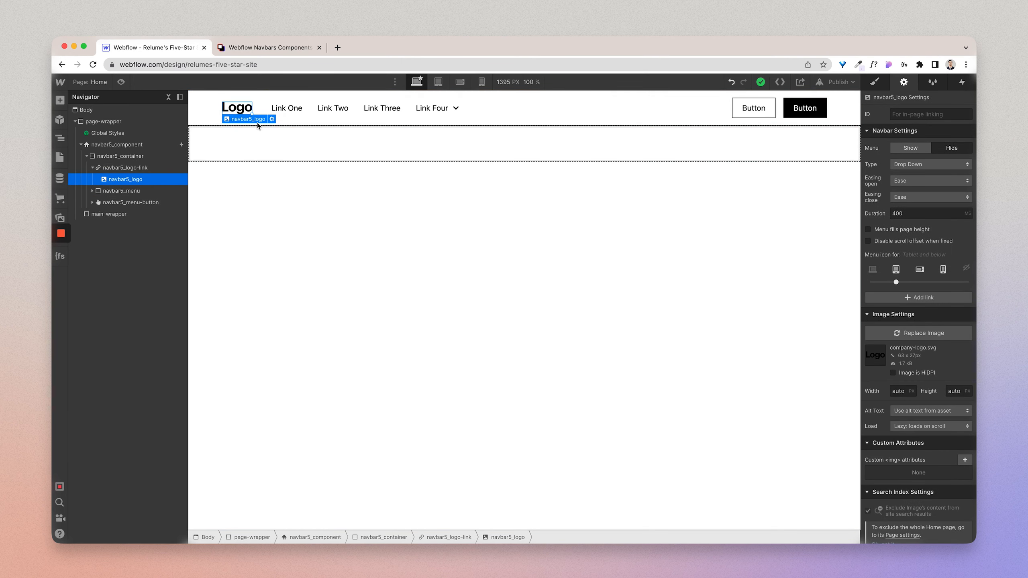
click(272, 119)
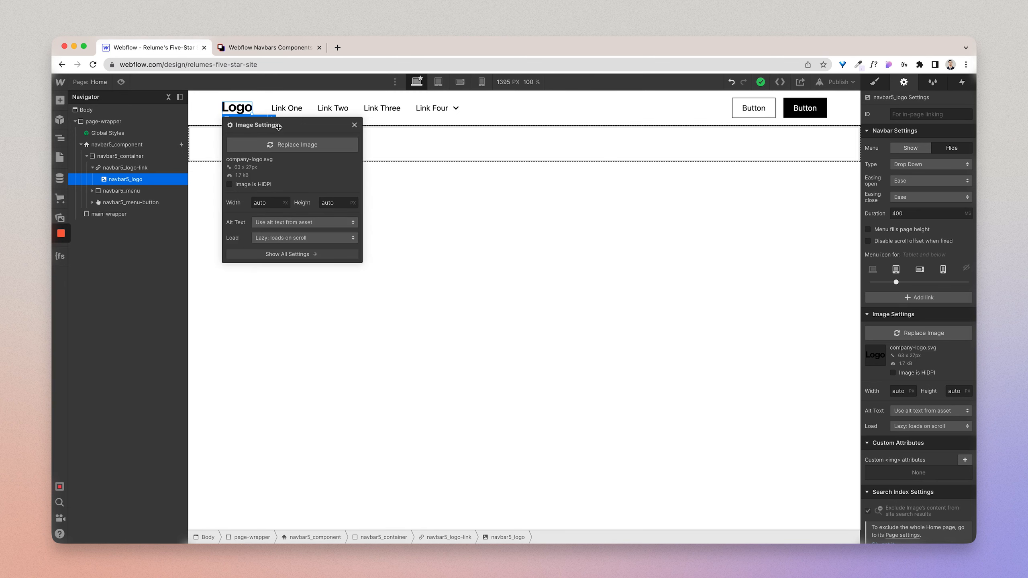
click(354, 125)
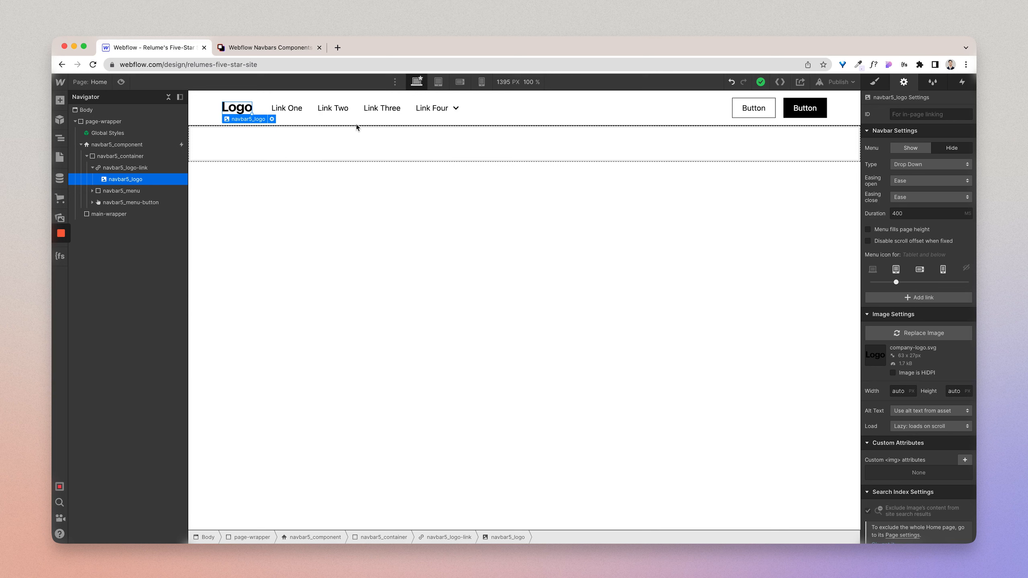
Step: Link navbar5_logo-link to the Home page
click(138, 167)
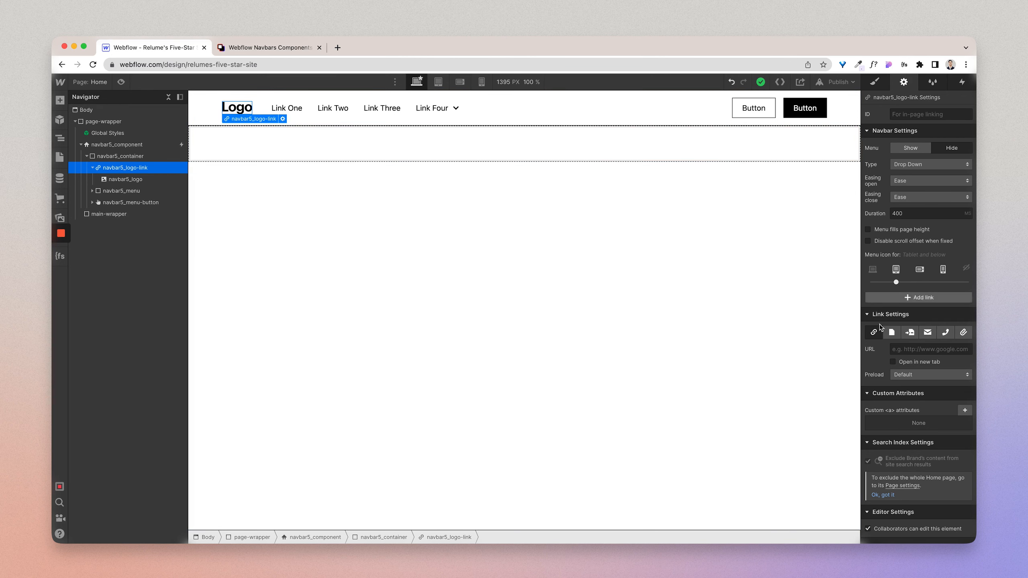
click(892, 337)
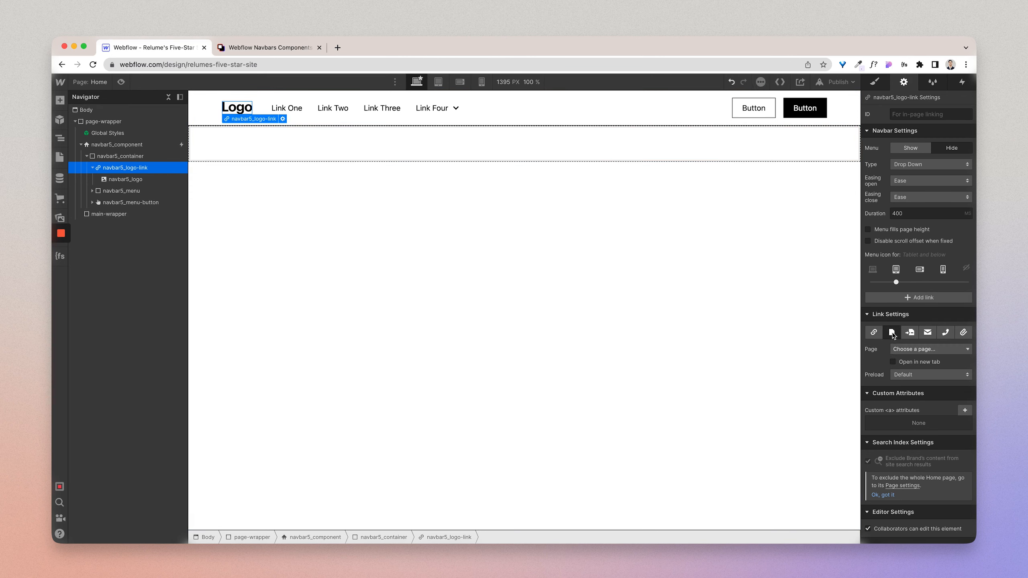
click(905, 350)
click(907, 369)
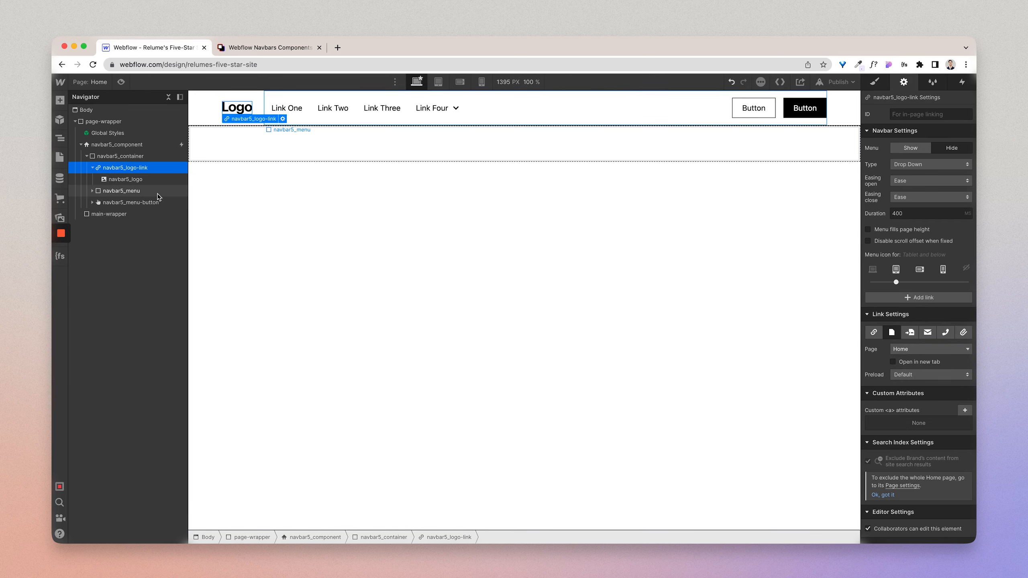
Step: Expand navbar5_menu with its left and right groups to examine the links and buttons, selecting the first link
click(113, 194)
click(93, 191)
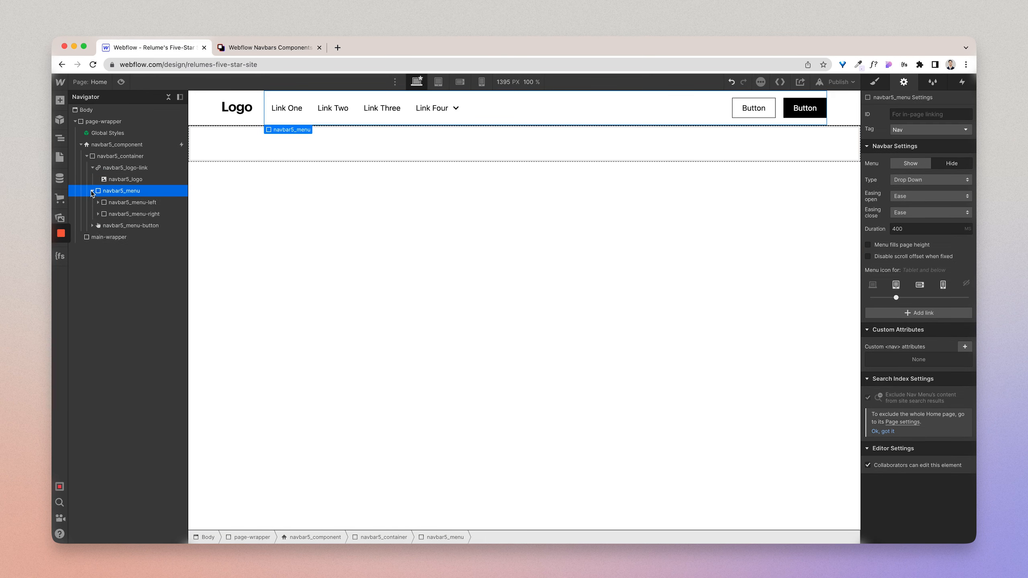
click(127, 203)
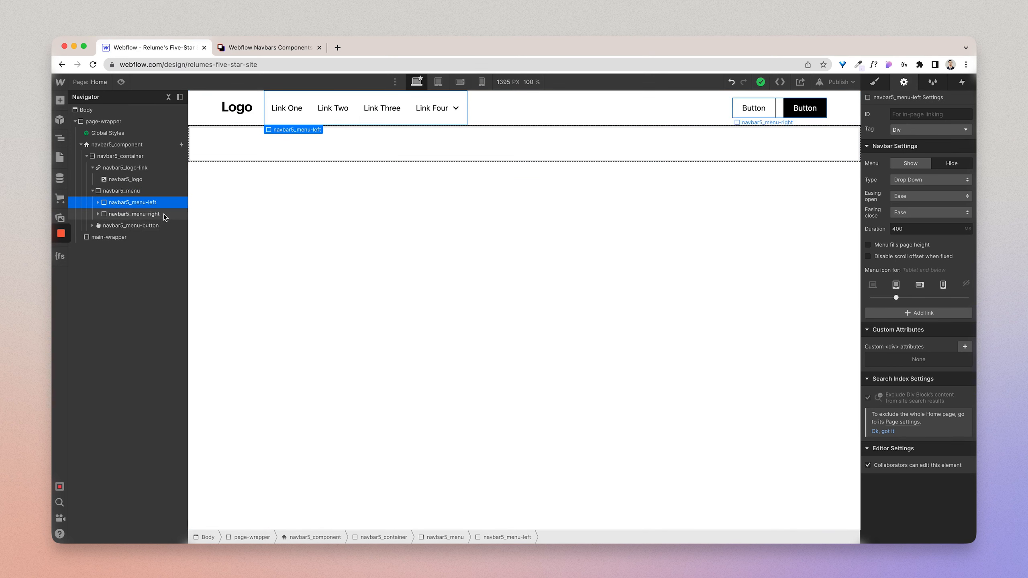
click(98, 202)
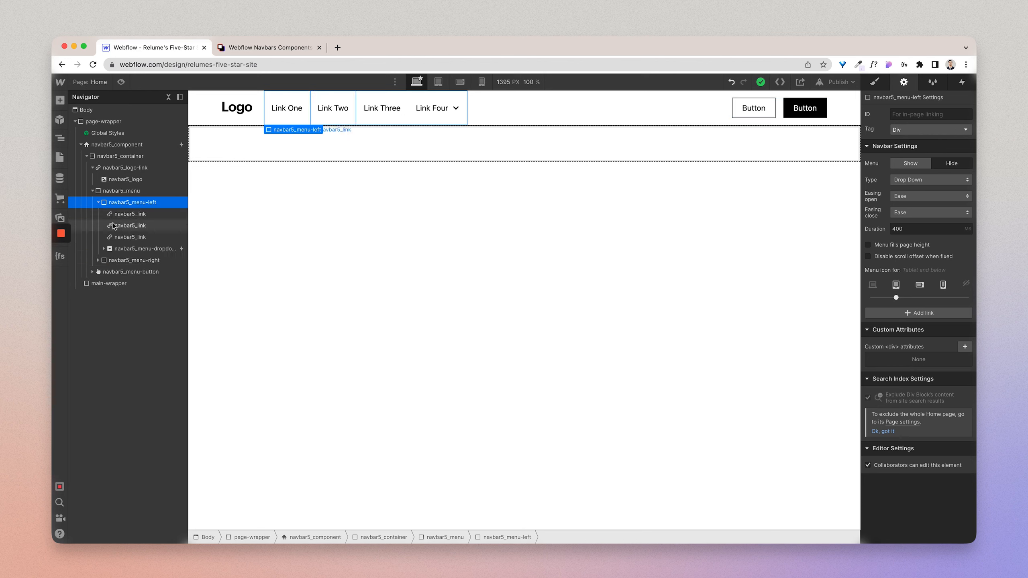
click(99, 261)
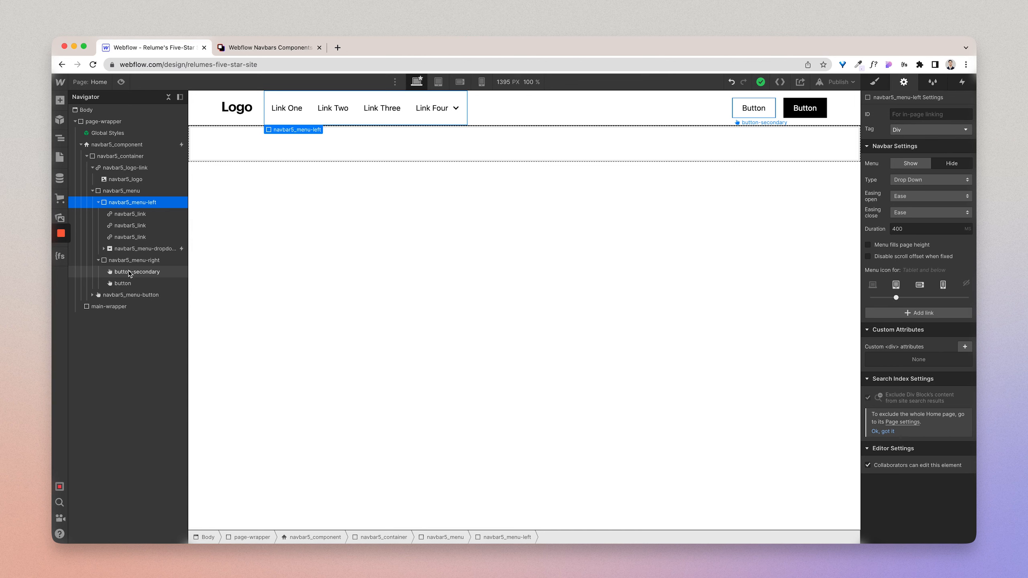
click(132, 216)
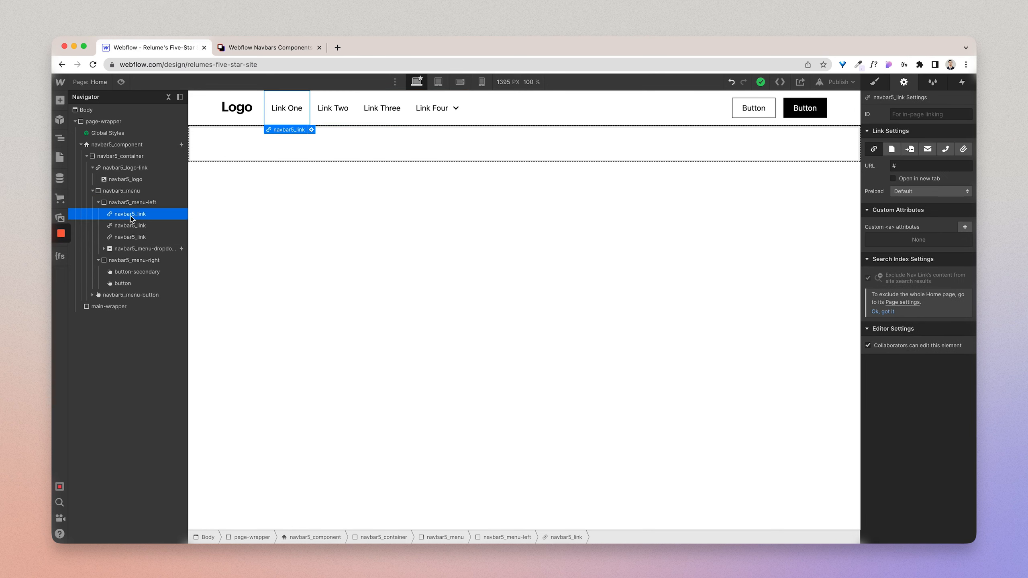
Step: Show the Link Four dropdown menu on the canvas, expand navbar5_menu-dropdown, and widen the Navigator to read full element names
click(135, 249)
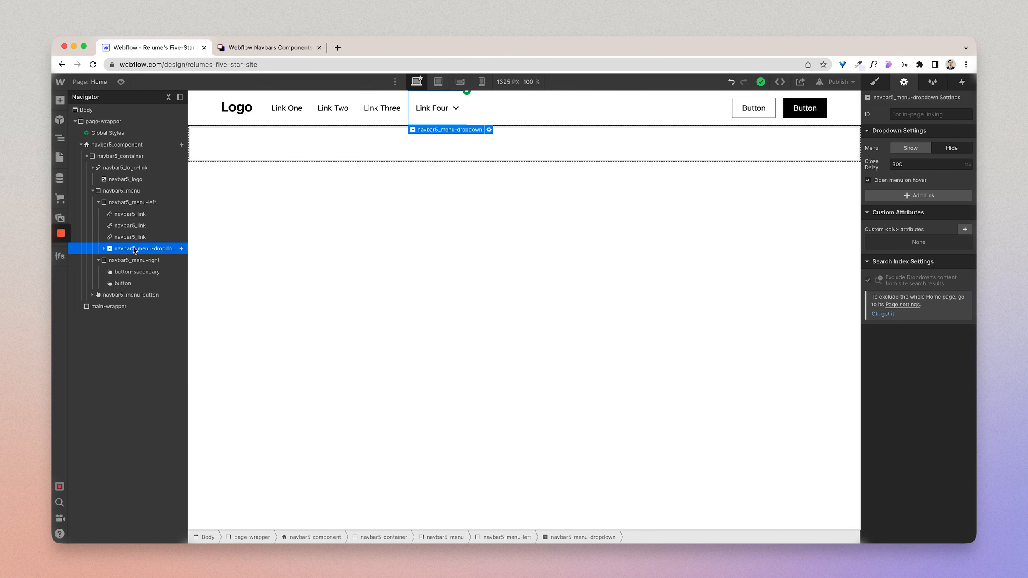
click(910, 148)
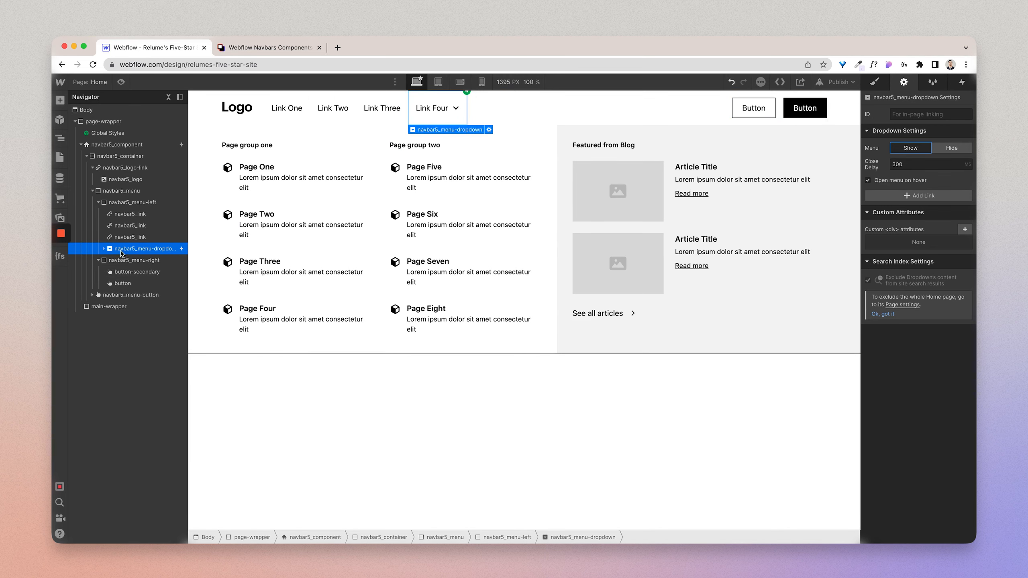
click(105, 249)
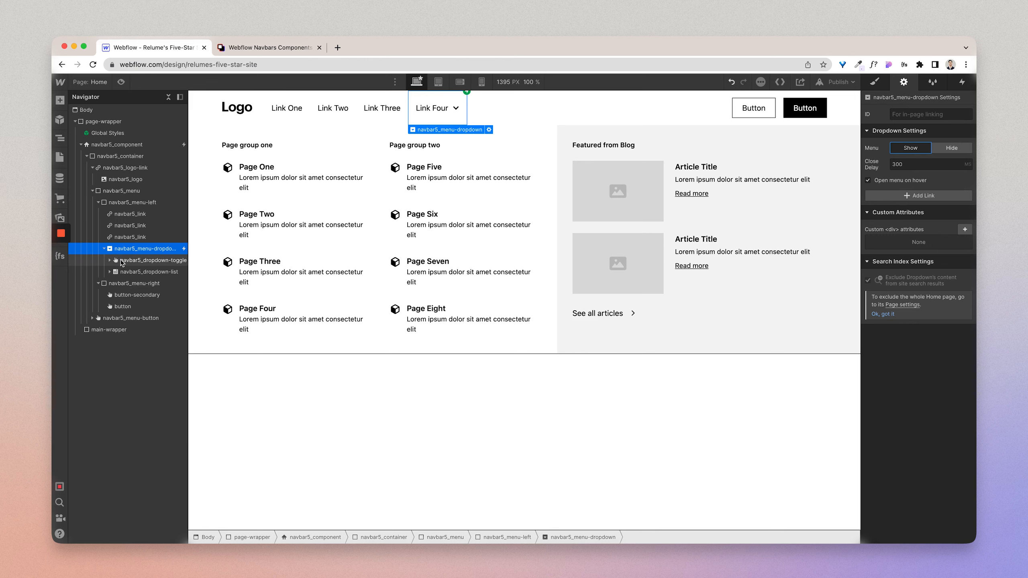
click(121, 260)
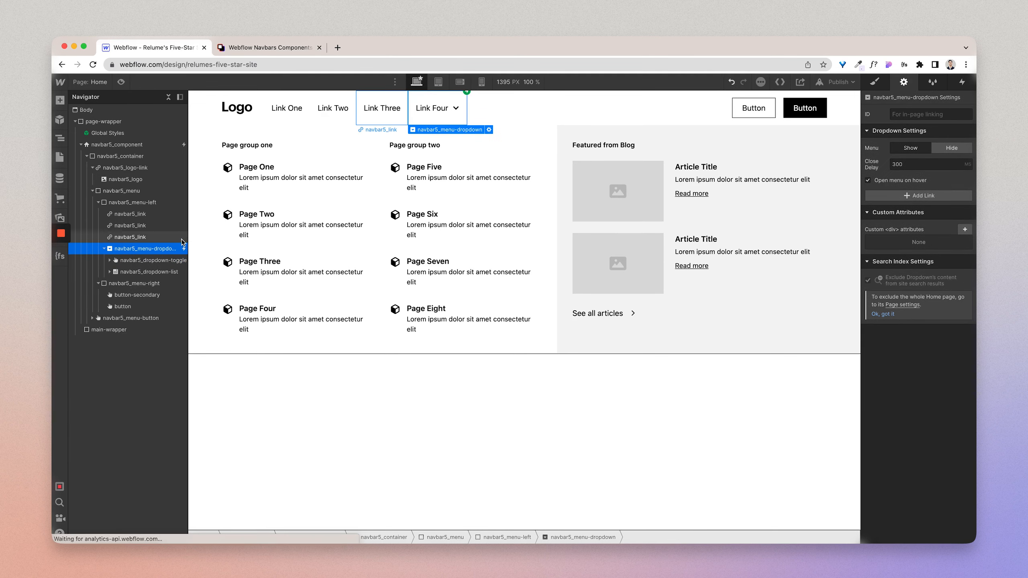
drag(188, 239, 199, 238)
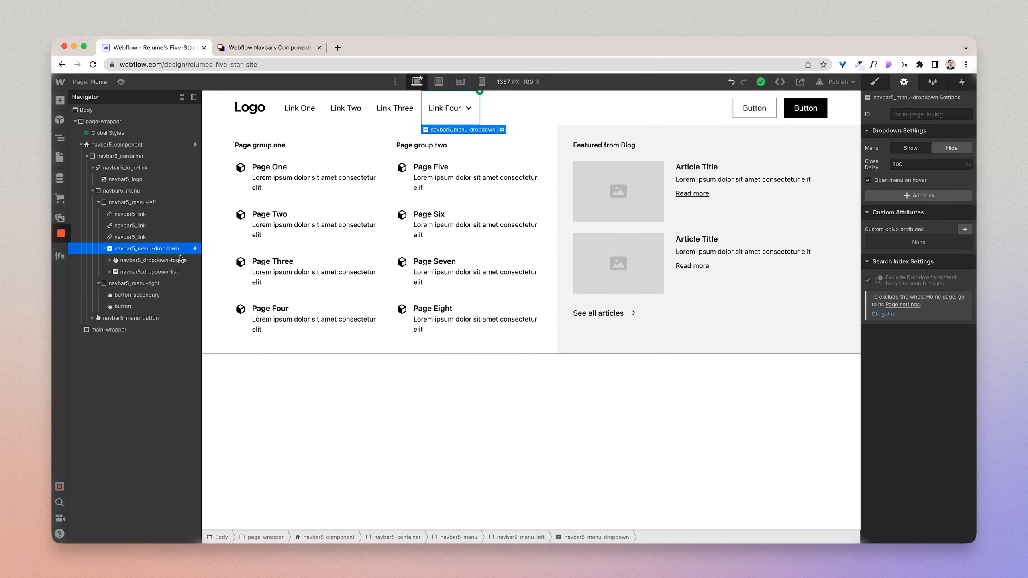
Step: Select navbar5_dropdown-toggle, try the menu's show and hide states, and turn off opening the menu on hover
click(174, 262)
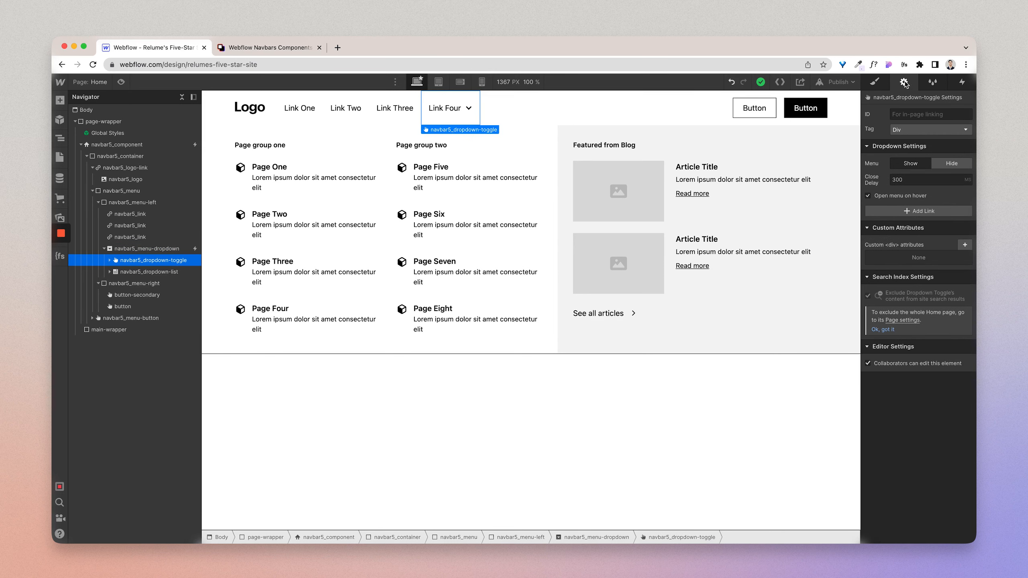
click(950, 165)
click(910, 163)
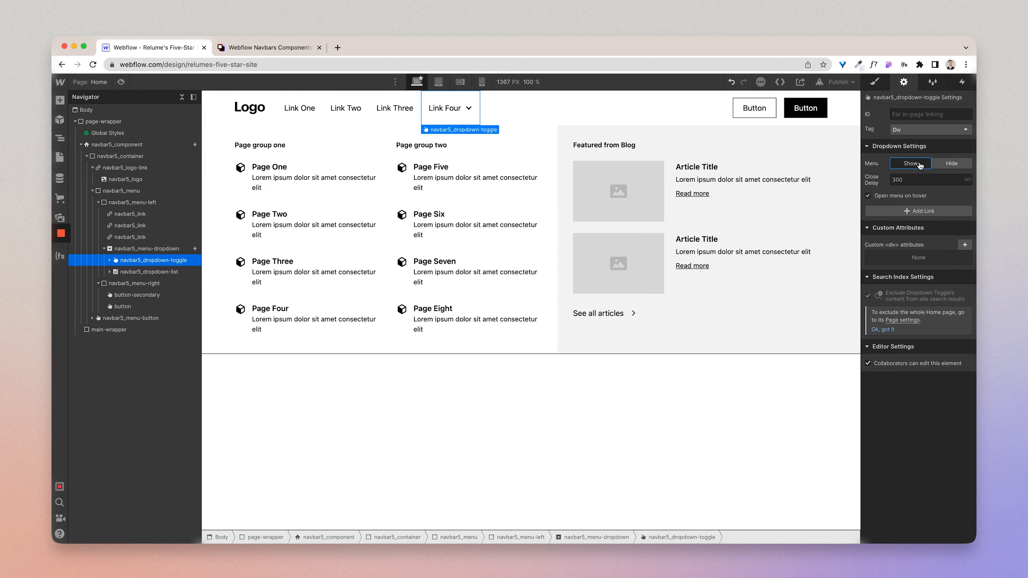
click(950, 165)
click(921, 165)
click(868, 196)
Step: Turn on opening the menu on hover for navbar5_dropdown-toggle, and collapse navbar5_menu-dropdown in the Navigator
click(868, 196)
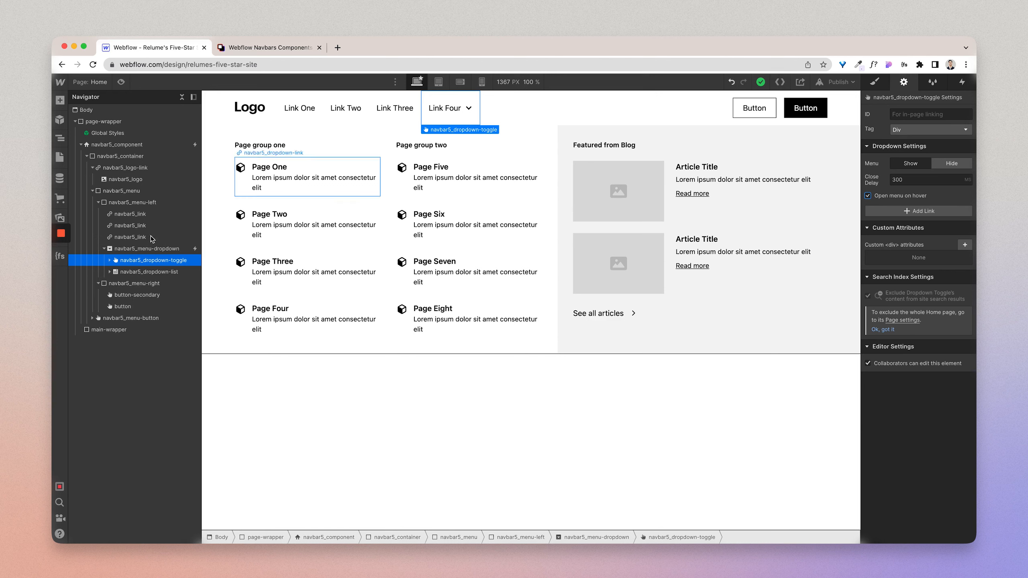
click(104, 248)
Step: Try duplicating navbar5_menu-dropdown, and undo the duplication
click(115, 248)
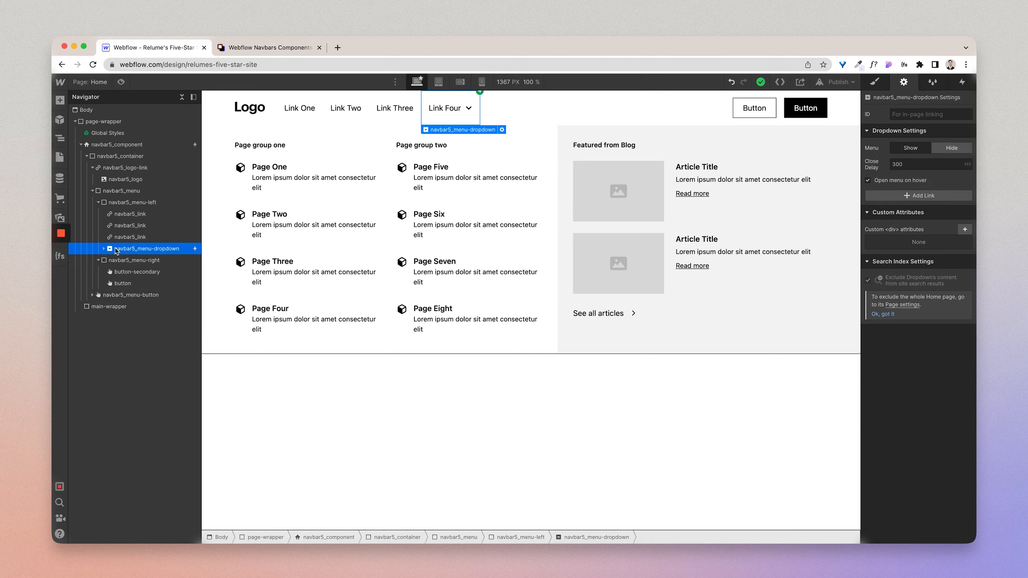
key(super+d)
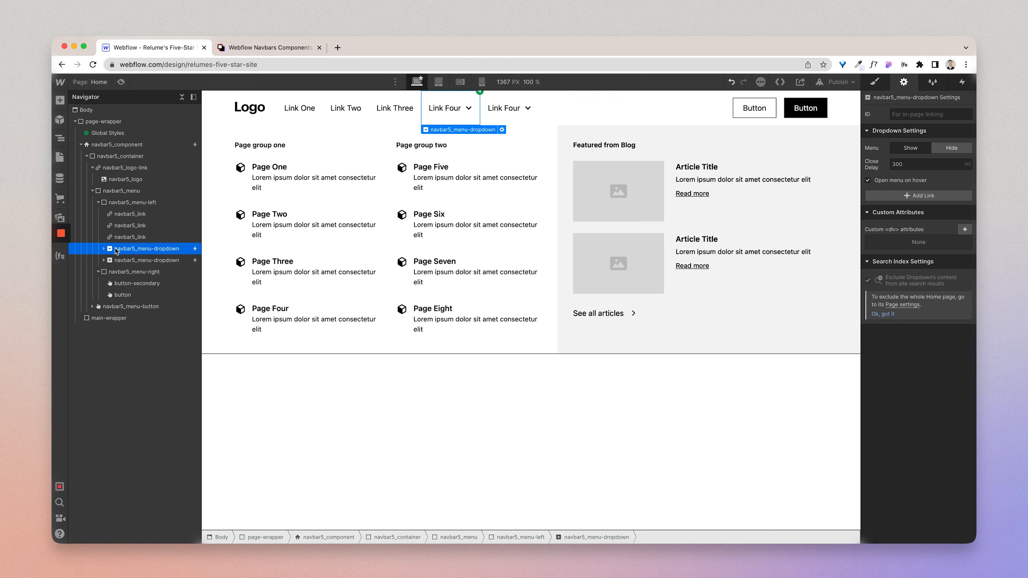
key(super+z)
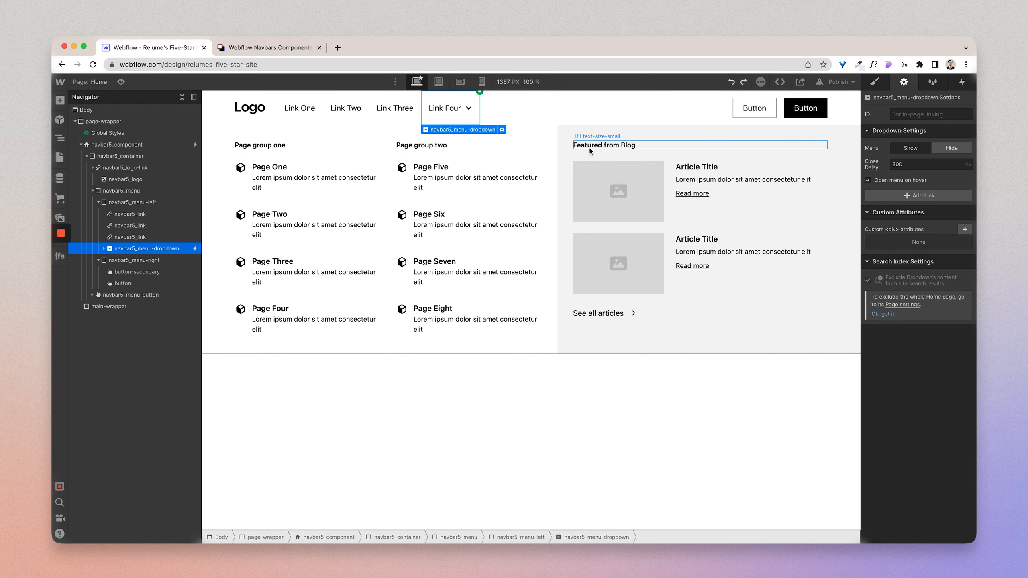
Step: Preview the page at the tablet breakpoint and test opening and closing the navbar's hamburger menu
click(750, 116)
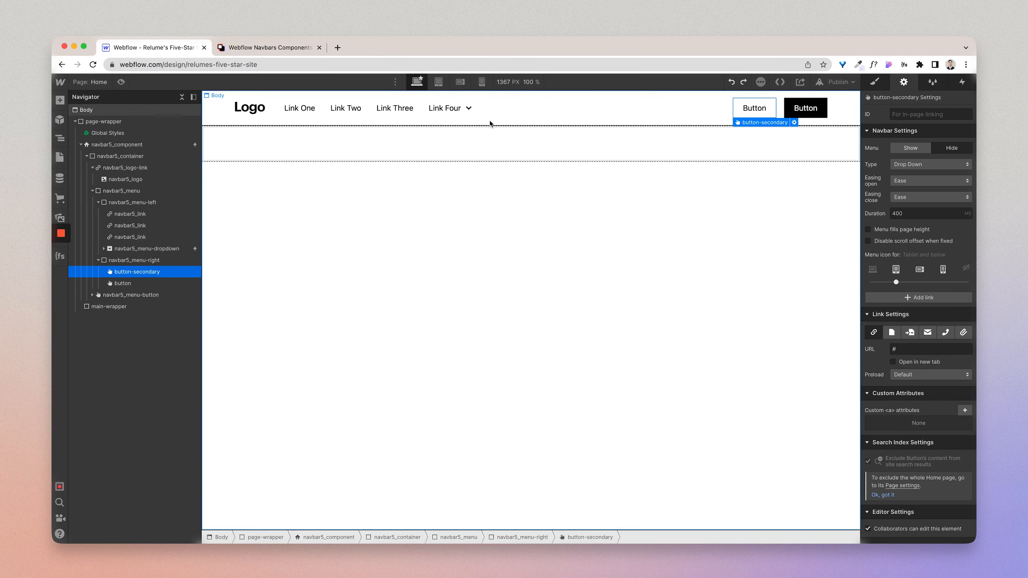
click(439, 82)
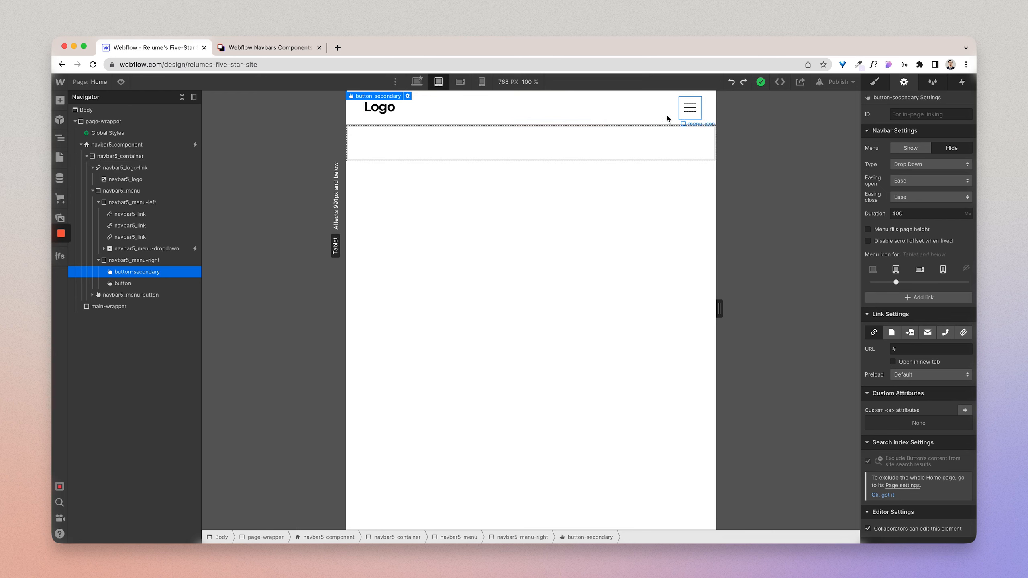
click(121, 82)
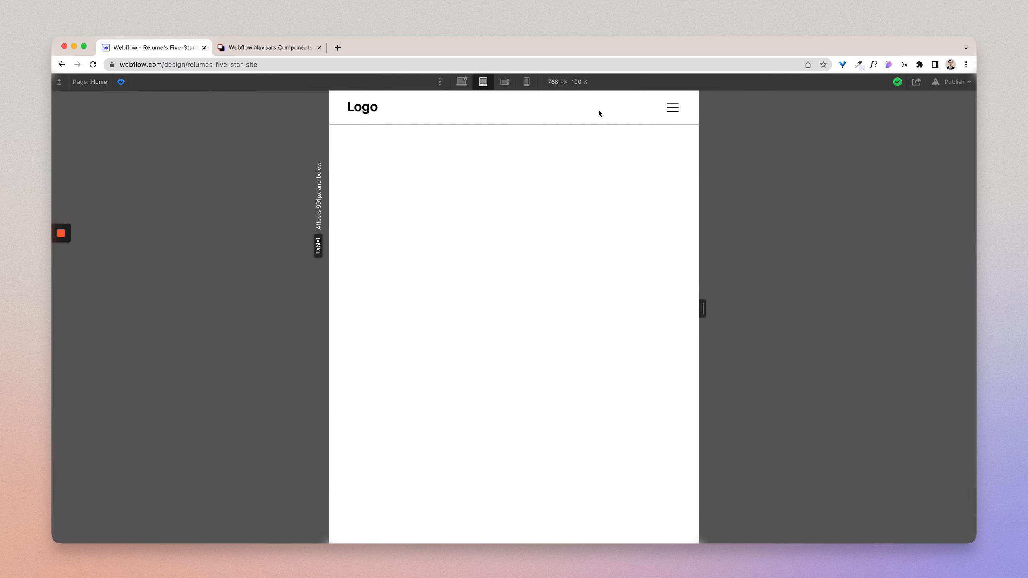
click(679, 115)
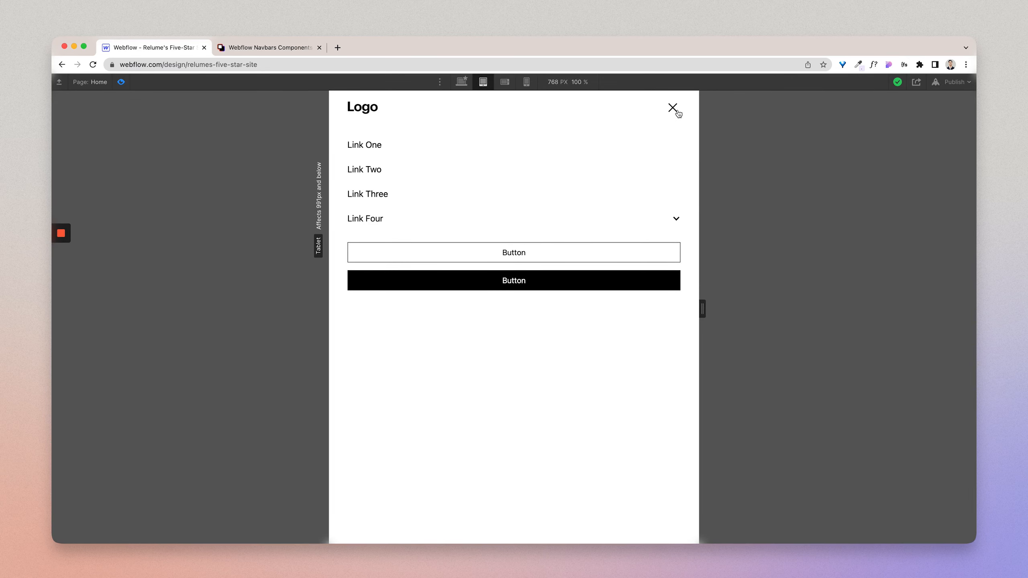
click(678, 115)
click(676, 112)
Step: Expand Link Four in the tablet menu to examine its contents, and return to the desktop editing view
click(671, 218)
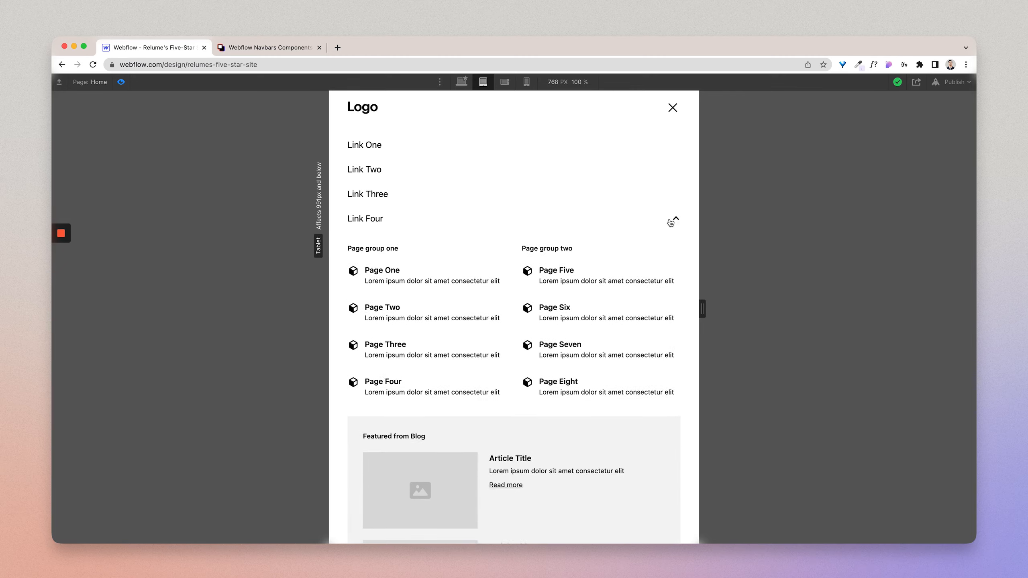
scroll(662, 277, down, 5)
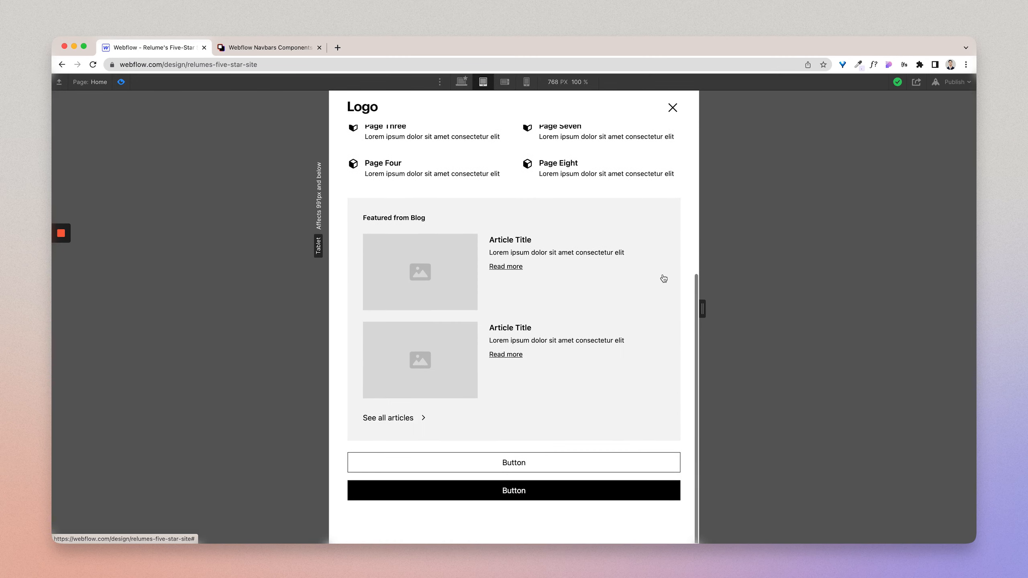
scroll(664, 279, up, 5)
click(677, 109)
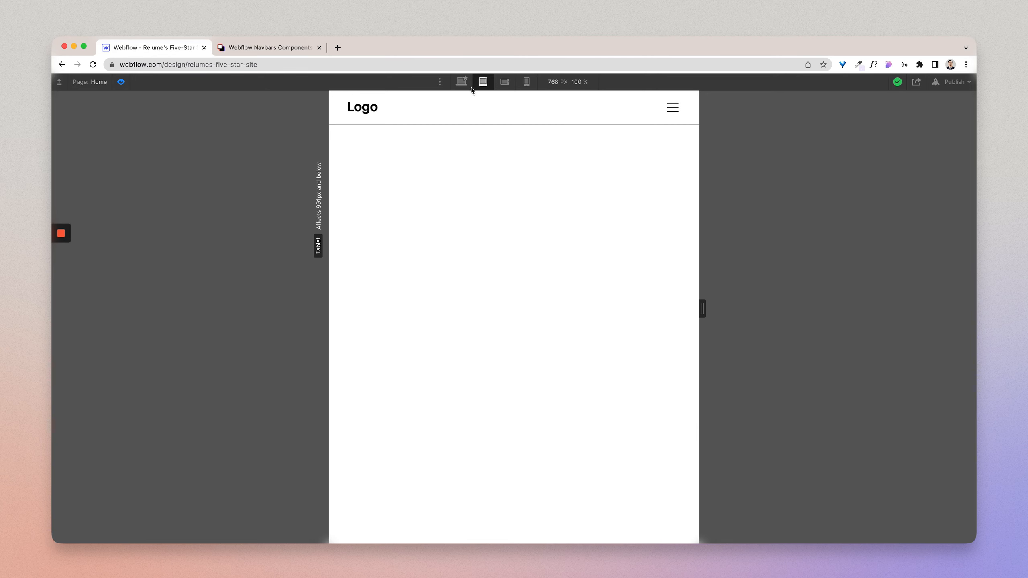
click(462, 81)
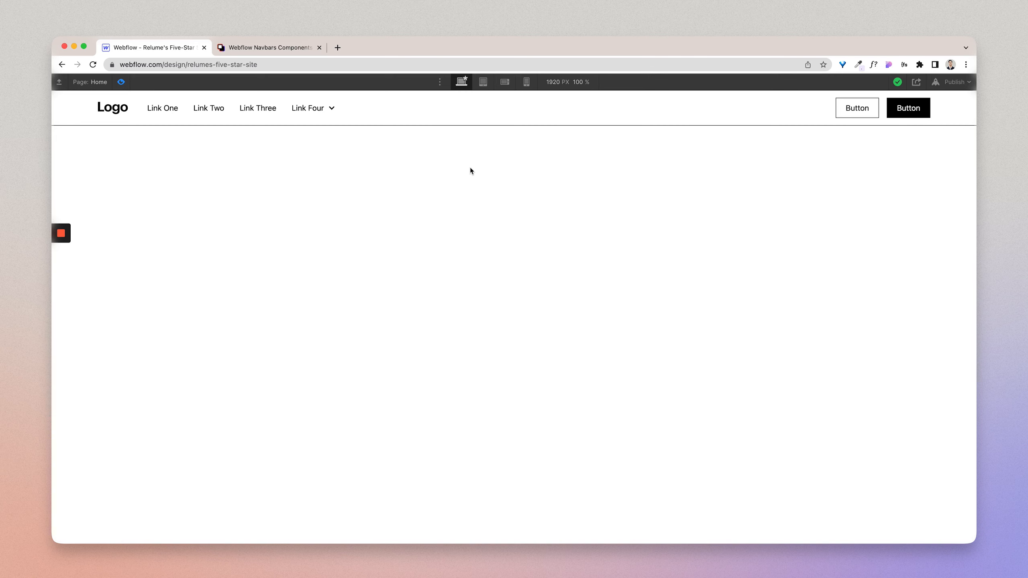
click(120, 82)
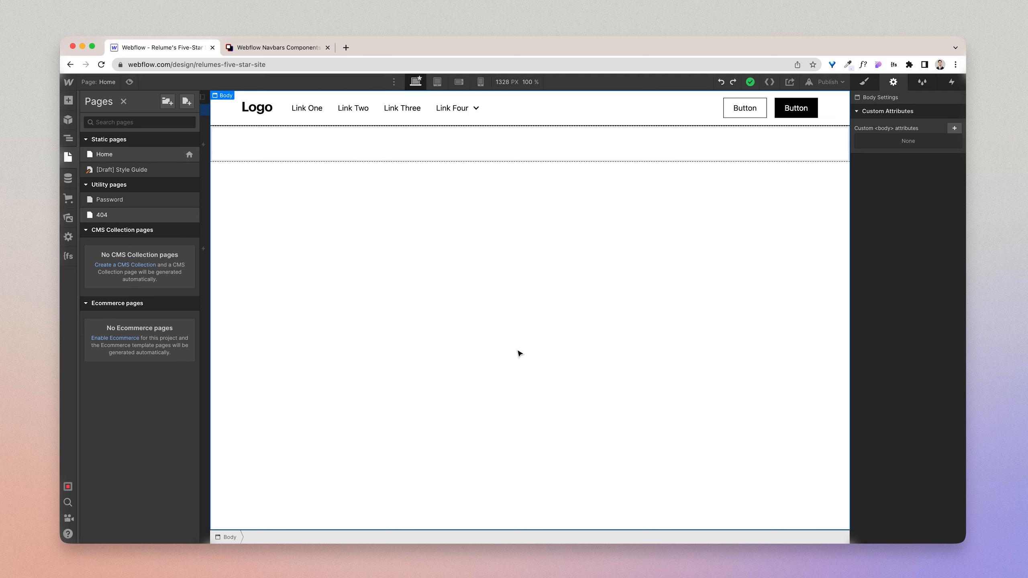
Step: Upload all files from the Navbar Demo Assets folder on the Desktop to the site's assets
click(69, 218)
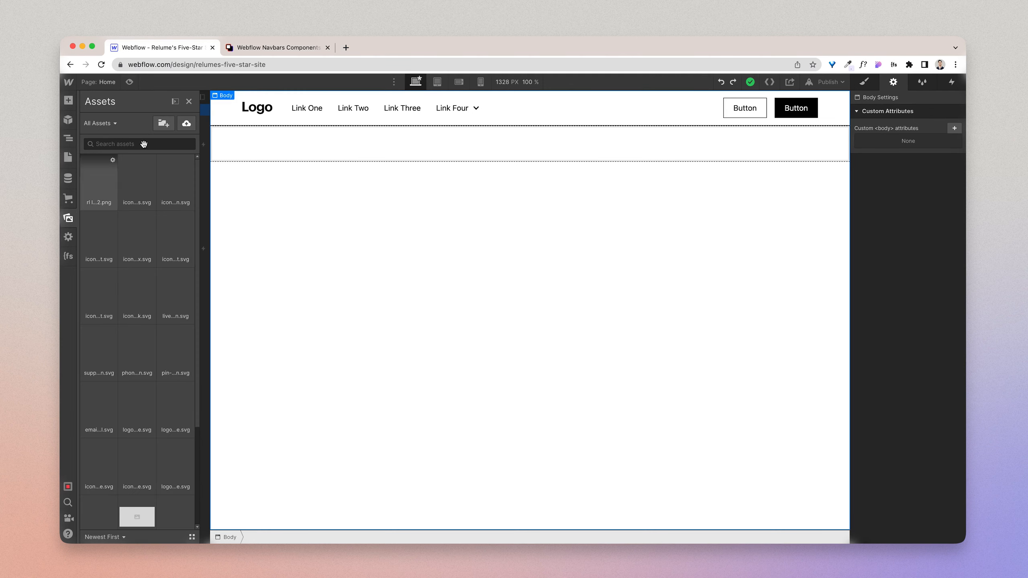
click(186, 124)
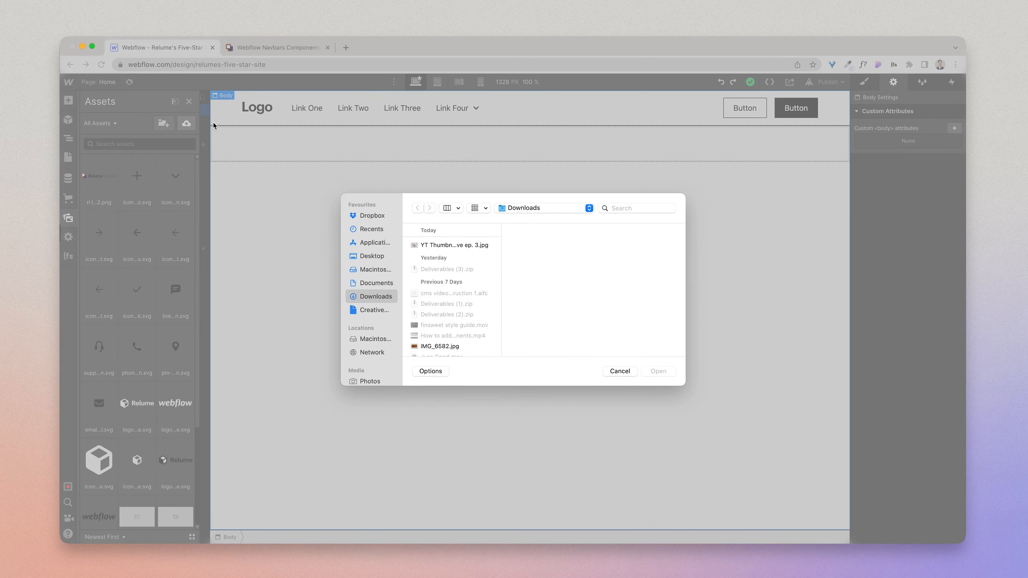
click(372, 258)
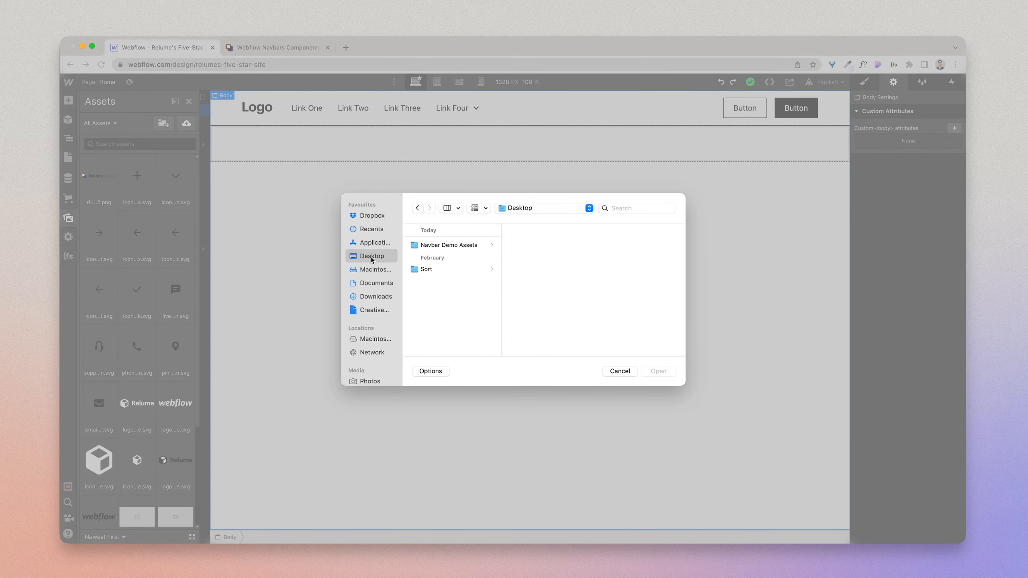
click(435, 246)
click(524, 245)
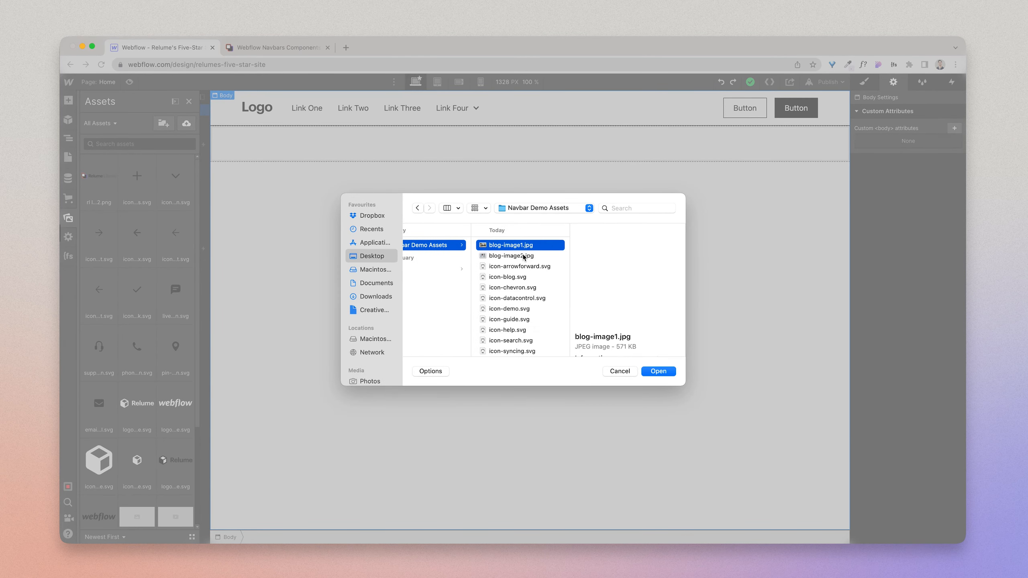
scroll(514, 318, down, 1)
scroll(514, 317, up, 1)
key(super+a)
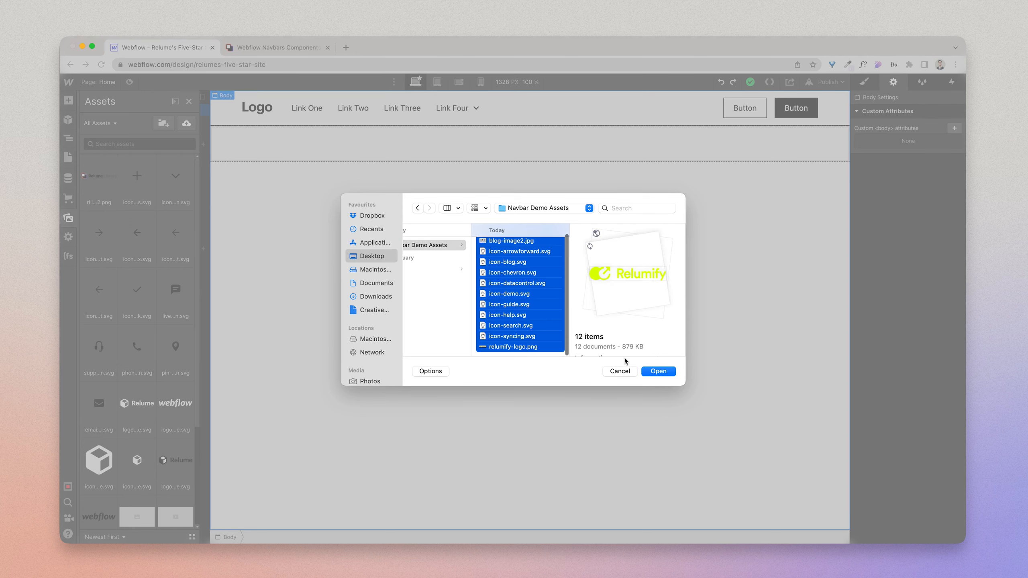
click(665, 372)
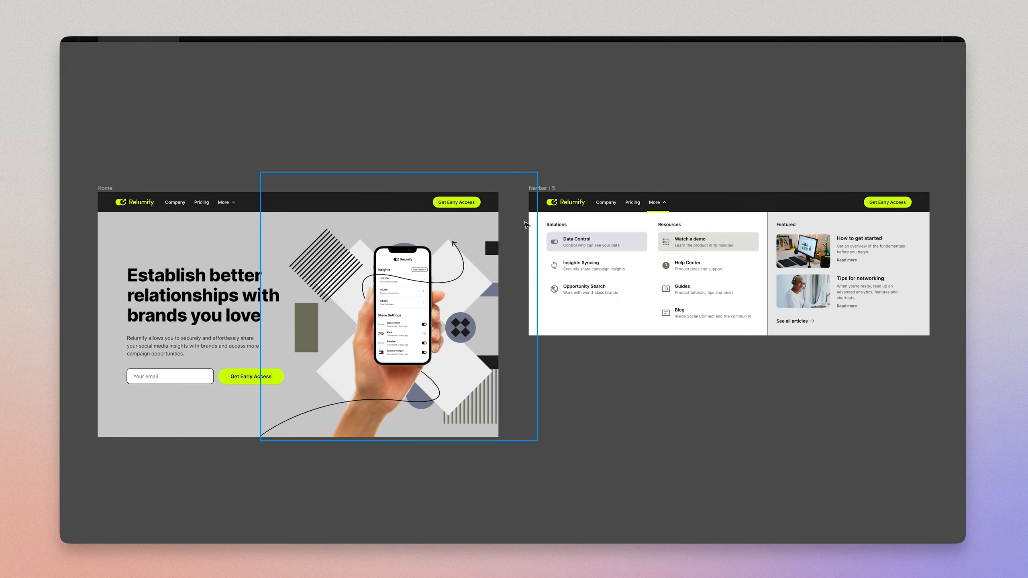
click(582, 243)
key(ctrl+backslash)
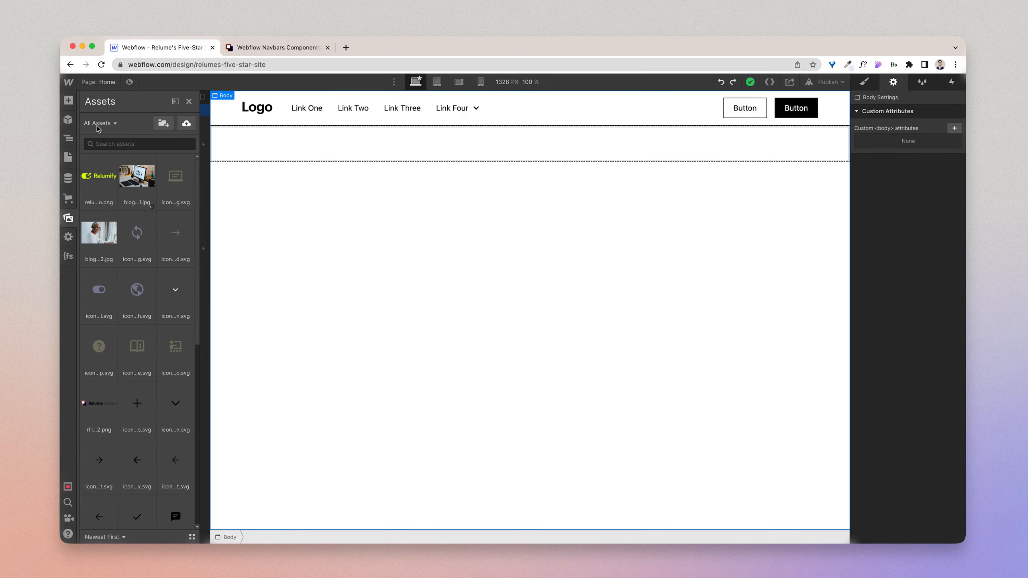
Step: Open the site's font settings and choose Inter from the Google Fonts list
click(68, 82)
click(117, 105)
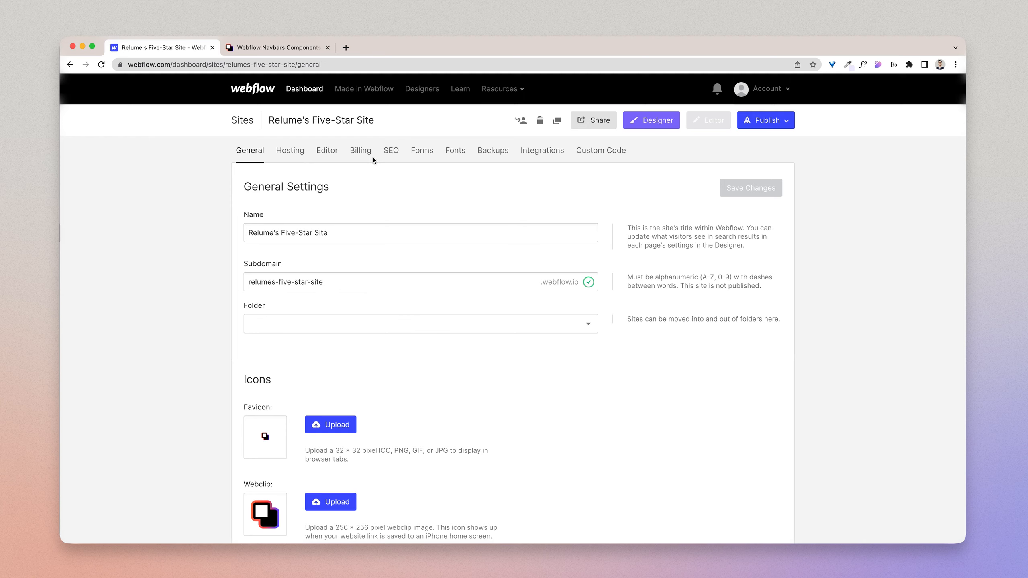
click(448, 153)
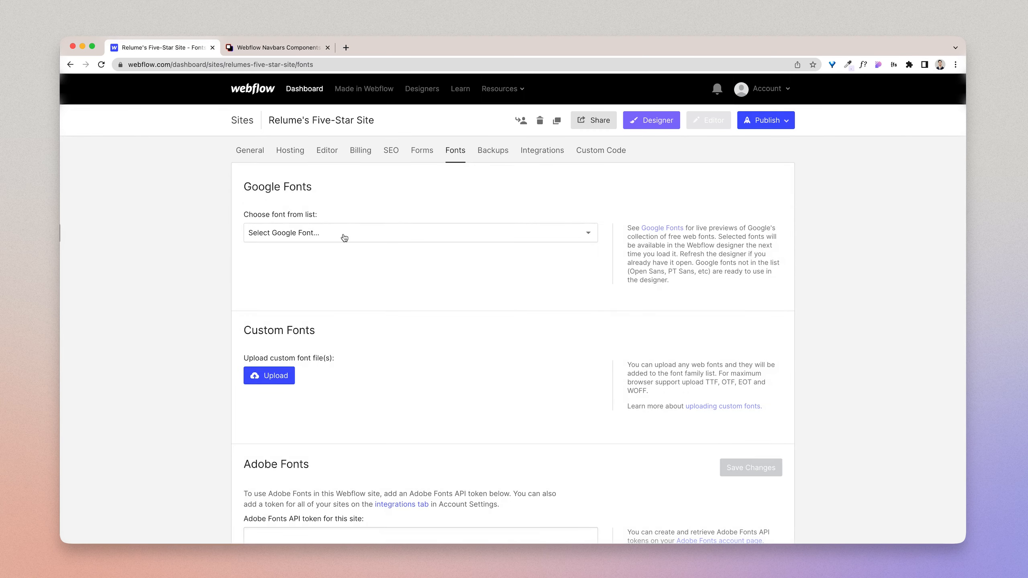
click(343, 234)
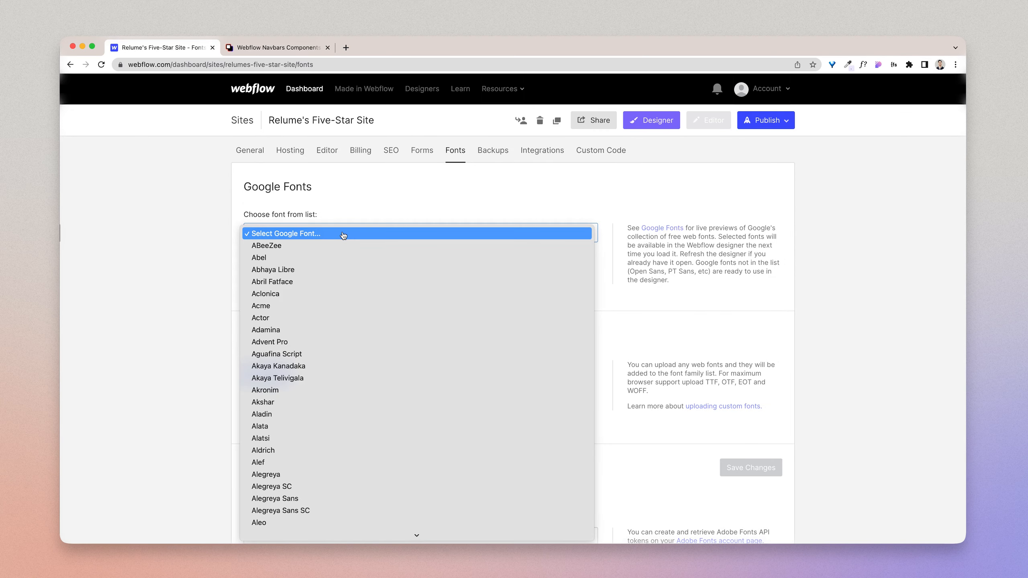
scroll(342, 234, down, 20)
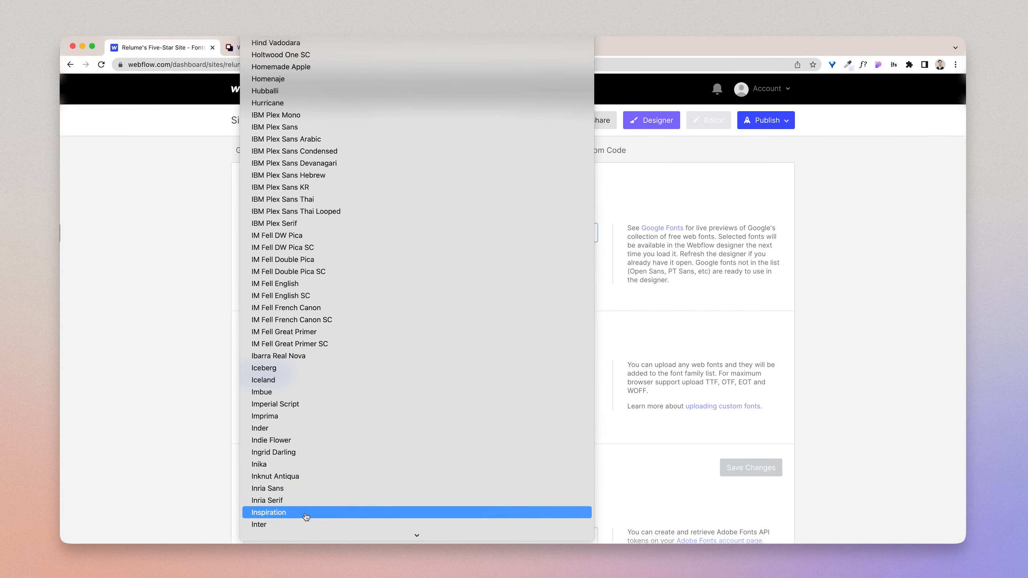
click(308, 525)
Step: Include the 500, 600, 700 and 800 variants of Inter alongside Regular, and add the font to the site
scroll(289, 284, down, 1)
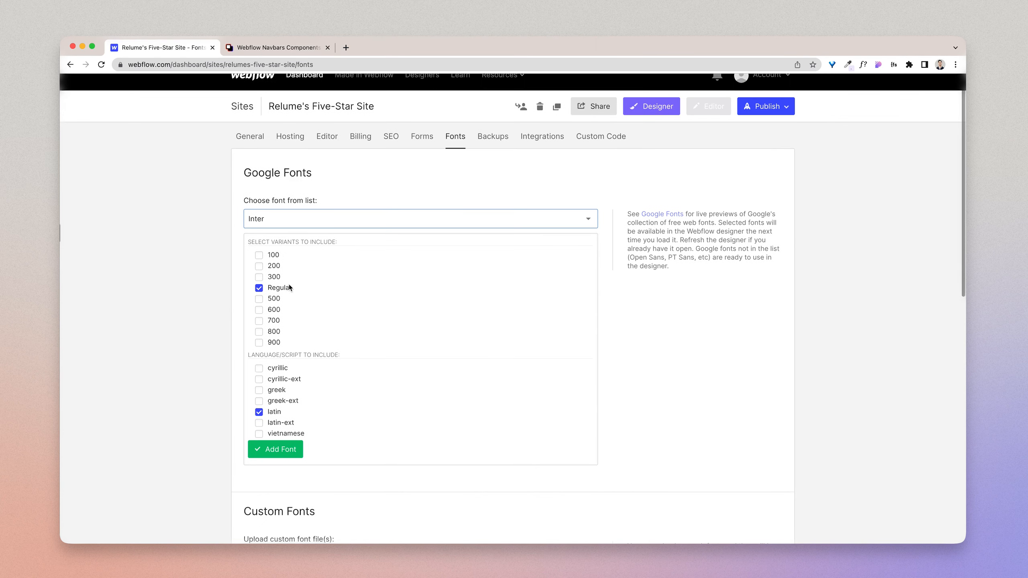
click(259, 299)
click(259, 309)
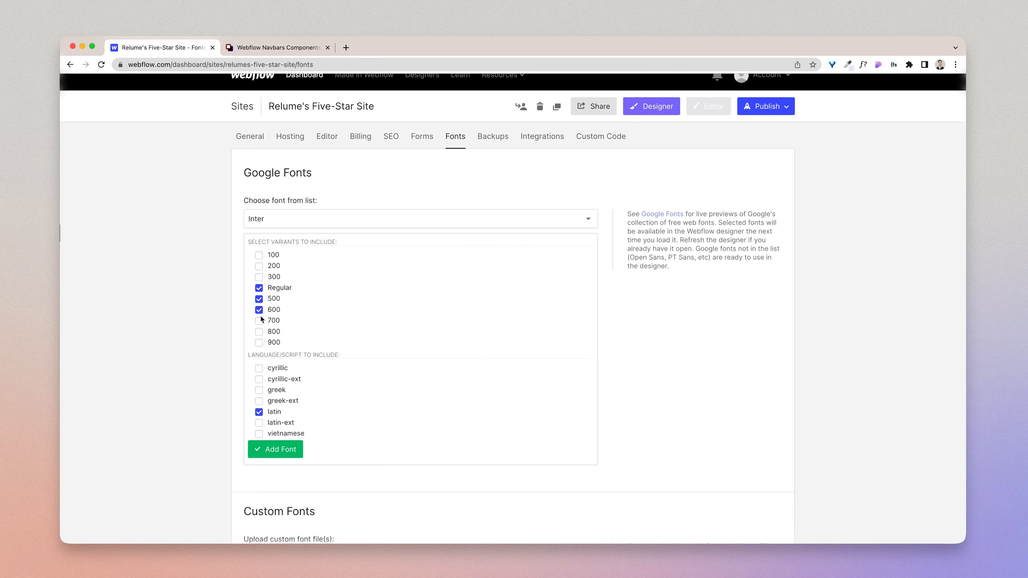
click(259, 321)
click(259, 332)
click(289, 454)
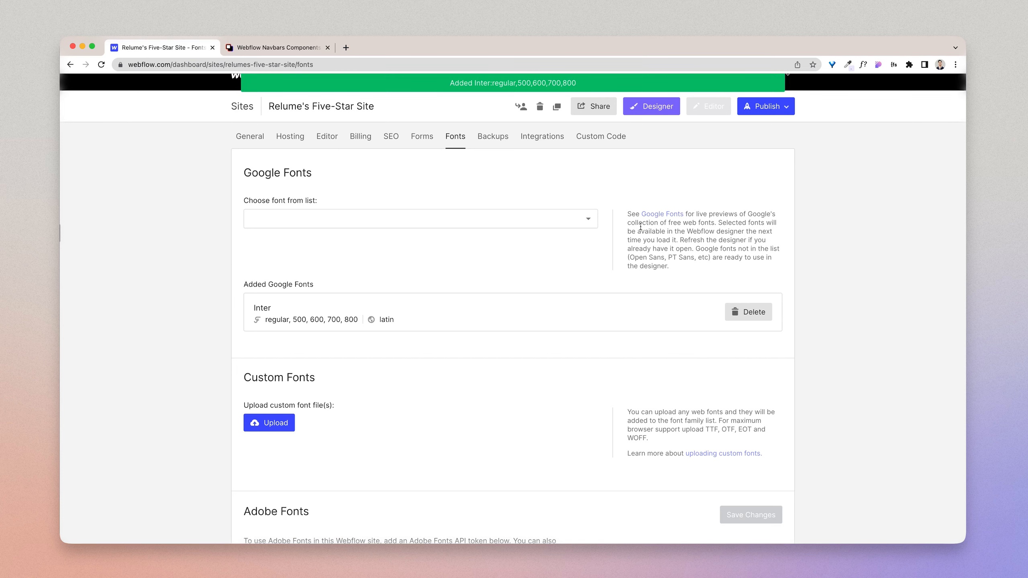
Step: Return to the Designer and set the font of the Body (All Pages) tag to Inter
click(661, 112)
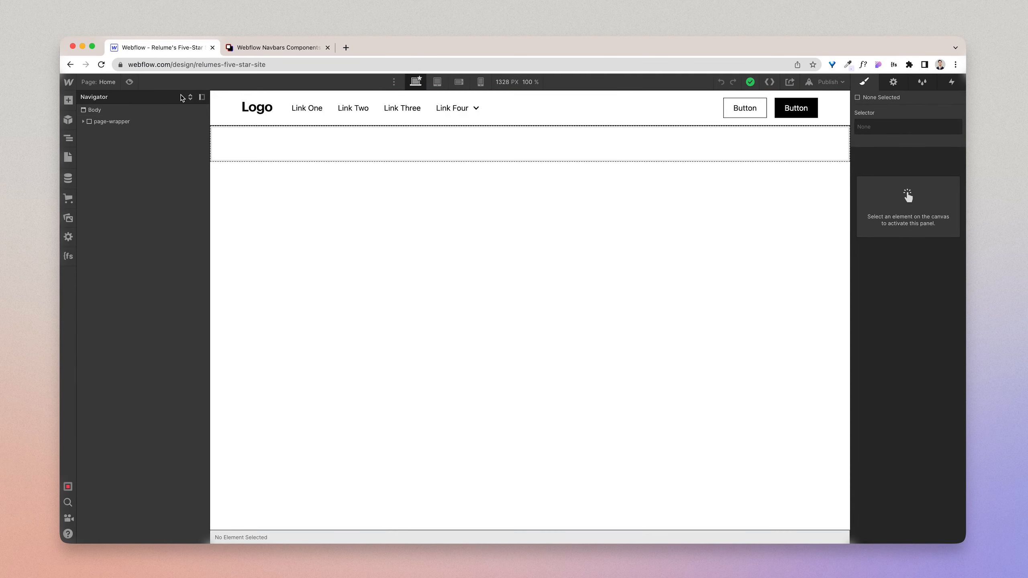
click(121, 115)
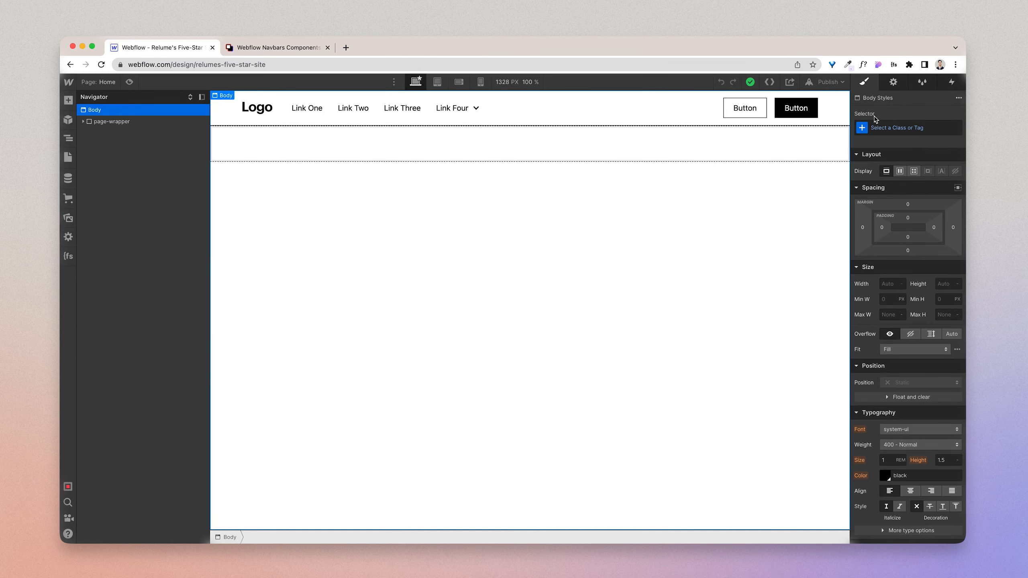
click(918, 128)
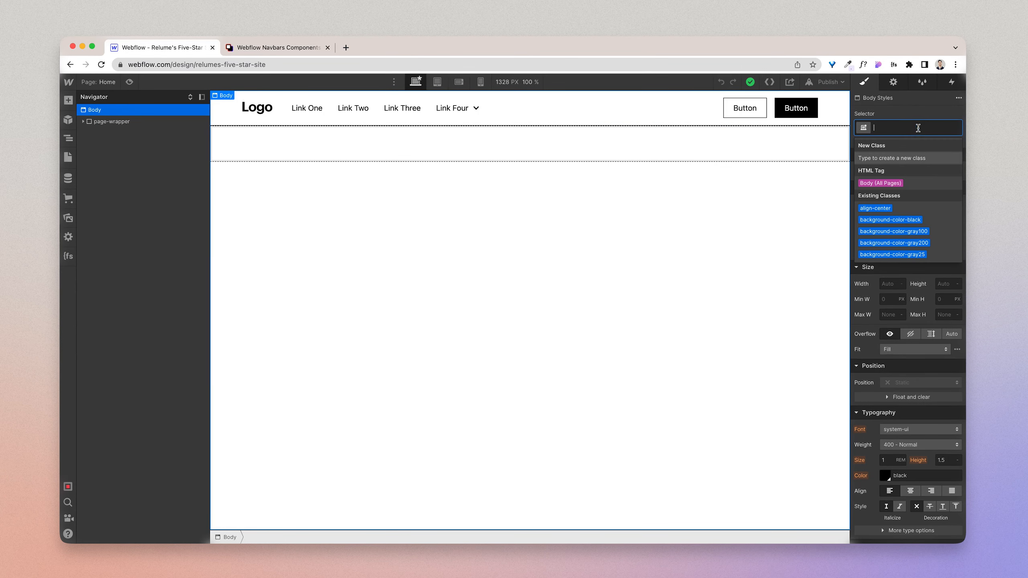
click(901, 184)
click(927, 431)
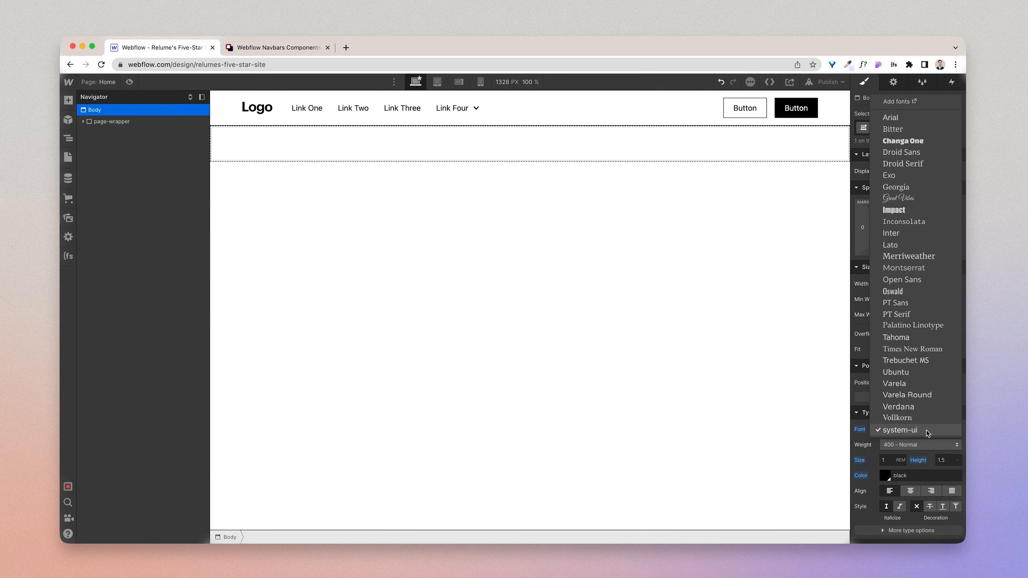
click(937, 235)
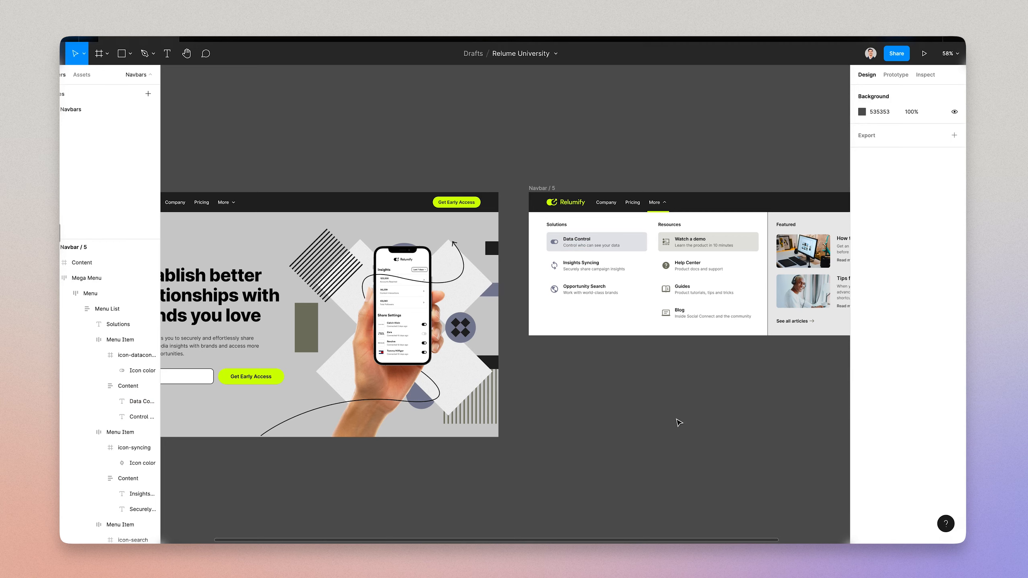
Step: Return from the Figma design to Webflow and rename the first two navbar links to Company and Pricing
key(ctrl+backslash)
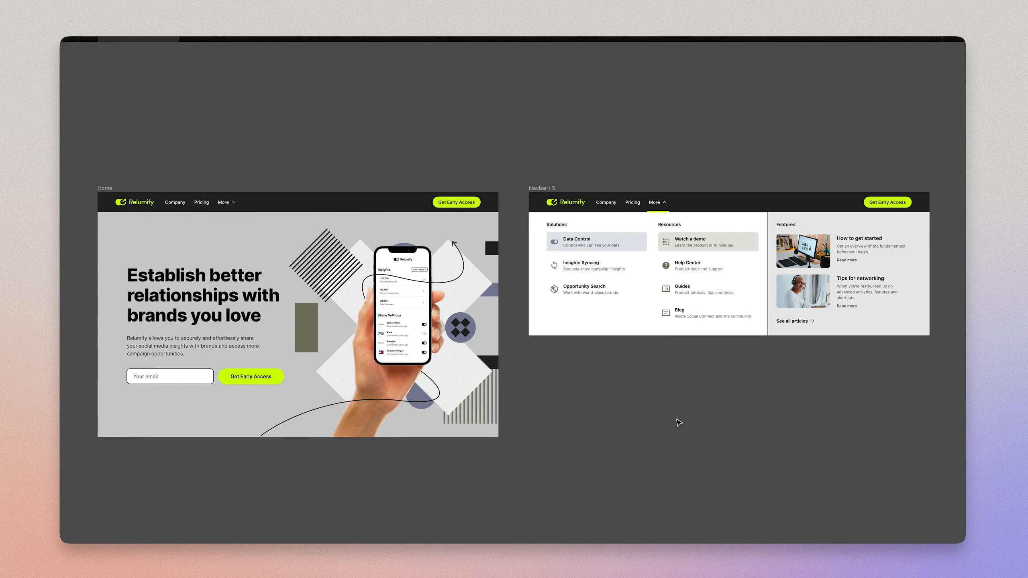
key(ctrl+Left)
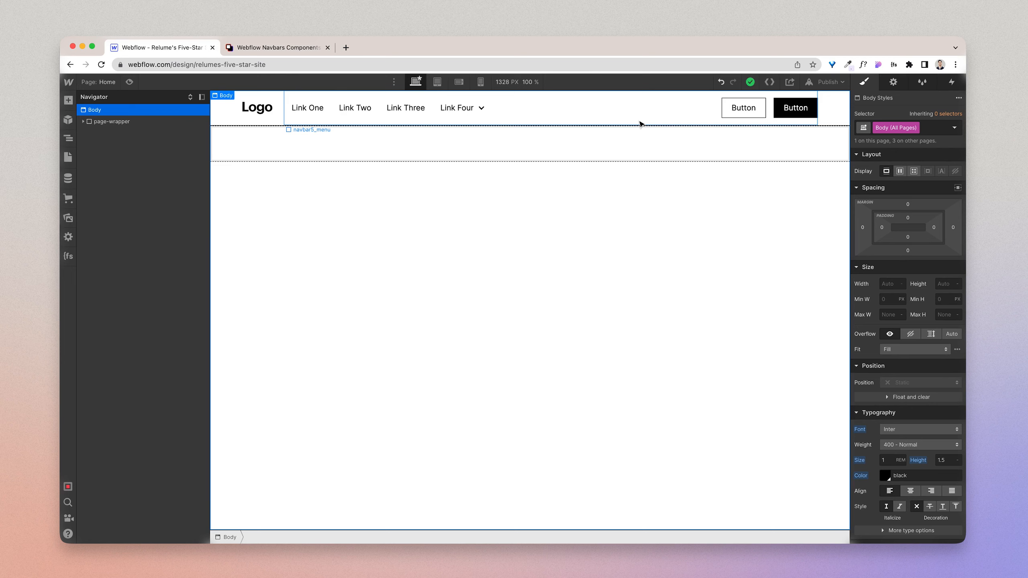
double_click(318, 109)
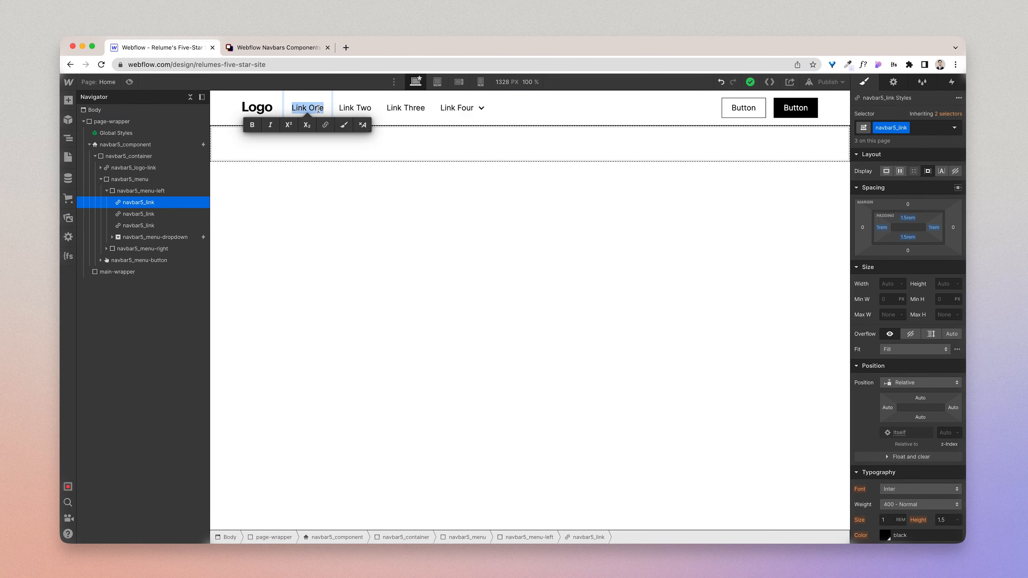
text(Company)
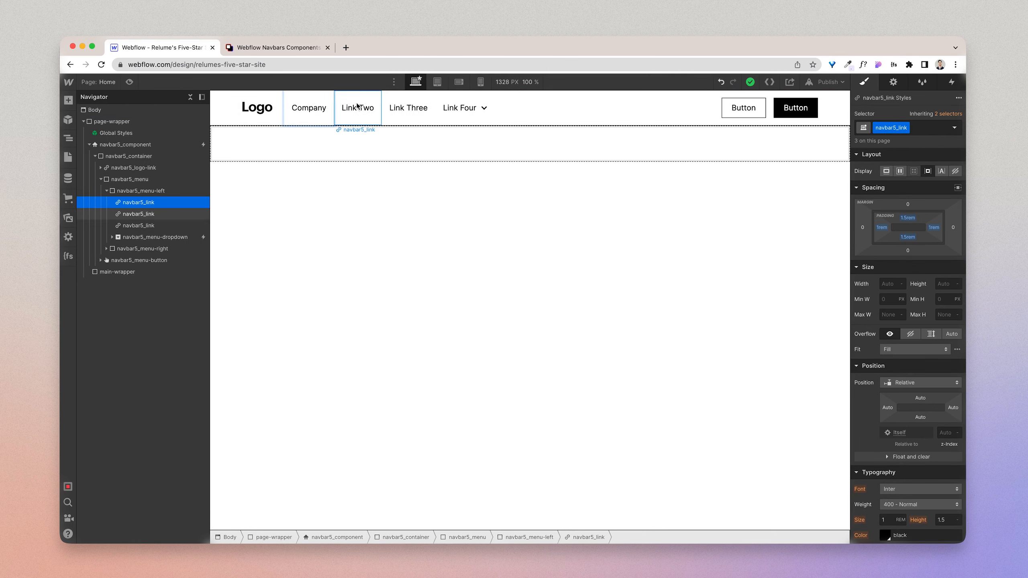
click(357, 106)
double_click(357, 106)
text(Pricing)
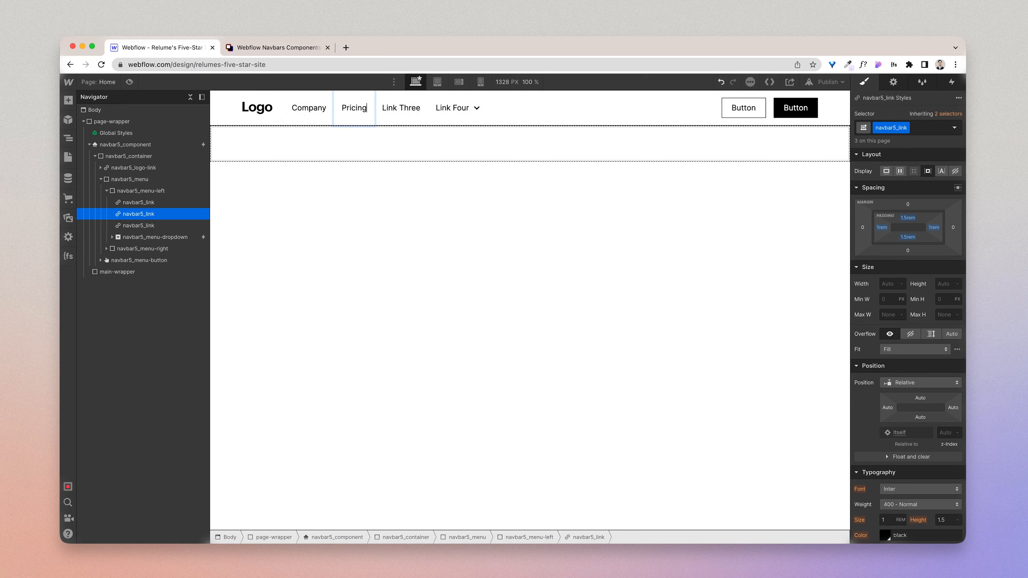
Step: Delete the third navbar link and change the dropdown's text to More
click(418, 116)
key(Delete)
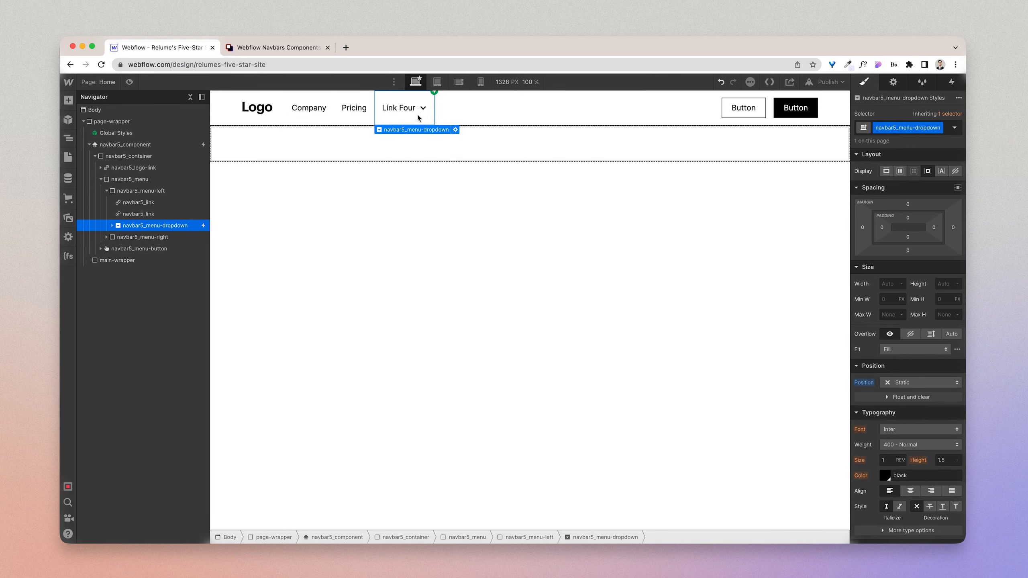
double_click(405, 109)
text(More)
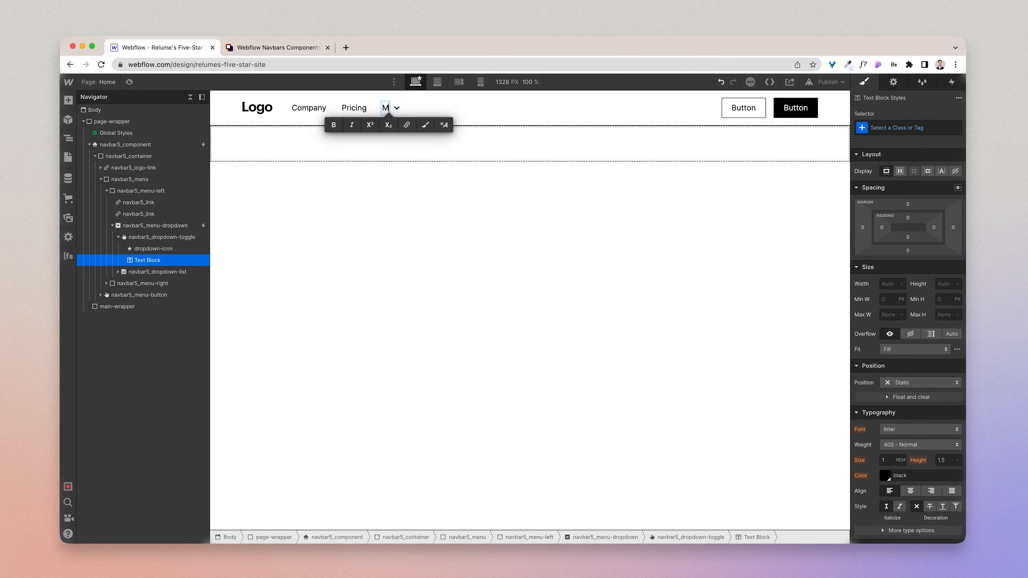
key(Escape)
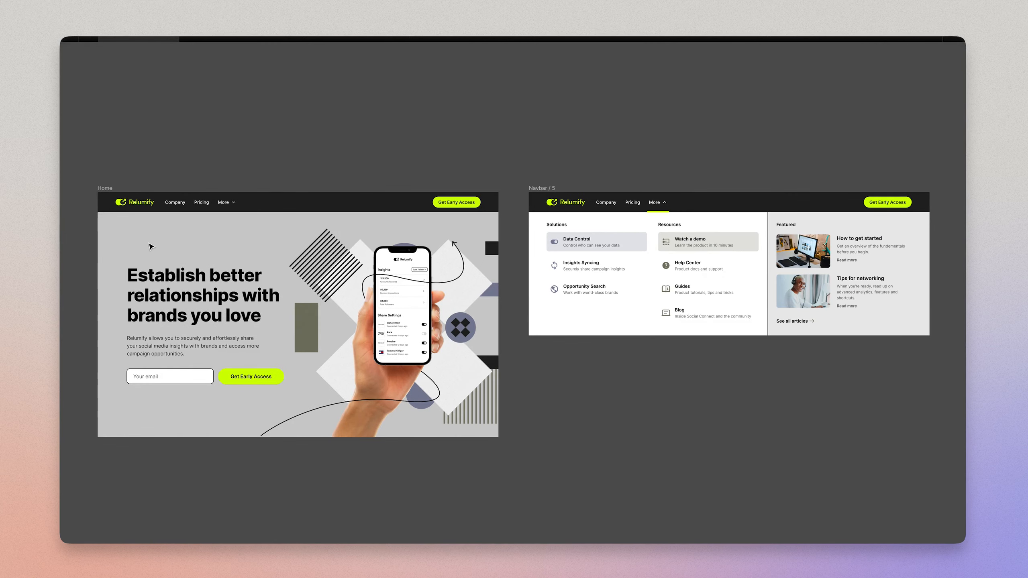
Step: Check the Home navbar in the Figma design and delete the outlined secondary button from the Webflow navbar
scroll(151, 246, up, 5)
scroll(150, 246, left, 2)
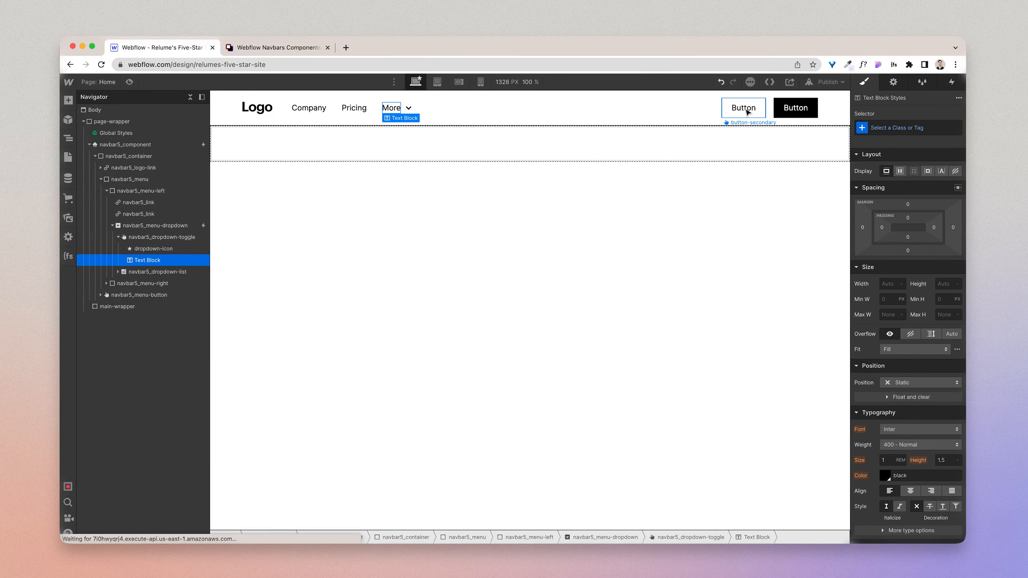
click(747, 112)
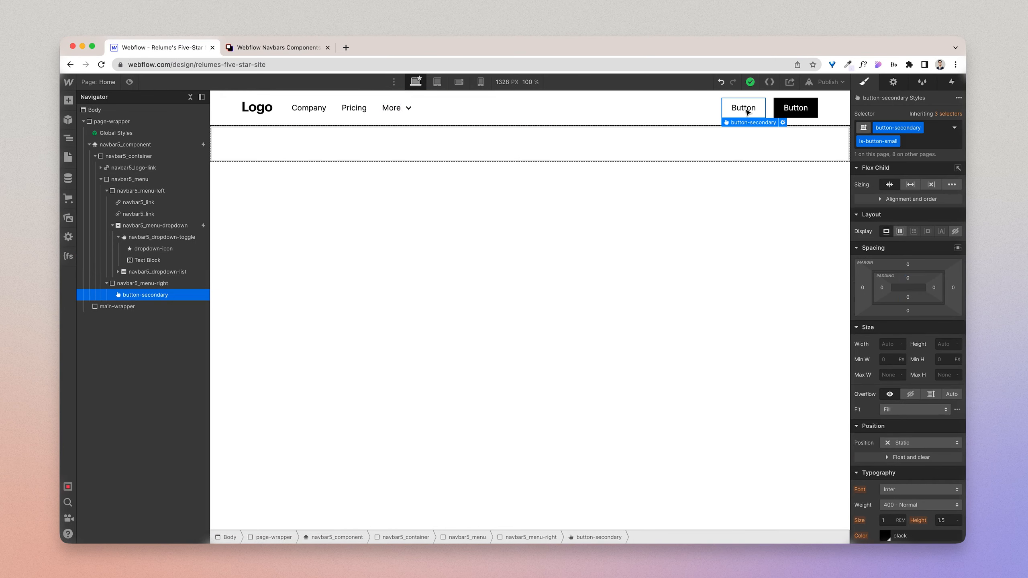
key(Delete)
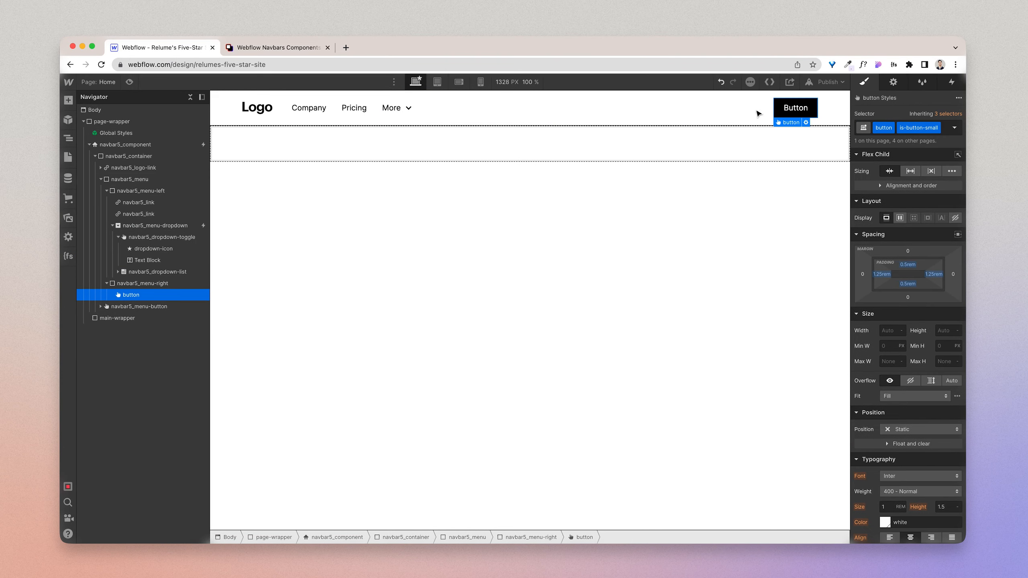
Step: Change the remaining navbar button's text to "Get early access"
double_click(791, 112)
text(Get e)
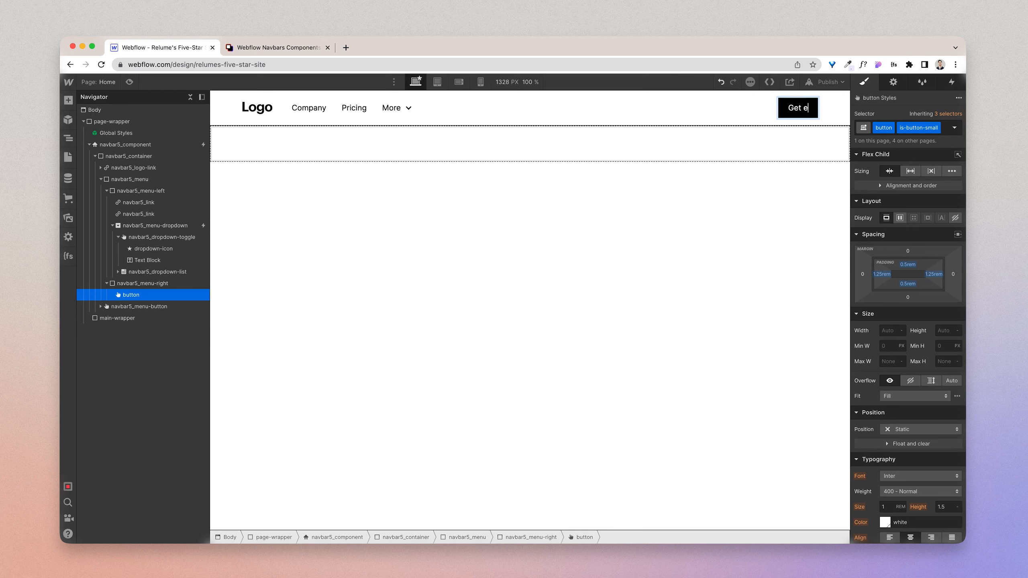
text(arly acce)
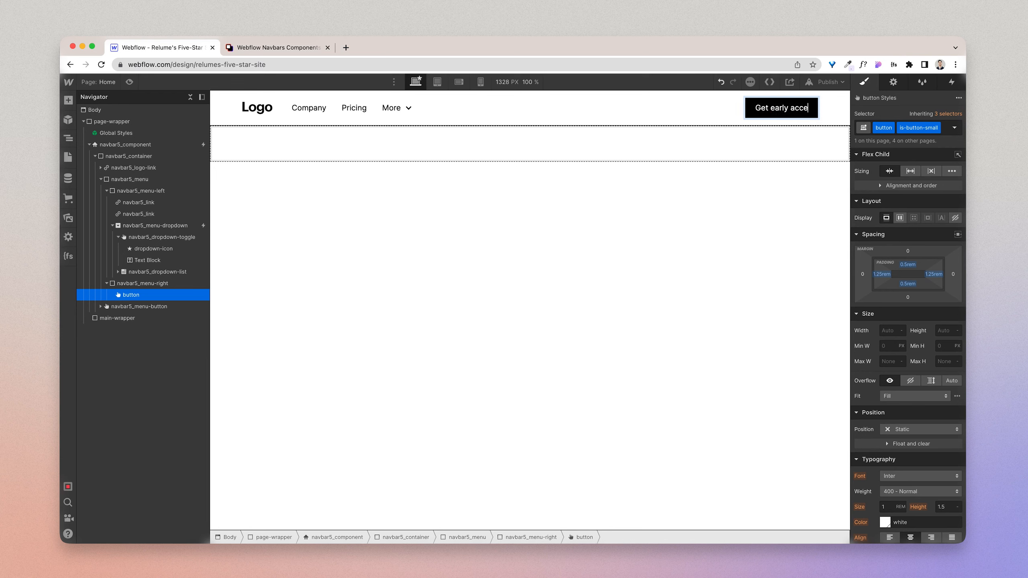
text(ss)
click(686, 105)
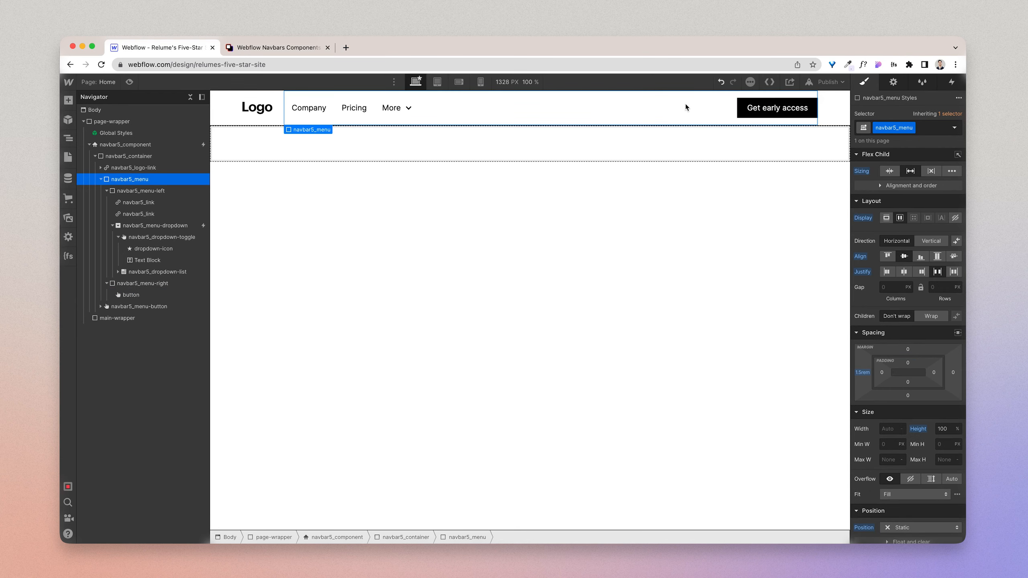
Step: Replace the navbar logo with relumify-logo.png from the site assets and mark the image as HiDPI
click(270, 113)
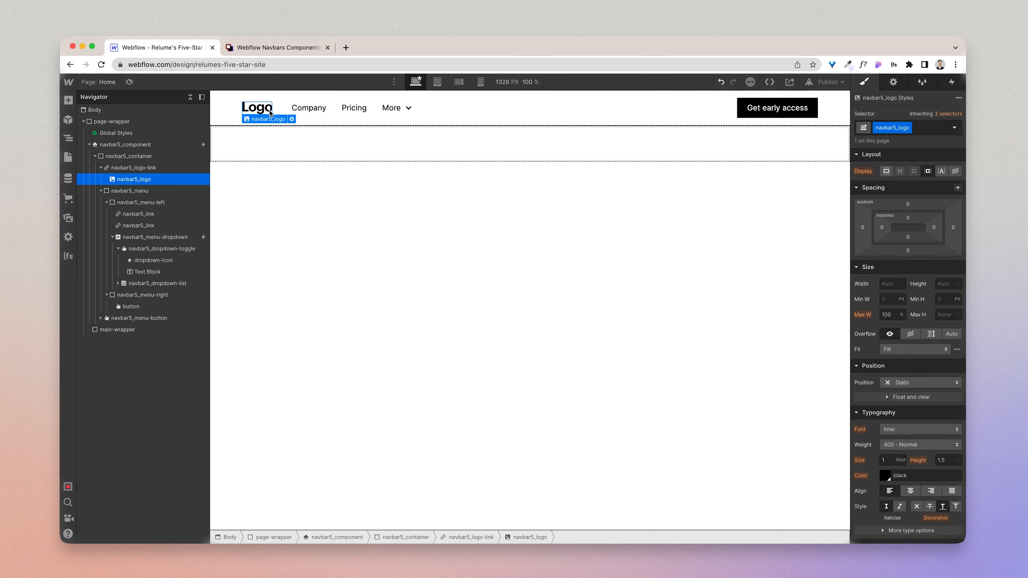
click(292, 118)
click(315, 145)
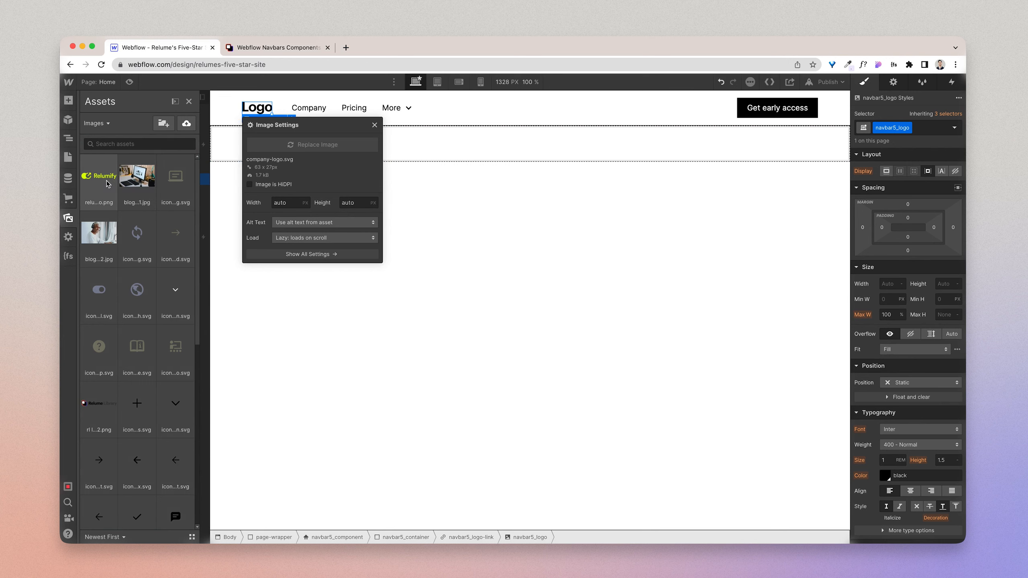
click(107, 184)
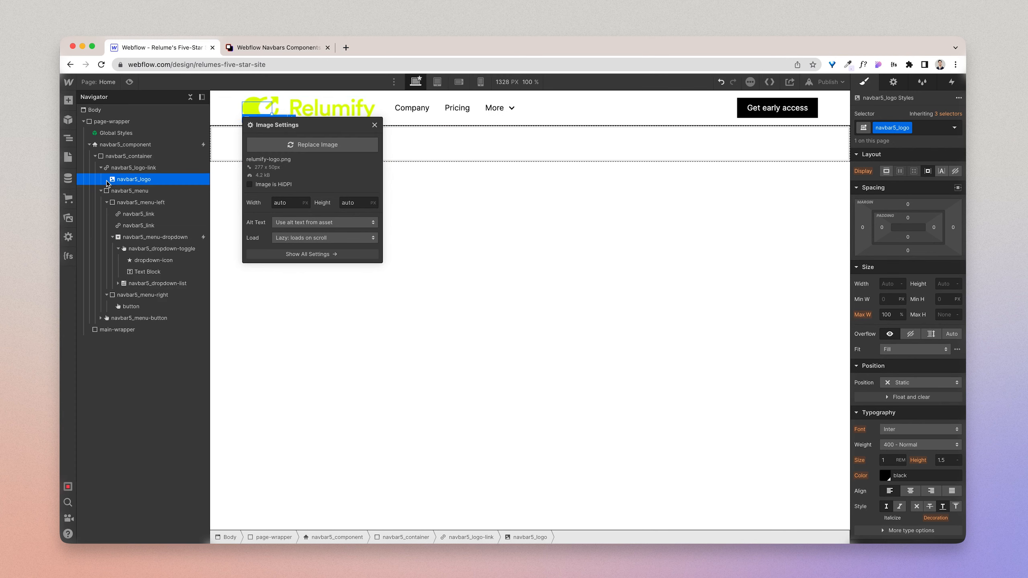
click(251, 190)
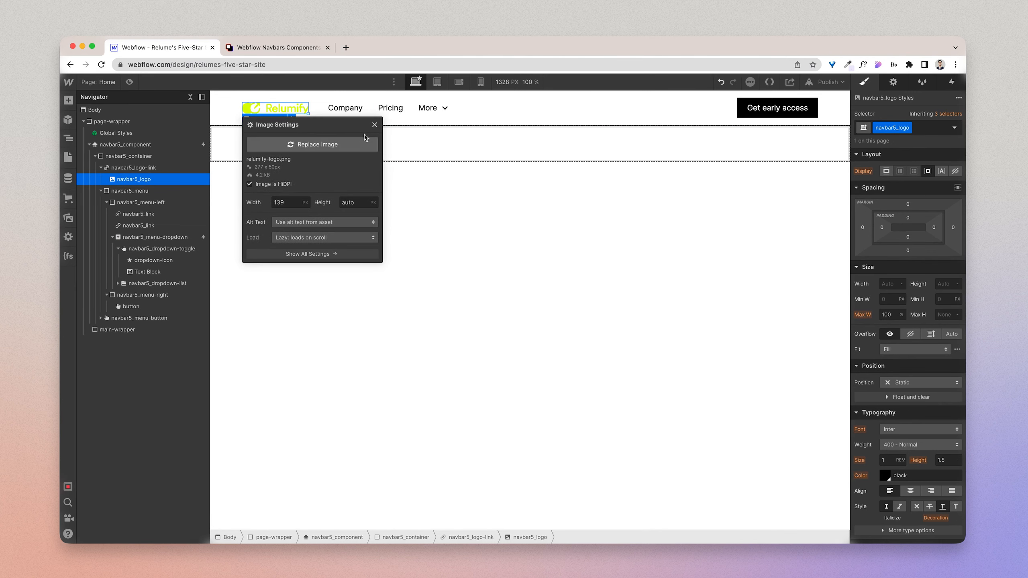
click(374, 126)
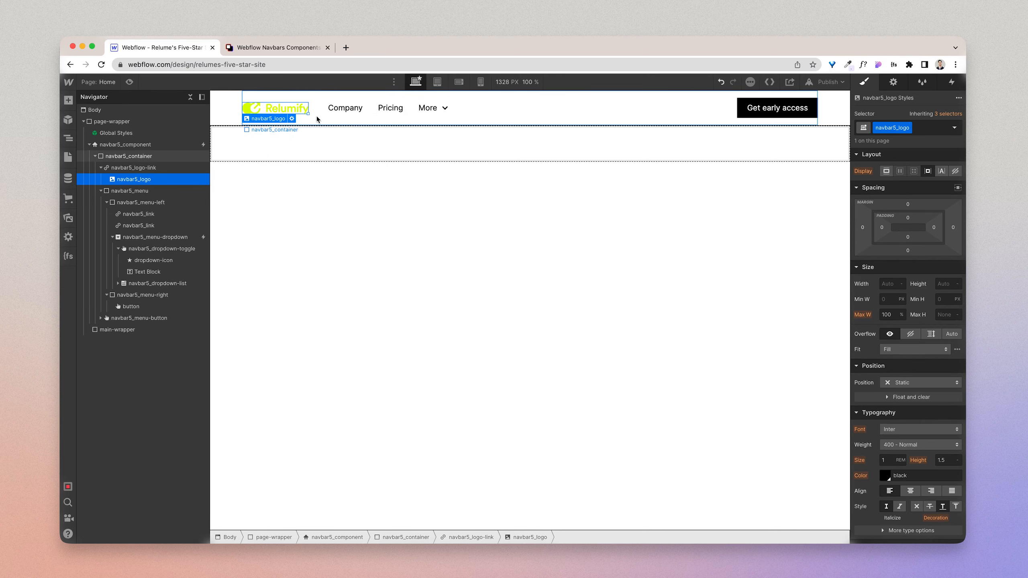
Step: Switch to Figma and look up the fill colour of the Home design's navbar
click(222, 114)
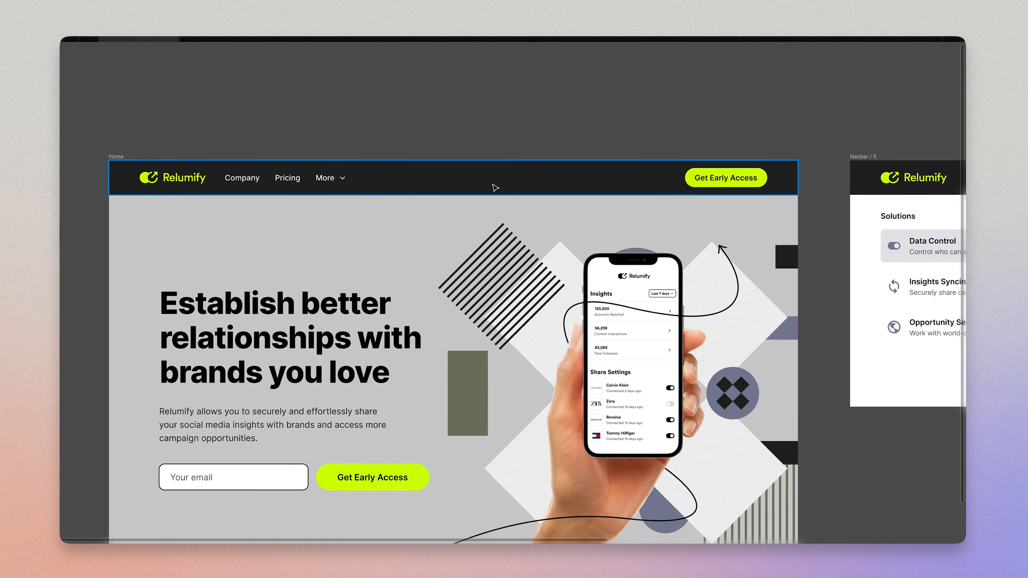
key(ctrl+backslash)
click(494, 187)
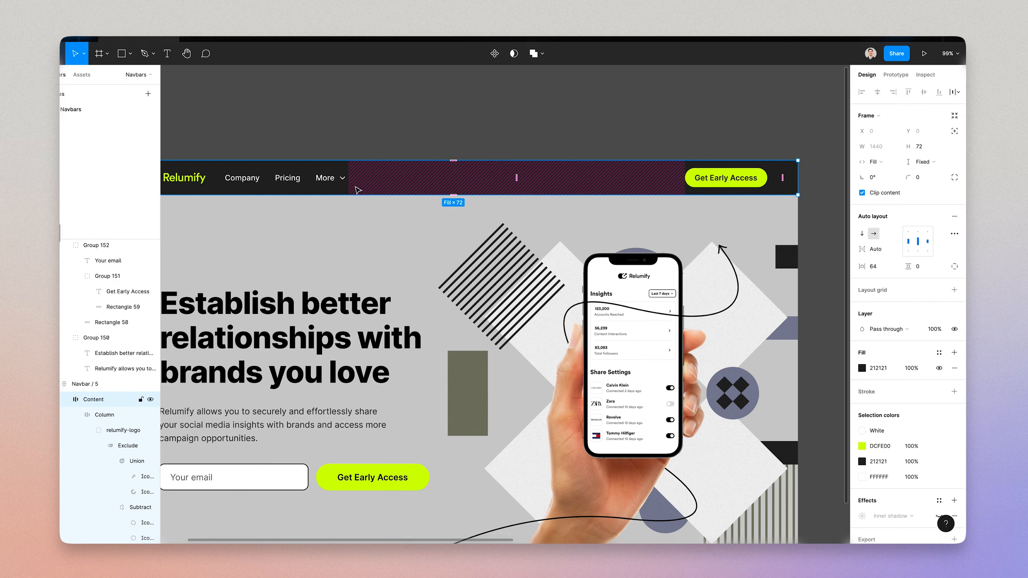
click(883, 372)
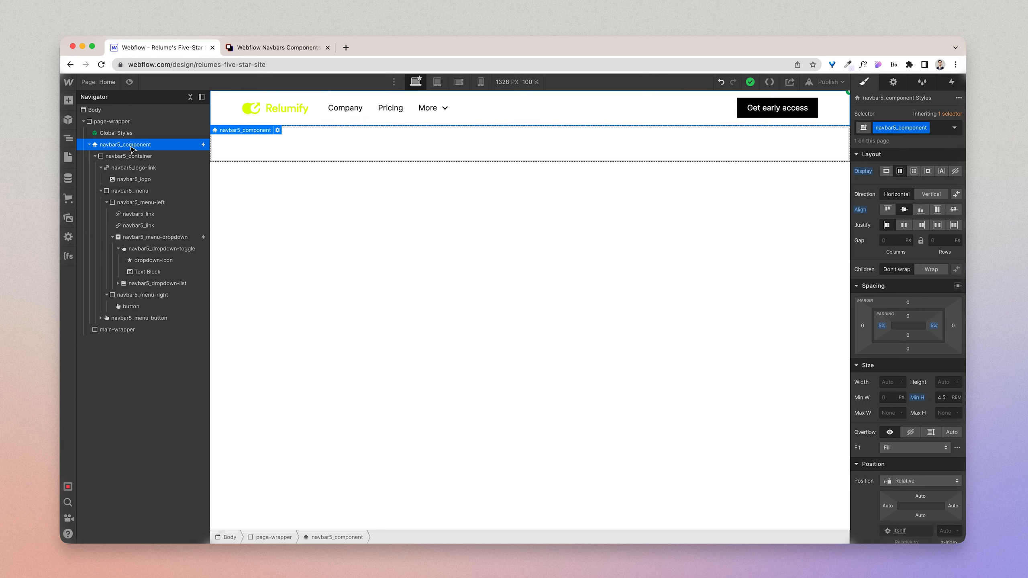
Step: Back in Webflow, set the background colour of navbar5_component to #212121
click(89, 145)
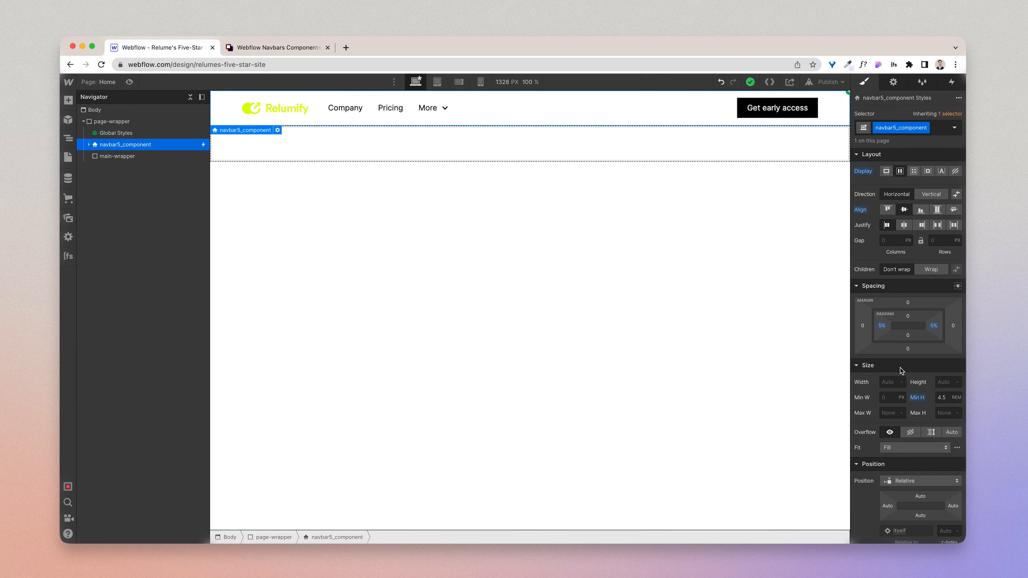
scroll(899, 368, down, 10)
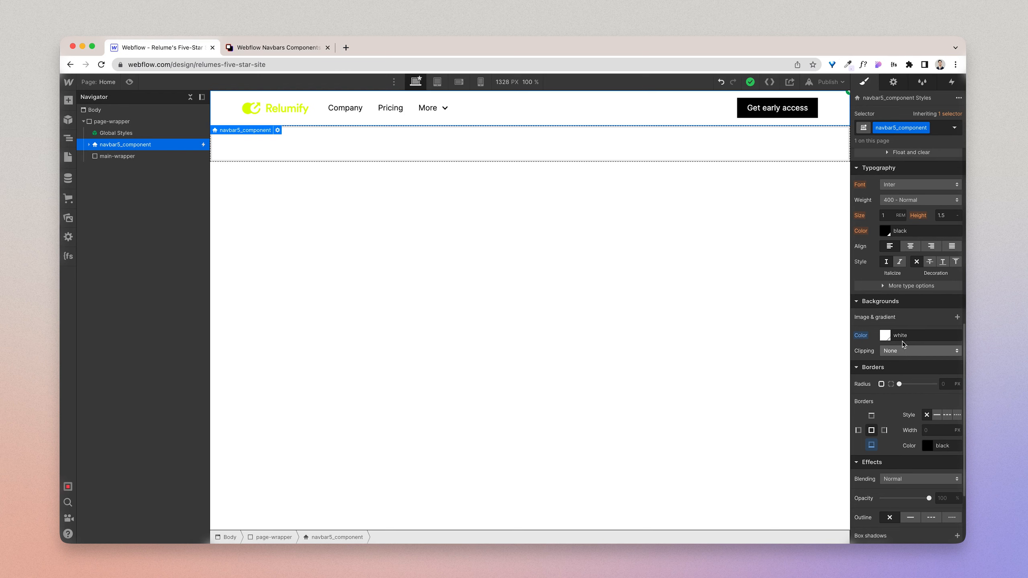
click(901, 336)
text(212121)
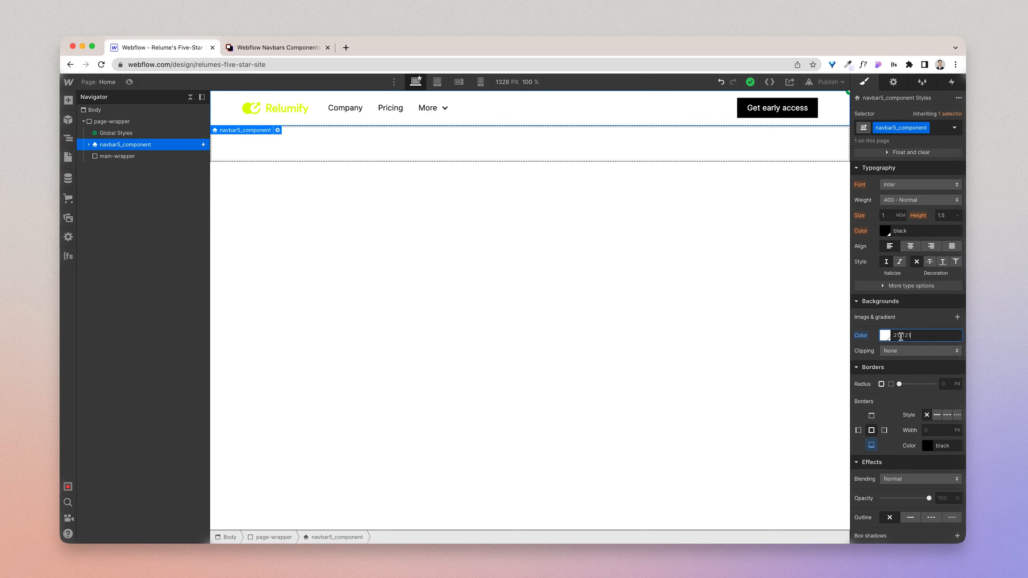
key(Return)
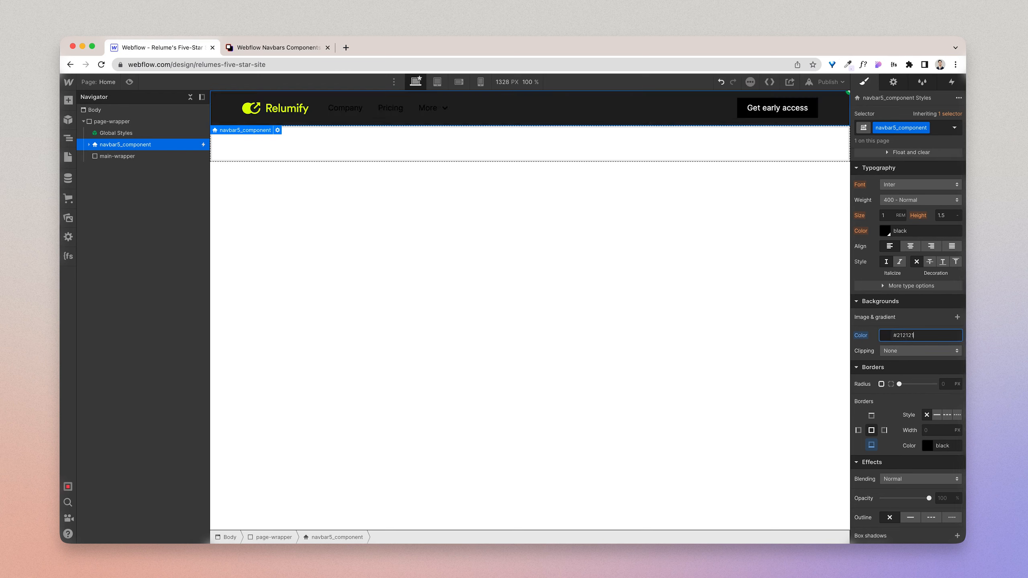
click(874, 344)
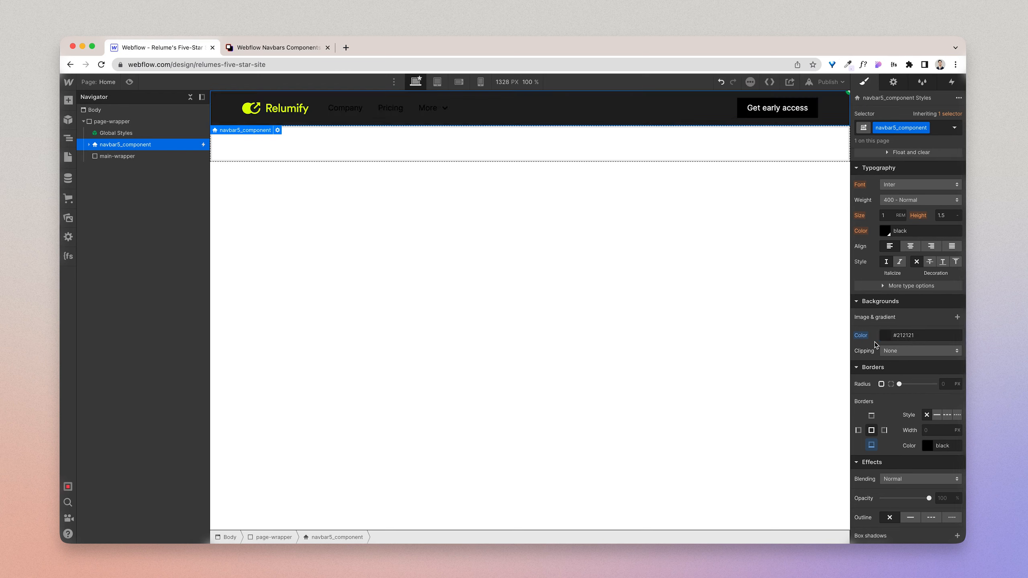
Step: Remove the bottom border from navbar5_component
click(871, 445)
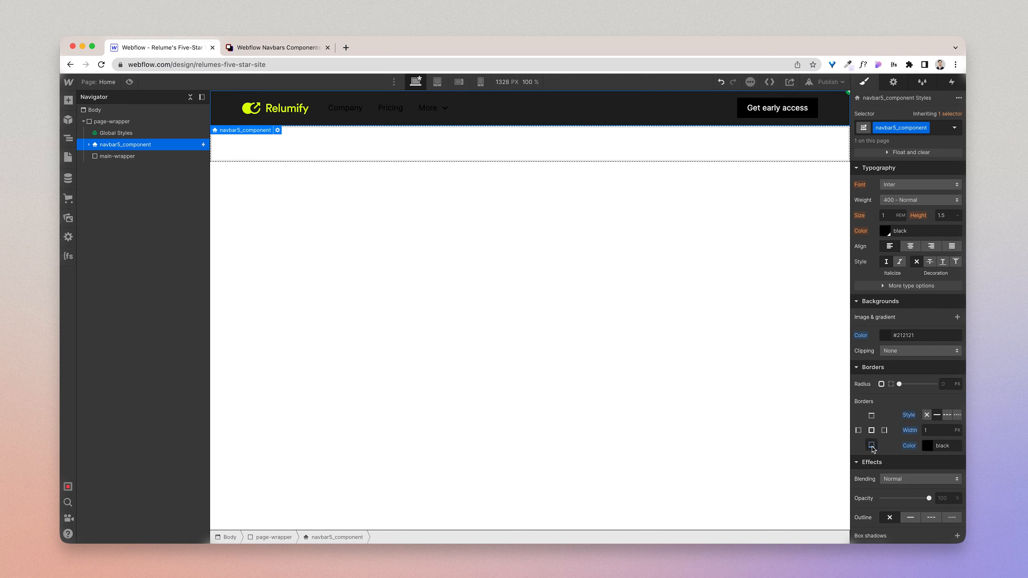
click(927, 415)
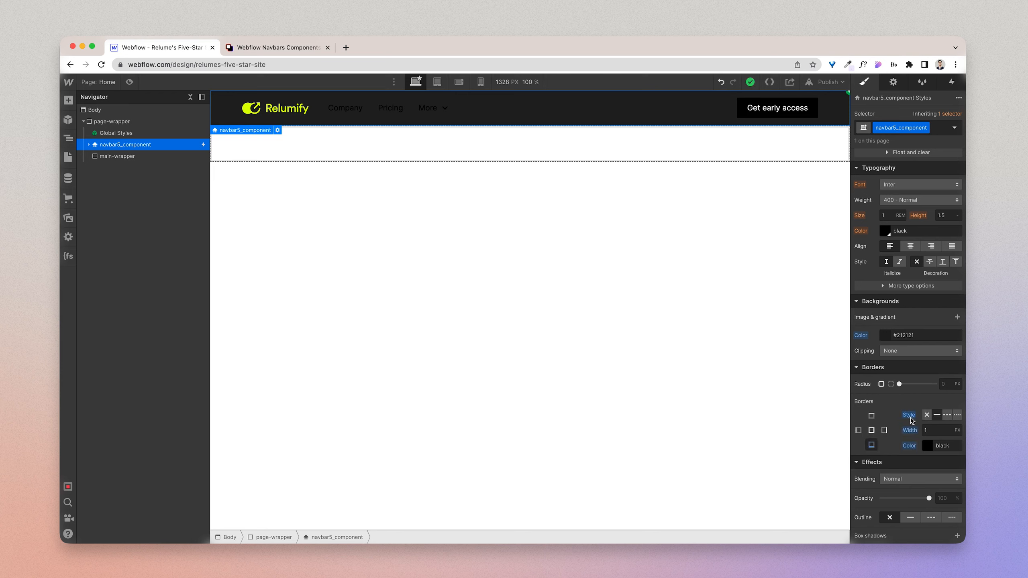
click(871, 445)
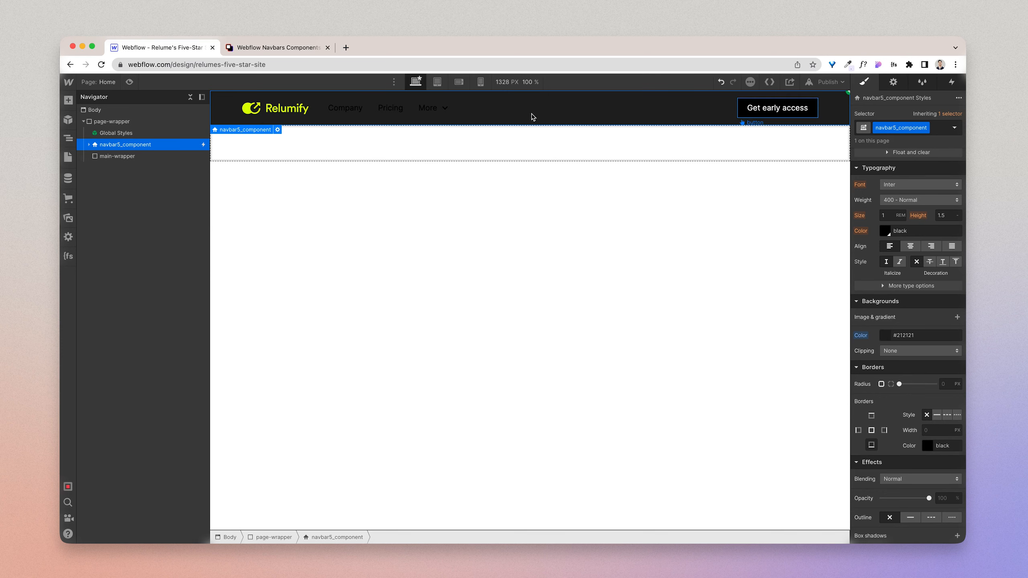
Step: Try the White swatch as the text colour of the navbar5_link class, and reset the colour to its inherited value
click(344, 115)
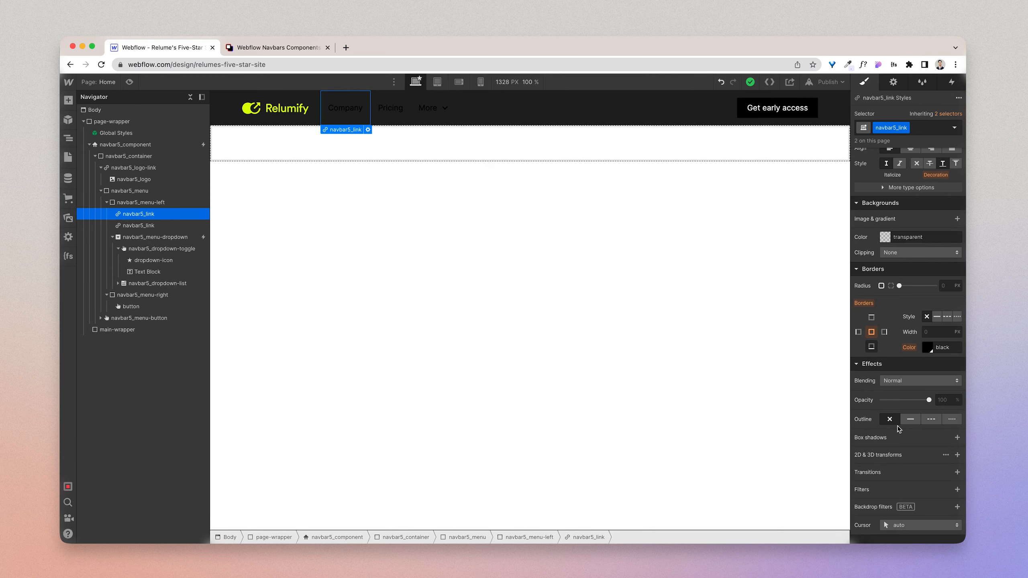
scroll(894, 316, up, 6)
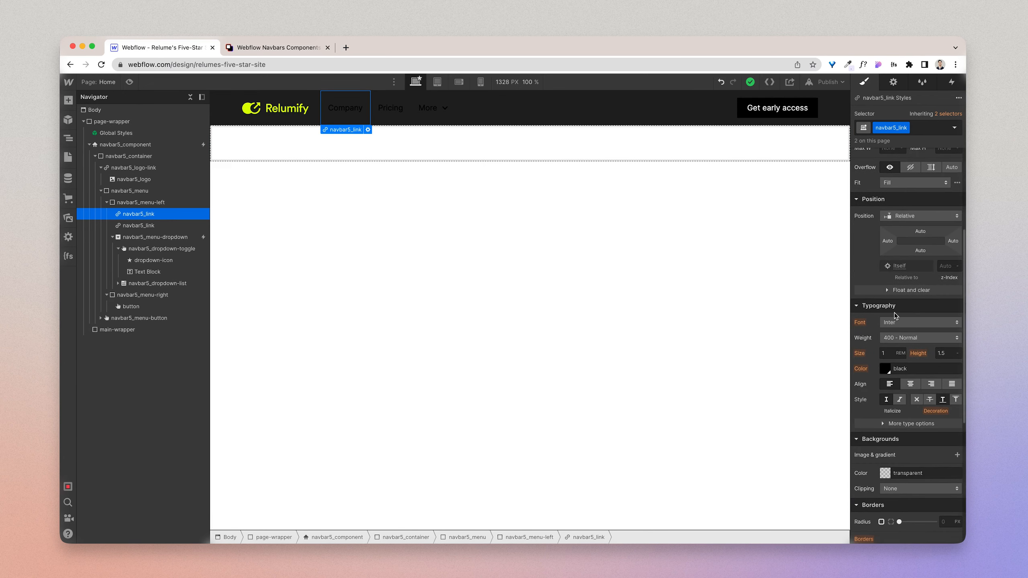
click(886, 369)
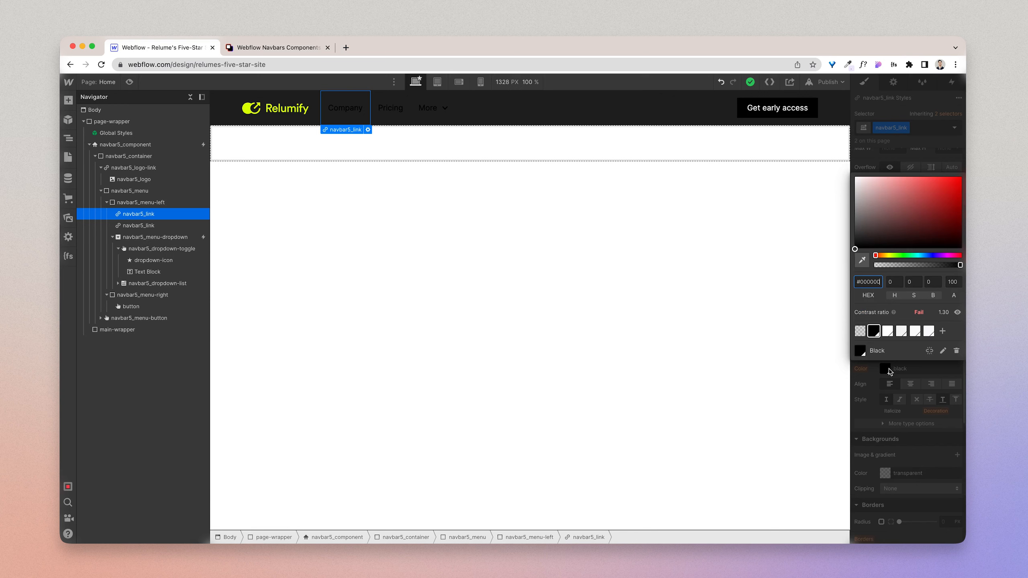
click(887, 331)
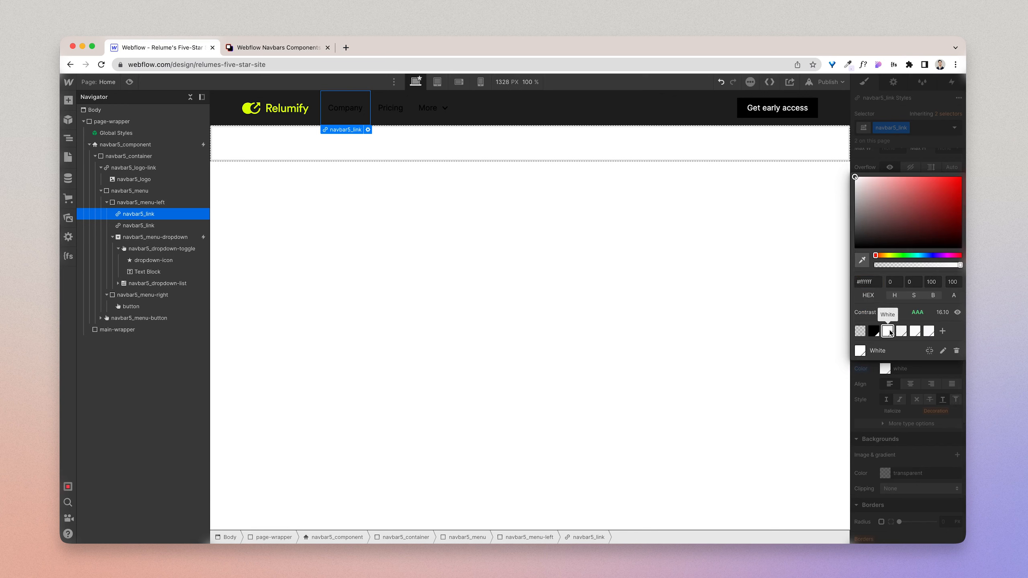
click(893, 155)
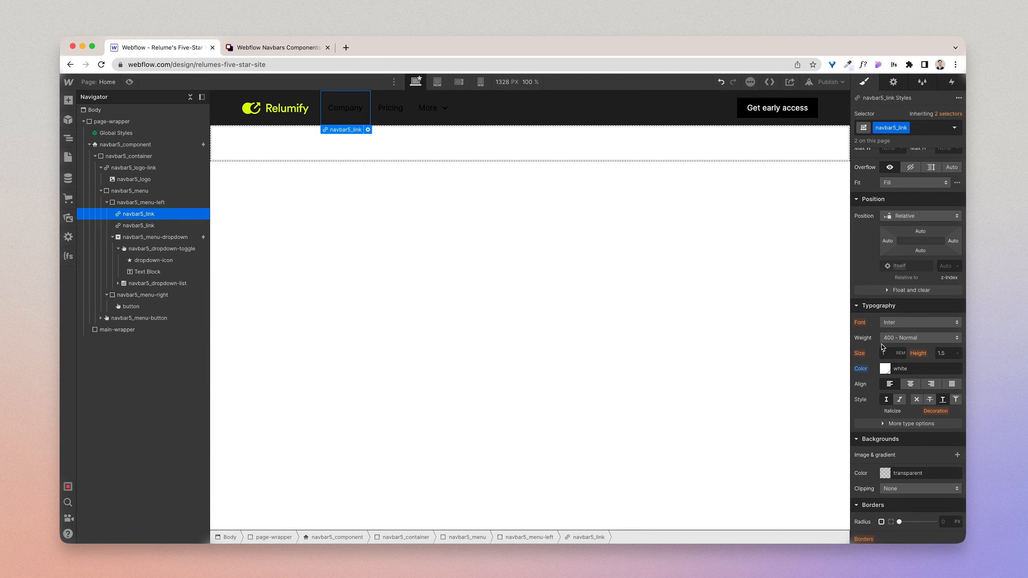
alt+click(861, 370)
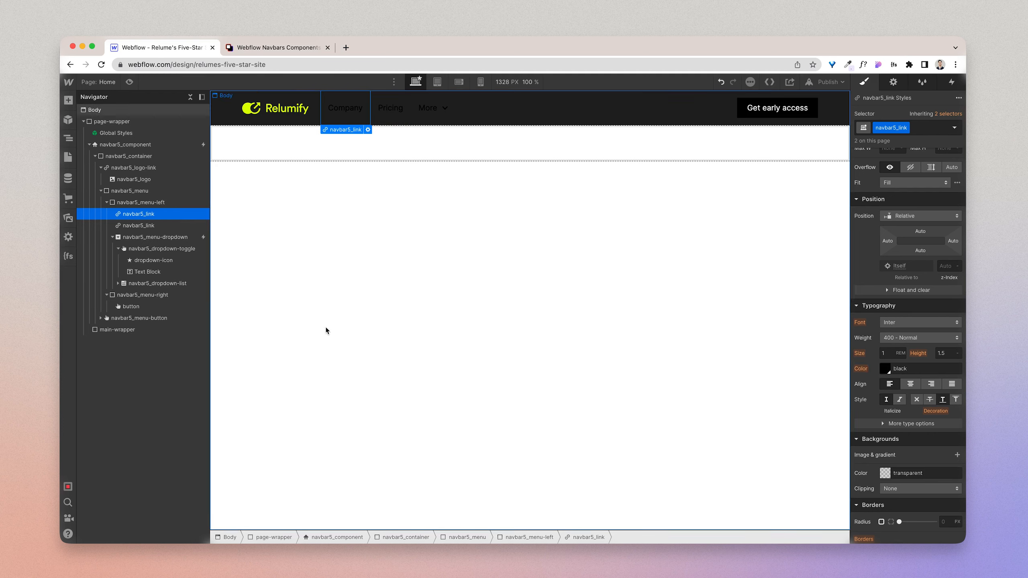
Step: Set the text colour of the navbar5_menu-left class to the White swatch
click(144, 203)
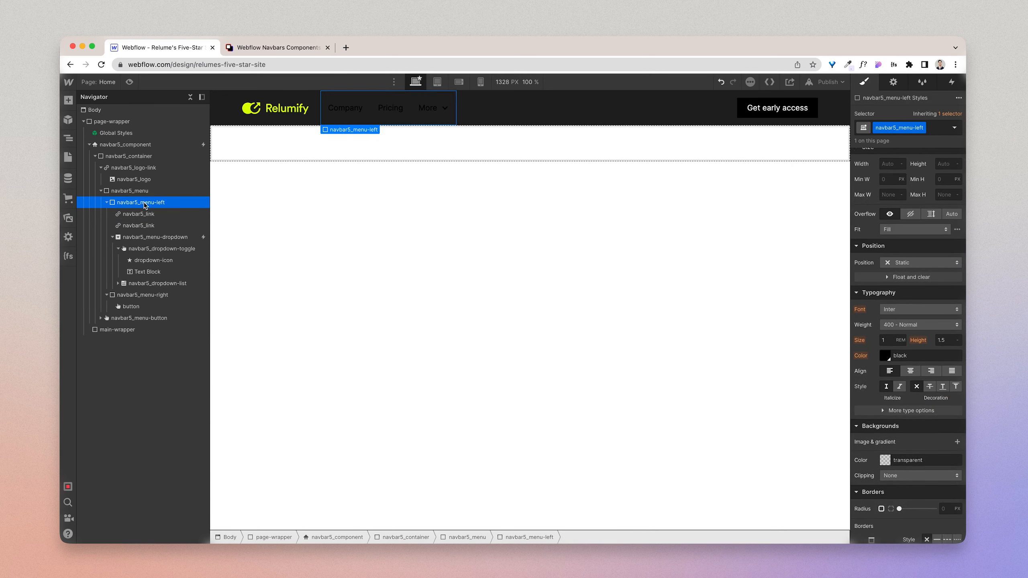
click(889, 355)
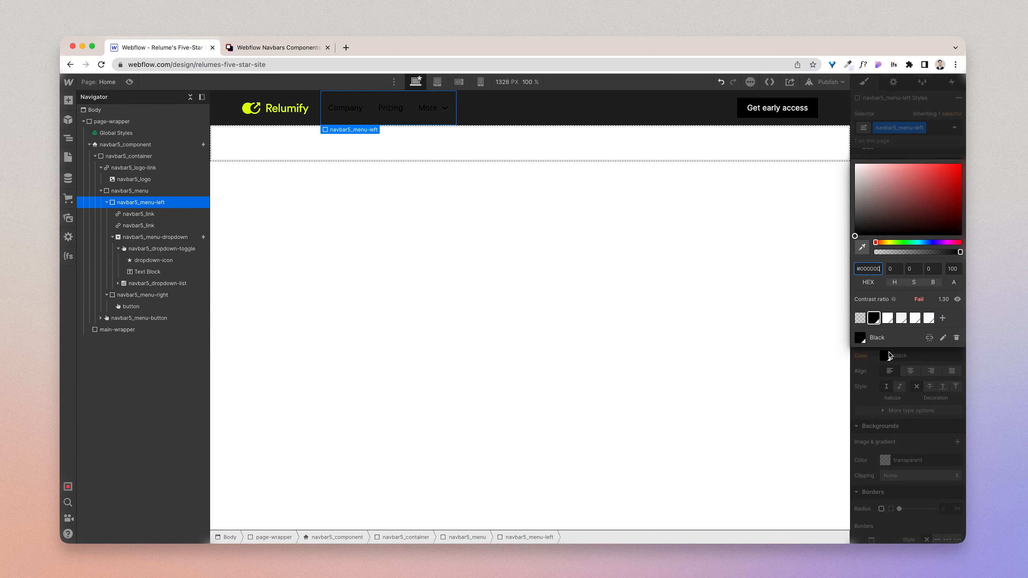
click(887, 318)
click(911, 147)
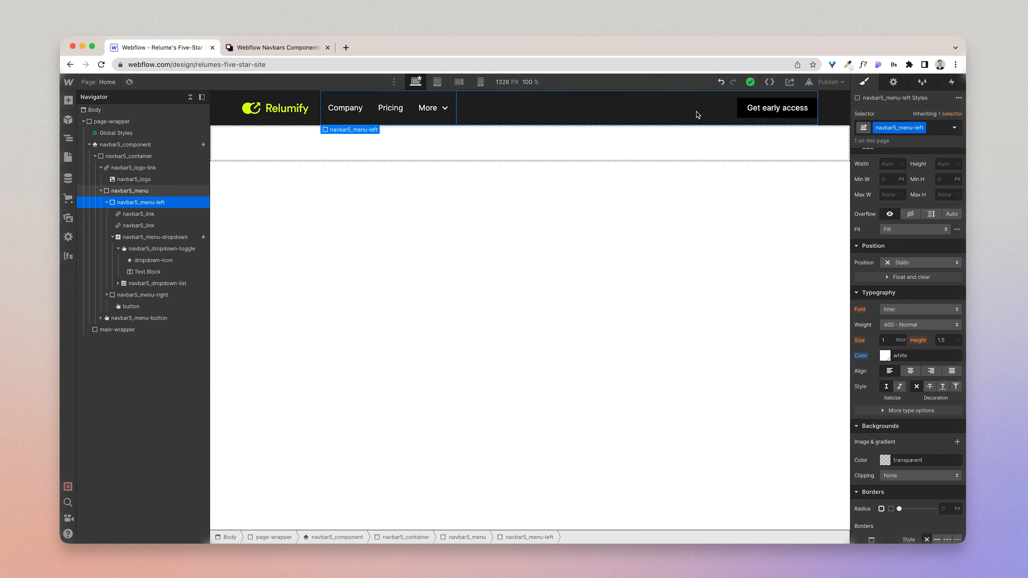
Step: Check the Company link's text style in Figma and set the navbar5_link class's font weight to 500 - Medium in Webflow
click(344, 118)
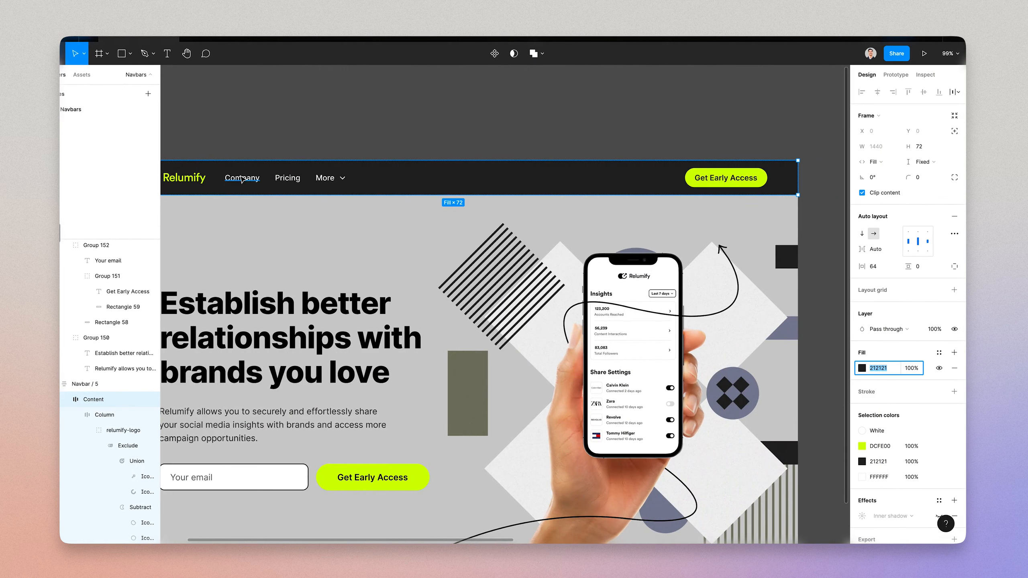
click(241, 178)
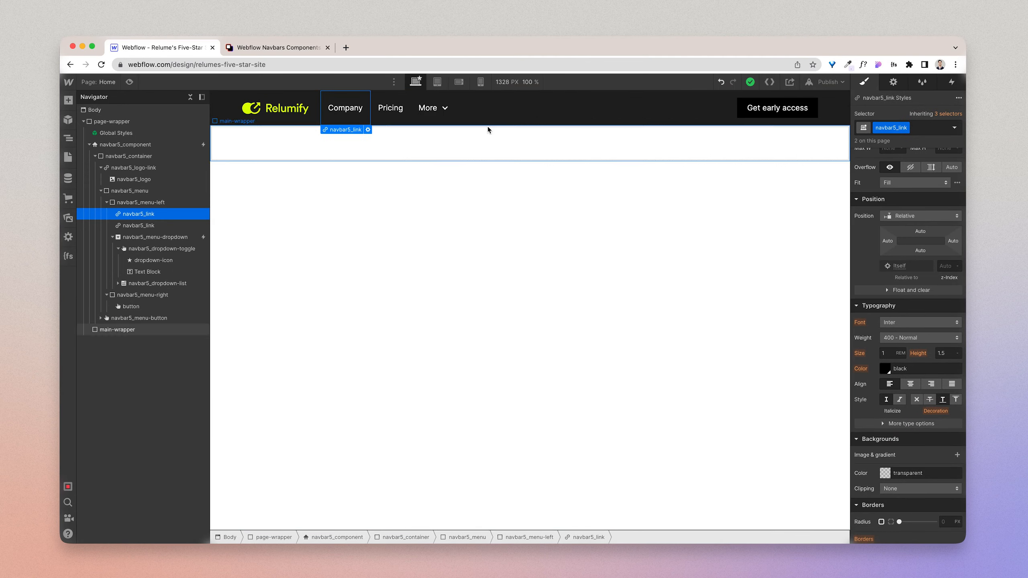
click(888, 355)
click(907, 338)
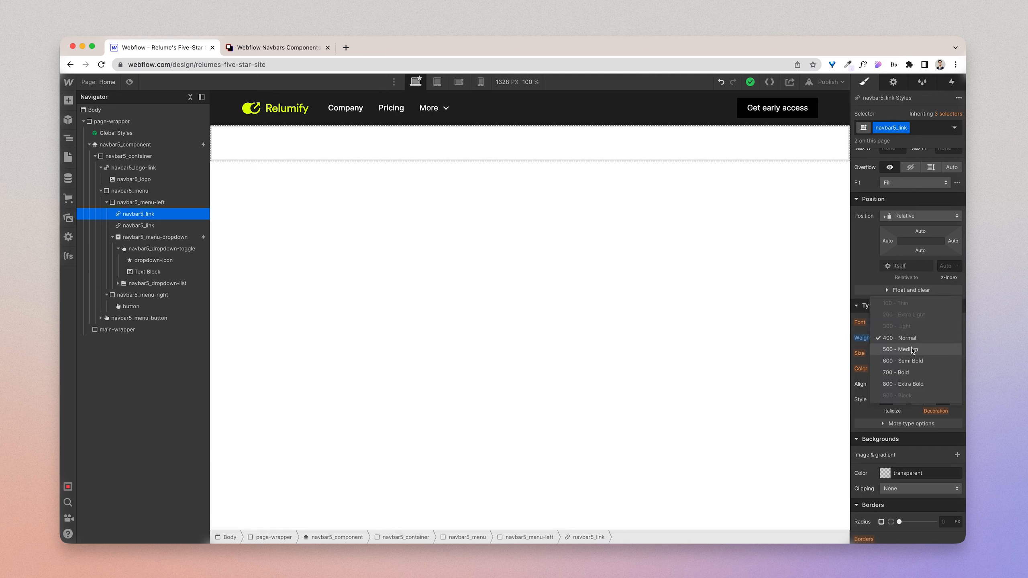
click(912, 350)
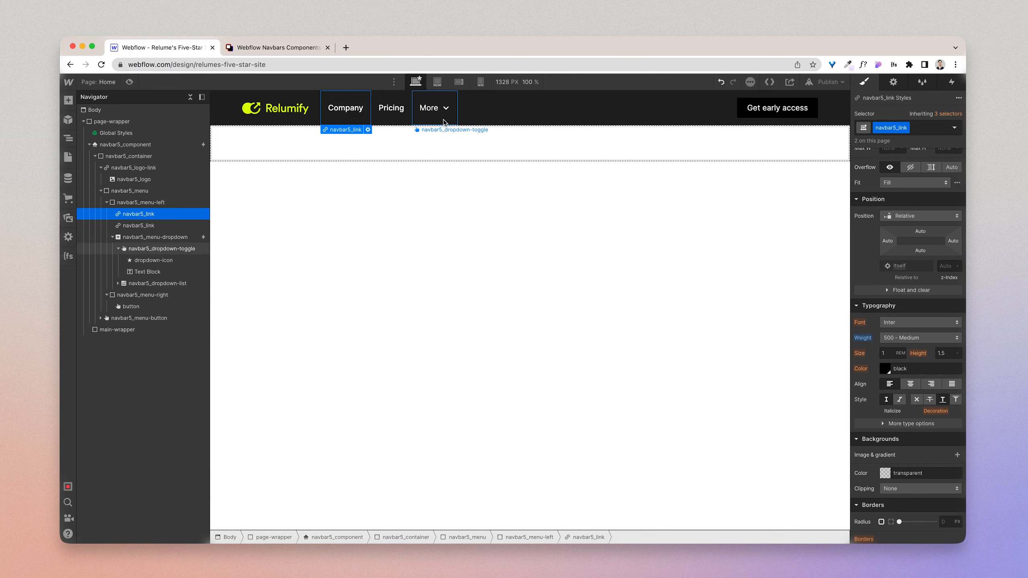
click(423, 121)
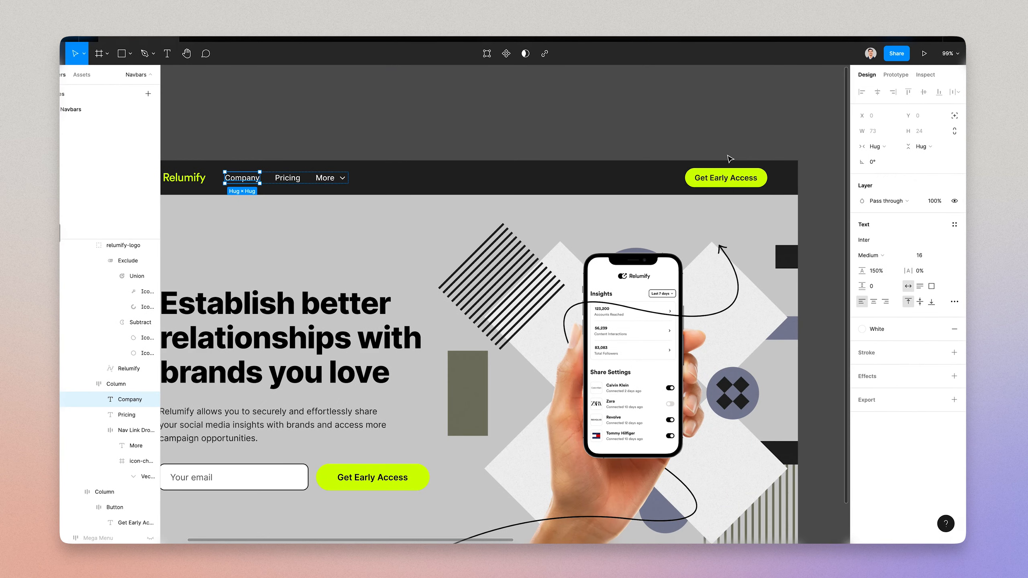
Step: Copy the Get Early Access button's fill from Figma and set the base button class's background colour to #dcfe00 in Webflow
click(726, 181)
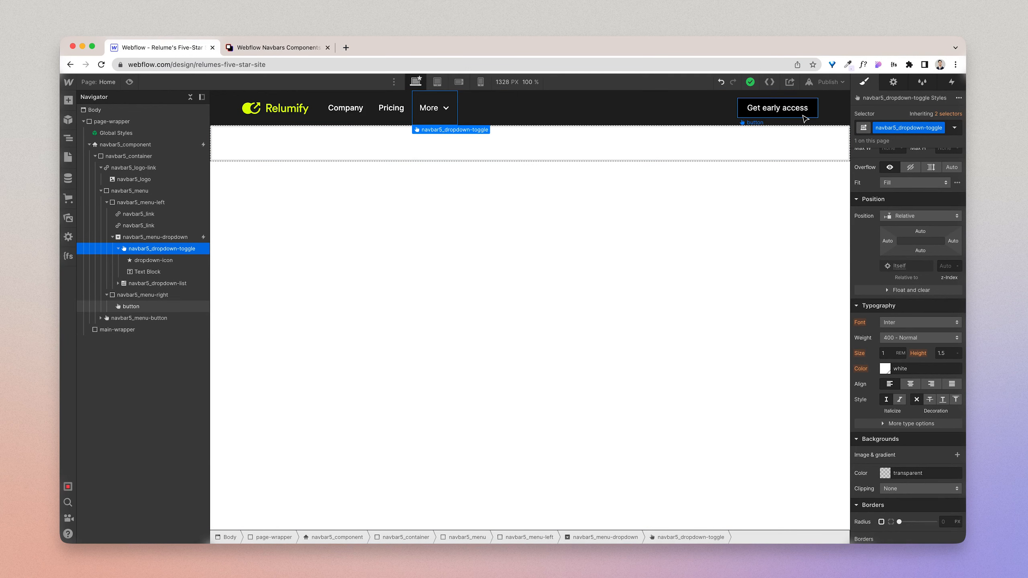
click(804, 116)
click(945, 115)
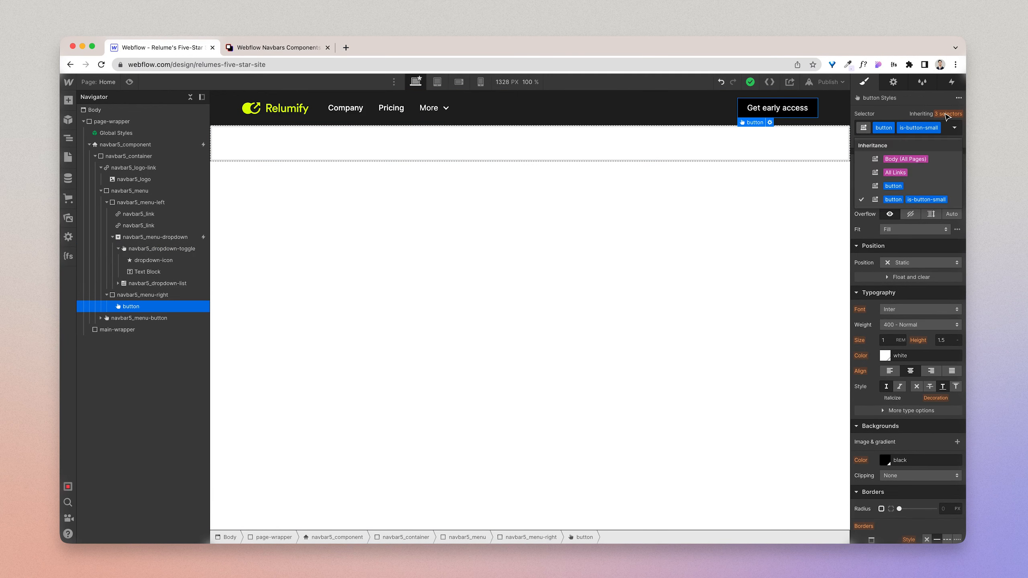
click(914, 189)
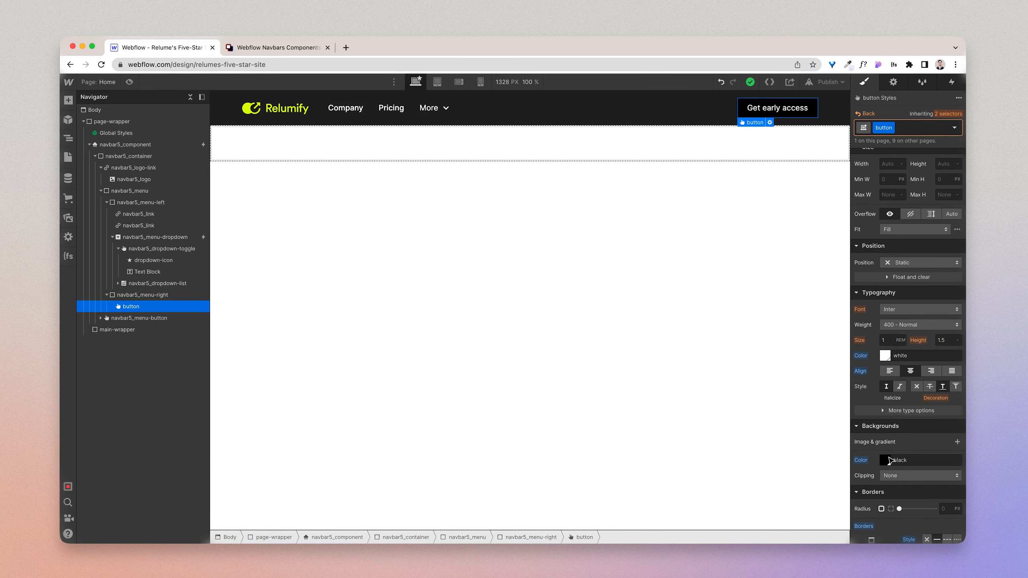
click(889, 460)
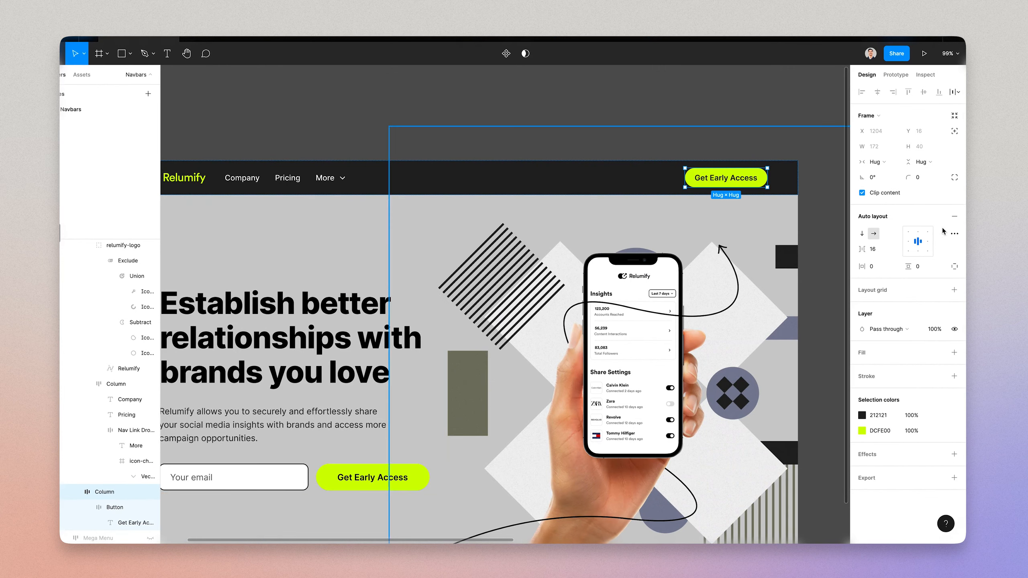
click(880, 430)
key(super+c)
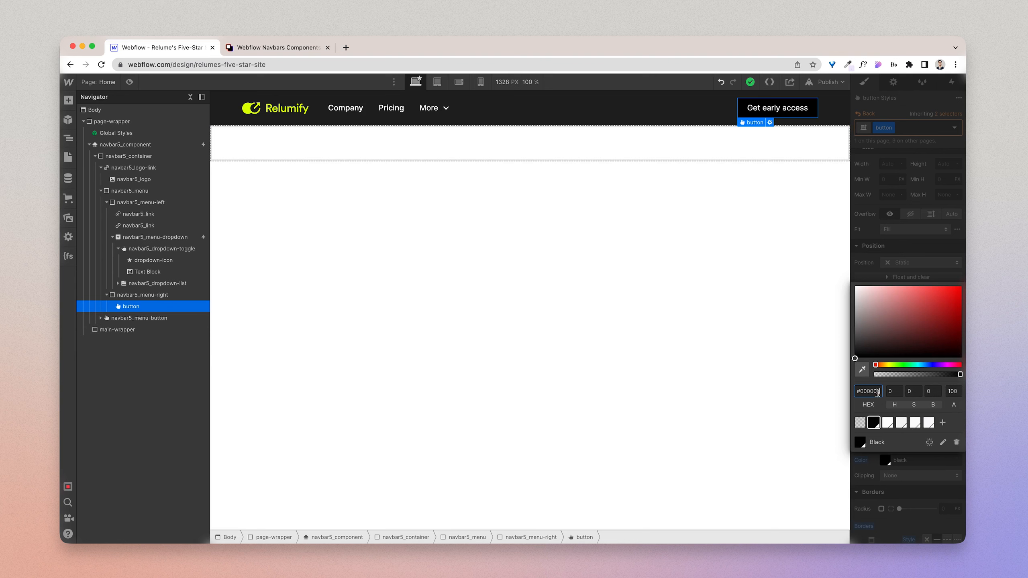
double_click(873, 389)
key(super+v)
key(Return)
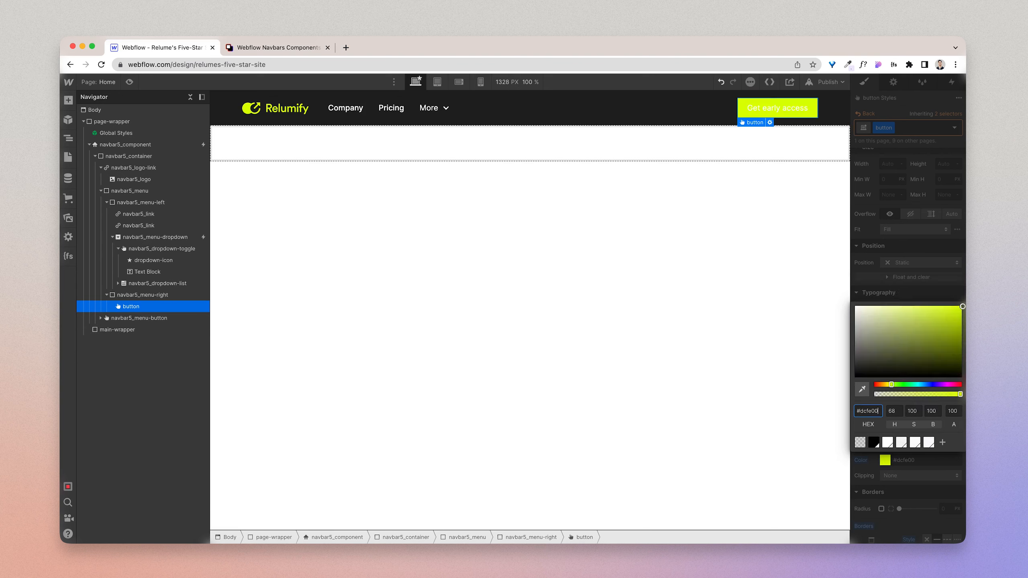
click(918, 239)
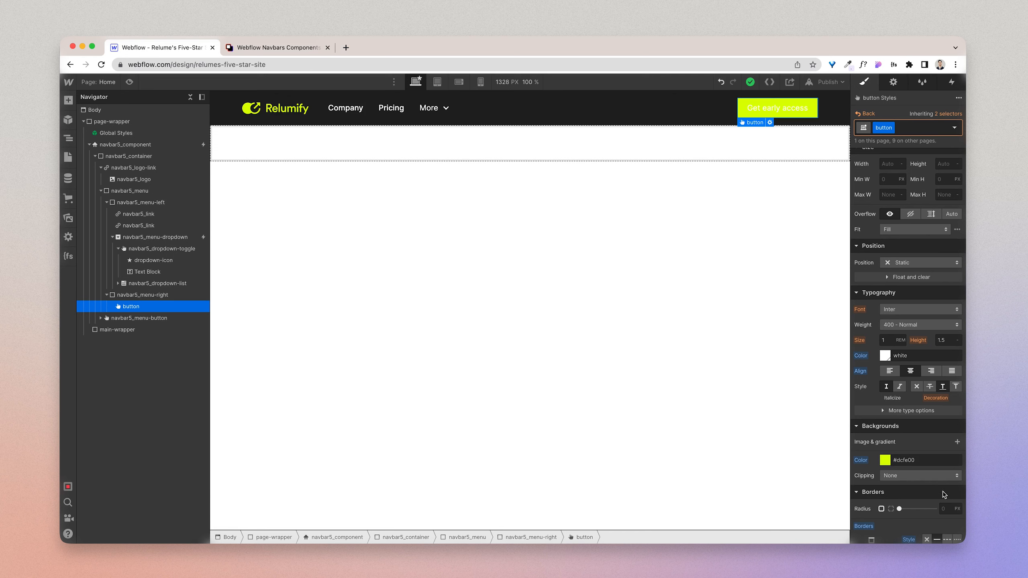
Step: Set the text colour of the base button class to the Black swatch
click(885, 355)
click(874, 318)
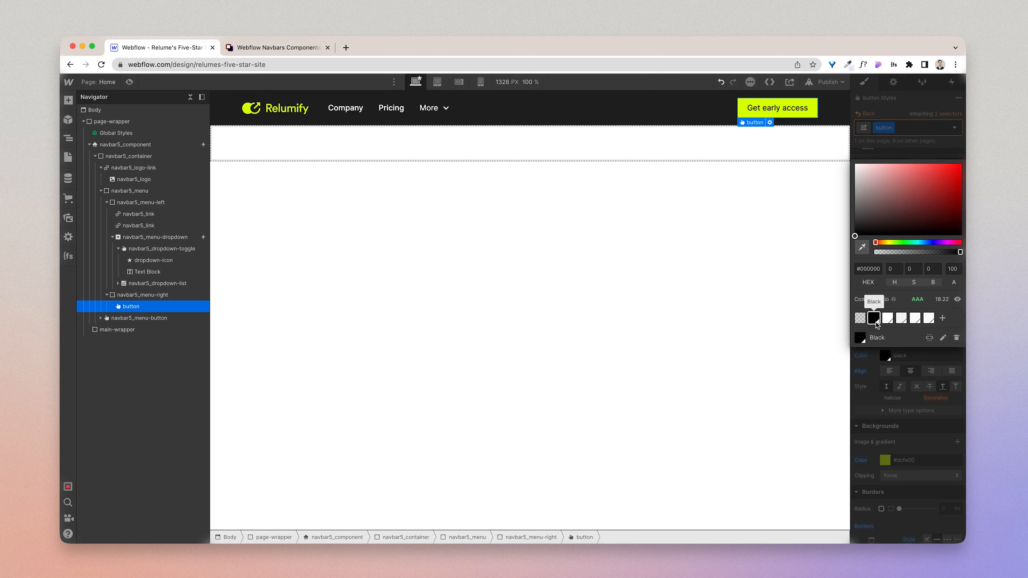
click(890, 401)
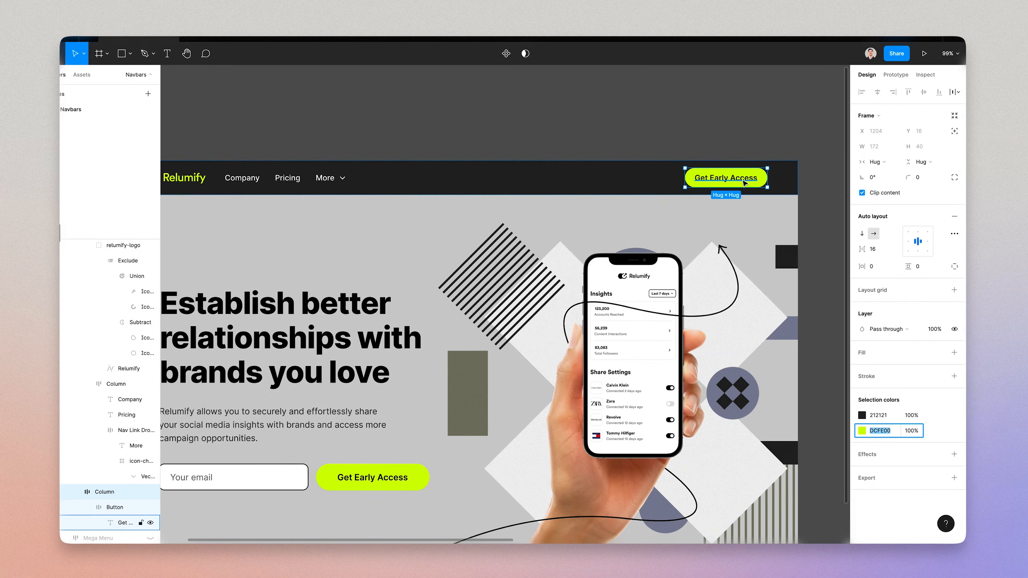
Step: Check the Get Early Access label's text style in Figma and set the button class's font weight to 600 - Semi Bold in Webflow
double_click(745, 184)
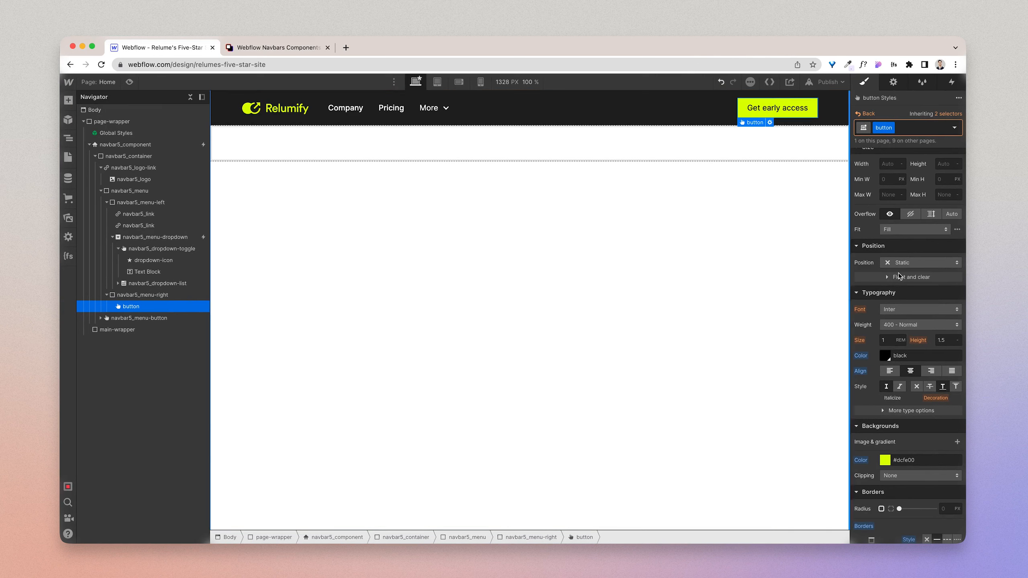
click(905, 330)
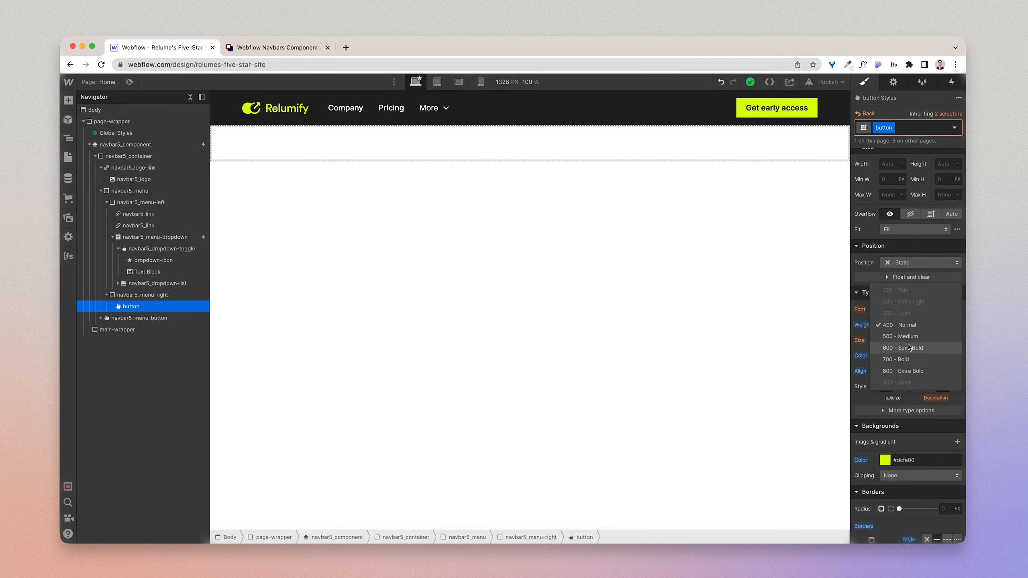
click(909, 345)
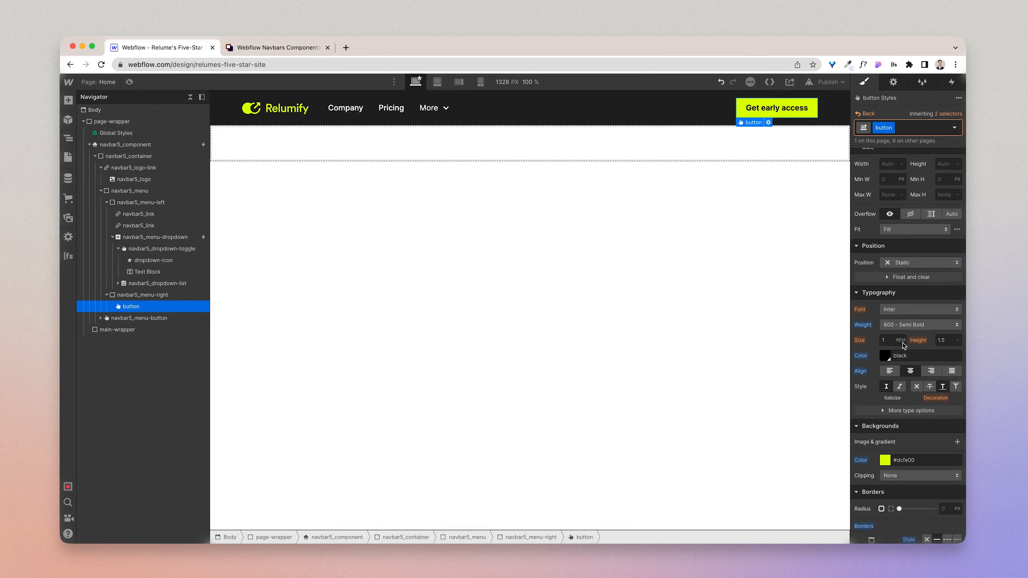
click(890, 340)
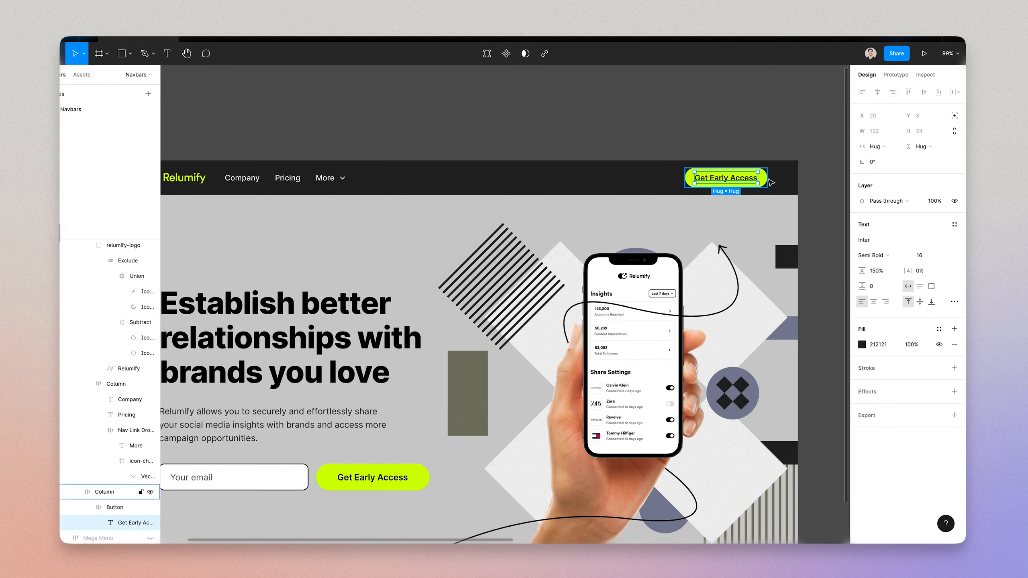
Step: Inspect the button in the Figma design, and try border radii of 1 rem and 100% on the button class in Webflow
click(767, 181)
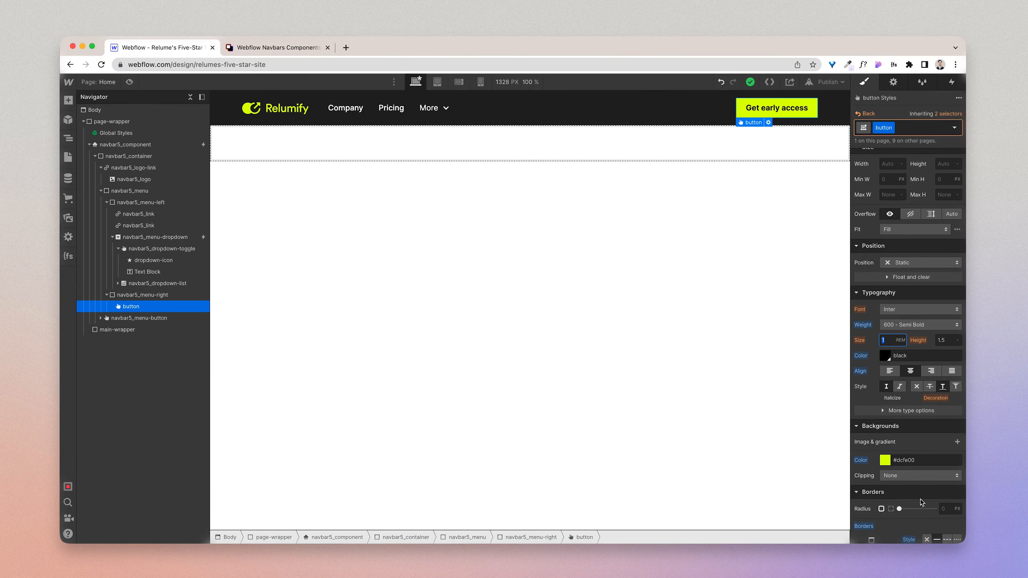
click(945, 509)
key(Return)
key(Return)
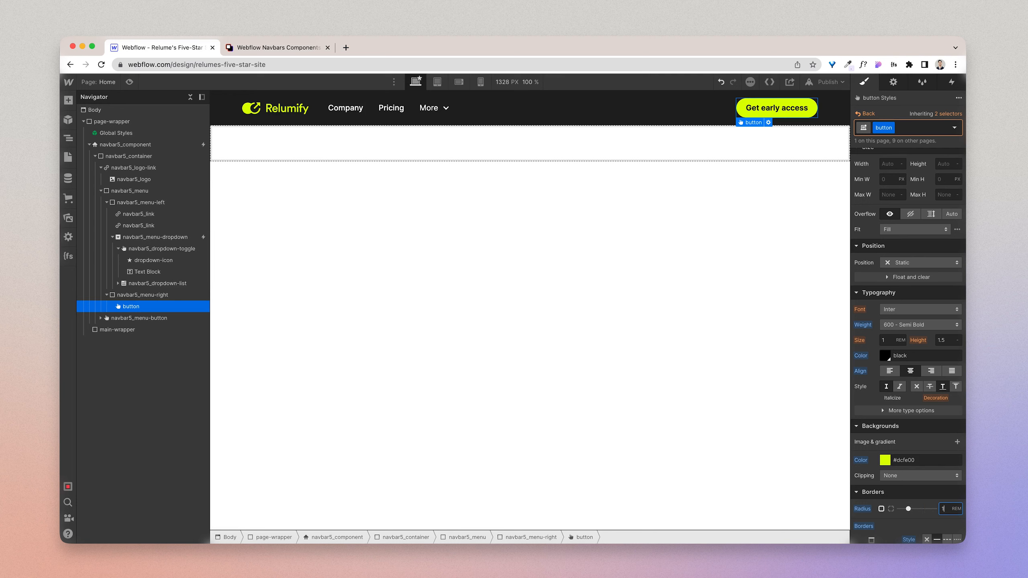
key(Return)
scroll(938, 466, down, 3)
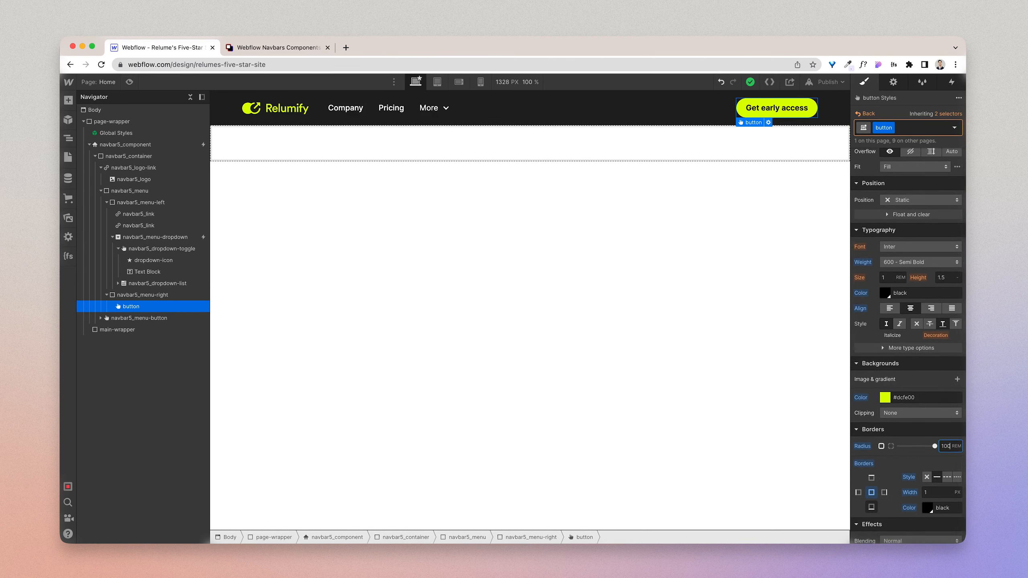
key(Return)
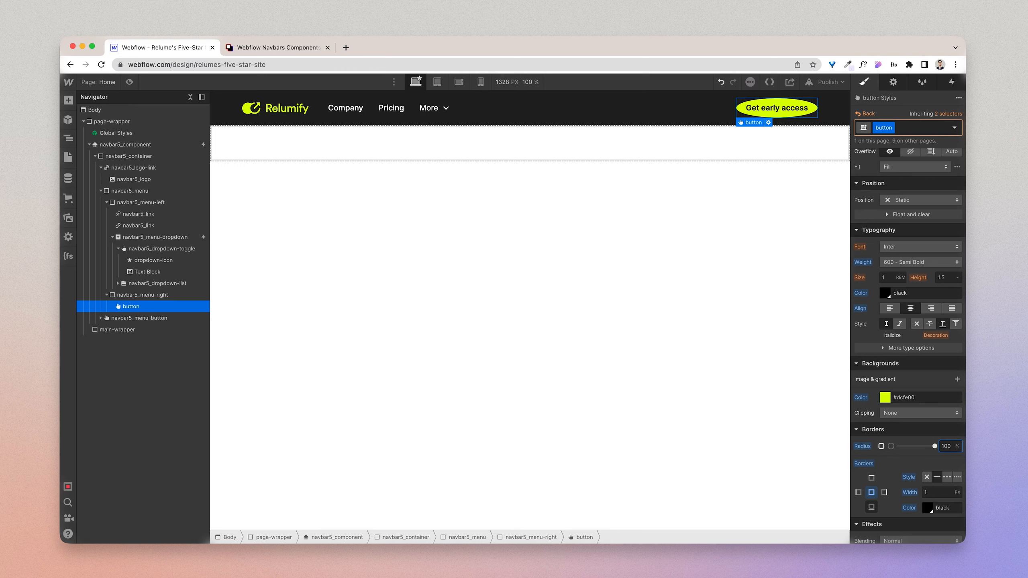
Step: Set the border radius of the button class to 20 rem
text(2)
text(0rem)
key(Return)
Step: Save the button class's background colour as a new colour swatch named Yellow
scroll(944, 456, down, 1)
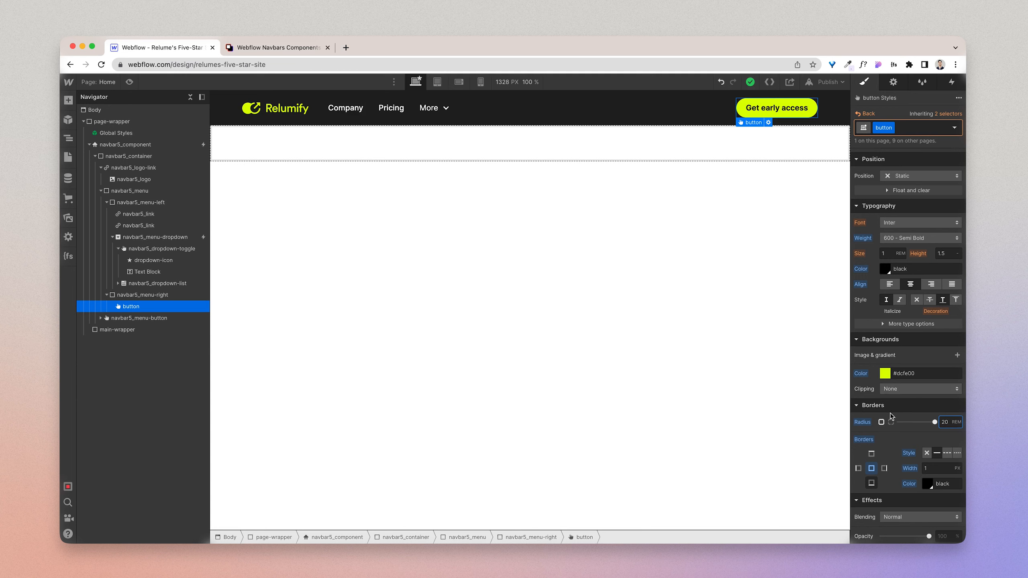
click(872, 469)
click(886, 374)
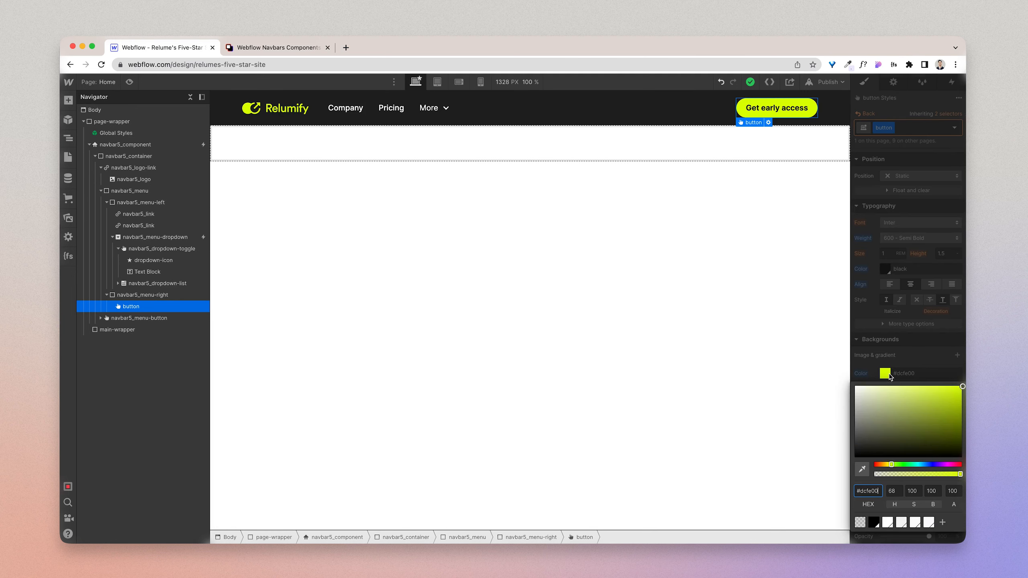
click(942, 523)
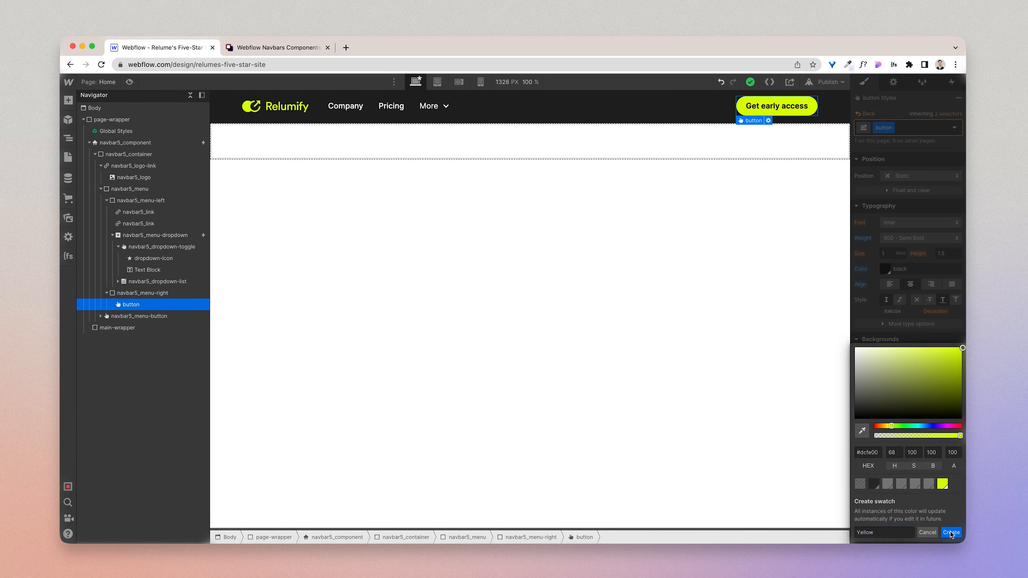
click(950, 532)
click(918, 345)
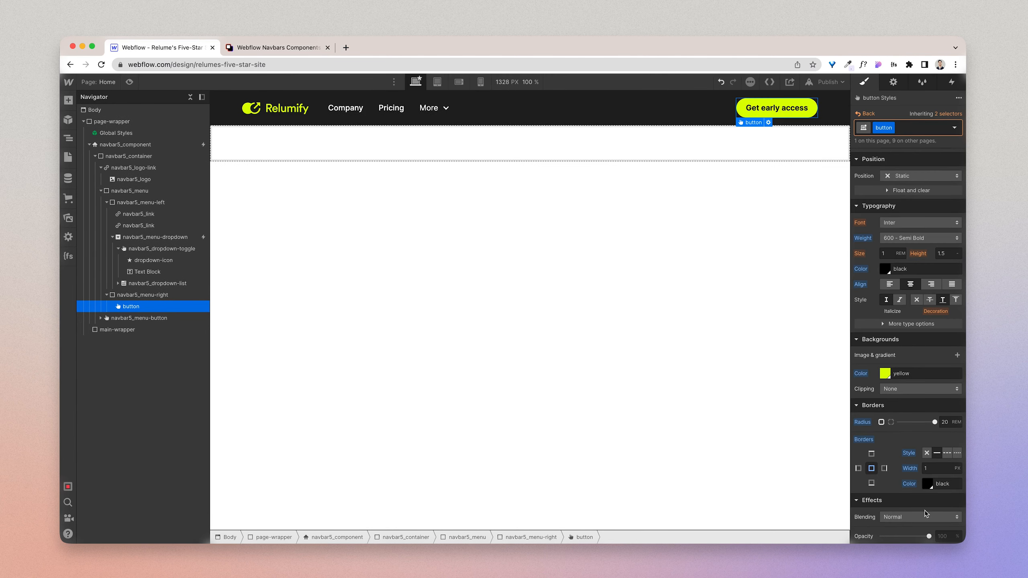
Step: Set the border colour on all sides of the button class to the Yellow swatch
click(927, 484)
click(943, 447)
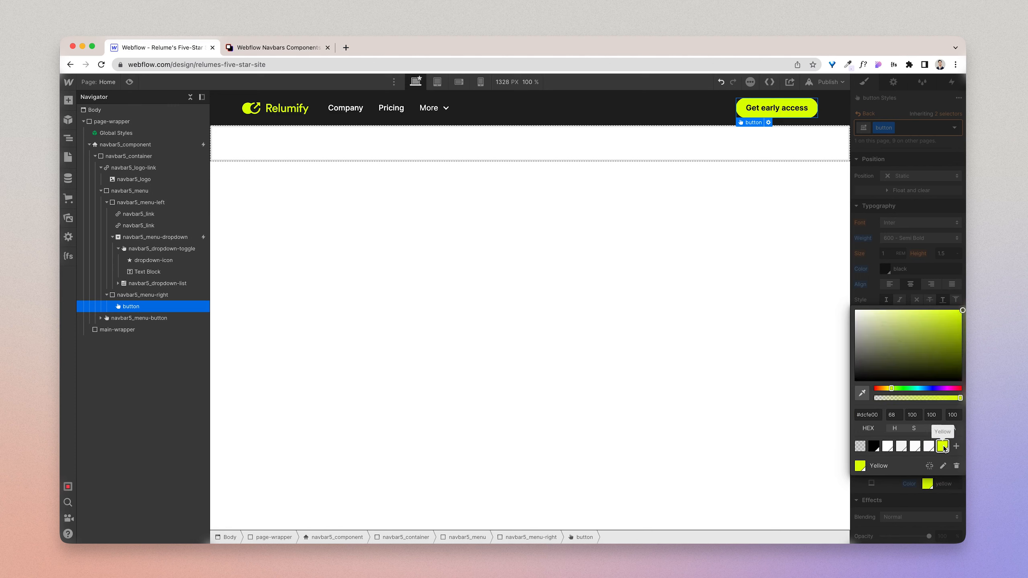
click(915, 247)
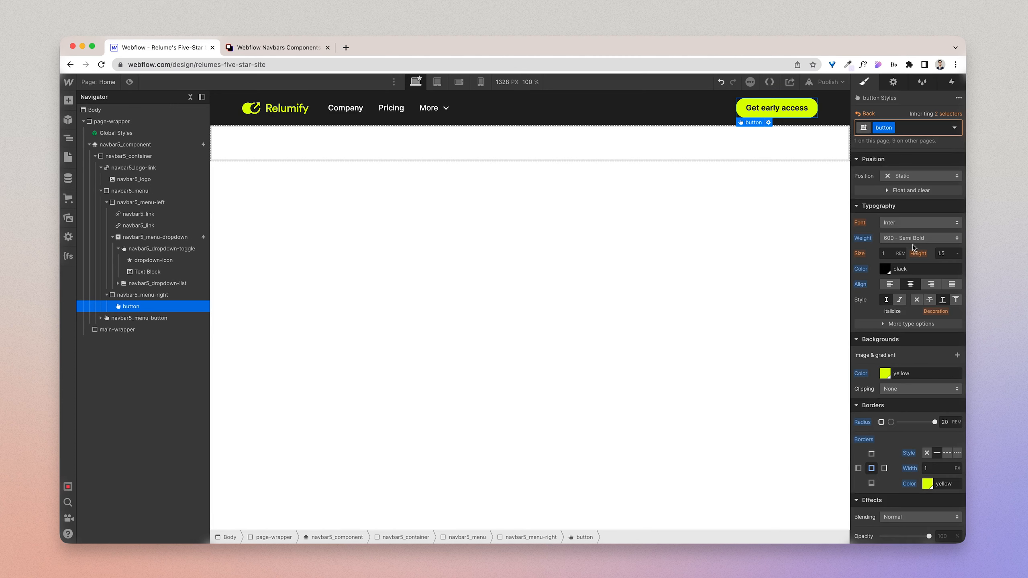
Step: Switch the canvas to the tablet breakpoint and open the page in preview mode
click(619, 146)
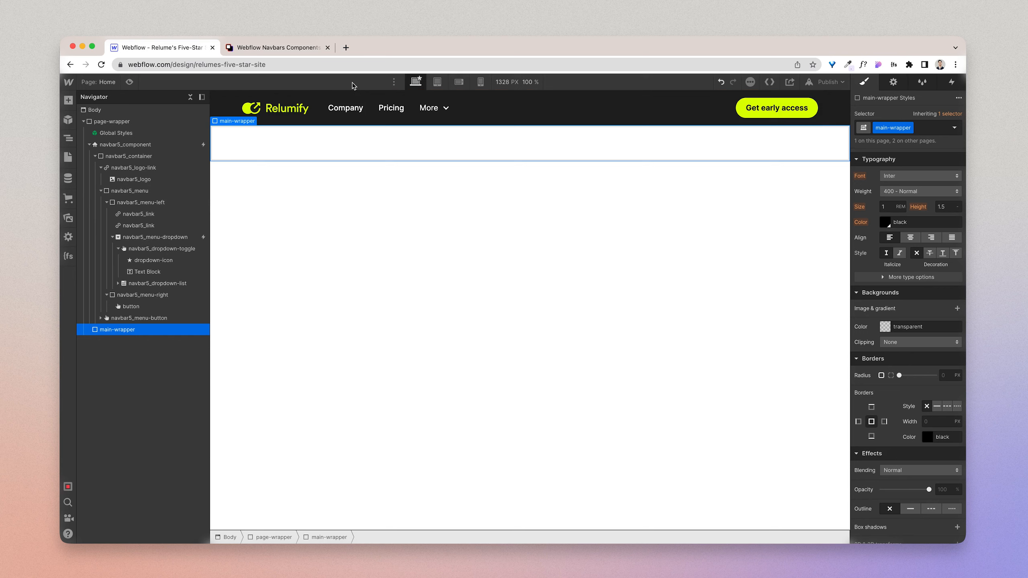
click(438, 82)
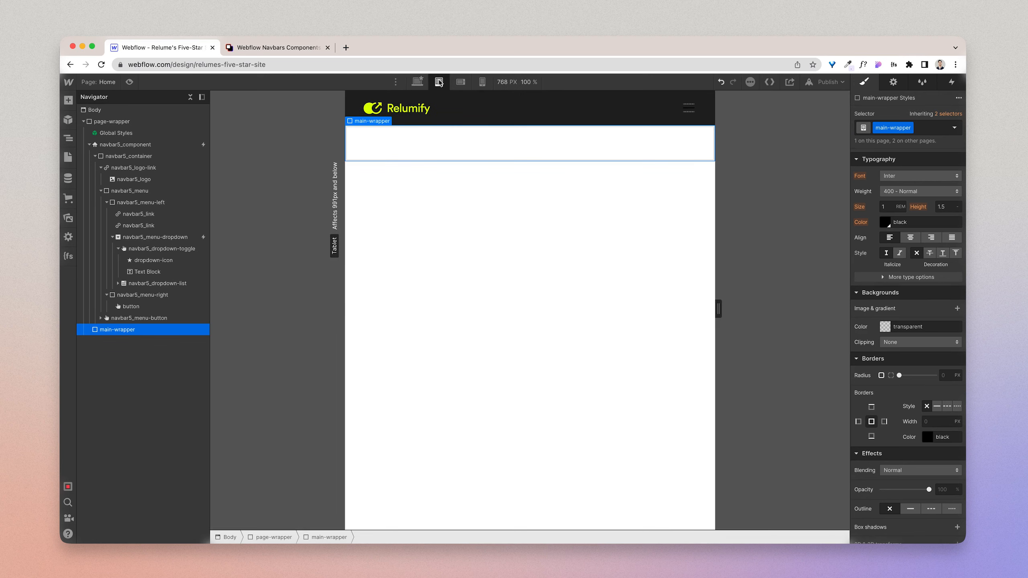
click(130, 83)
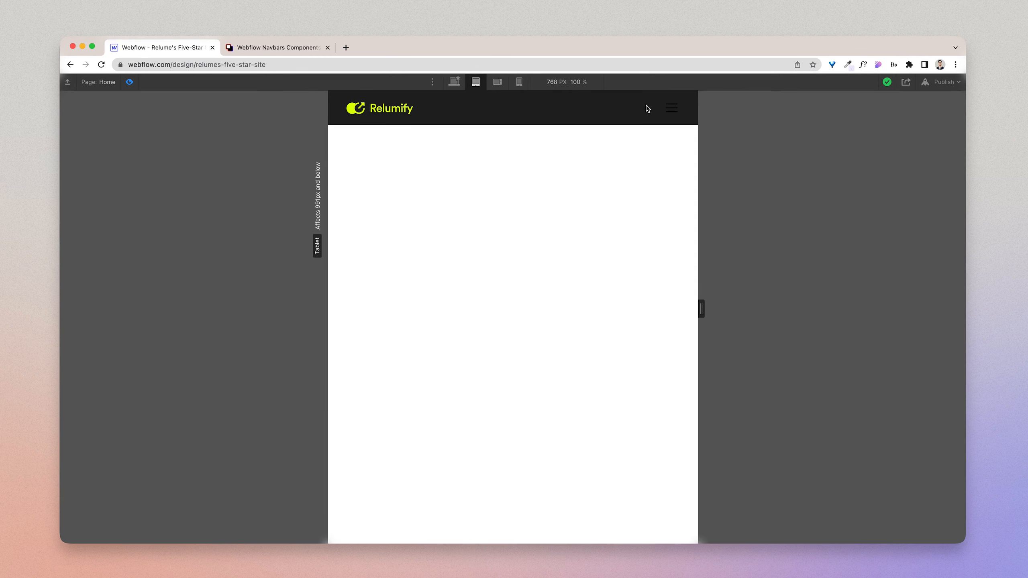
Step: Leave preview mode and set the background colour of the menu button's menu-icon_line-top to white (#ffffff)
click(129, 82)
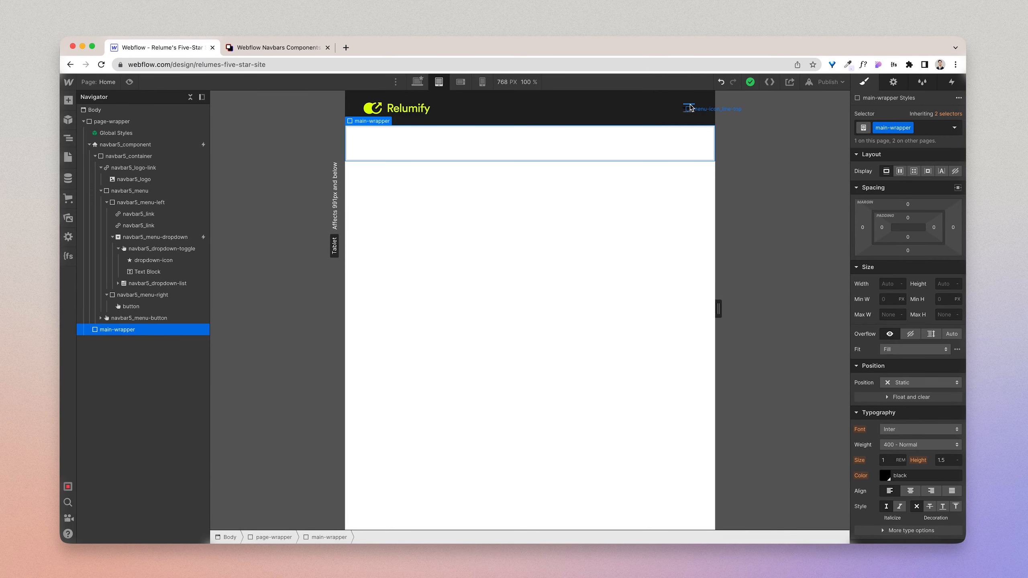
click(107, 320)
click(101, 318)
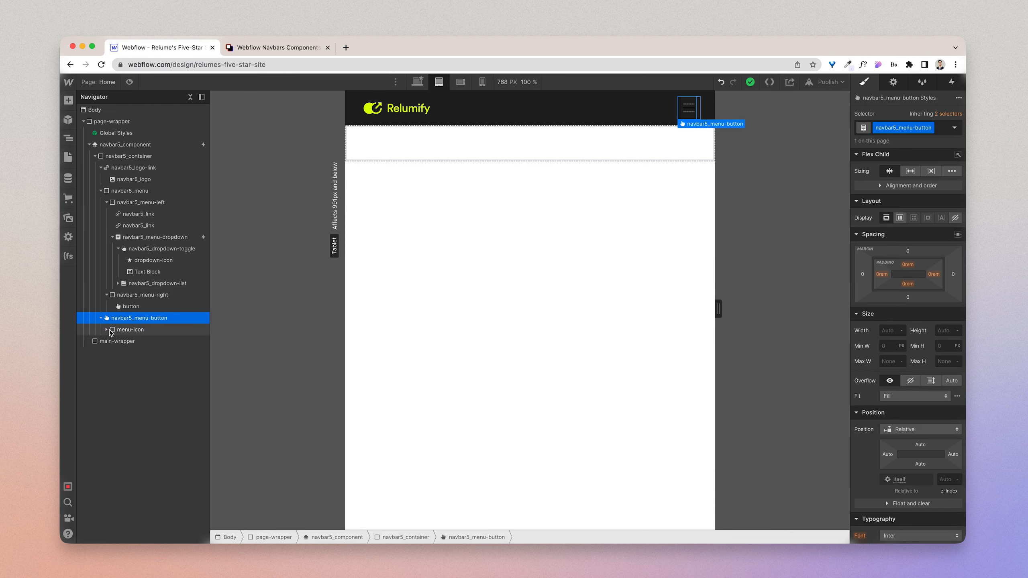
click(106, 329)
click(118, 331)
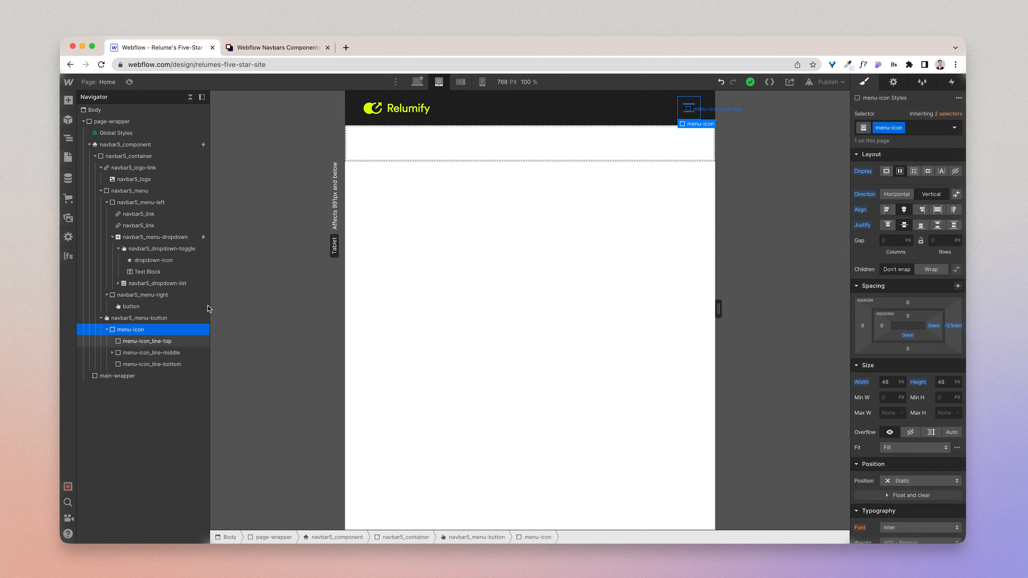
click(153, 341)
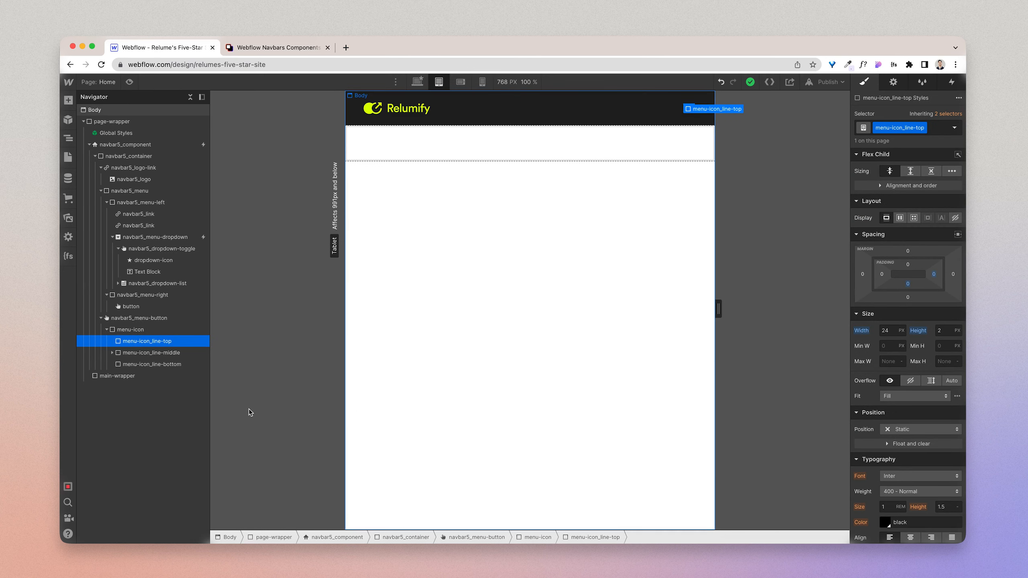
scroll(925, 481, down, 5)
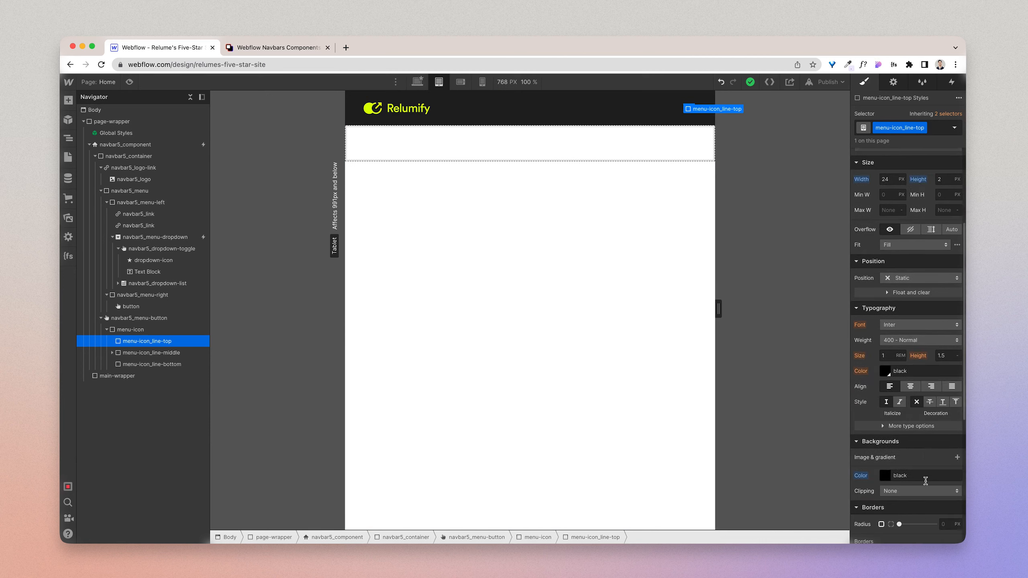
click(885, 477)
drag(875, 360, 790, 241)
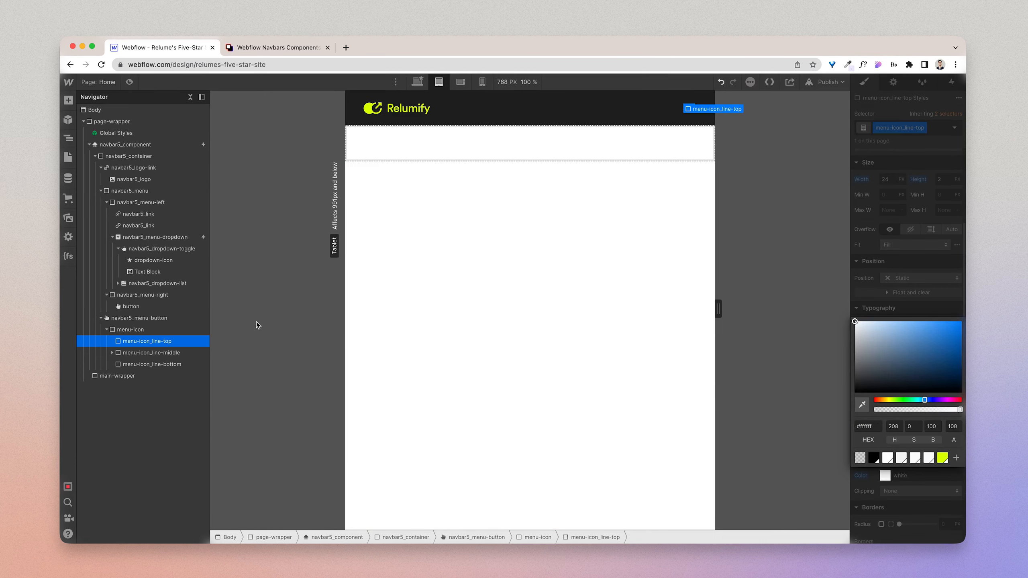
Step: Set the background colour of menu-icon_line-middle to white (#ffffff)
click(151, 352)
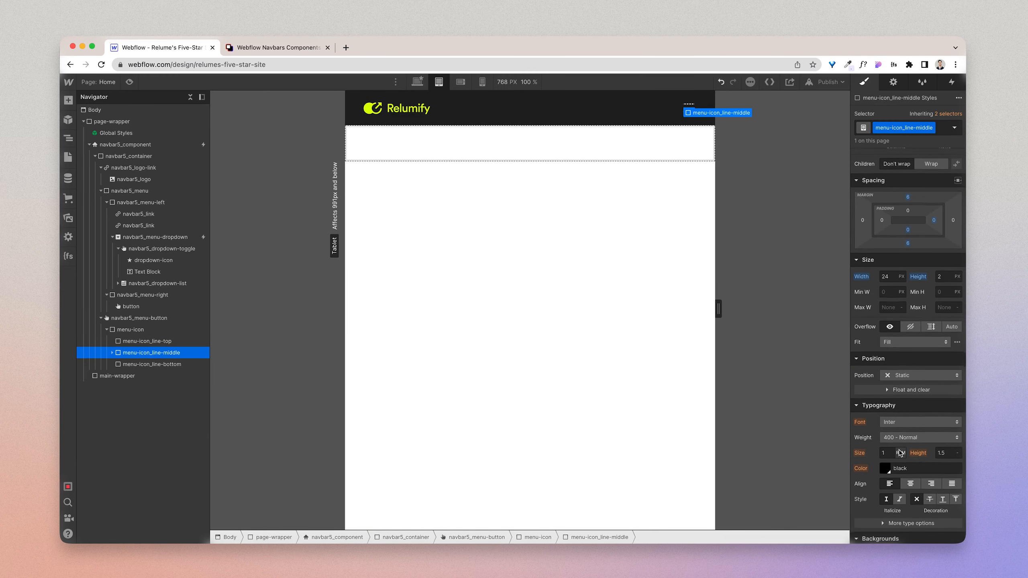
scroll(899, 452, down, 5)
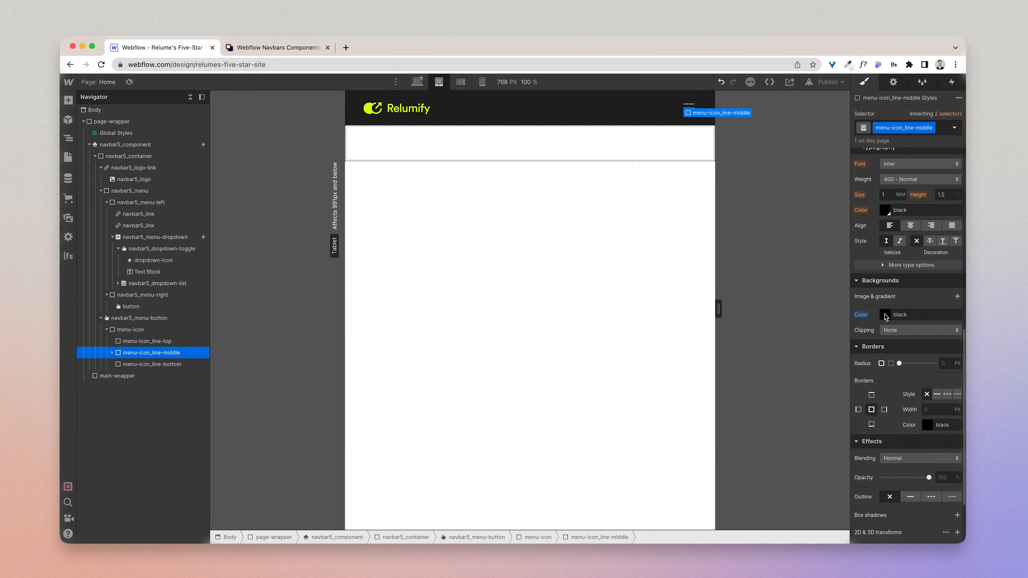
click(886, 318)
drag(882, 211, 791, 100)
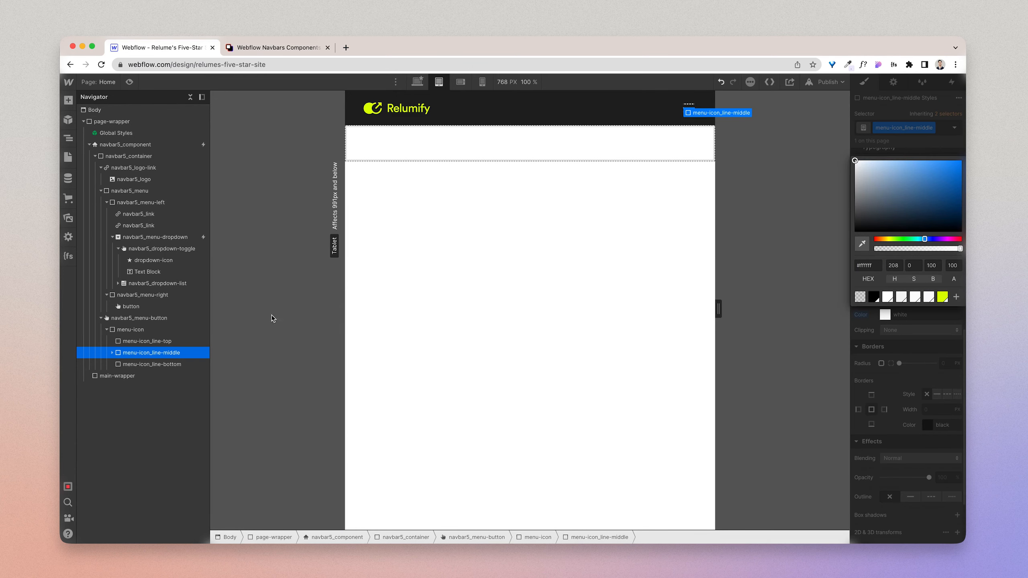
Step: Set the background colour of menu-icon_line-bottom to white (#ffffff)
click(176, 364)
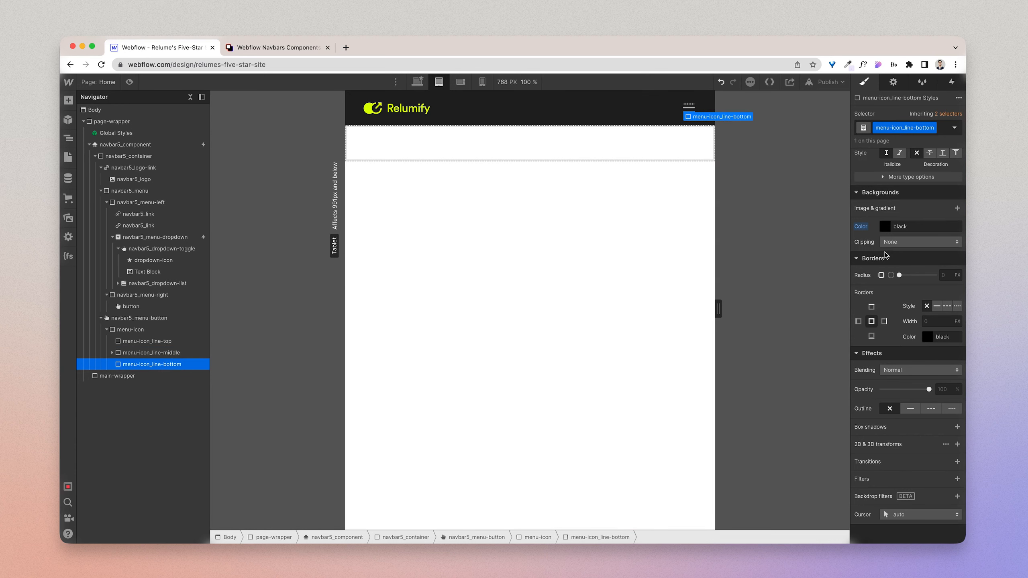
click(884, 227)
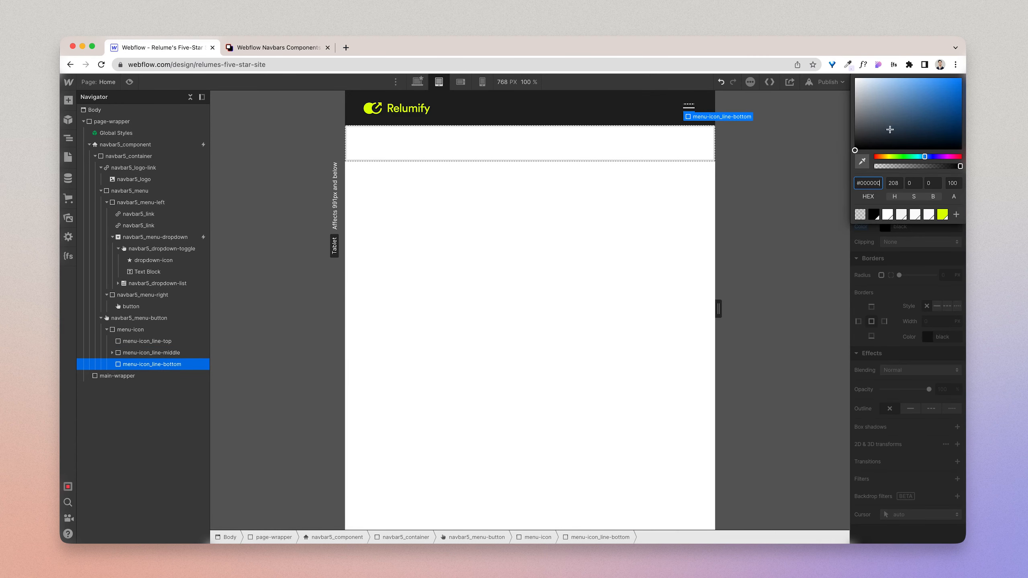
drag(890, 130, 831, 54)
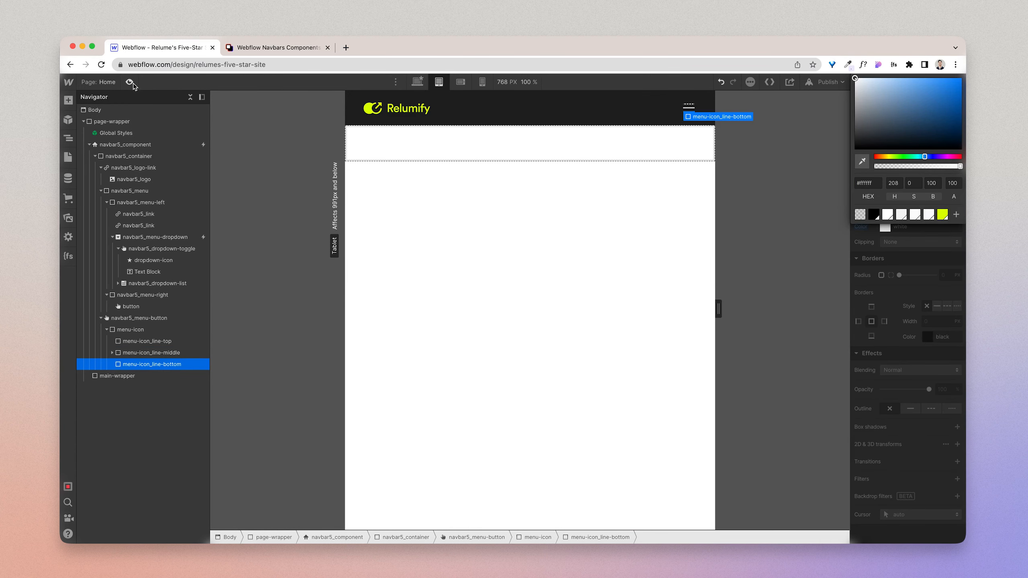
Step: Preview the hamburger menu on tablet and the navbar at the mobile and desktop breakpoints, ending back in the desktop editing view
key(super+shift+p)
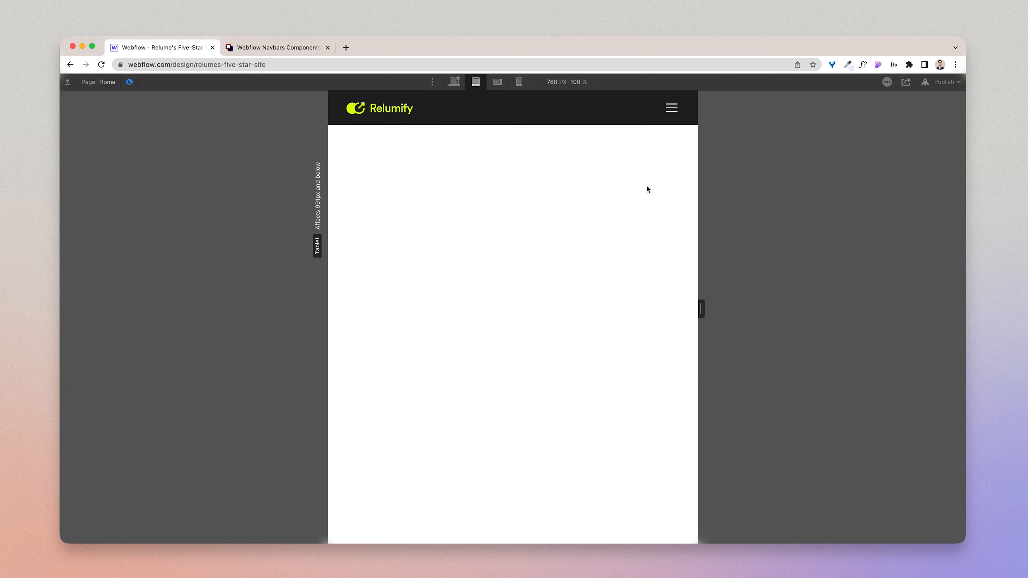
click(671, 108)
click(672, 109)
click(498, 82)
click(516, 82)
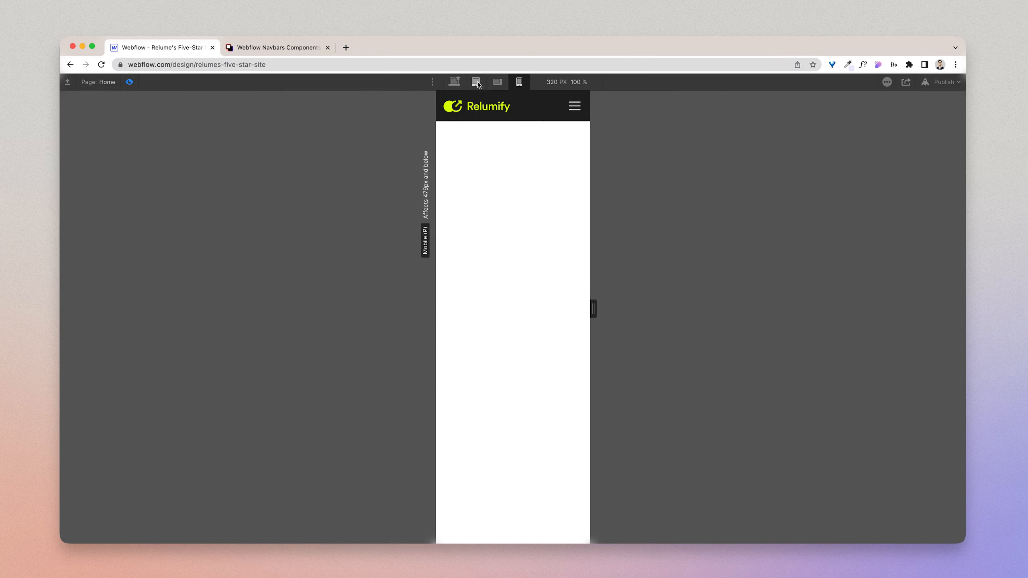
click(454, 82)
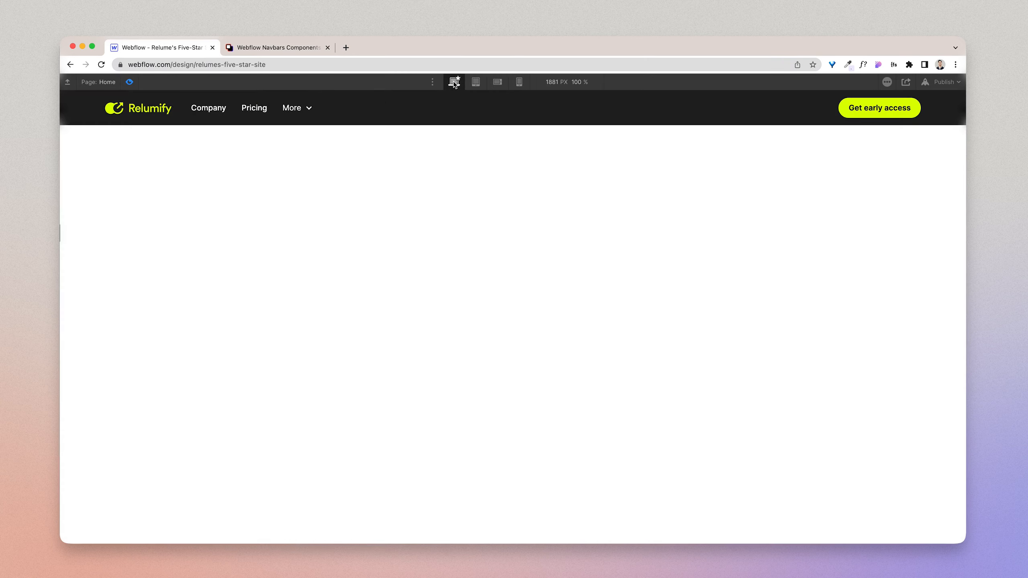
click(129, 82)
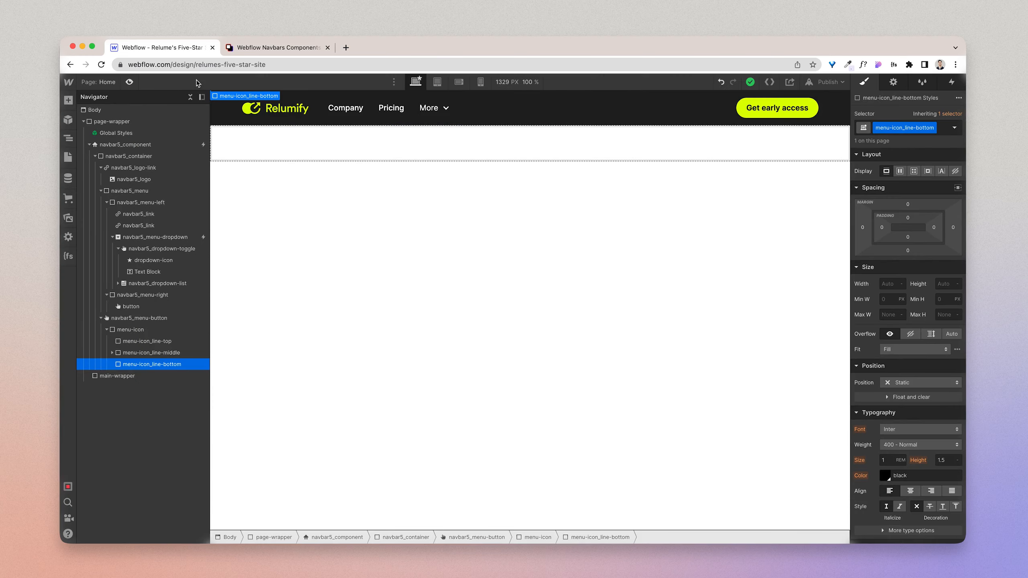
Step: Examine the open More mega menu in the Figma Navbar / 5 design and return to Webflow
click(433, 122)
key(ctrl+Right)
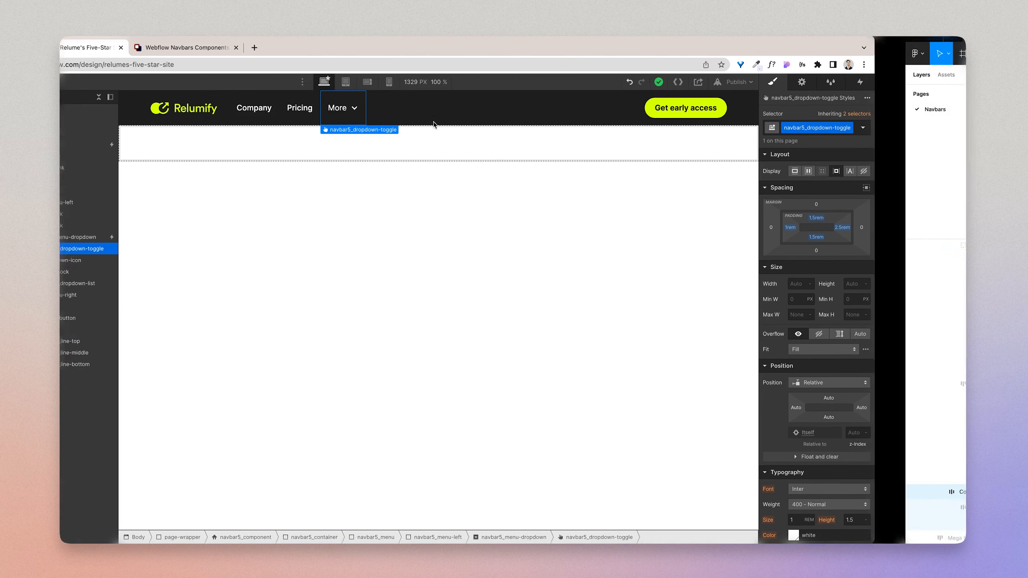
scroll(532, 156, right, 15)
scroll(532, 156, right, 5)
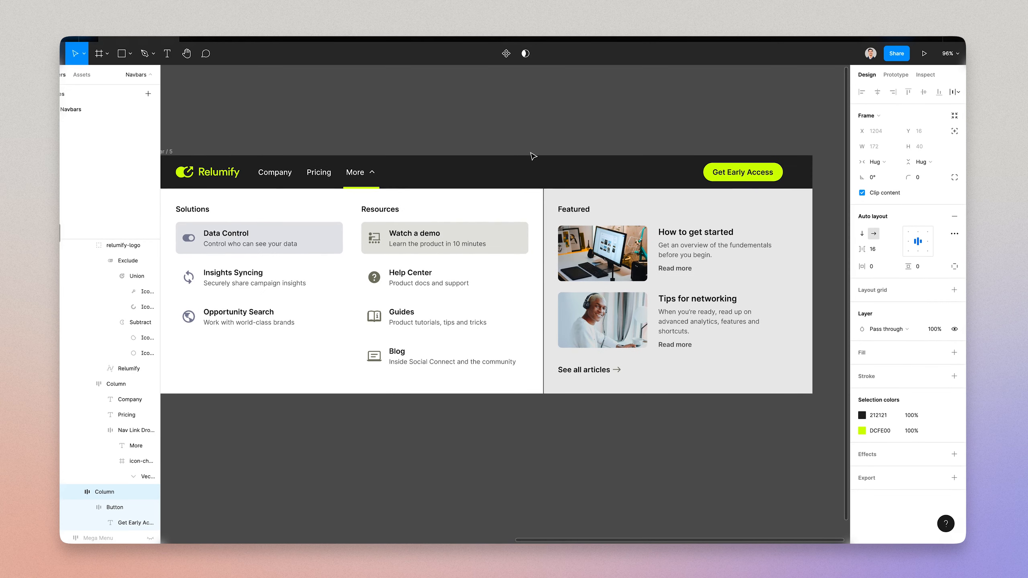
scroll(533, 156, left, 3)
scroll(532, 156, down, 1)
click(537, 120)
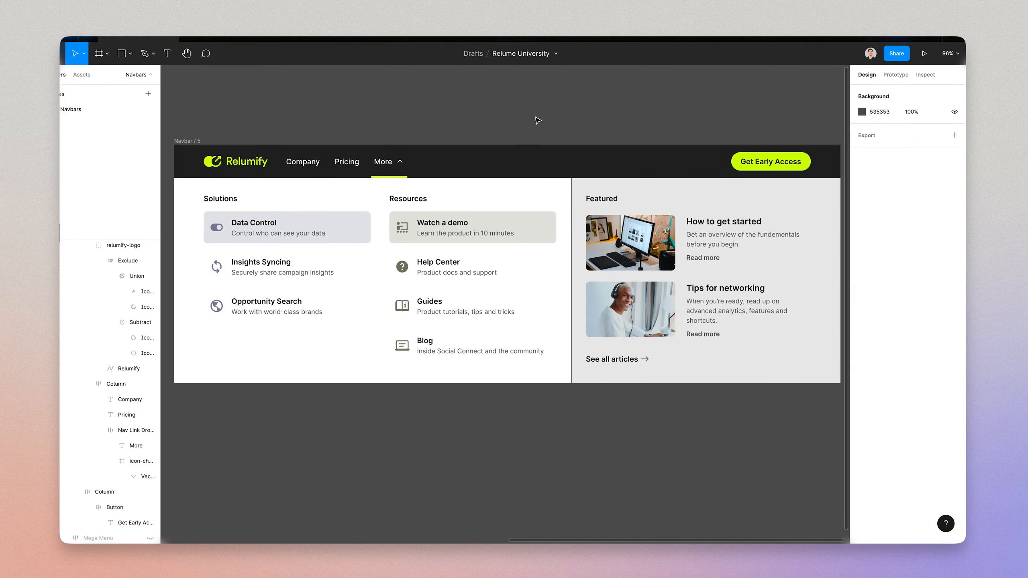
key(ctrl+Left)
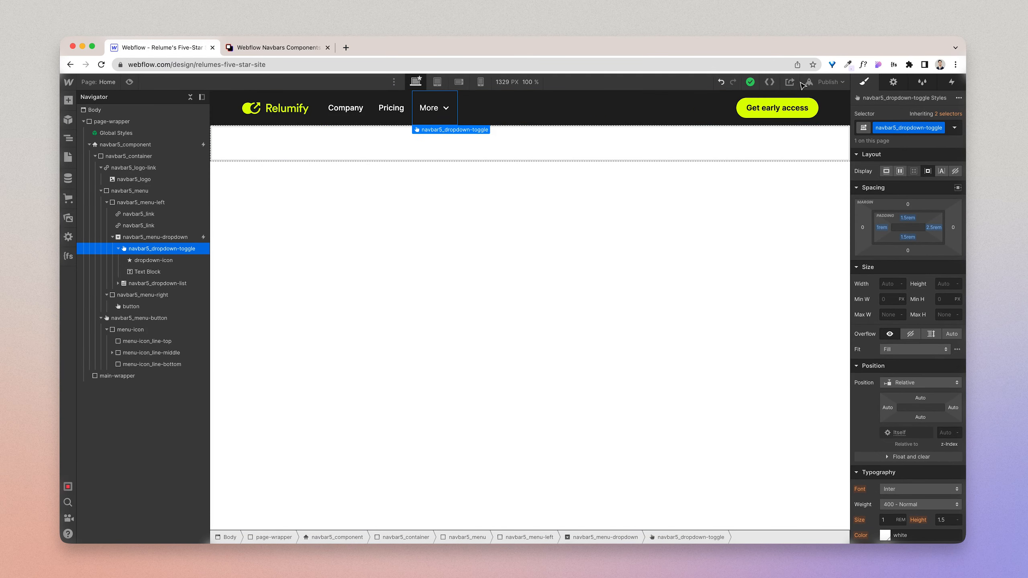
Step: Show the navbar's More dropdown menu on the canvas through the navbar5_dropdown-toggle element's settings
click(138, 239)
click(143, 247)
click(892, 85)
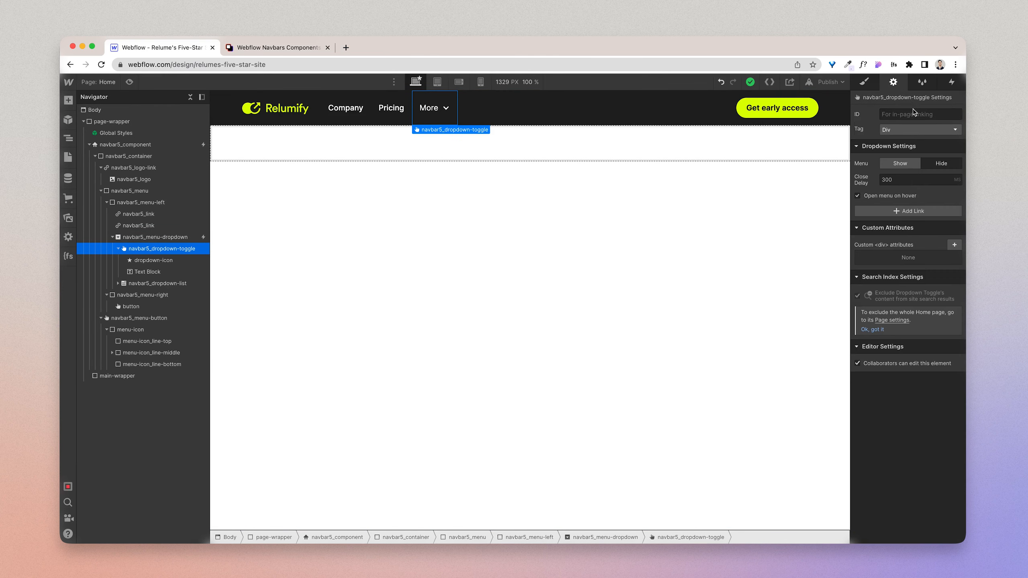
click(900, 164)
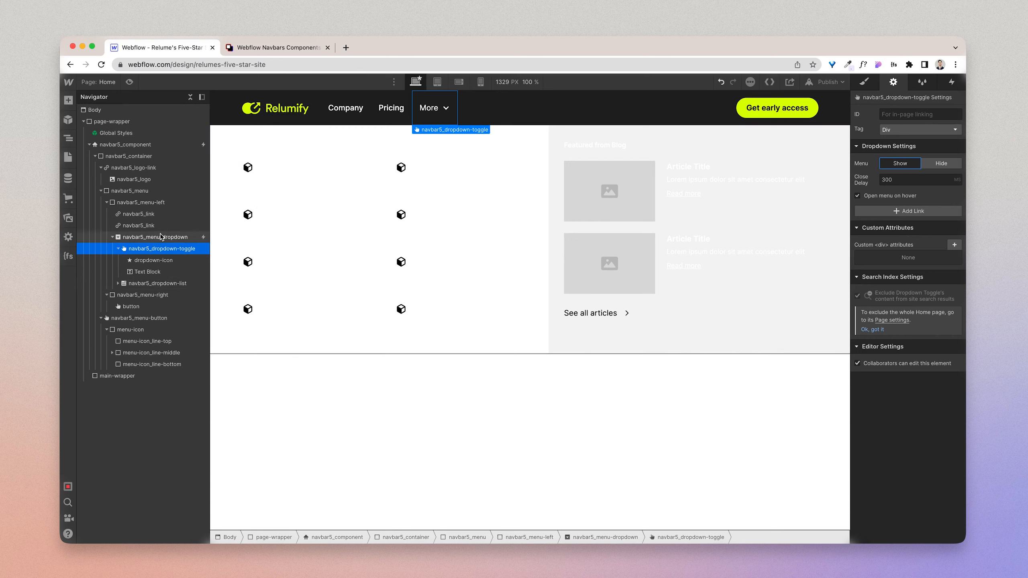
click(152, 203)
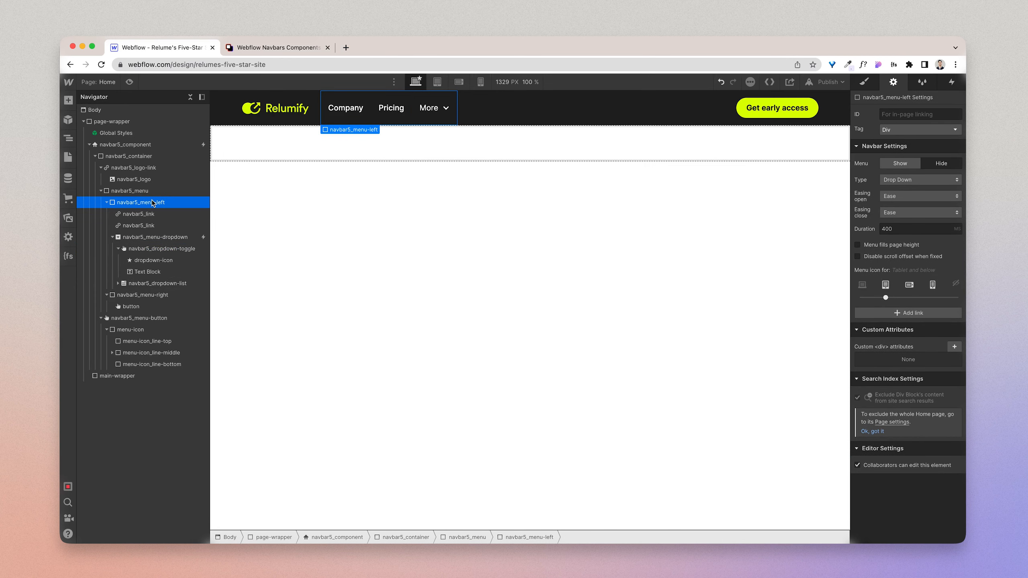
click(150, 239)
Step: Try setting the text colour of the navbar5_dropdown-link class to black
click(289, 204)
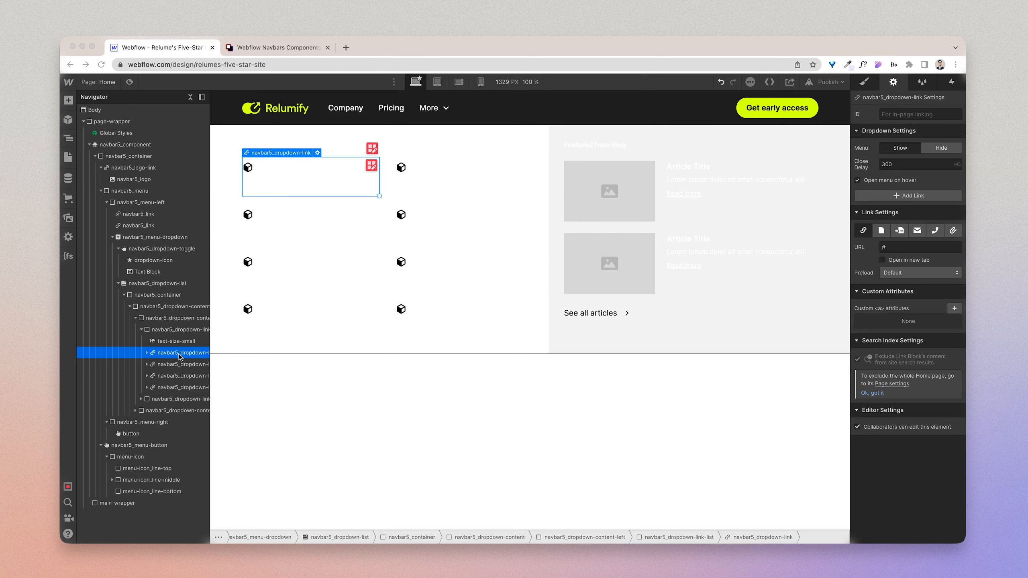
click(864, 82)
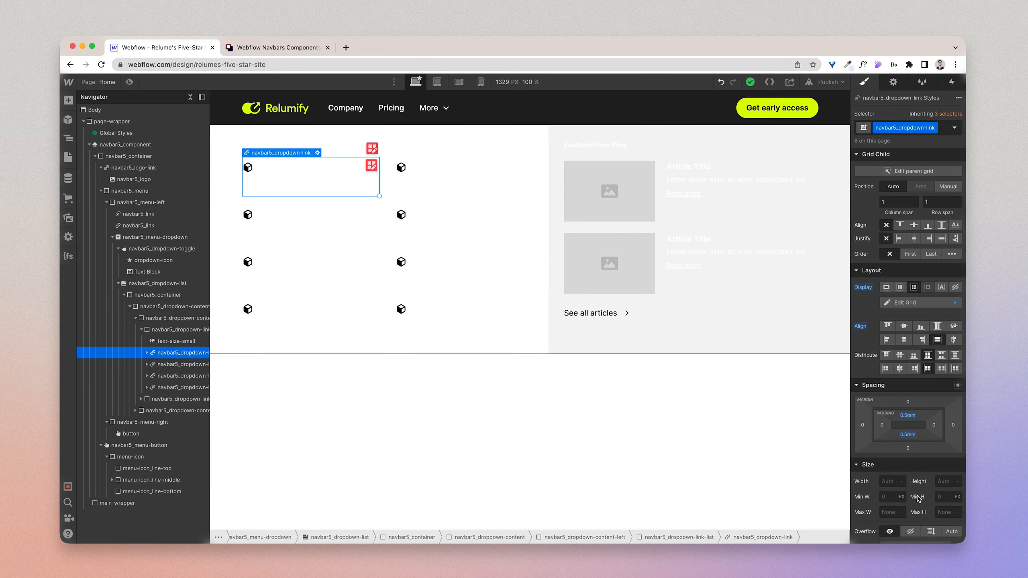
scroll(917, 499, down, 4)
click(885, 520)
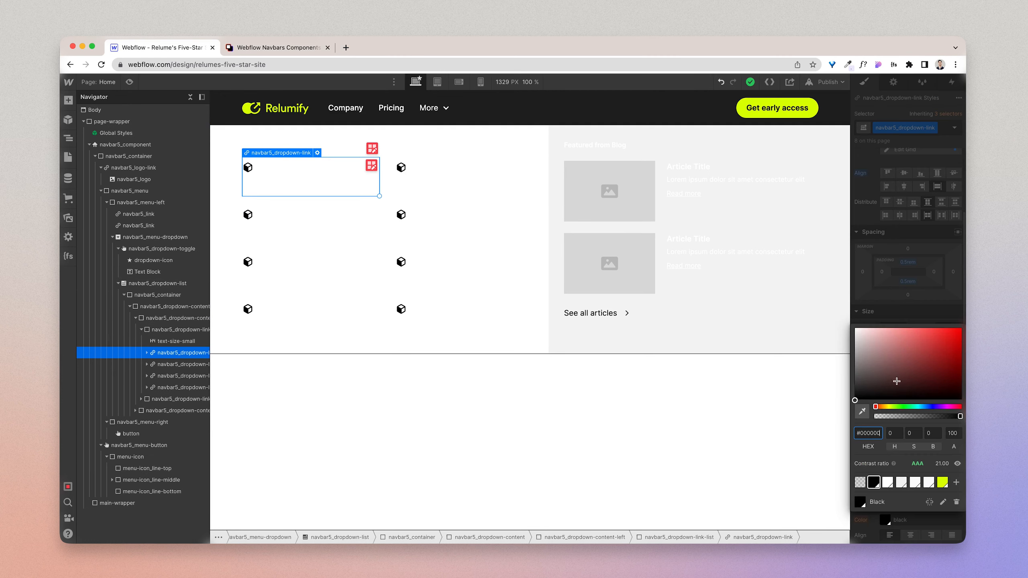
click(894, 319)
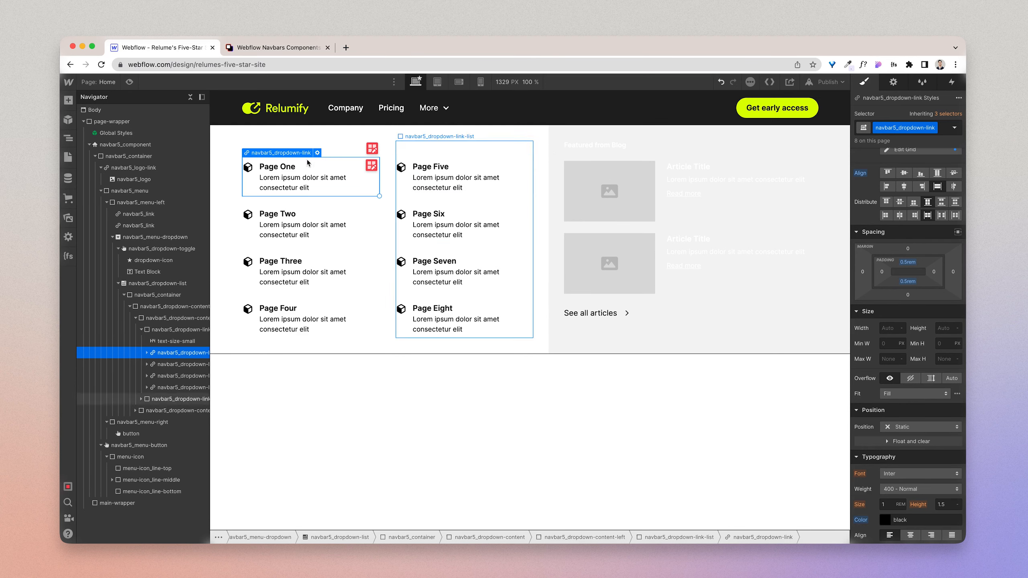
Step: Try setting the text colour of the whole navbar5_dropdown-list to the Black swatch
click(263, 147)
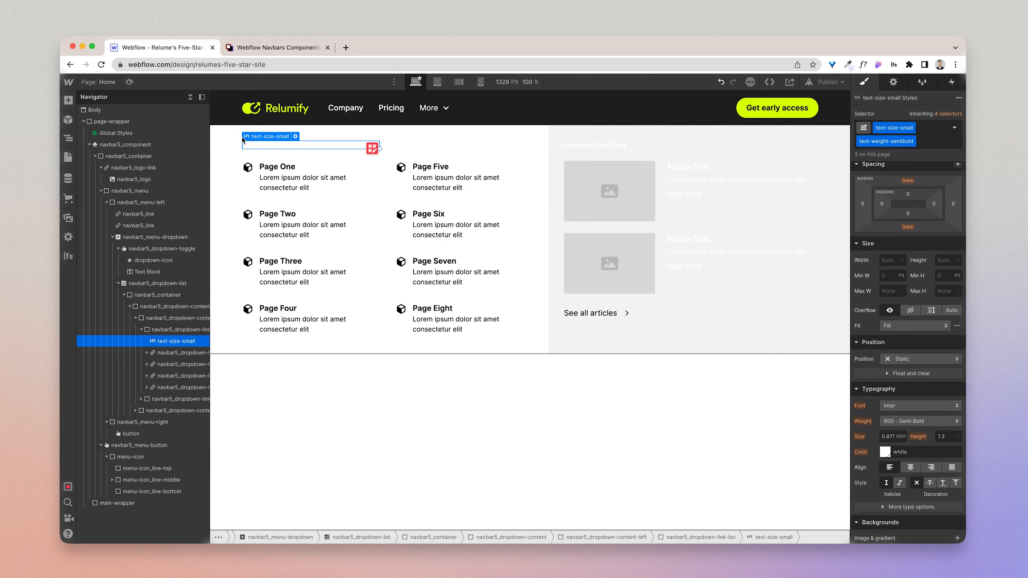
click(233, 150)
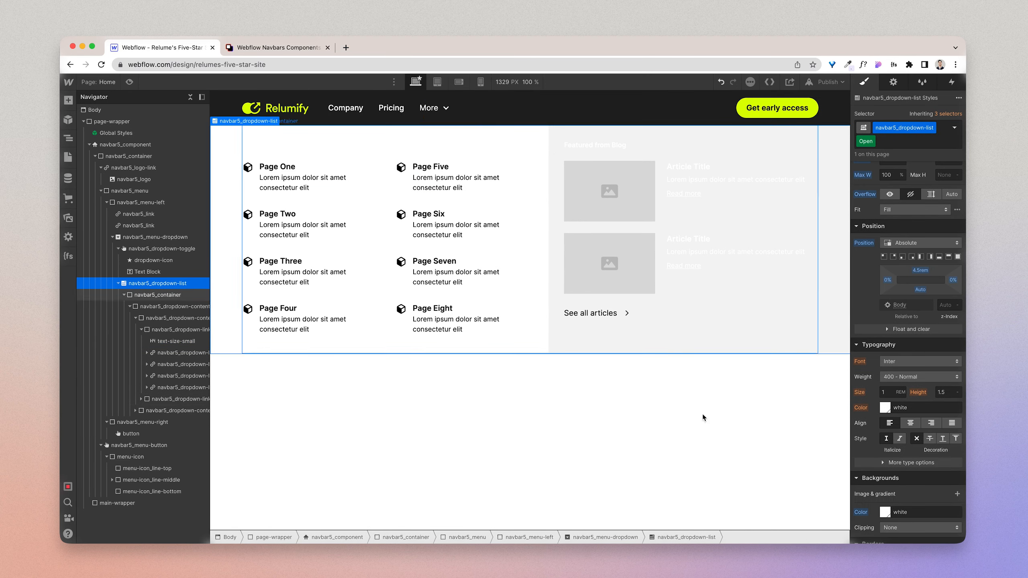
click(885, 407)
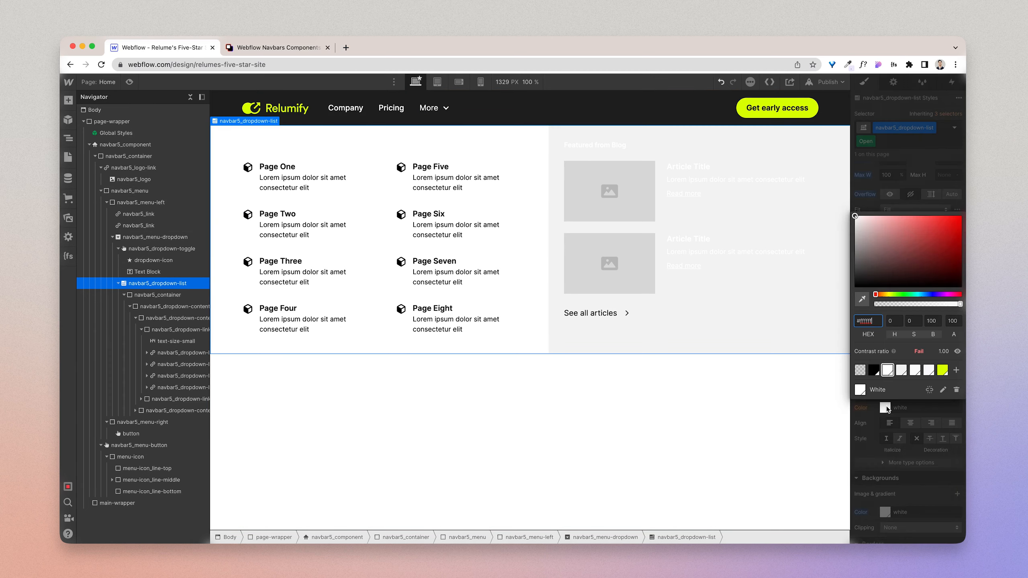
click(873, 371)
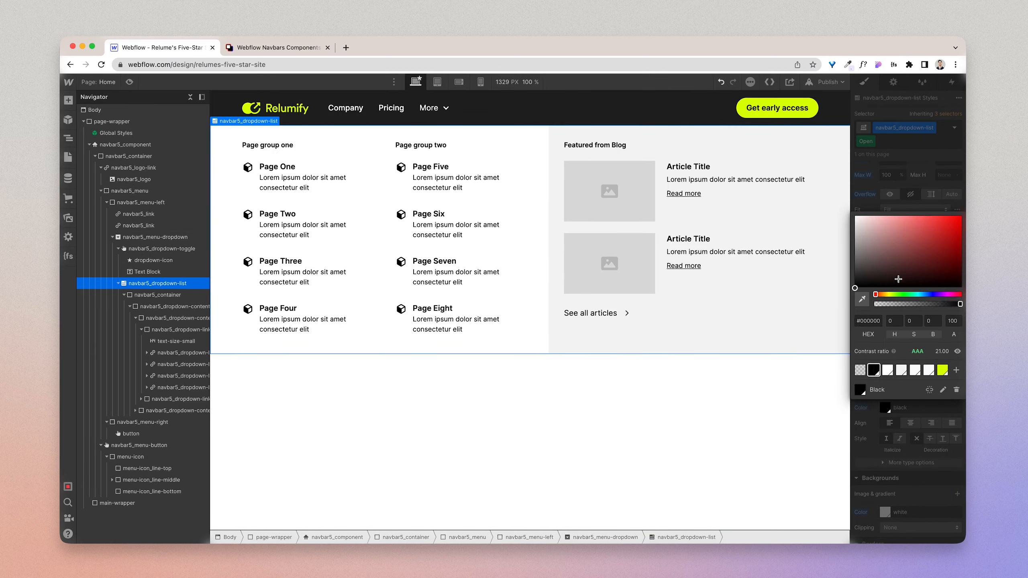
click(908, 204)
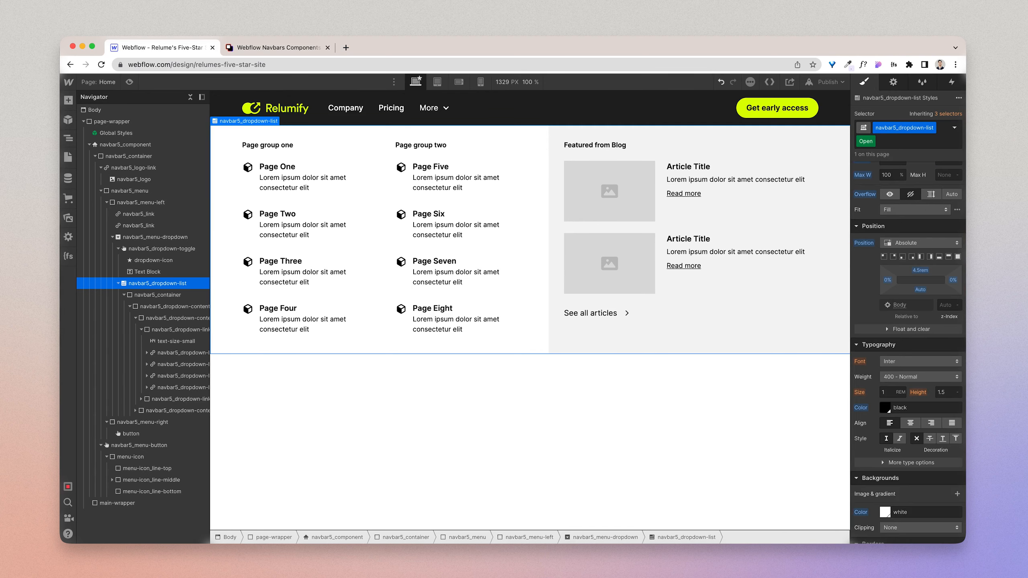
Step: Undo the black text colours on the dropdown list and dropdown links, keeping navbar5_dropdown-list selected
key(super+z)
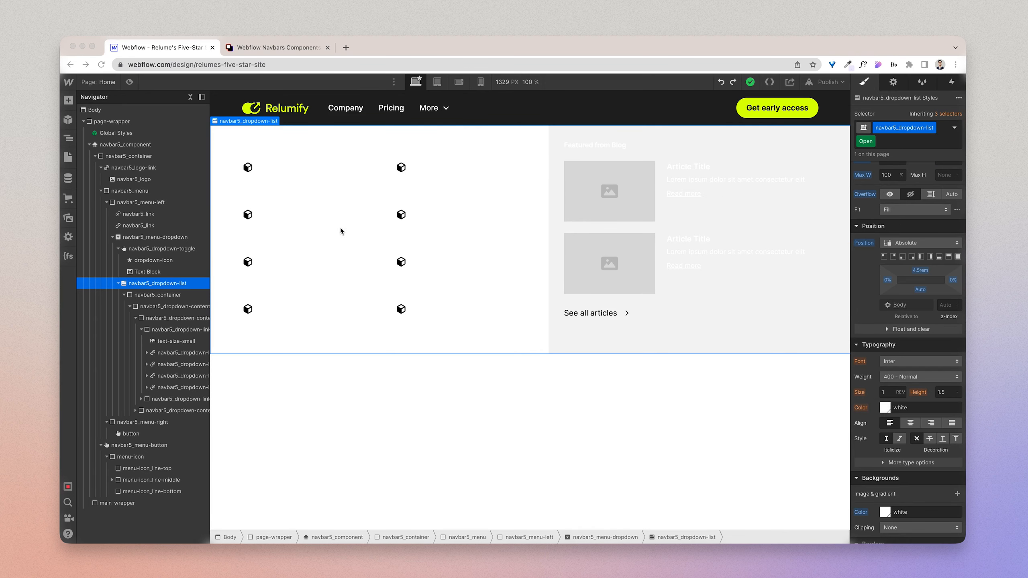
click(151, 295)
click(147, 286)
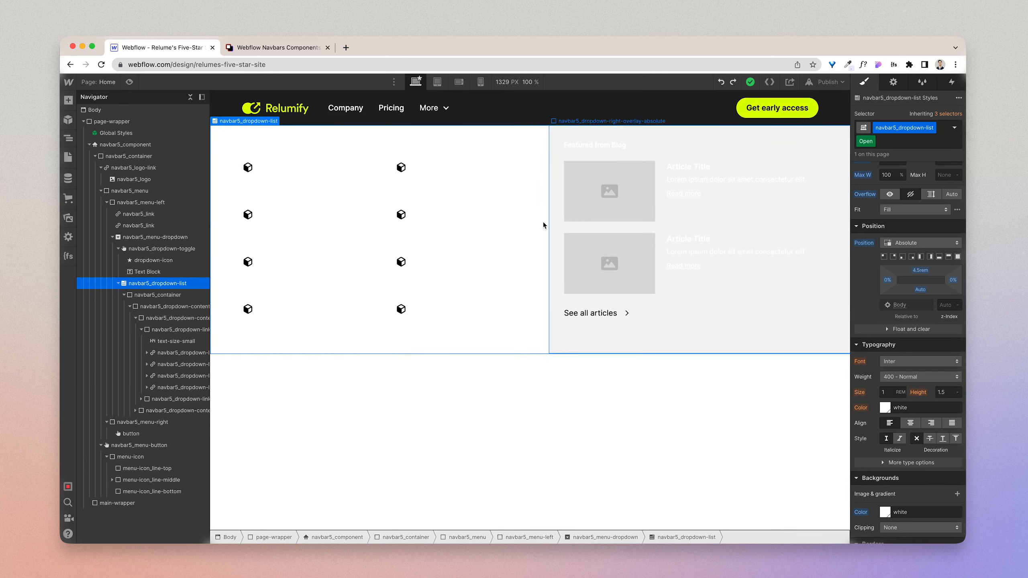
Step: Compare the text colour settings of navbar5_menu-left and the Company navbar5_link
click(159, 206)
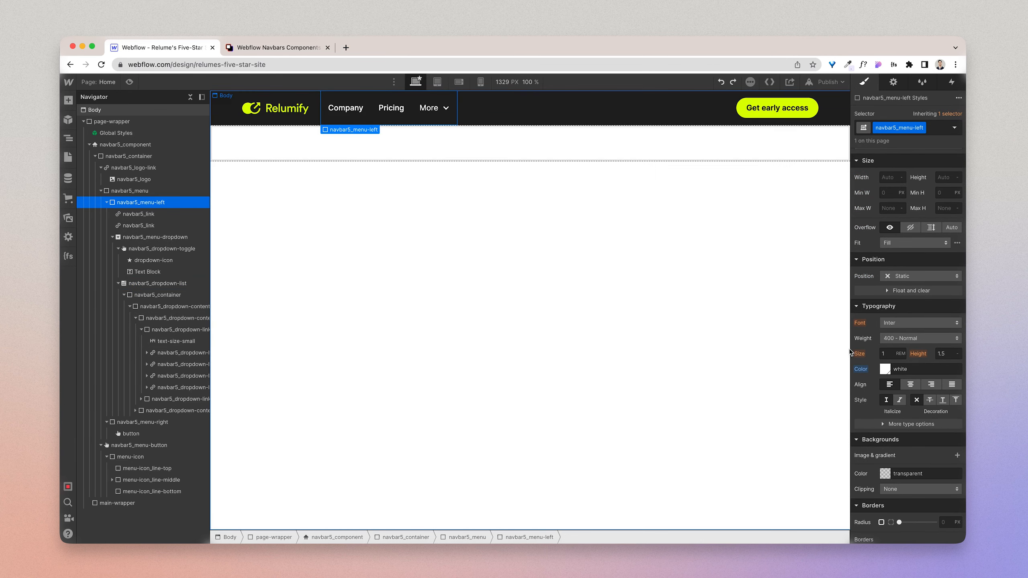
click(365, 112)
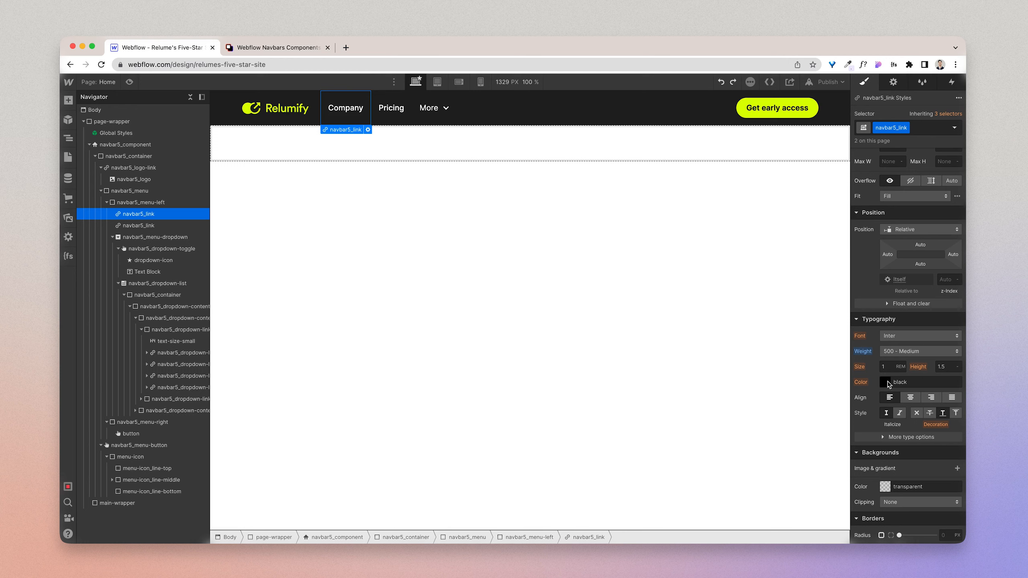
click(138, 204)
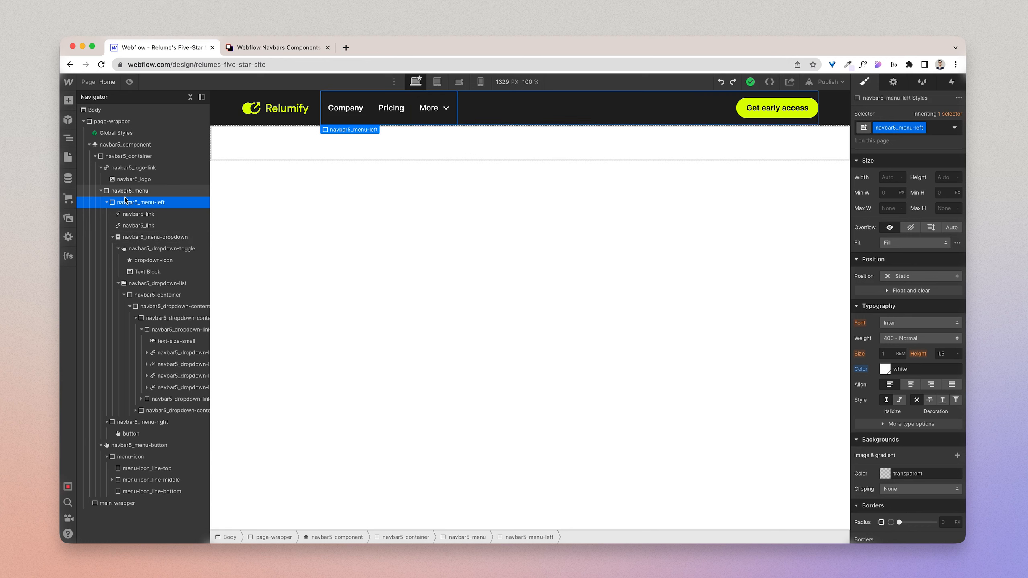
Step: Show the More dropdown menu on the canvas through the navbar5_dropdown-list element's settings
click(135, 285)
click(893, 82)
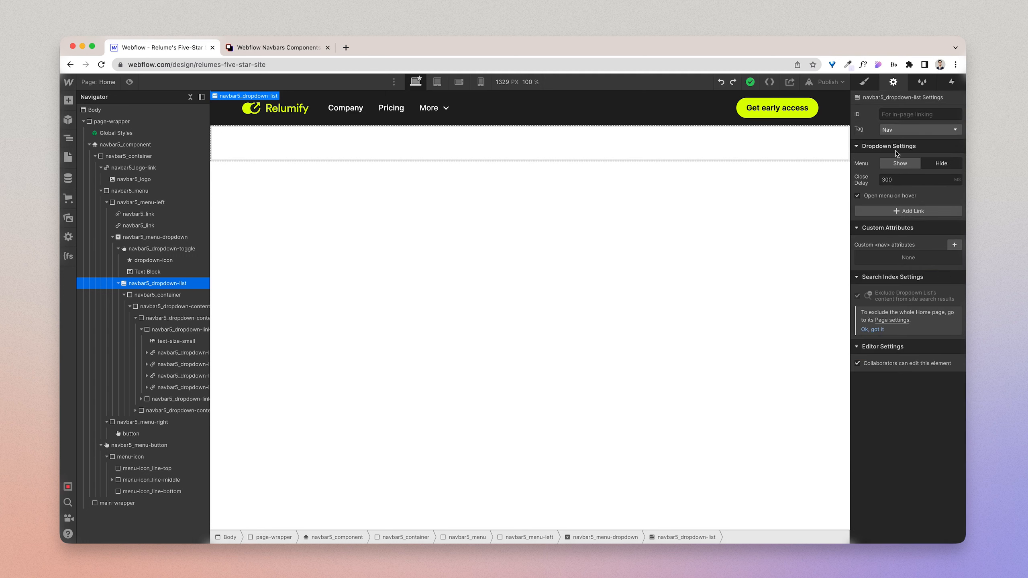
click(900, 163)
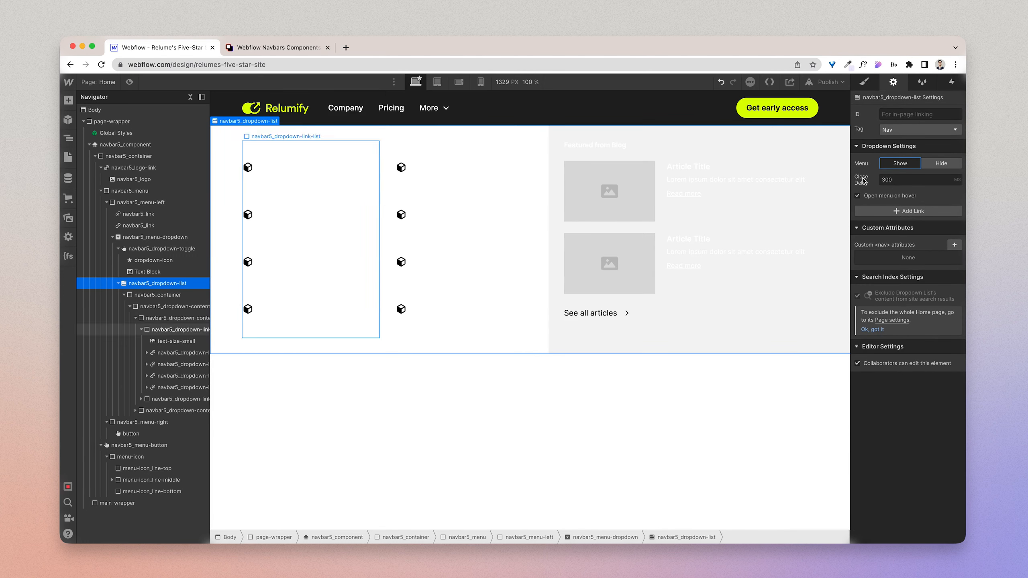
Step: Set the text colour of navbar5_dropdown-list to the Black swatch
click(864, 82)
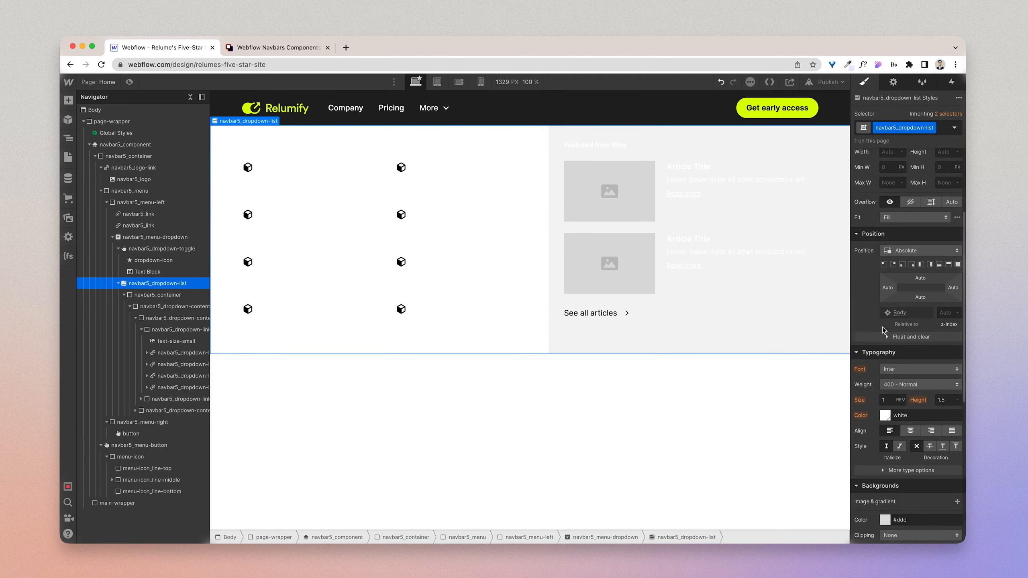
scroll(883, 356, down, 1)
click(885, 403)
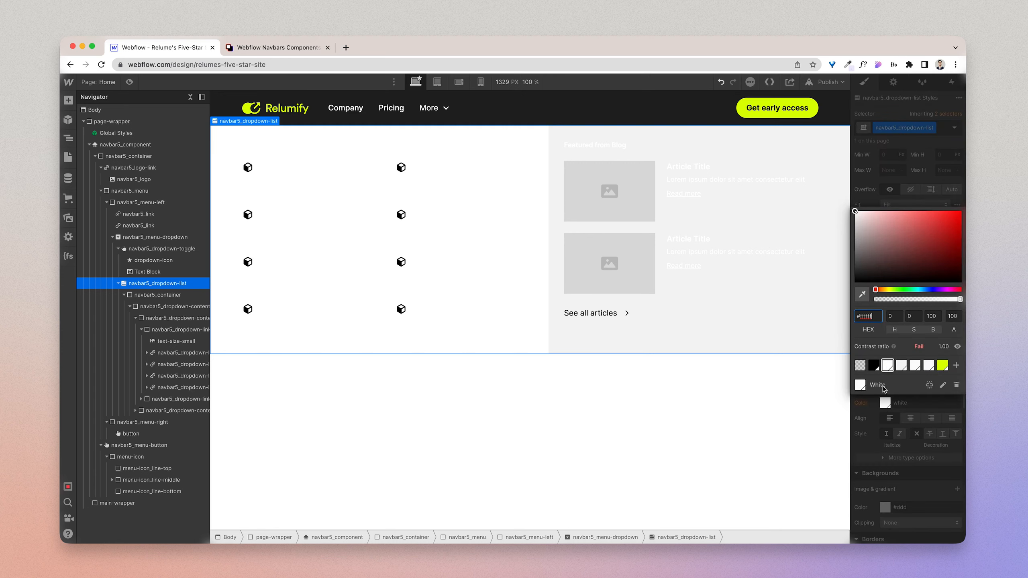
click(875, 366)
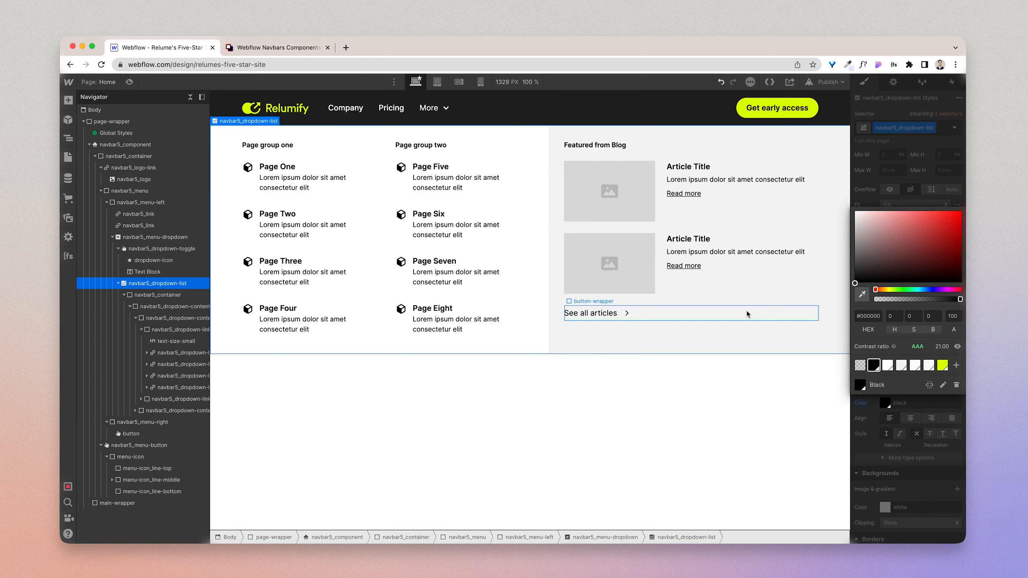
click(875, 200)
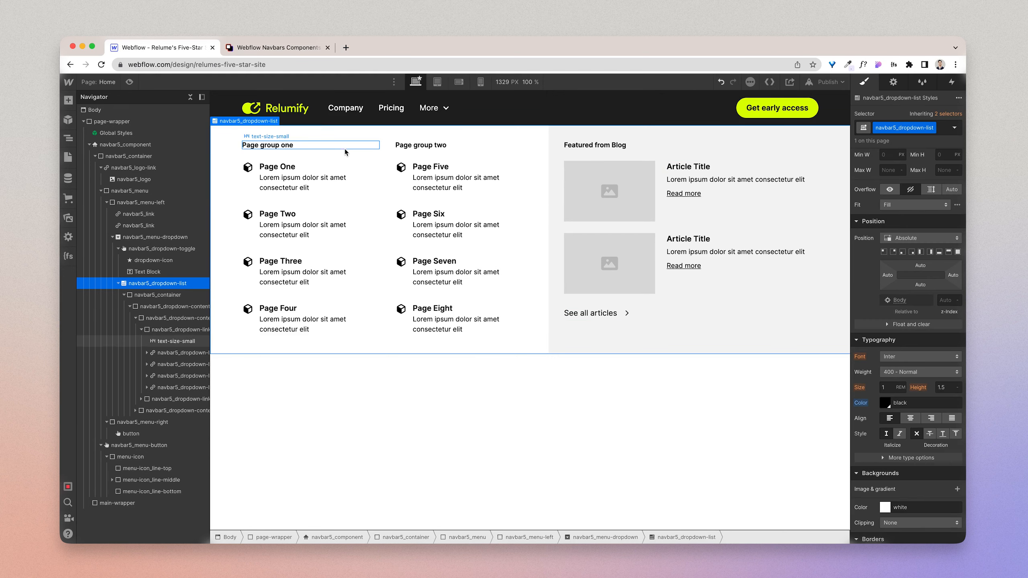
Step: Rename the "Page group one" heading in the dropdown menu to "Solutions"
click(274, 165)
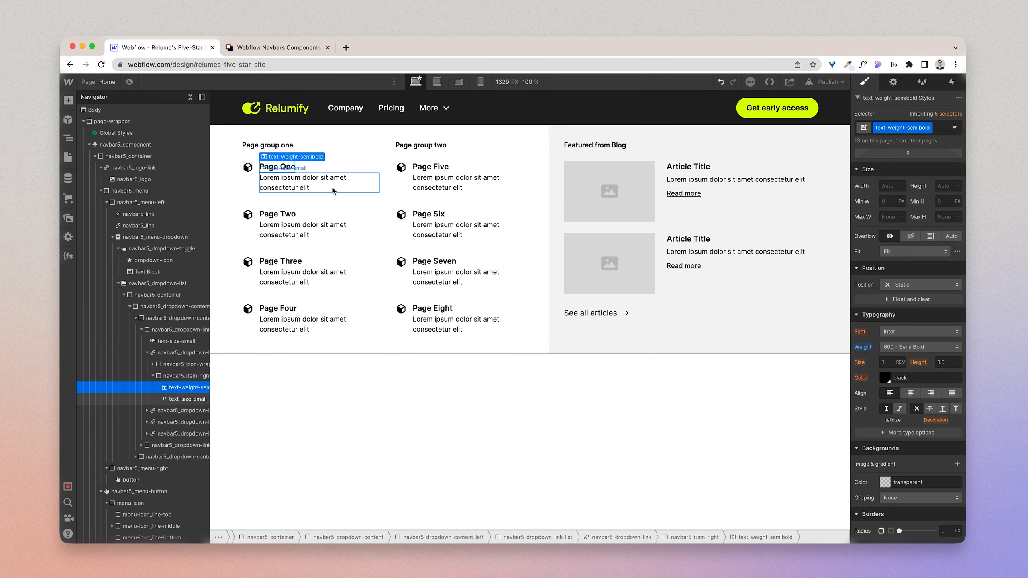
click(285, 149)
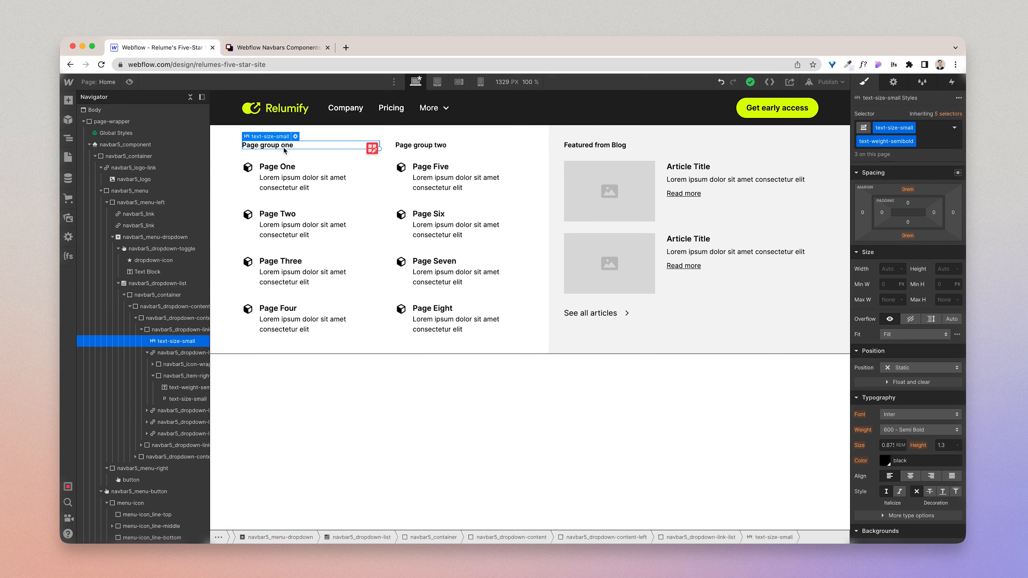
double_click(285, 149)
text(Sol)
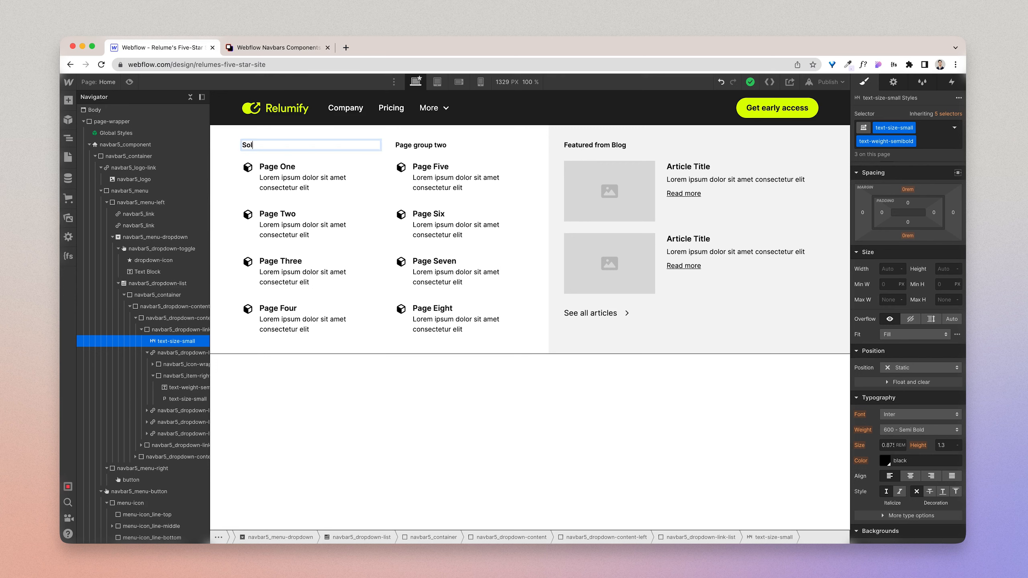
text(utions)
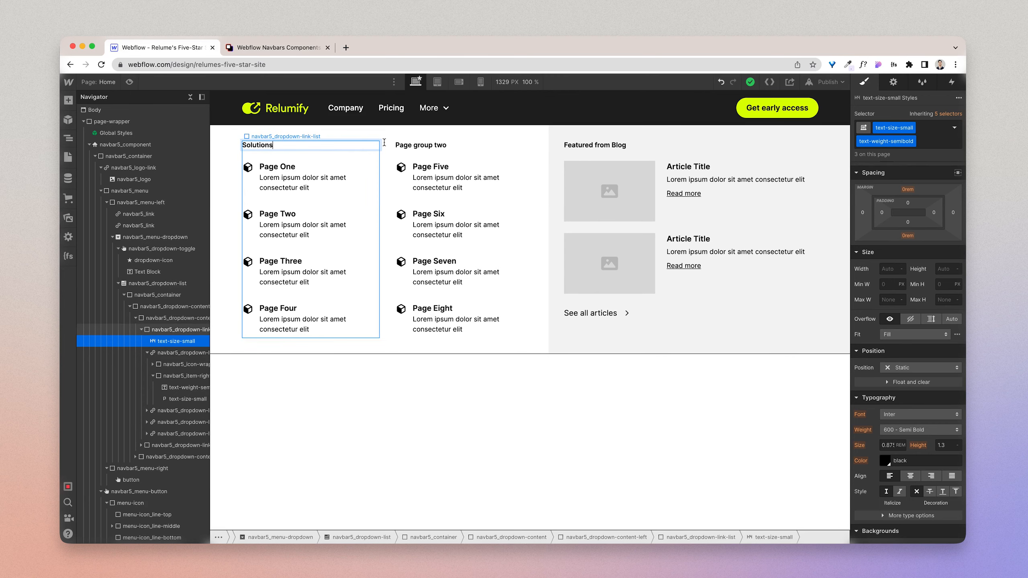
Step: Rename the "Page group two" heading to "Resources", following the Figma design
double_click(418, 151)
key(ctrl+Right)
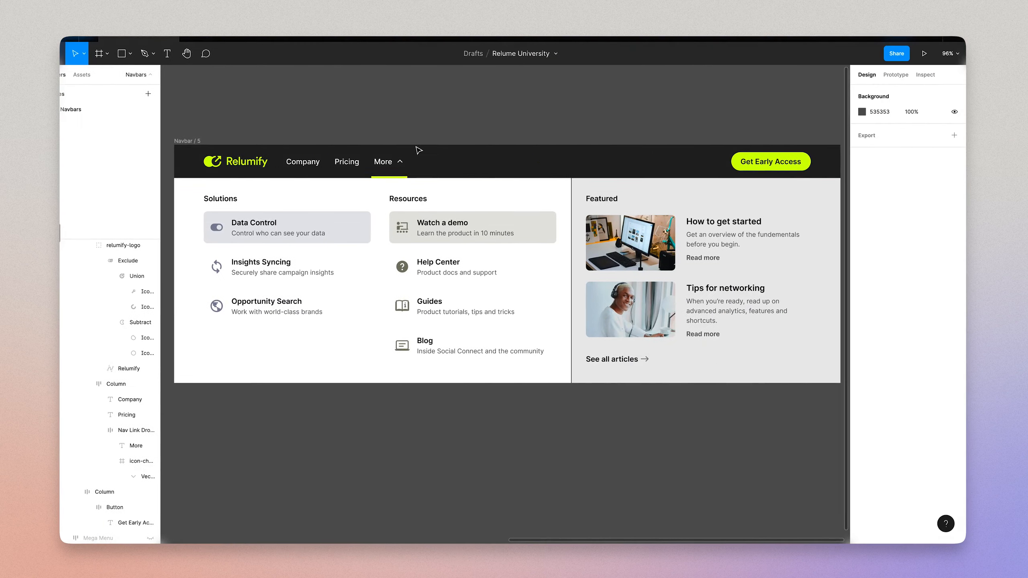
key(ctrl+Left)
text(R)
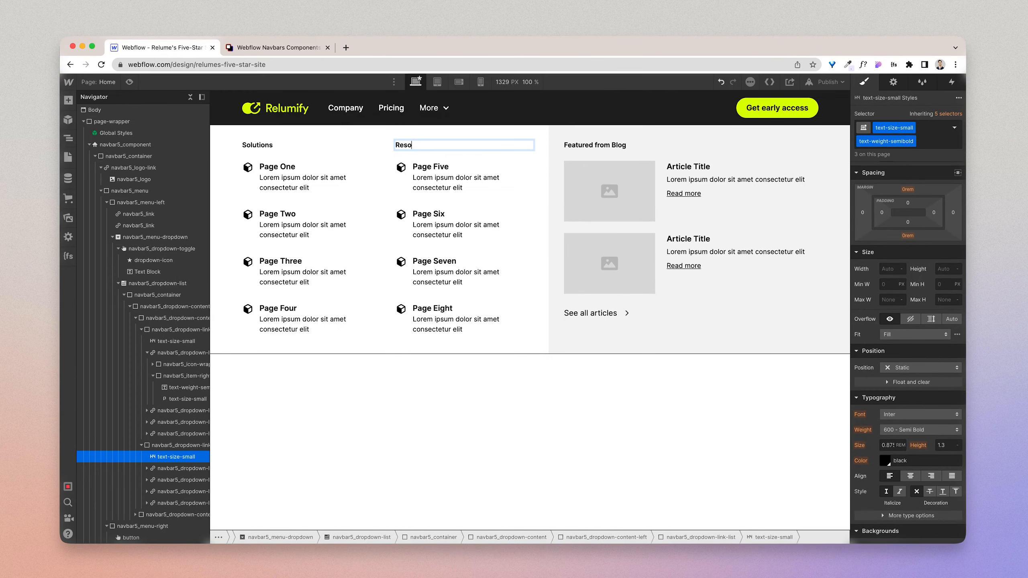
text(esources)
key(Escape)
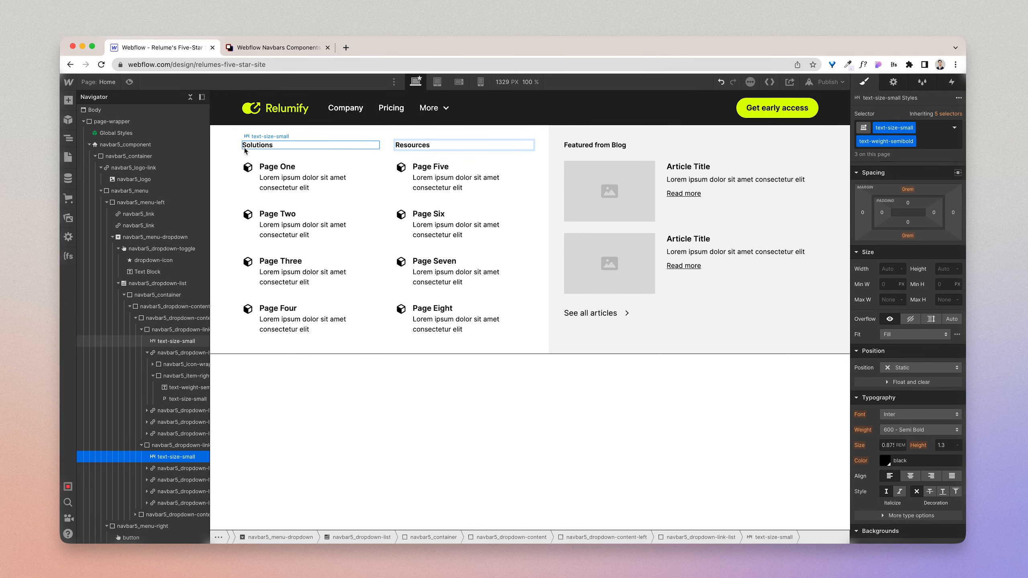
click(257, 150)
Step: Change the "Featured from Blog" heading to "Featured" as in the Figma design
click(610, 147)
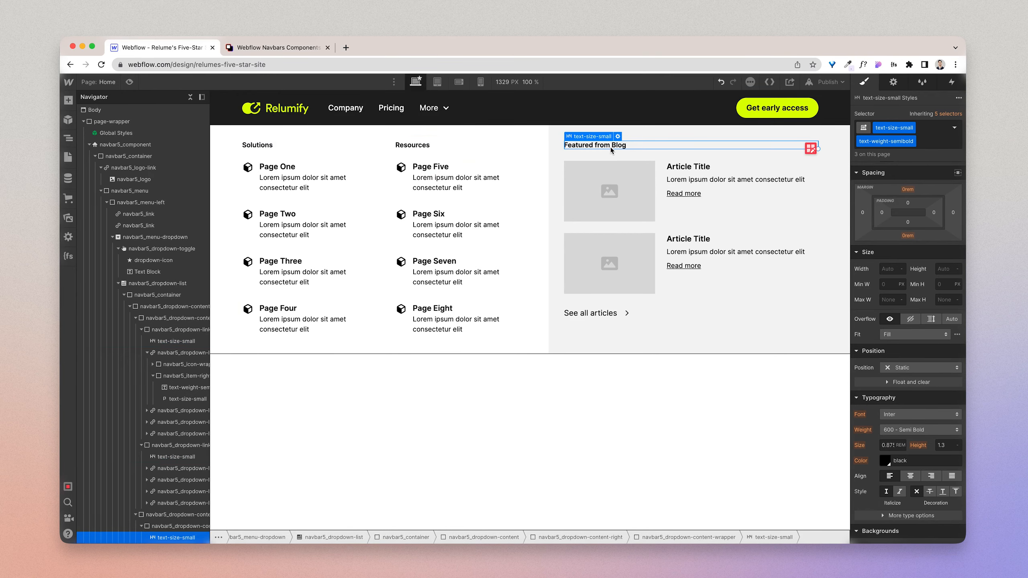
key(ctrl+Right)
key(ctrl+Left)
double_click(601, 147)
key(ctrl+a)
text(Fe)
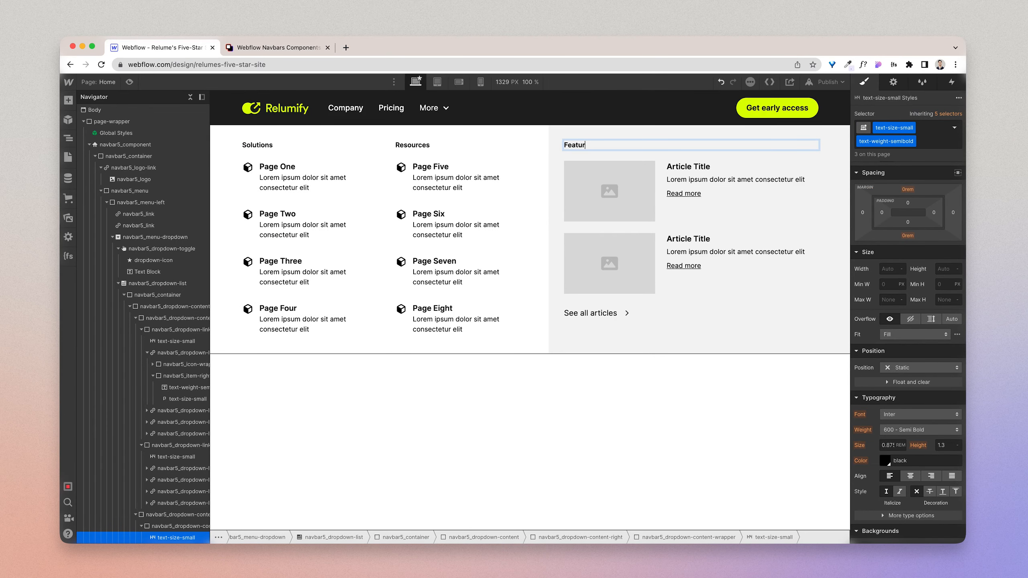
text(atured)
Step: Replace the "Page One" link title with "Data Control" from the Figma design
click(284, 169)
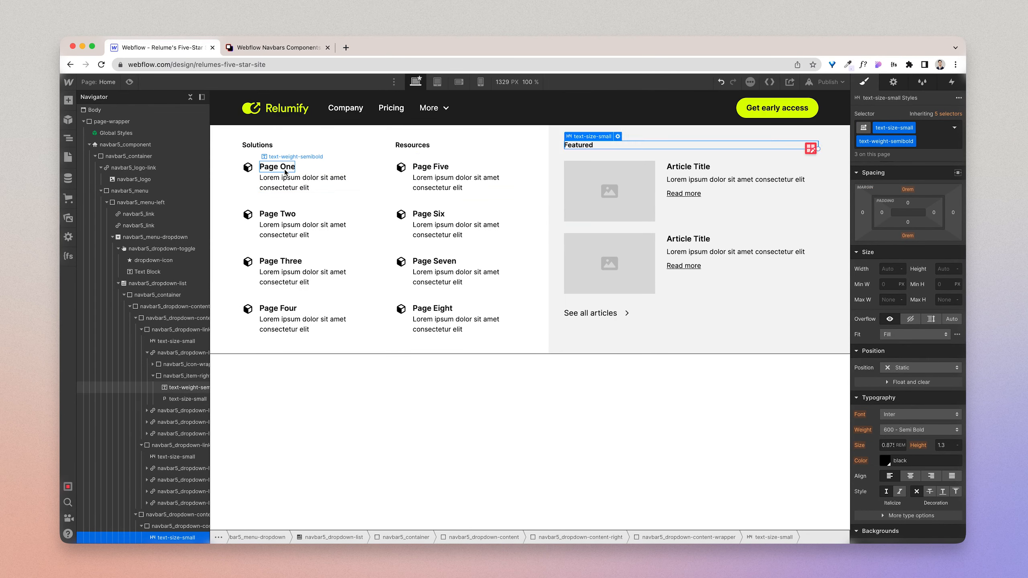
key(ctrl+Right)
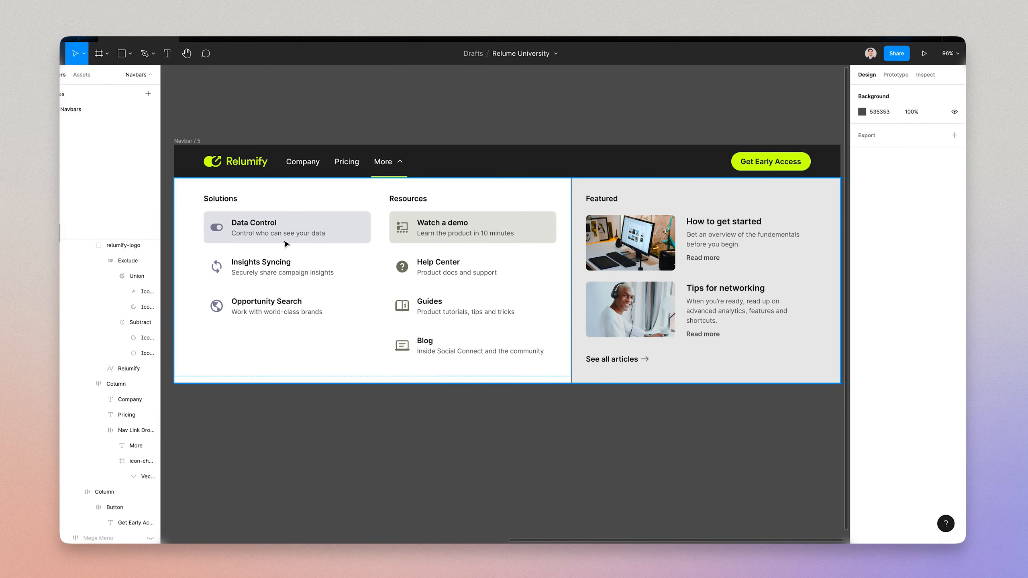
key(ctrl+Left)
double_click(283, 170)
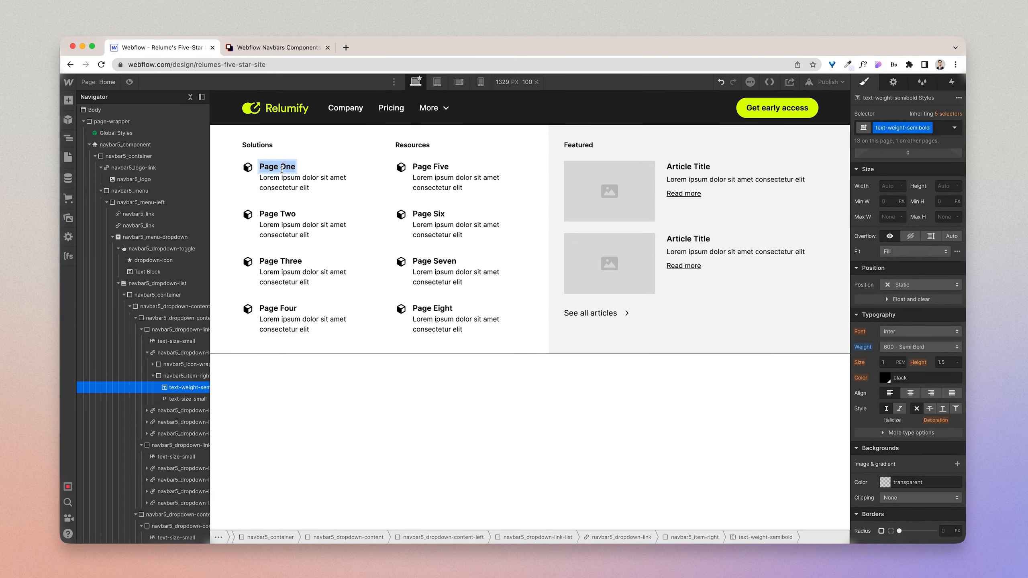
text(Data Control)
Step: Check the description text under Data Control in the Figma design and return to Webflow
key(ctrl+Right)
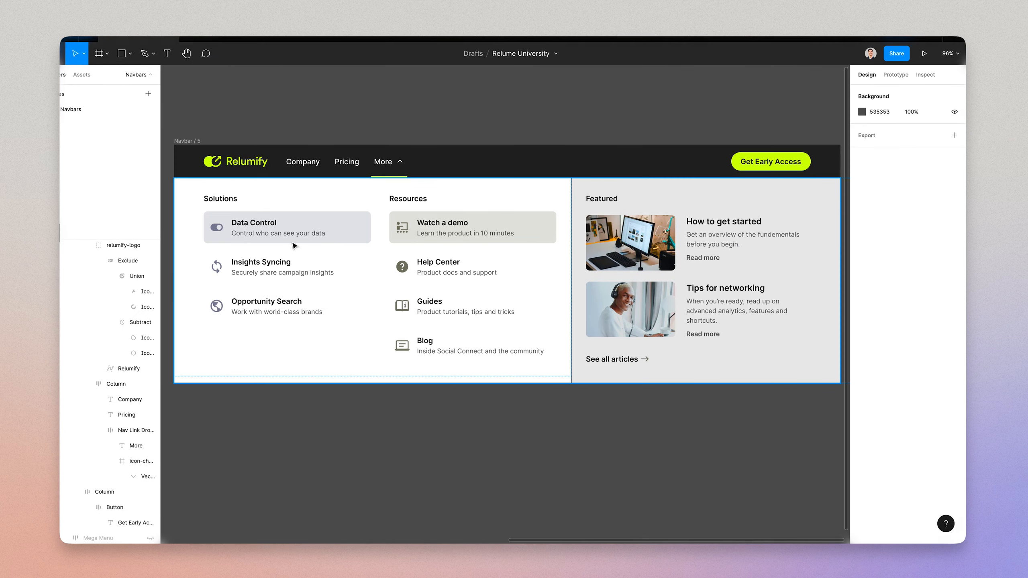
click(290, 240)
key(ctrl+Left)
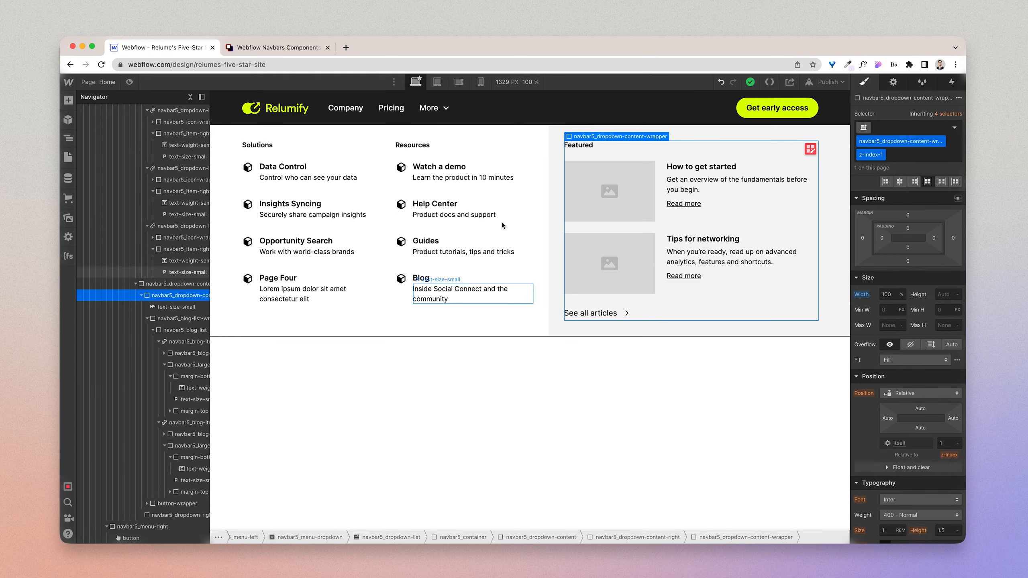
Step: Delete the unused Page Four link from the Solutions column
click(361, 275)
key(Delete)
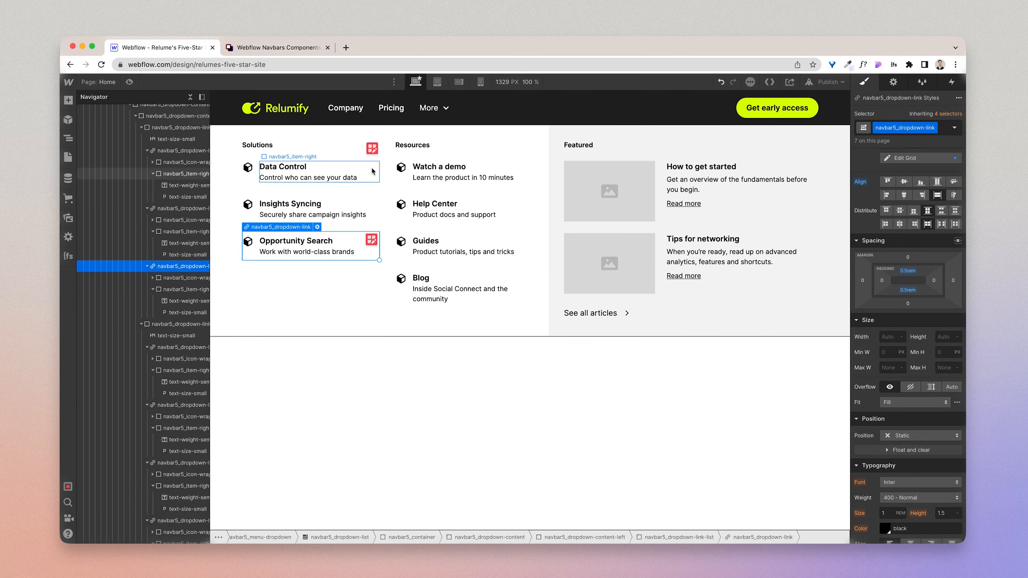
Step: Compare the Solutions column heading in Webflow with its counterpart in the Figma design
click(416, 146)
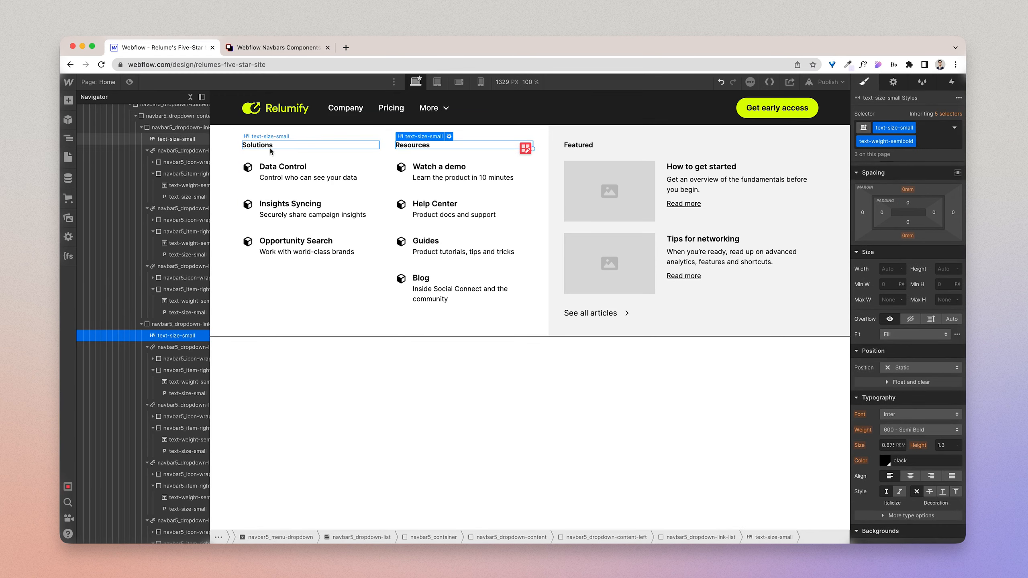
click(270, 150)
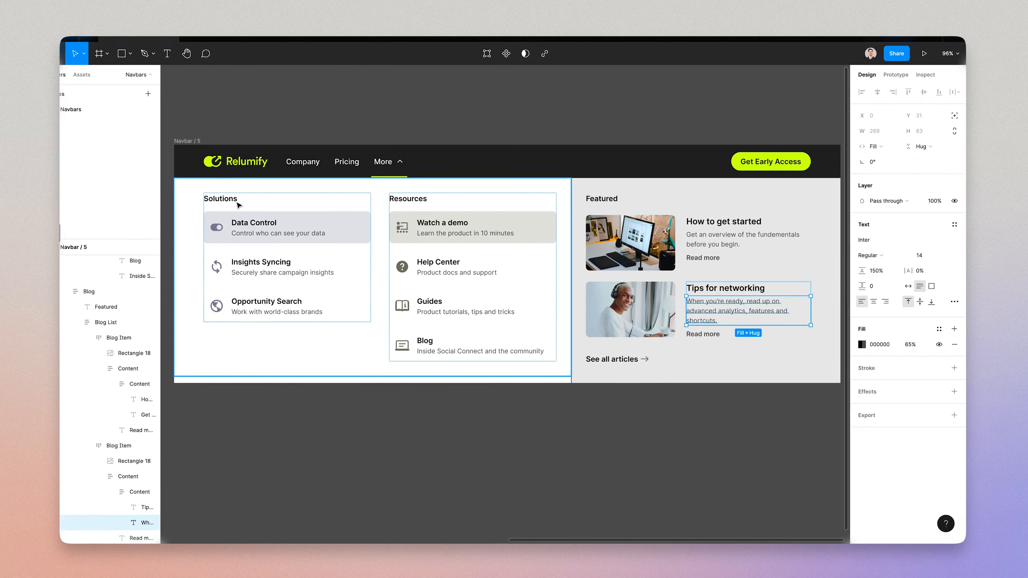
click(236, 204)
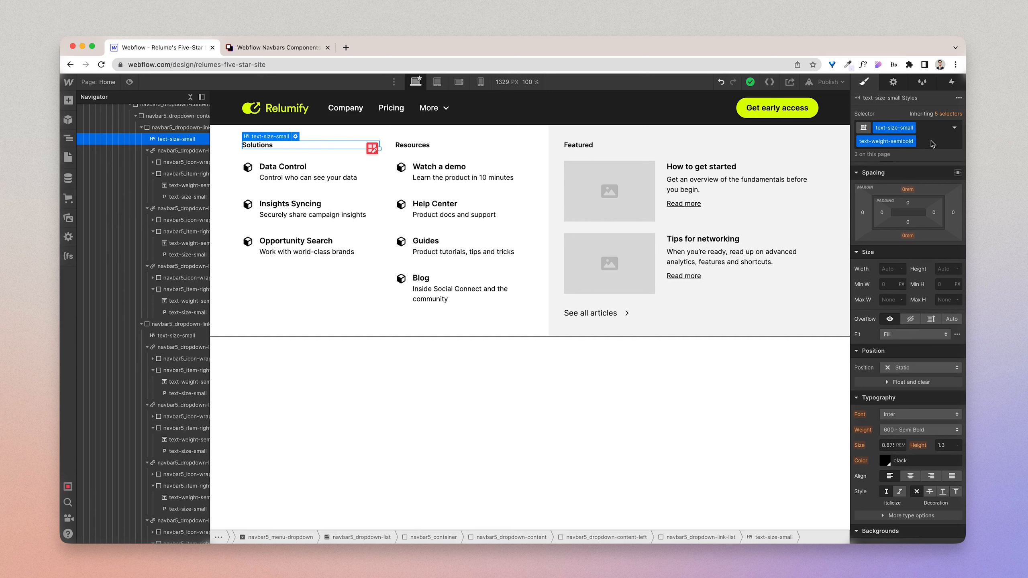
Step: Replace the Solutions heading's text-size-small and text-weight-semibold classes with text-weight-semibold alone
click(929, 141)
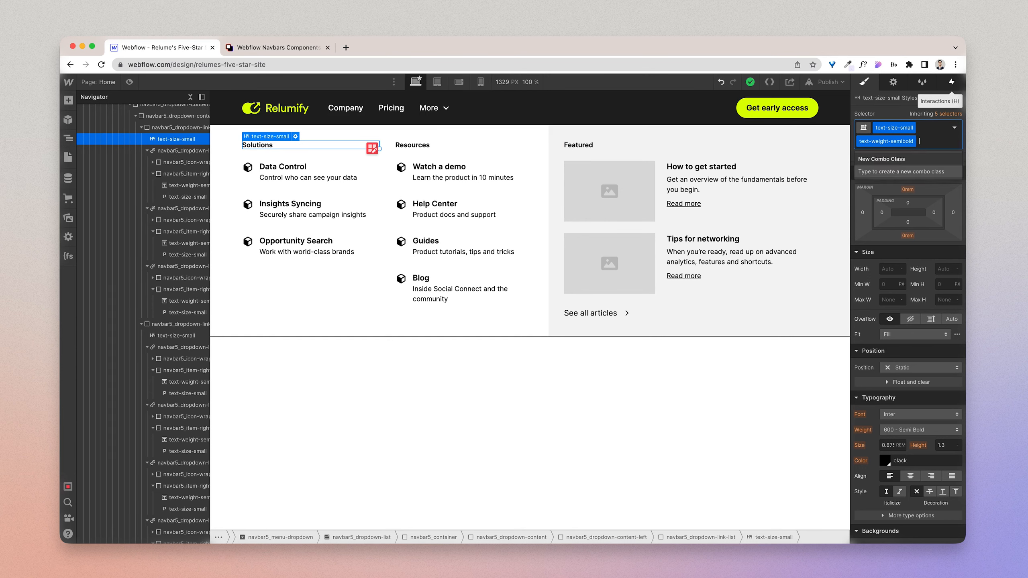
key(BackSpace)
key(BackSpace)
text(text)
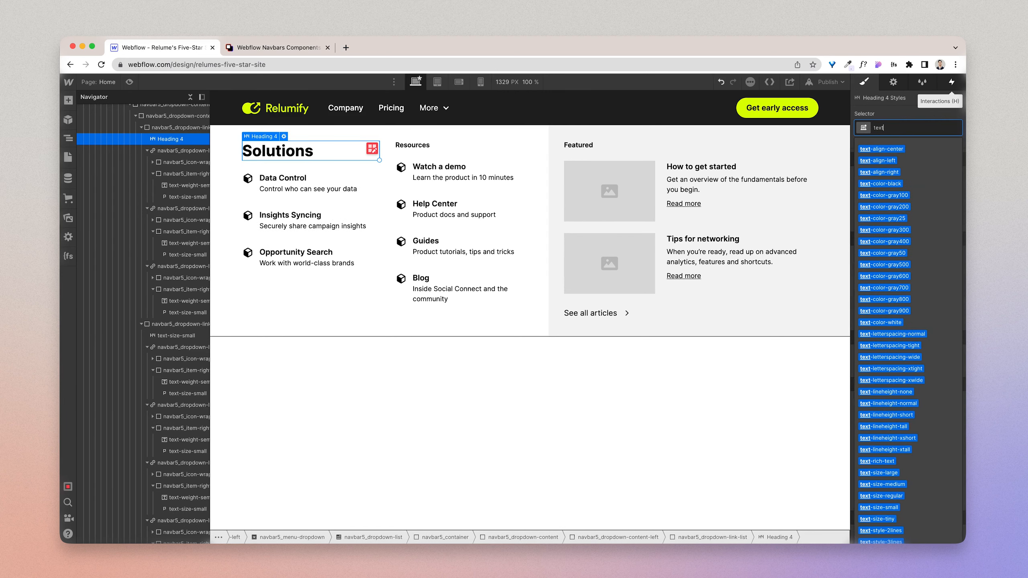
text(-weight)
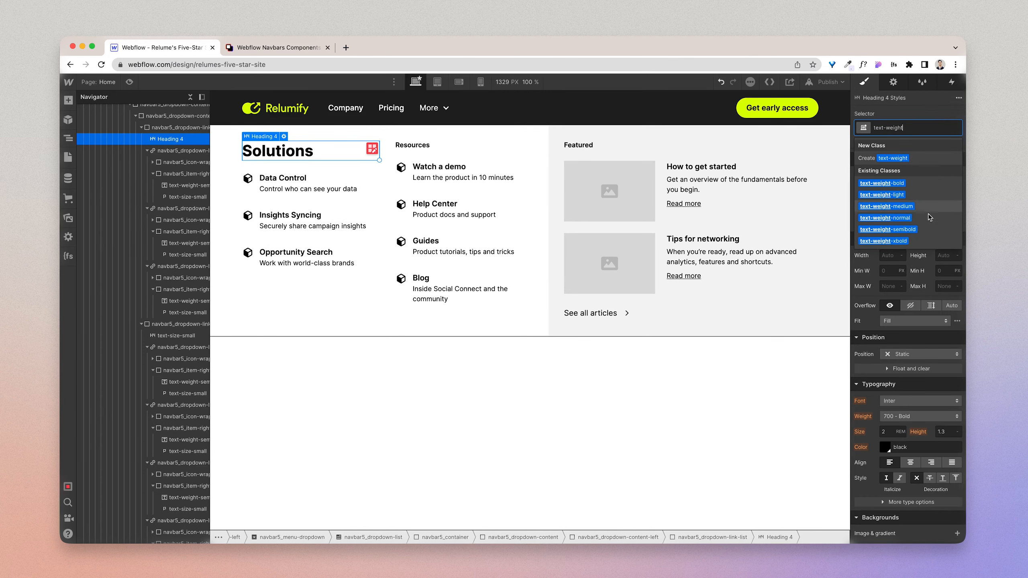
click(920, 231)
Step: Try adding the text-weight-normal combo class to the Solutions heading
click(941, 129)
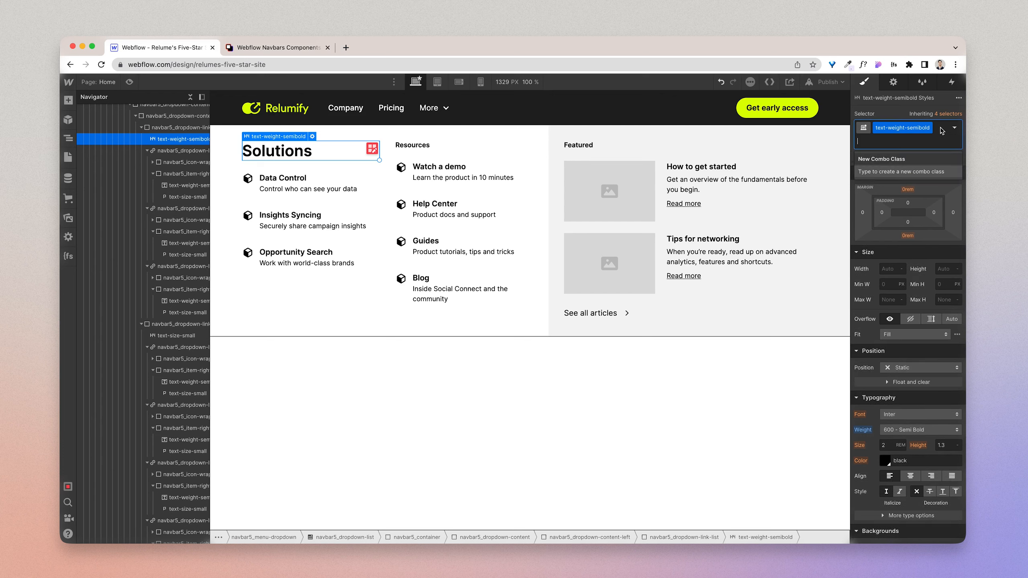
text(text-weight-)
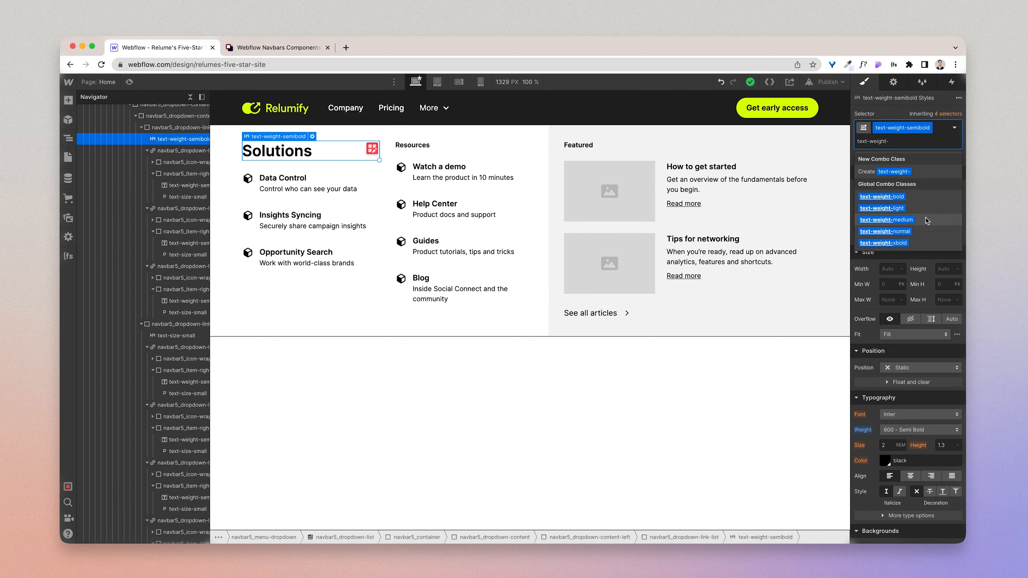
click(922, 232)
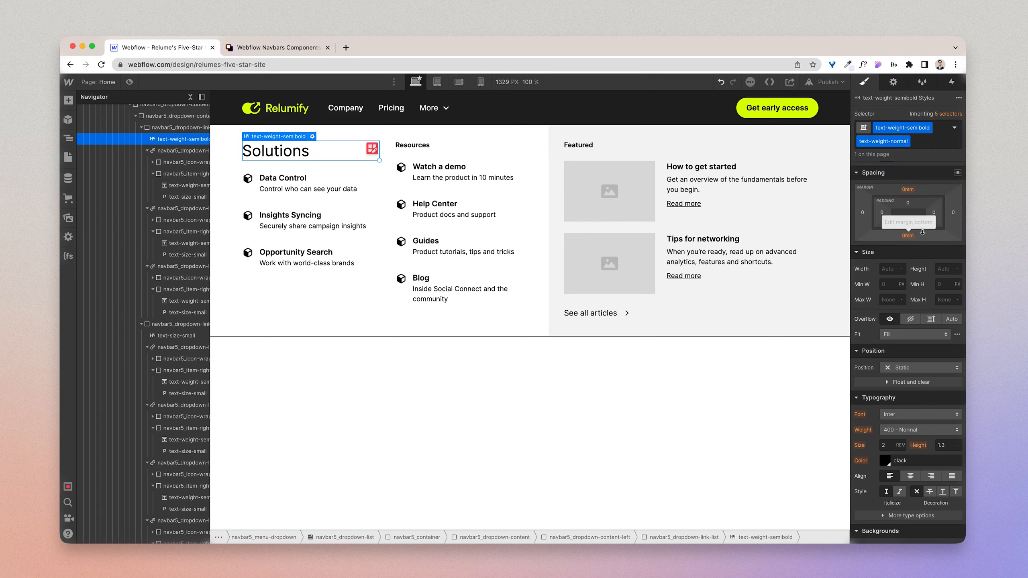
click(930, 143)
key(BackSpace)
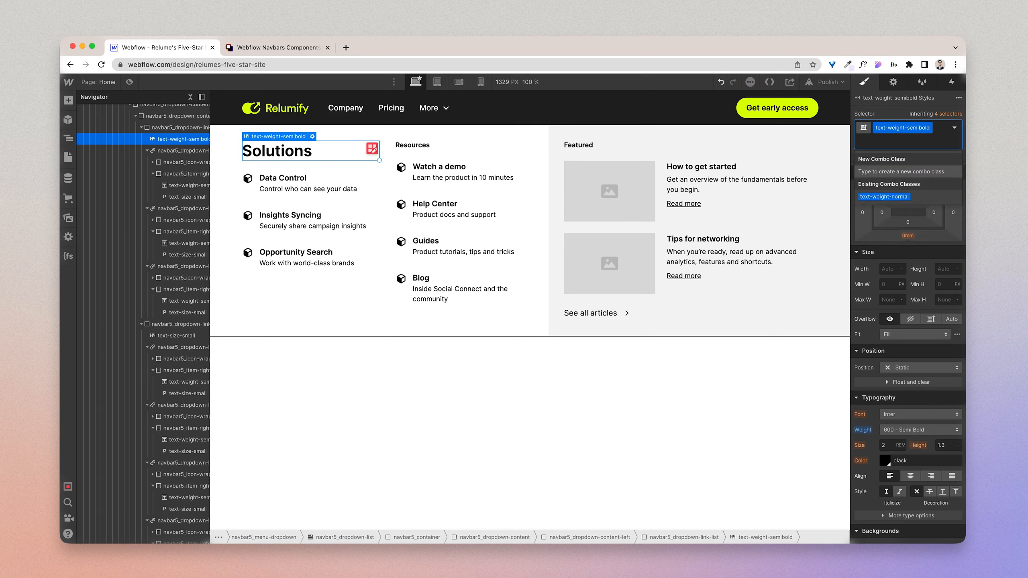
Step: Add the text-size-regular combo class to the Solutions heading alongside text-weight-semibold
text(text-siz)
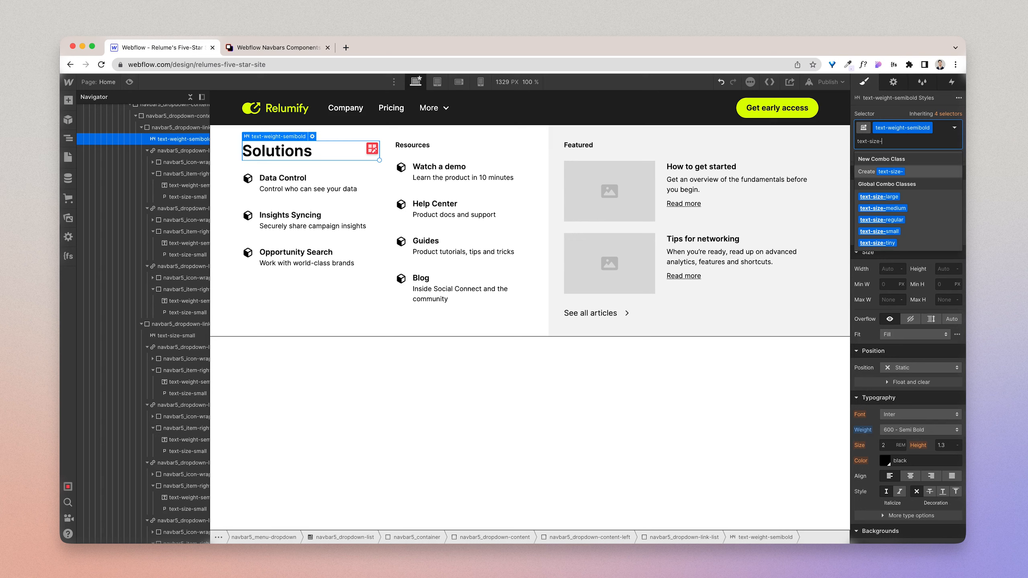
text(e-)
click(919, 221)
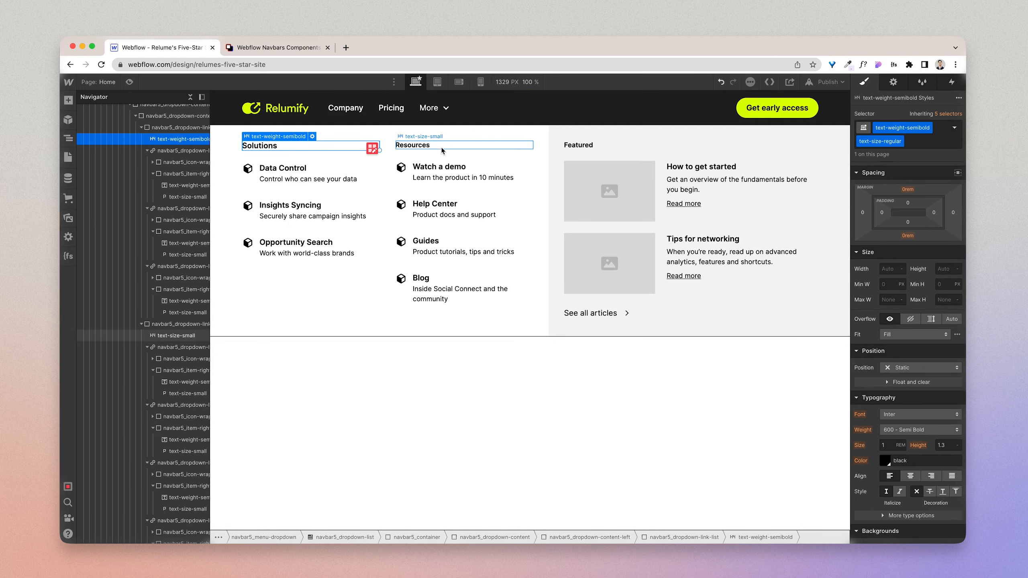
Step: Replace the Resources column heading with a copy of the restyled Solutions heading and change its text to "Resources"
click(404, 148)
key(super+v)
key(Delete)
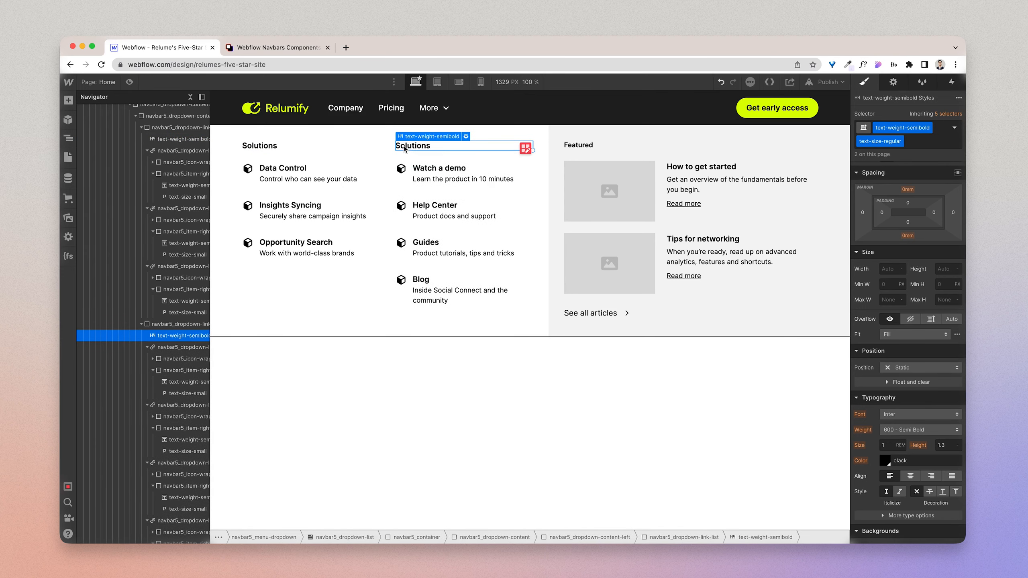
double_click(409, 148)
text(Resou)
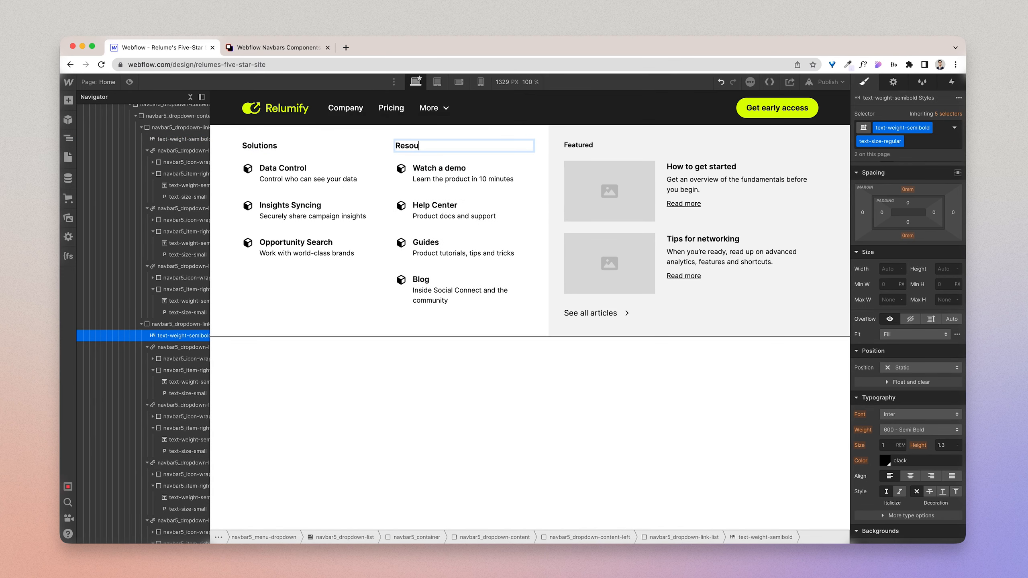
text(rces)
Step: Swap the Featured heading for a copy of the restyled Solutions heading, with its text set to "Featured"
click(574, 145)
key(super+v)
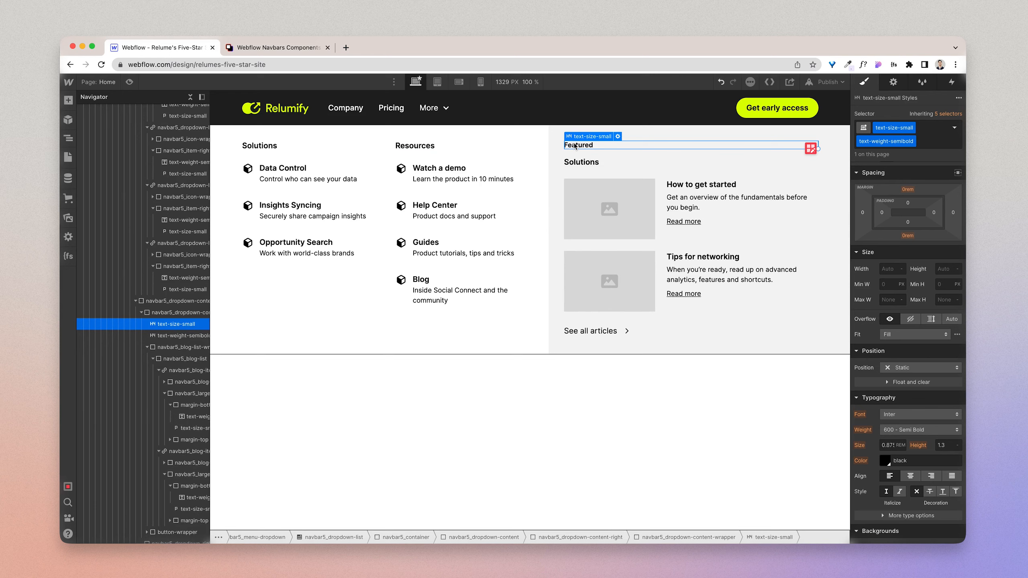
key(Delete)
double_click(574, 145)
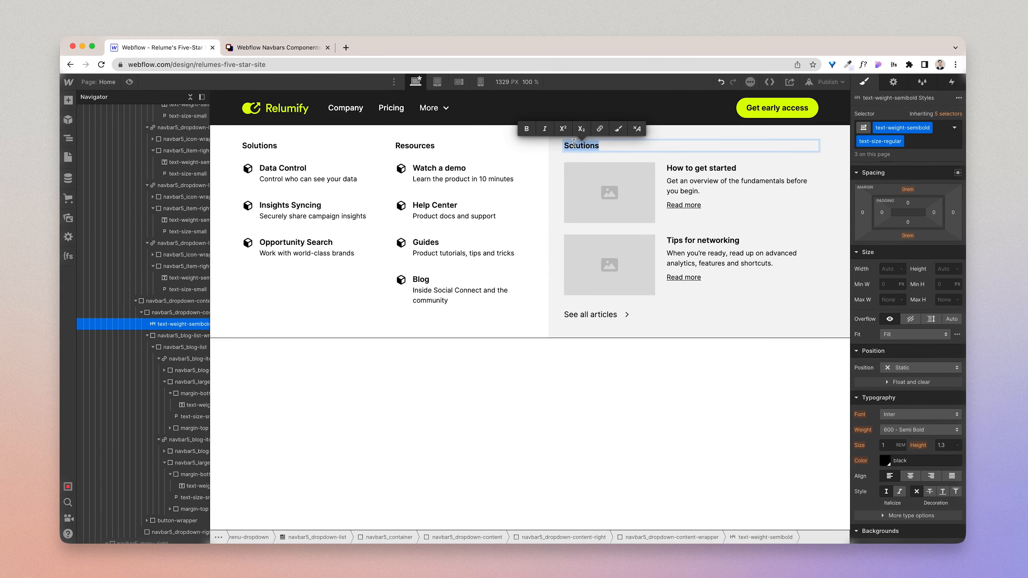
text(Featured)
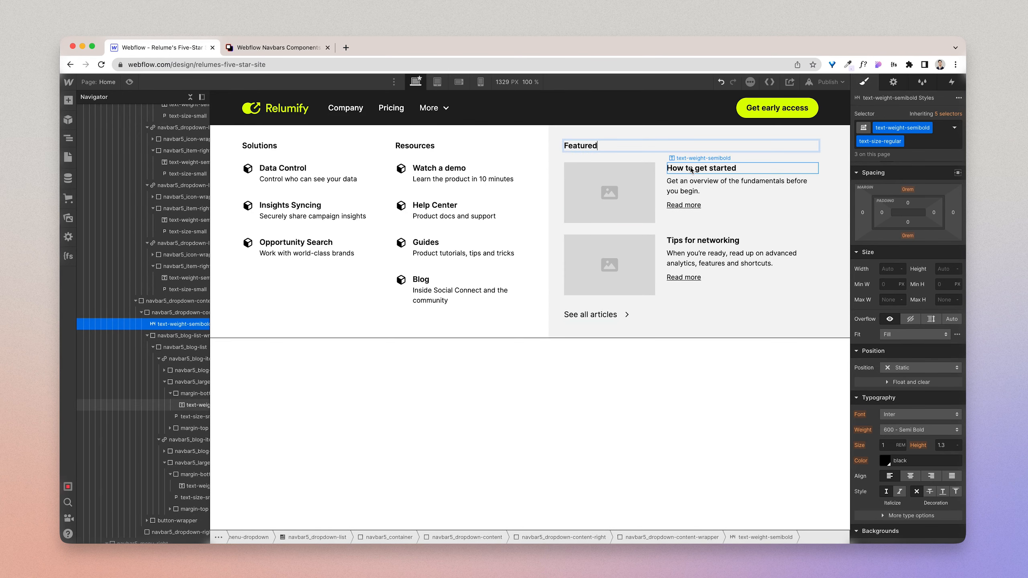
Step: Inspect the classes and typography of the Data Control link's title and its description text
click(701, 167)
click(293, 170)
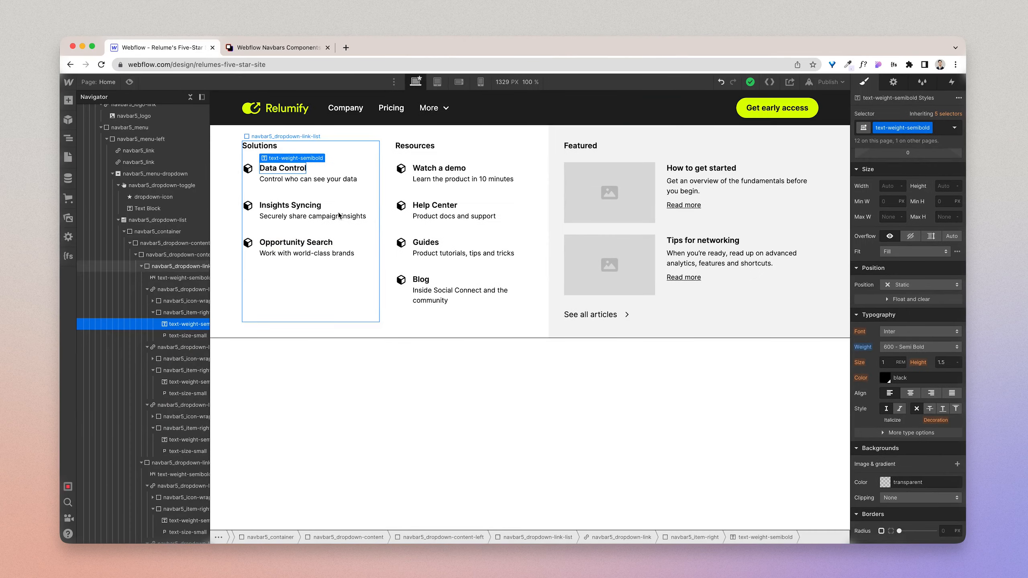
click(213, 182)
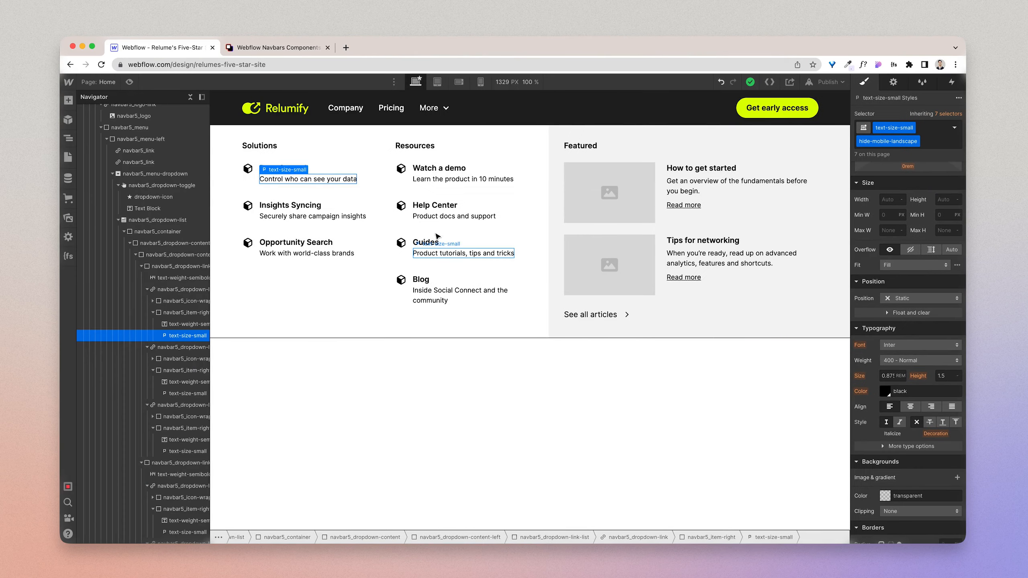
Step: Replace the hide-mobile-landscape class on the Data Control description with a new combo class named text-color-darkgrey
click(184, 316)
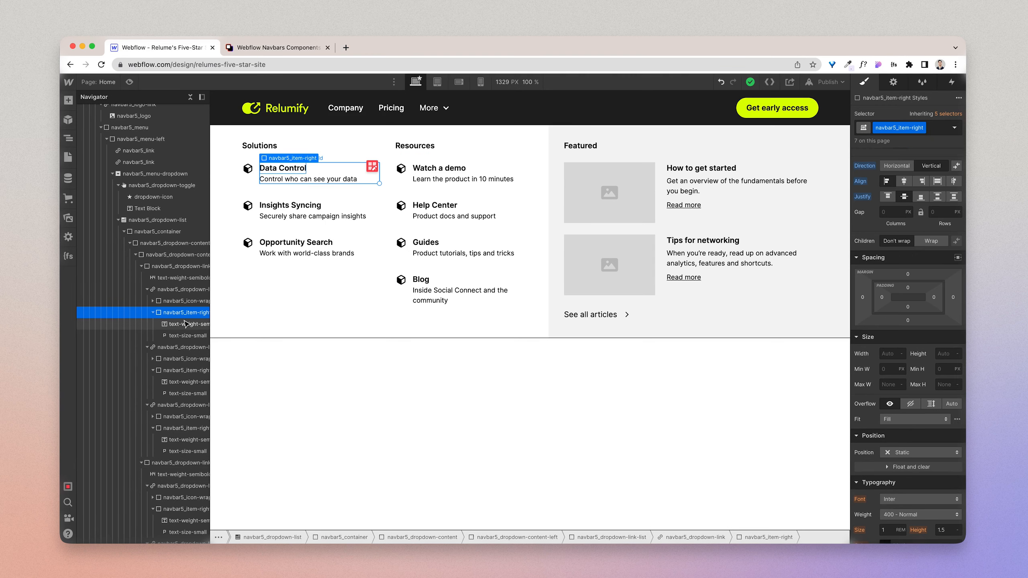
scroll(892, 387, down, 2)
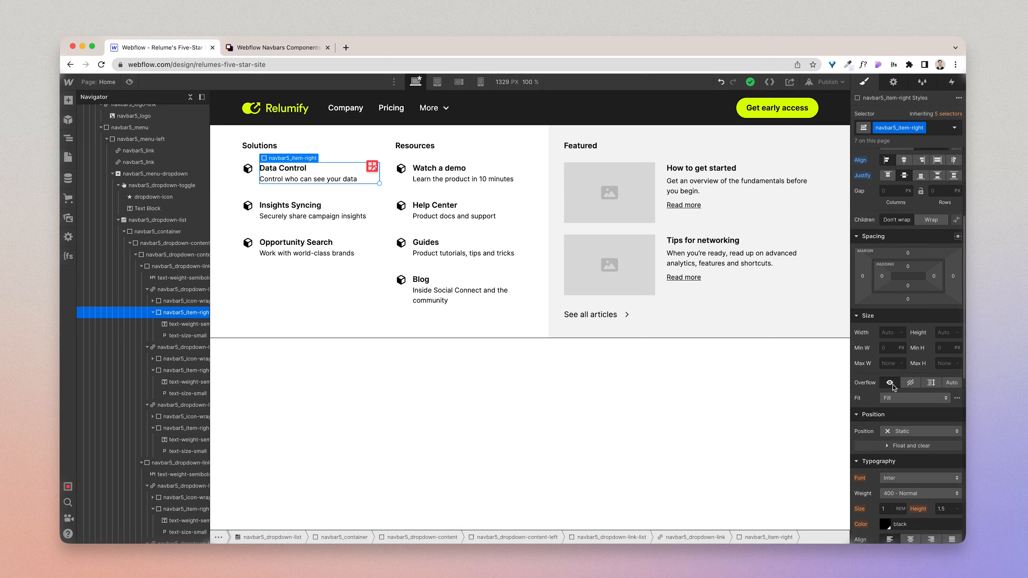
click(288, 179)
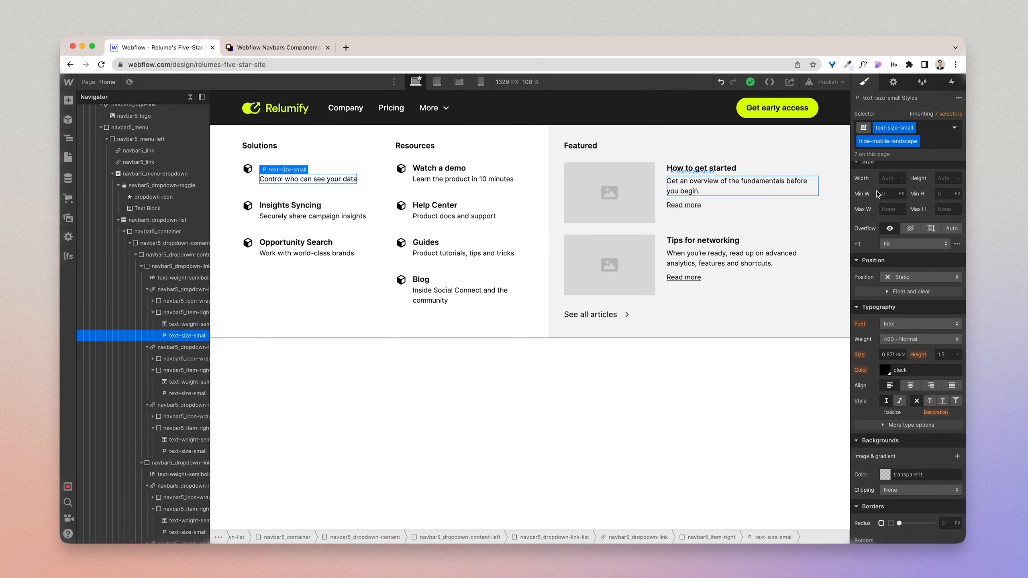
click(928, 136)
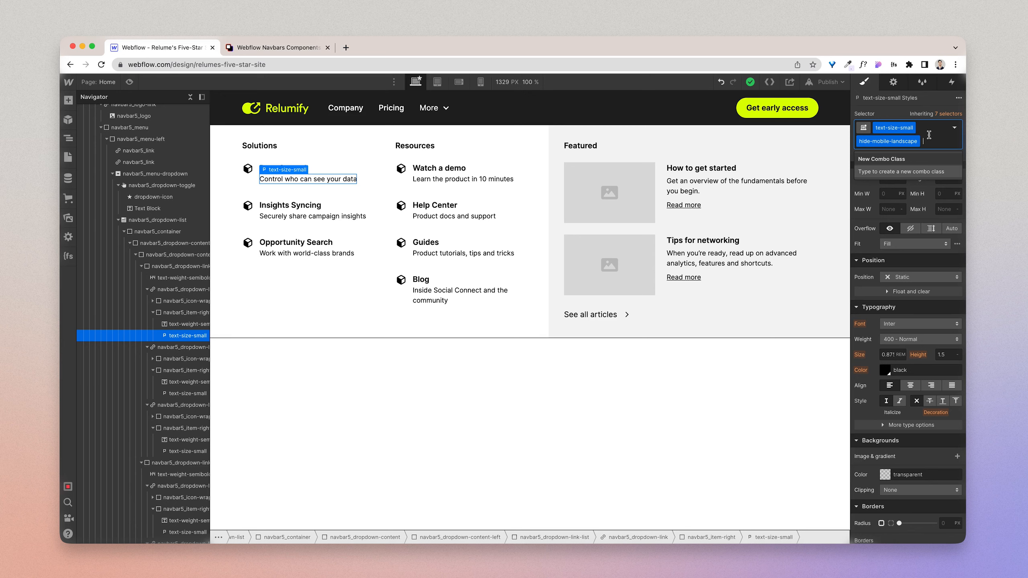
key(BackSpace)
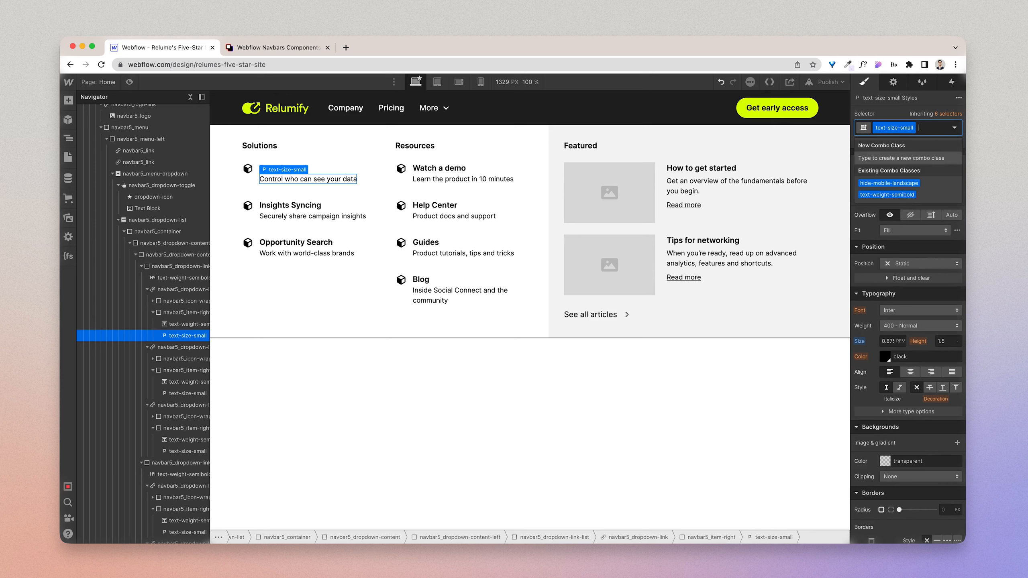
text(text-c)
text(olor-)
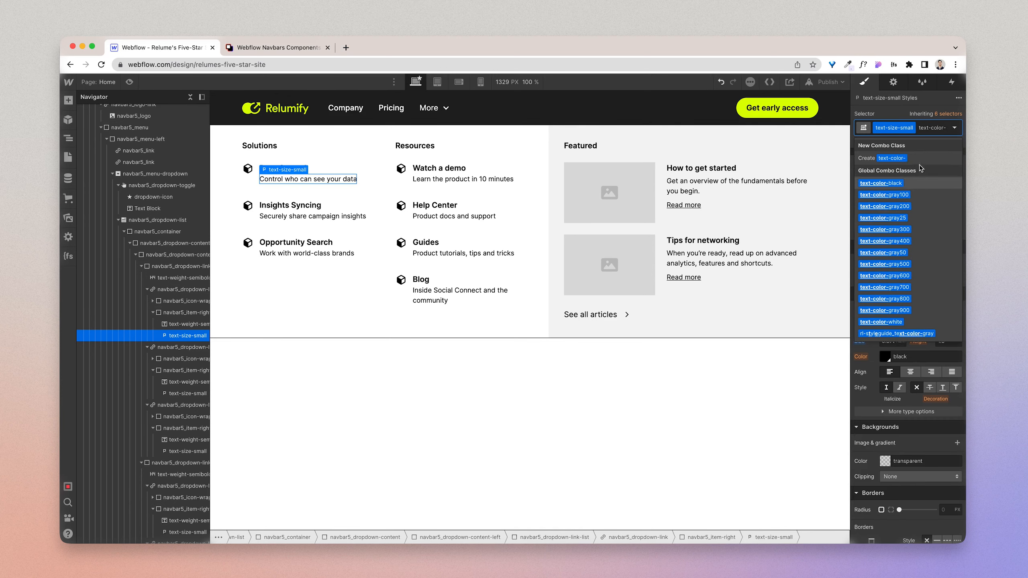
text(d)
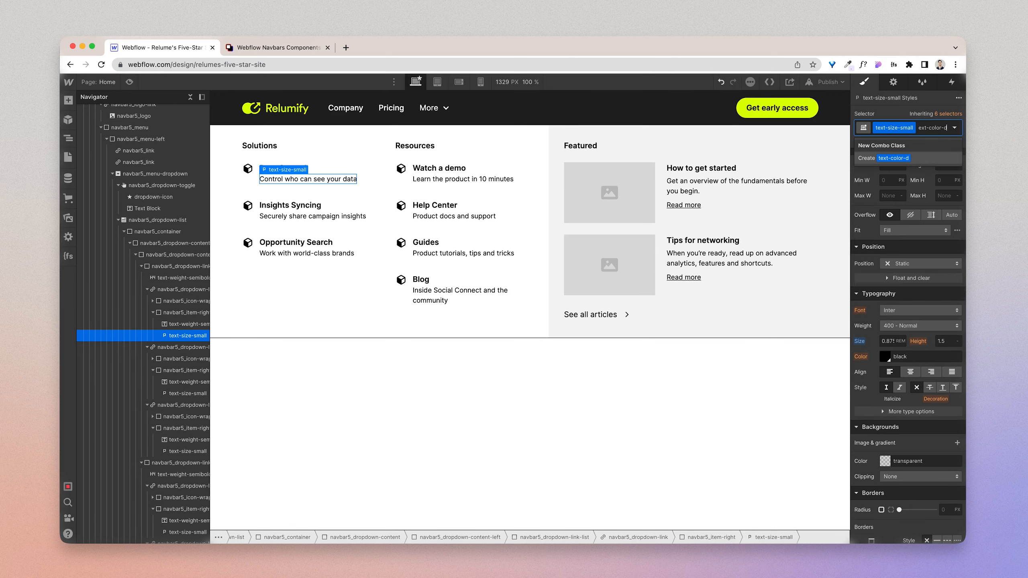
text(arkgrey)
key(Return)
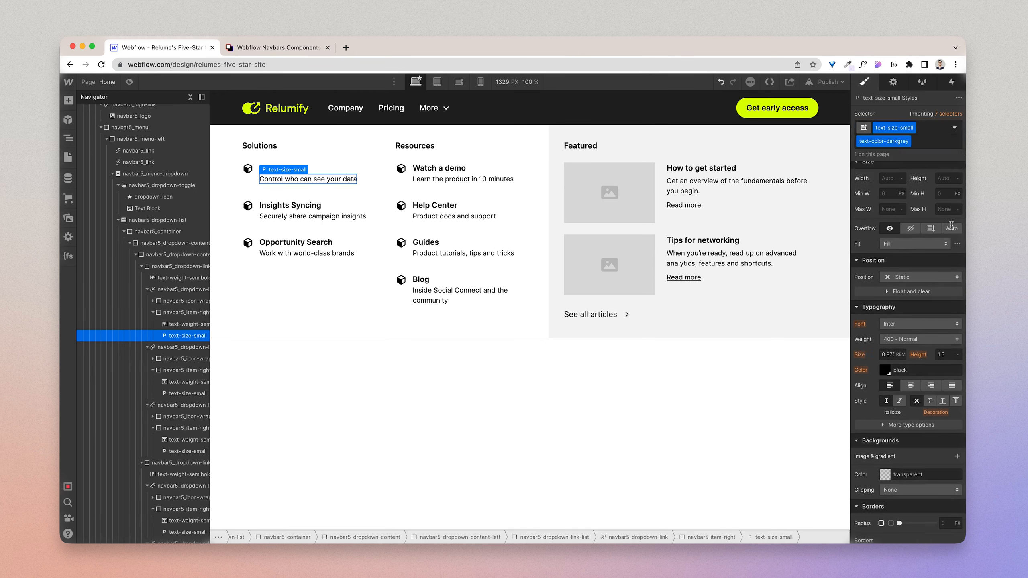
Step: Set the description's text colour to #000000 at 65% opacity, matching the description's fill in the Figma design
click(885, 370)
click(952, 283)
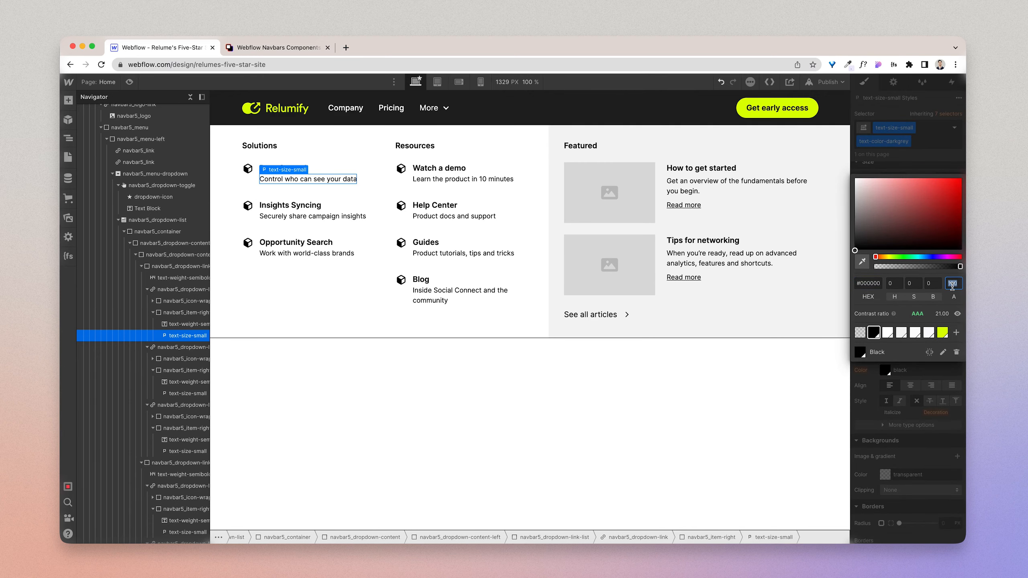
key(ctrl+Right)
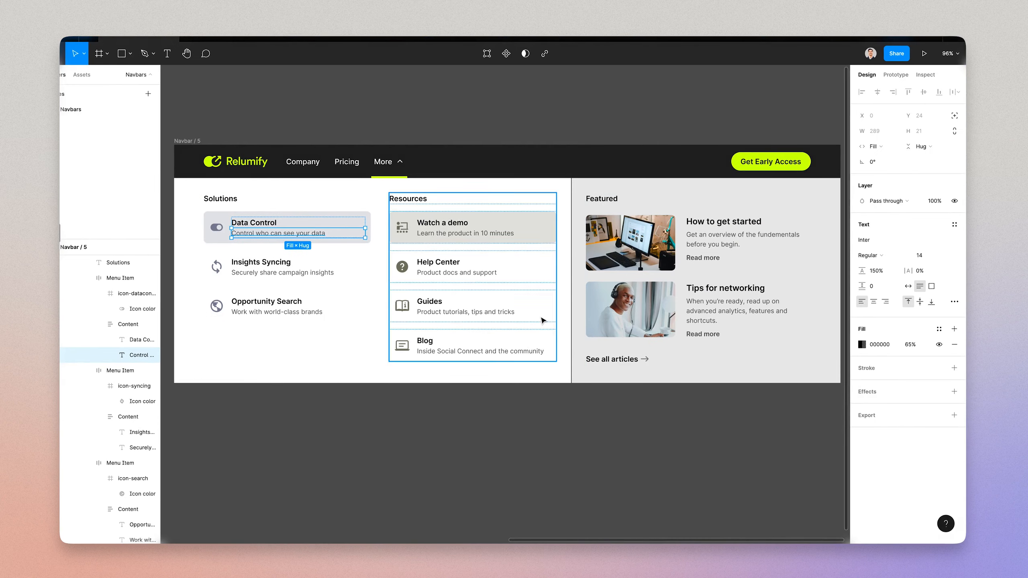
click(861, 344)
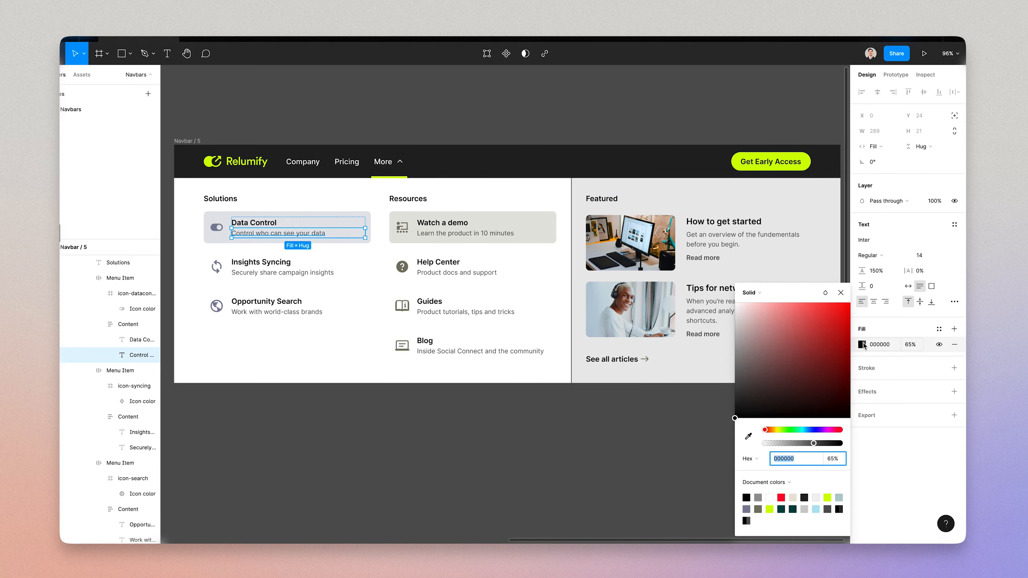
key(ctrl+Left)
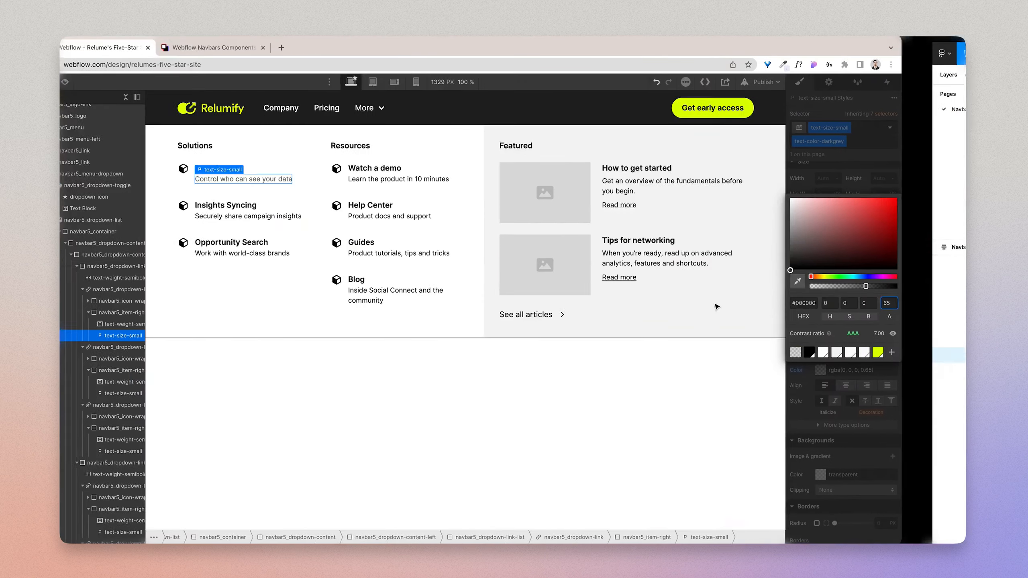
click(926, 142)
Step: Add the hide-mobile-landscape combo class back to the Data Control description after text-color-darkgrey
click(922, 141)
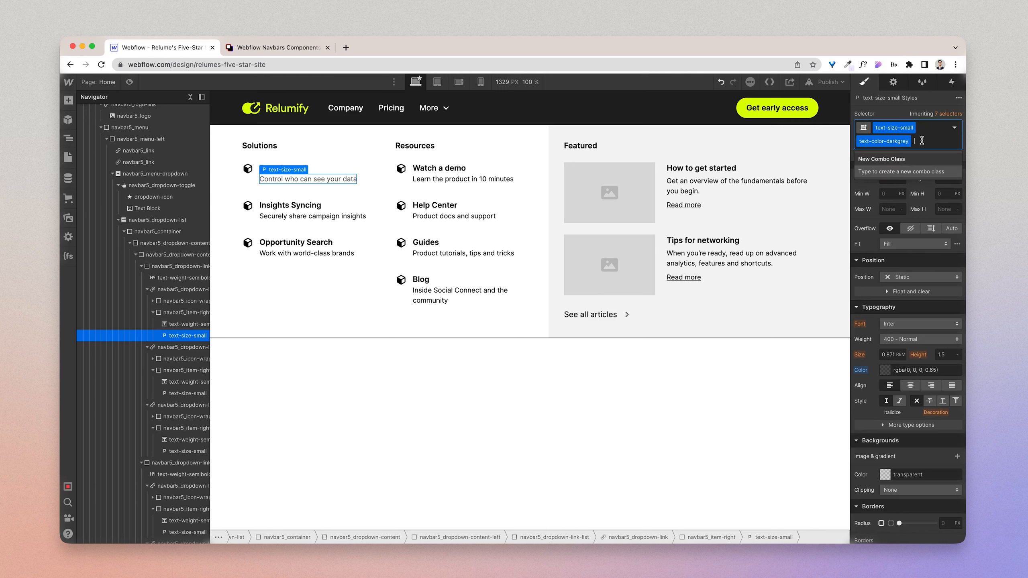
text(hide-mobil)
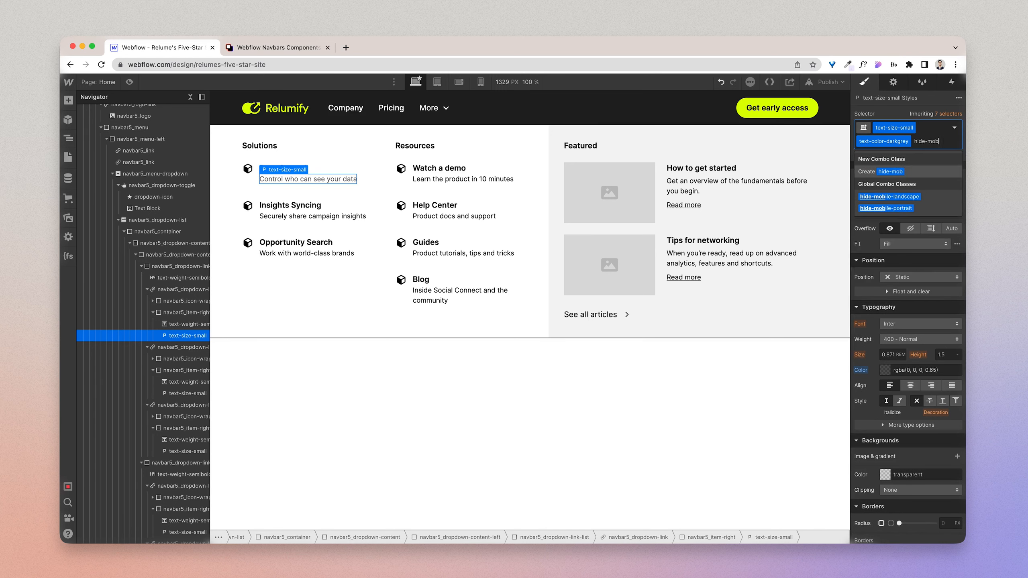
click(896, 198)
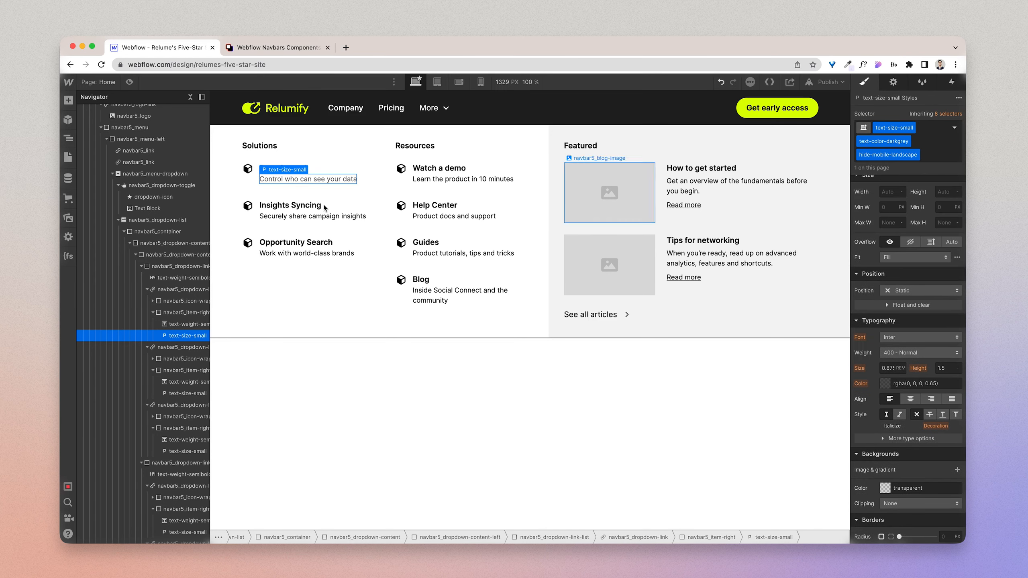
Step: Paste copies of the restyled Data Control description below the Insights Syncing and Opportunity Search descriptions
click(257, 183)
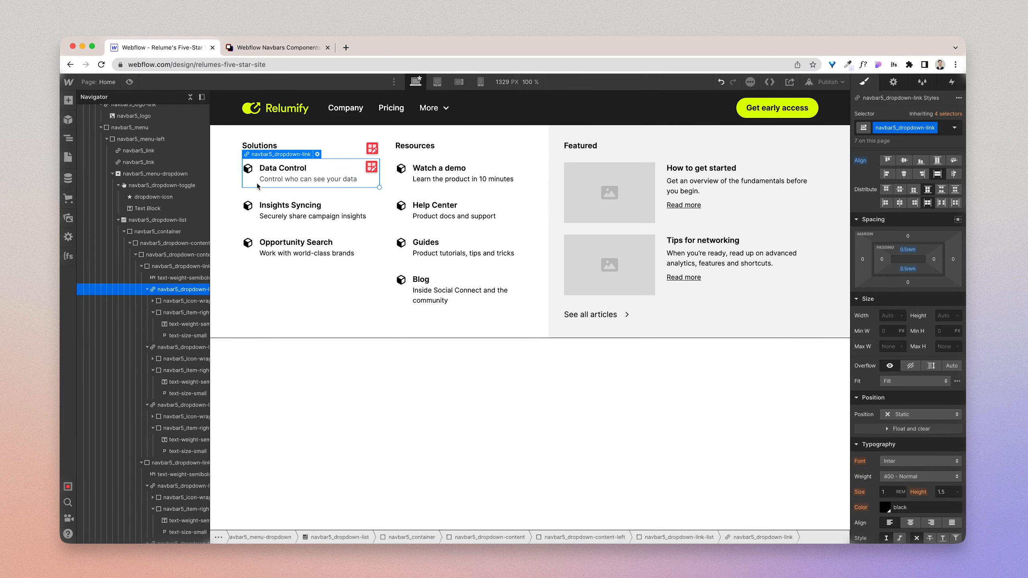
click(291, 181)
key(super+c)
click(305, 217)
key(super+v)
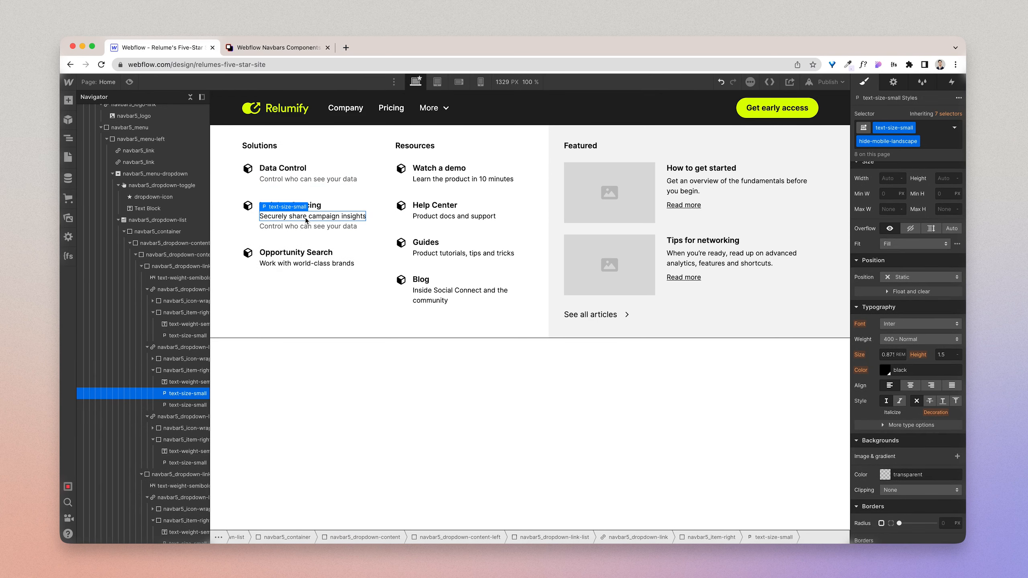
click(308, 263)
key(super+v)
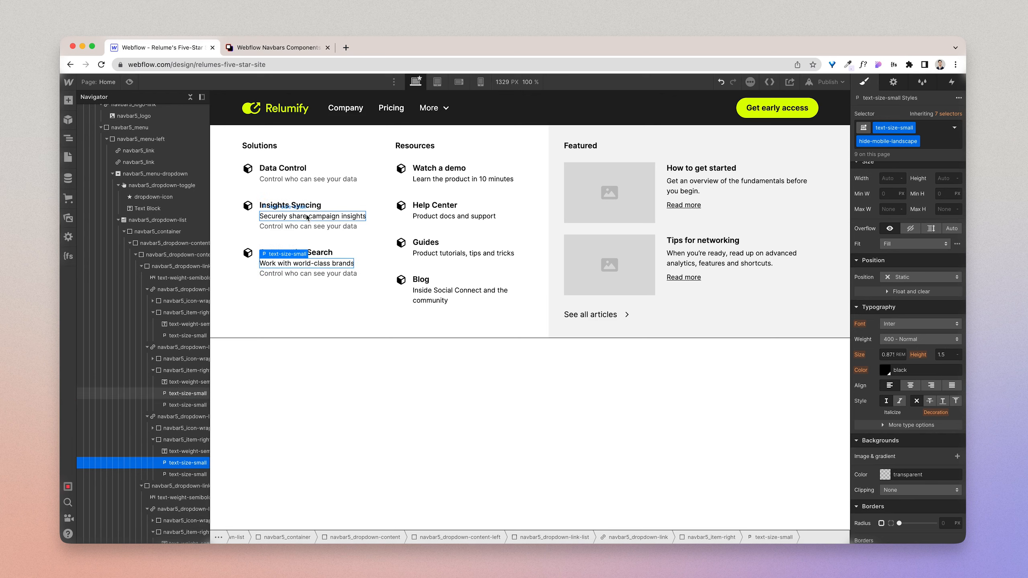
Step: Change the copied description under Insights Syncing to "Securely share campaign insights" and delete the original black one
click(307, 218)
double_click(306, 218)
key(super+c)
double_click(309, 228)
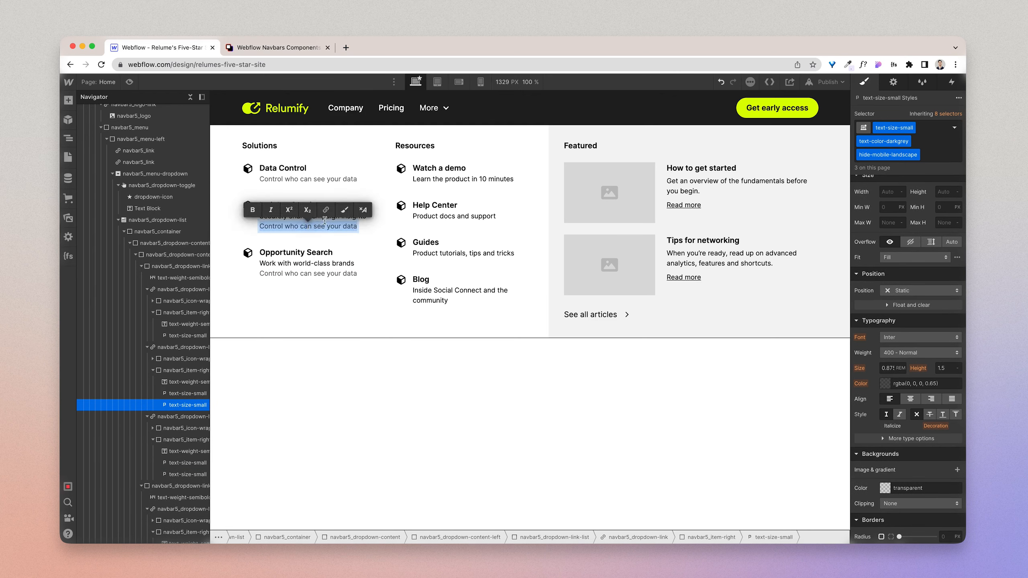
key(super+v)
key(Escape)
key(Delete)
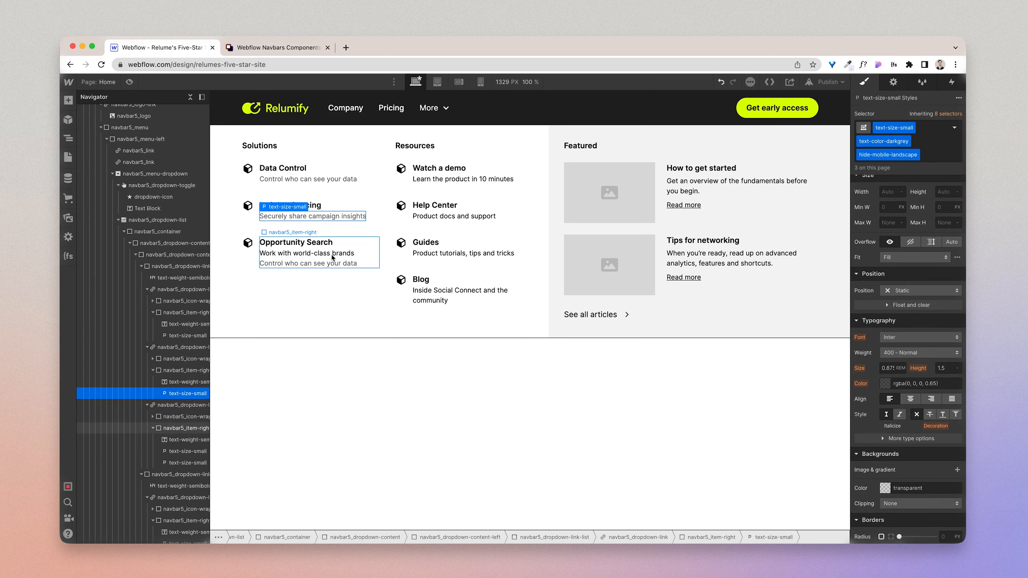
Step: Change the copied description under Opportunity Search to "Work with world-class brands" and delete the original black one
double_click(326, 263)
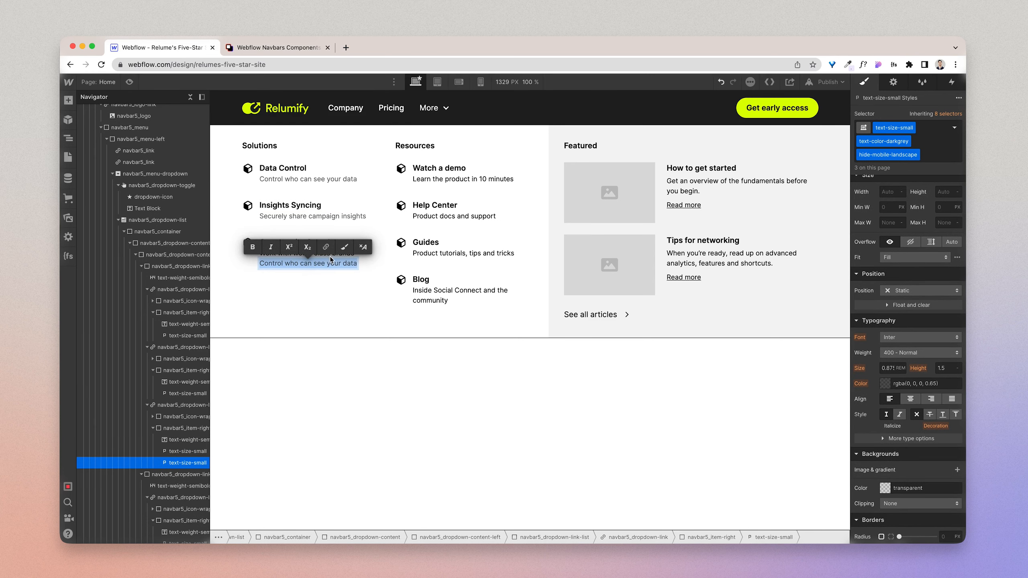
key(Escape)
key(Delete)
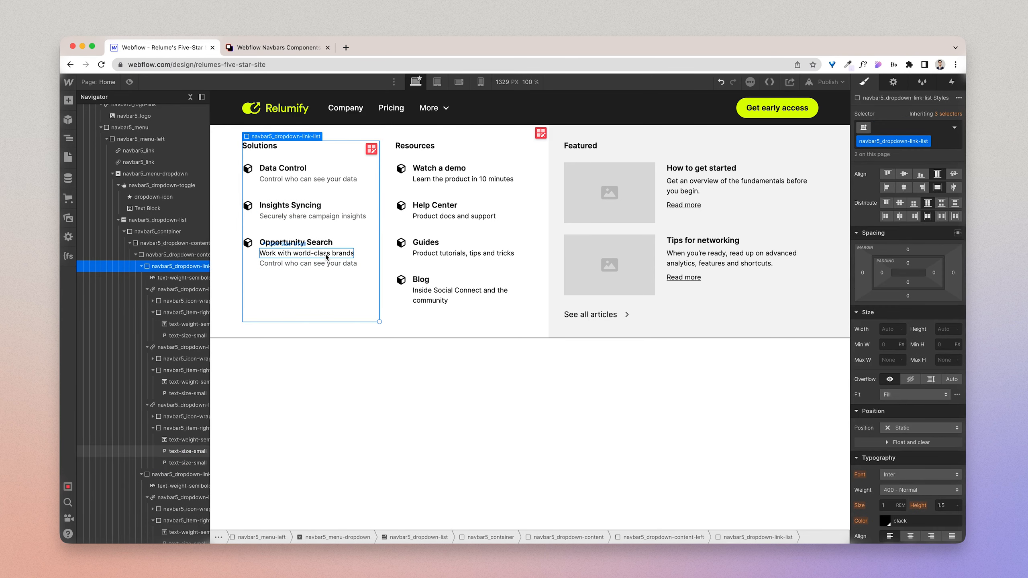
Step: Select the Data Control link block and inspect the matching menu item's frame in the Figma design
click(258, 184)
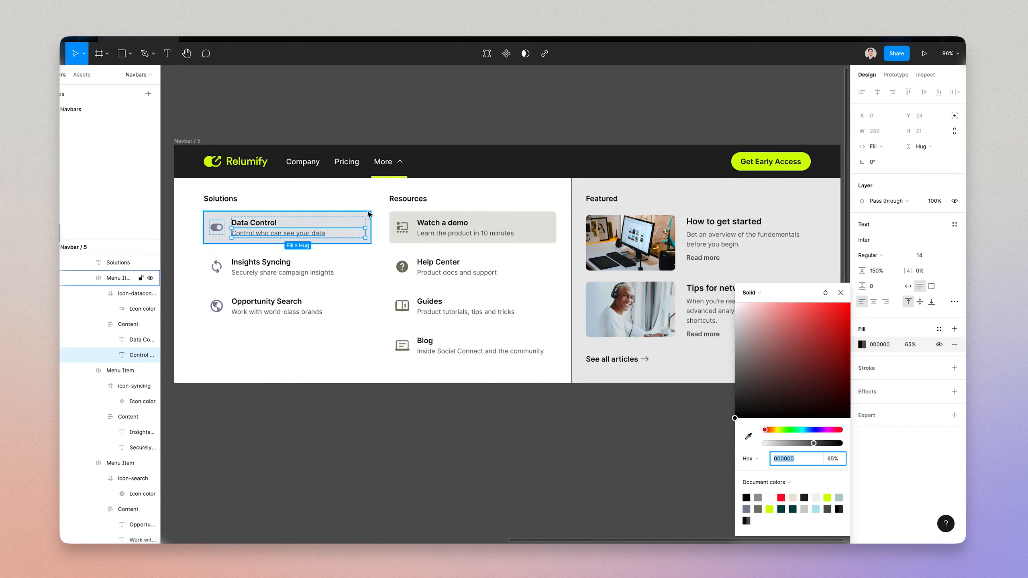
click(367, 210)
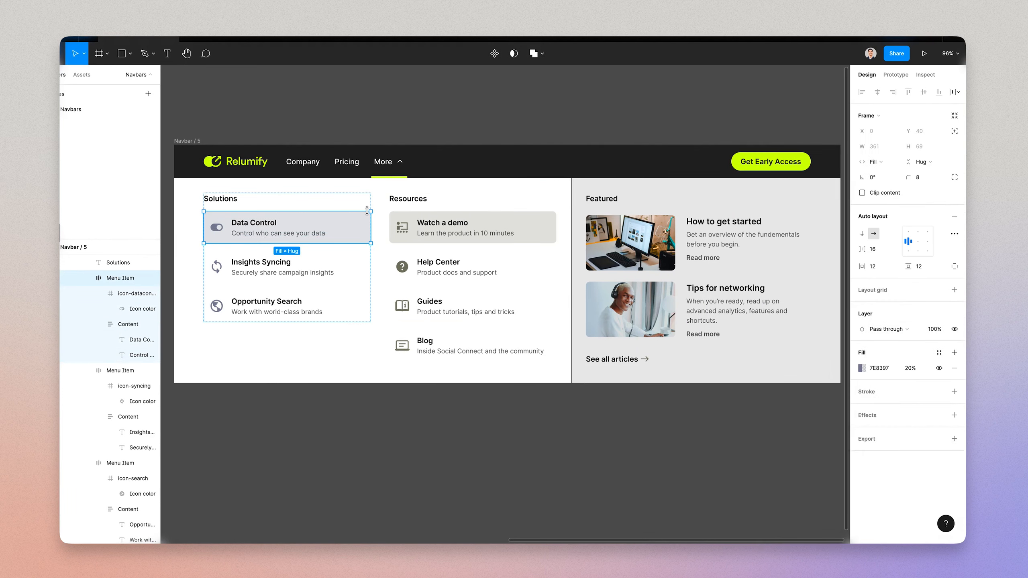
scroll(376, 271, left, 5)
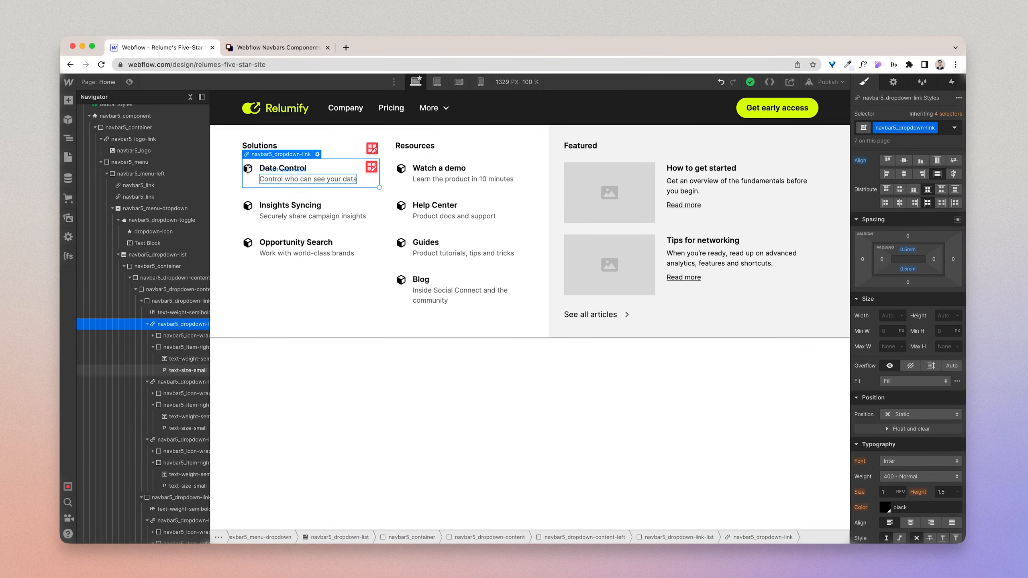
Step: Replace the Data Control link's placeholder icon with the icon-datacontrol.svg image from the assets
click(248, 167)
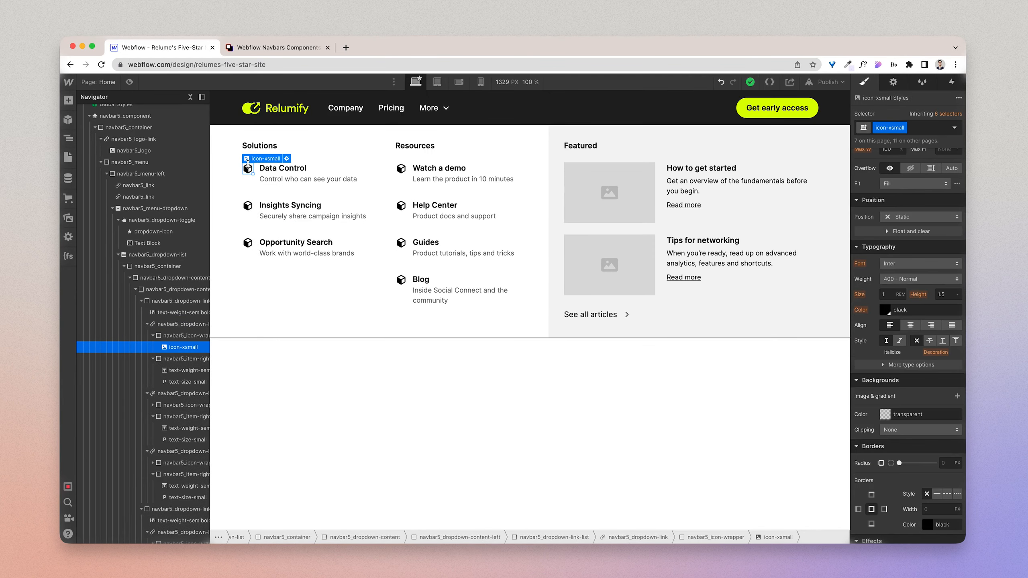
click(287, 158)
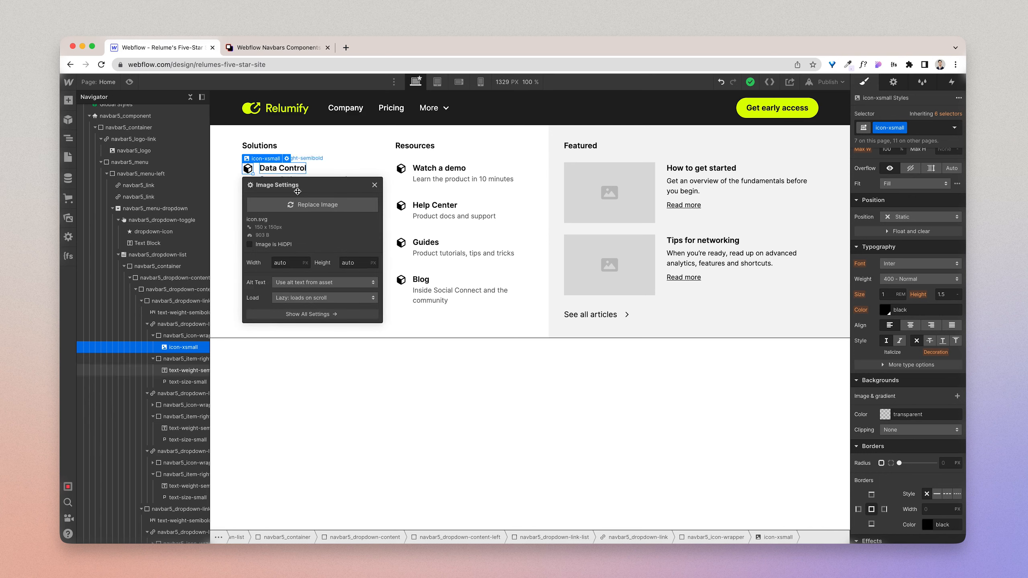
click(295, 203)
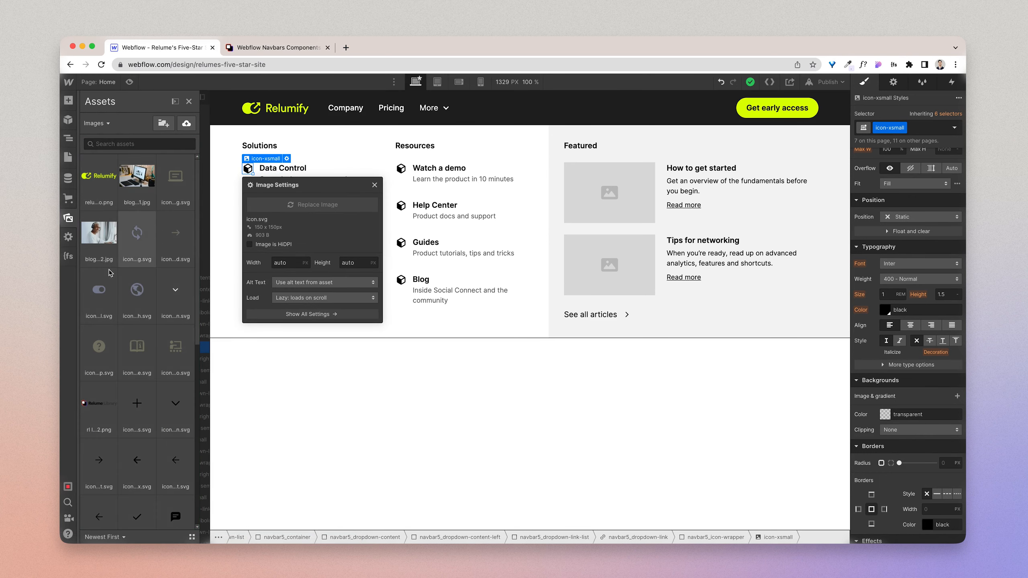
click(104, 290)
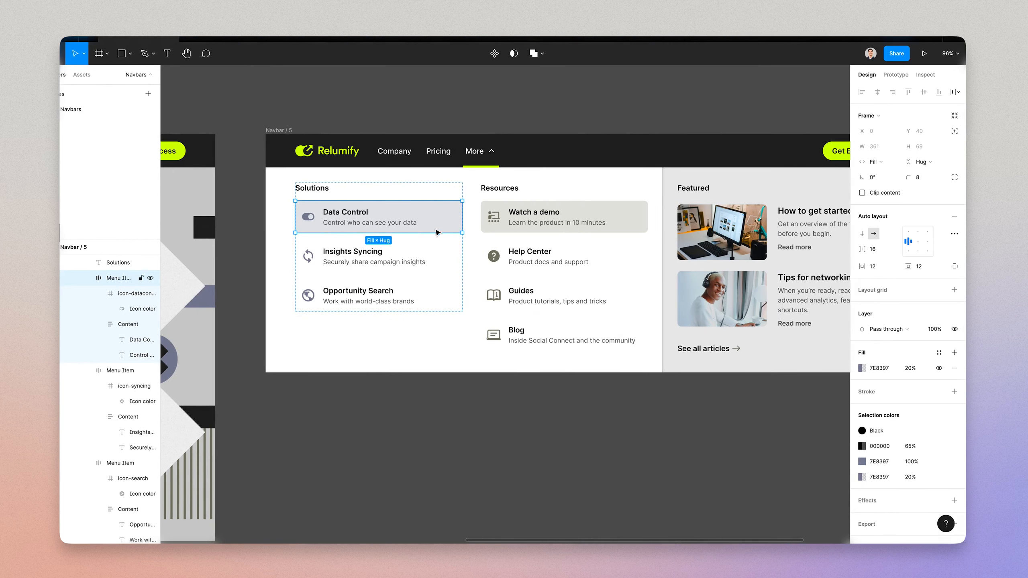
Step: Check the Data Control icon and title in Figma, and swap the icon's icon-xsmall class for icon-small
super+click(342, 213)
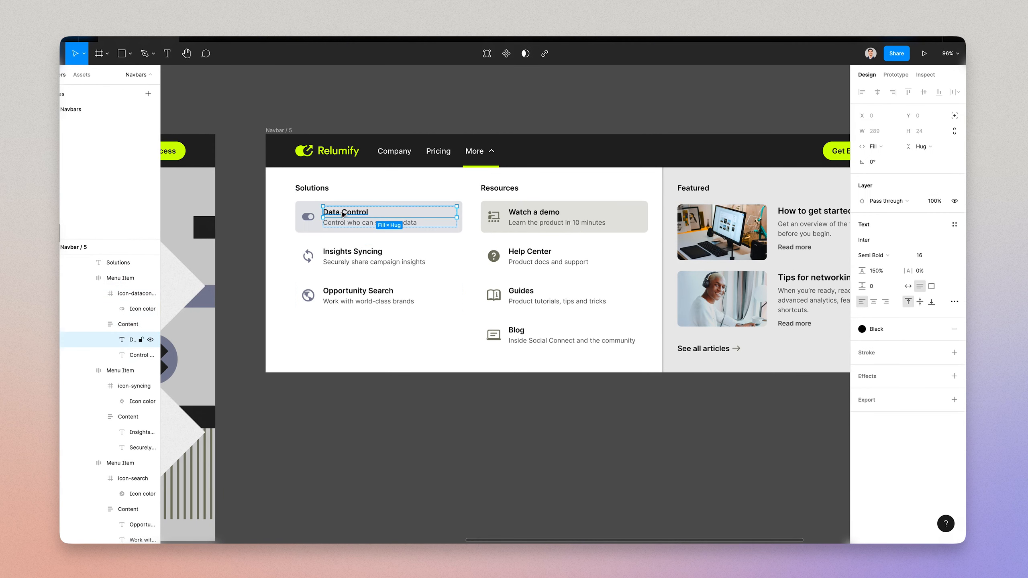
click(314, 221)
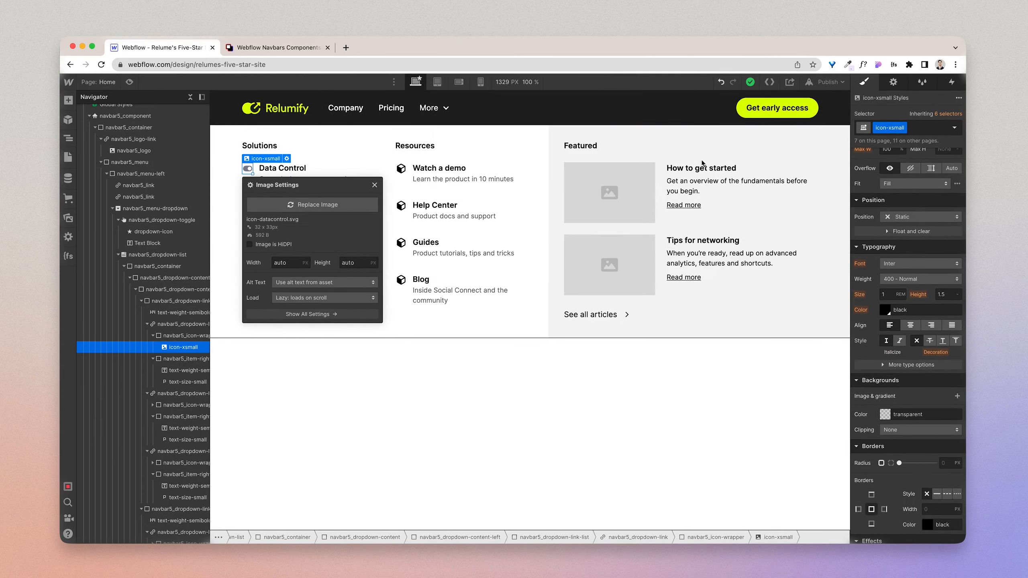
click(917, 133)
key(BackSpace)
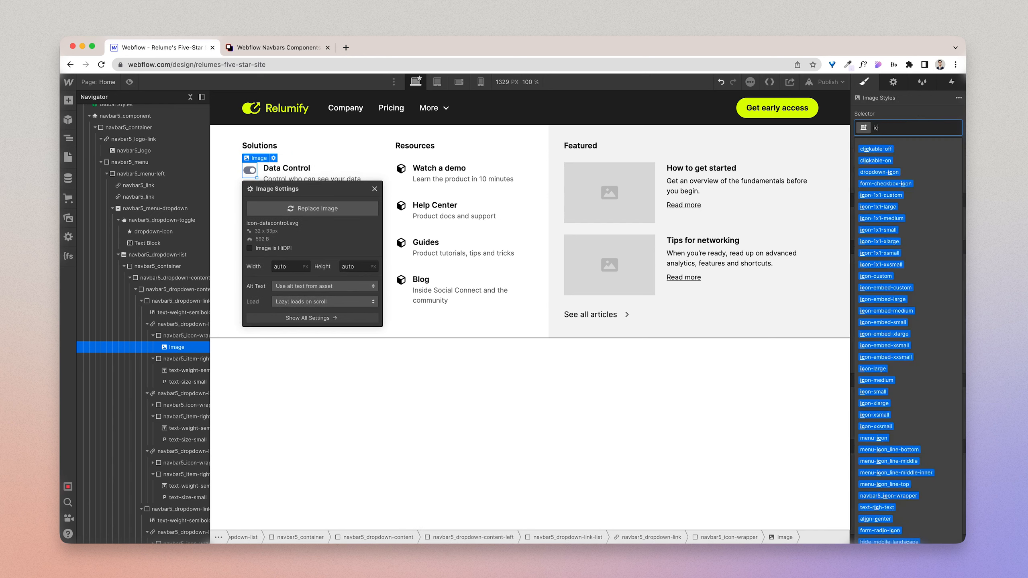
text(icomn-)
key(BackSpace)
key(BackSpace)
key(BackSpace)
text(n-sm)
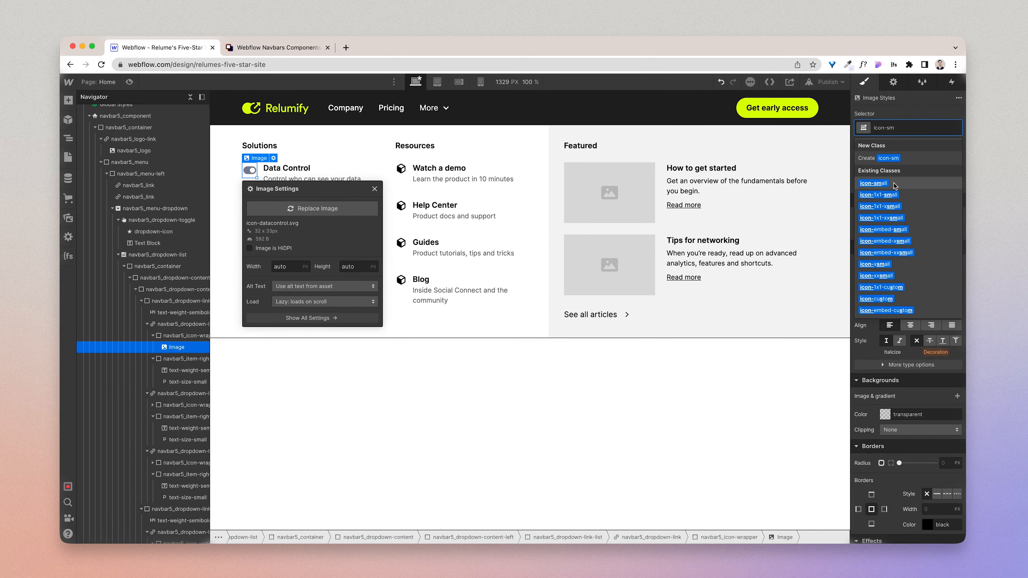
click(894, 184)
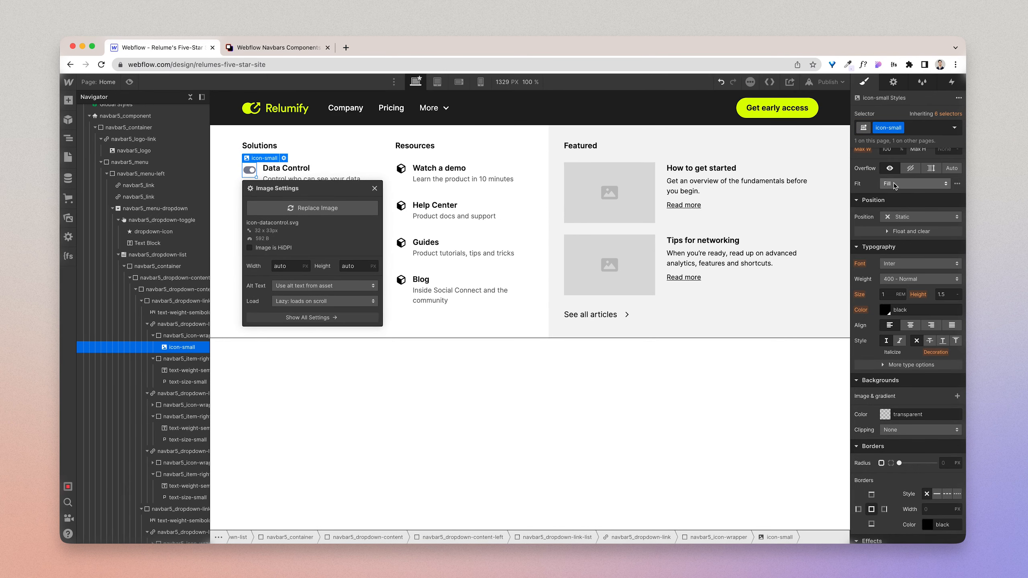
Step: Try the icon-medium class on the Data Control icon in place of icon-small
click(921, 127)
key(BackSpace)
text(icon-me)
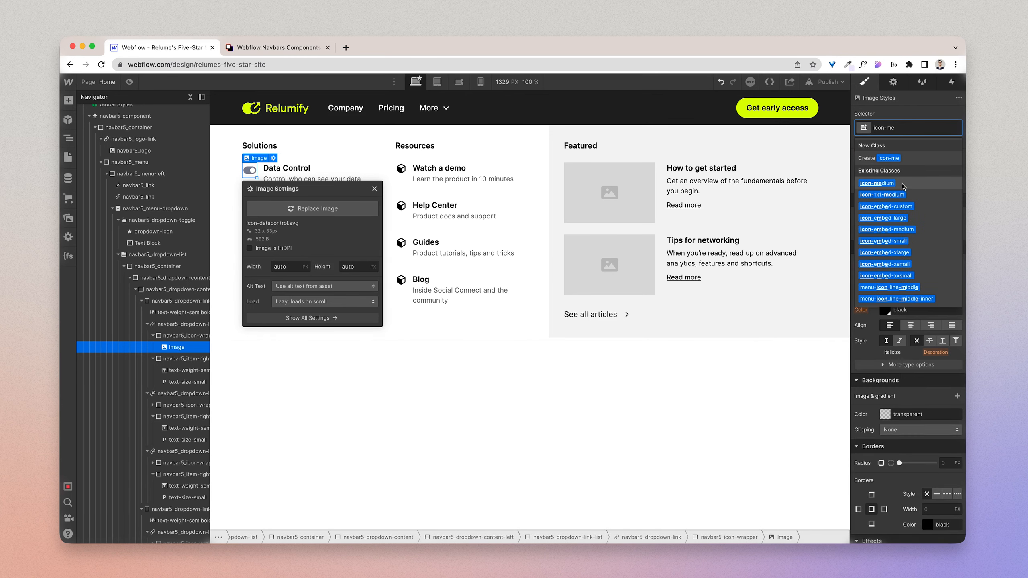
click(901, 183)
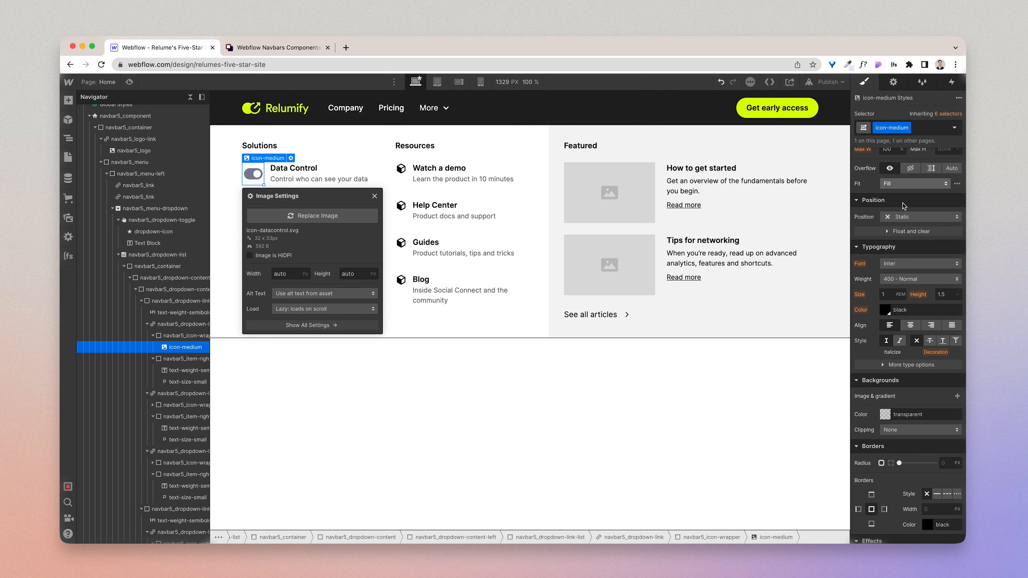
scroll(903, 230, up, 3)
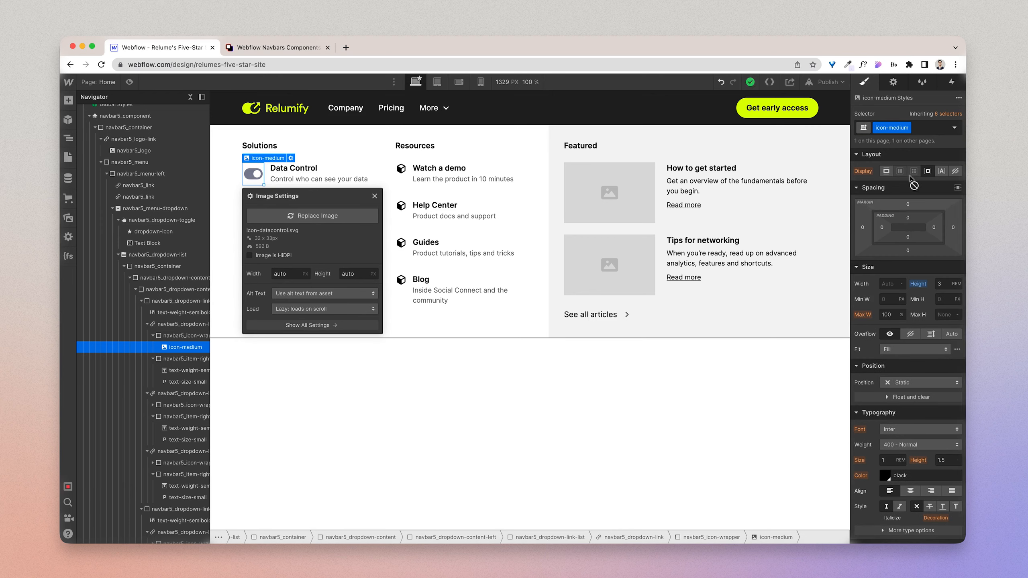
Step: Switch the Data Control icon's class back to icon-small
click(923, 128)
key(BackSpace)
text(icon-sm)
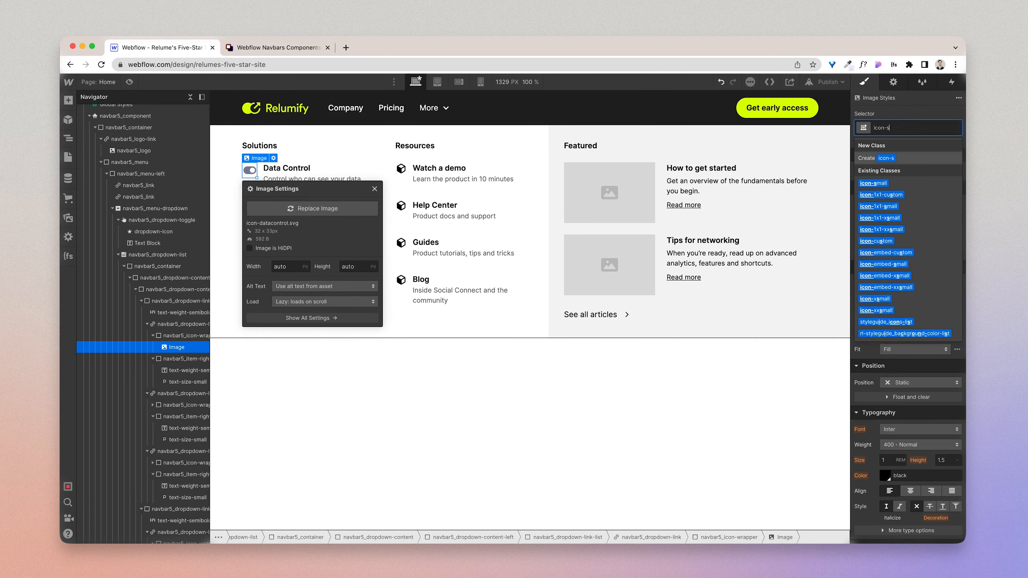
click(917, 184)
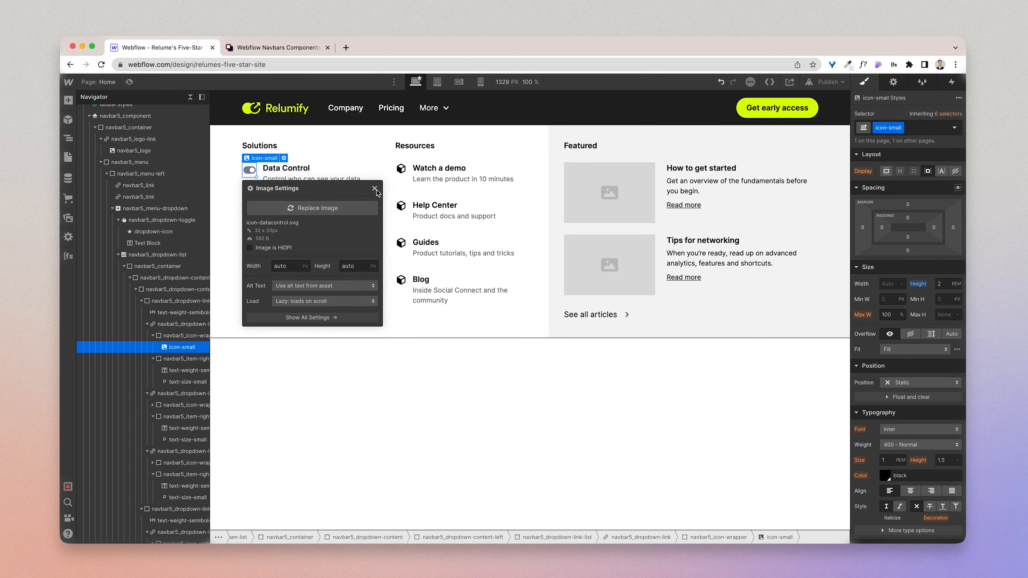
Step: Close the image settings and replace the Insights Syncing icon's class with icon-small
click(374, 189)
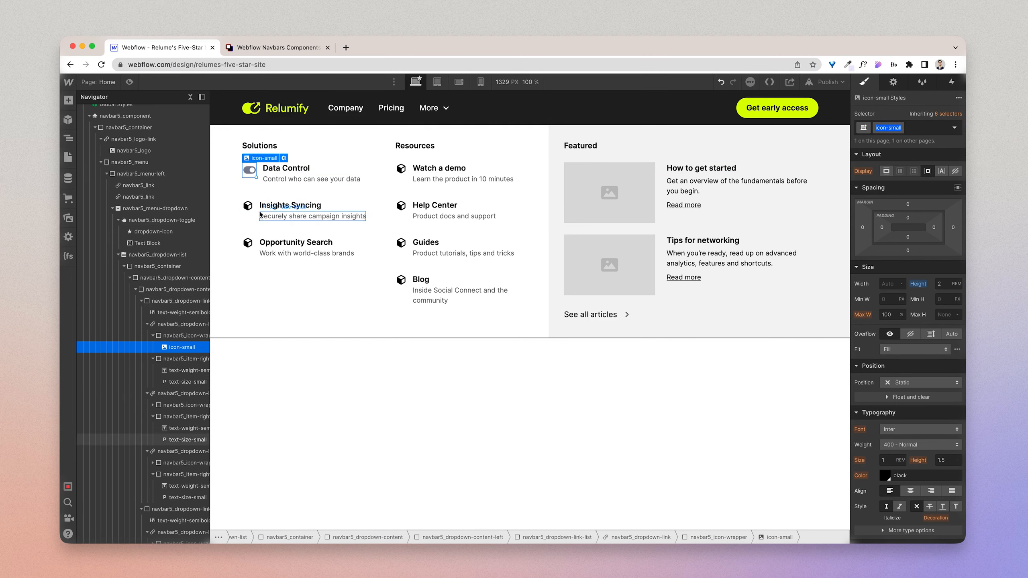
click(248, 205)
click(933, 132)
key(BackSpace)
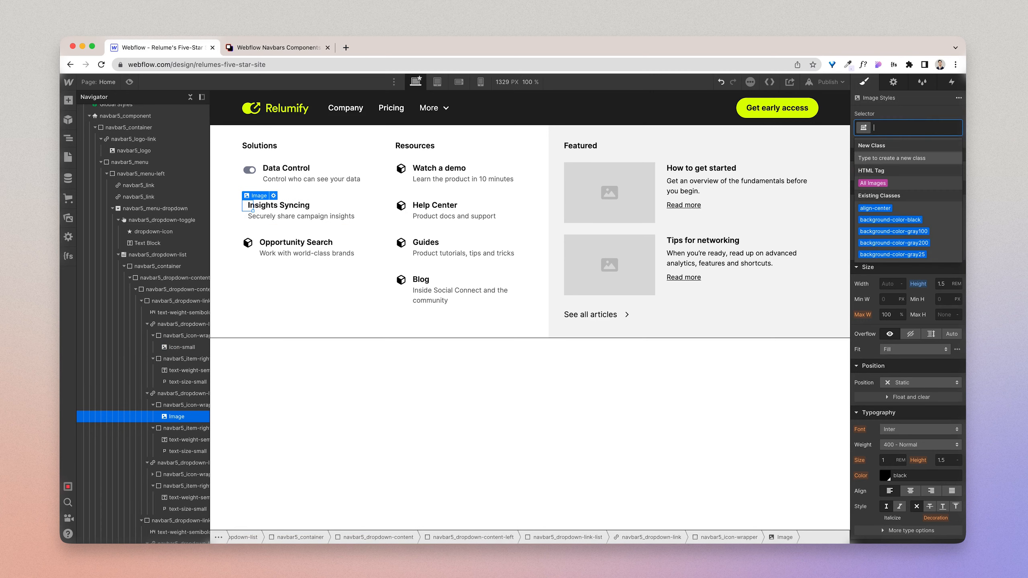
text(icon-small)
key(Return)
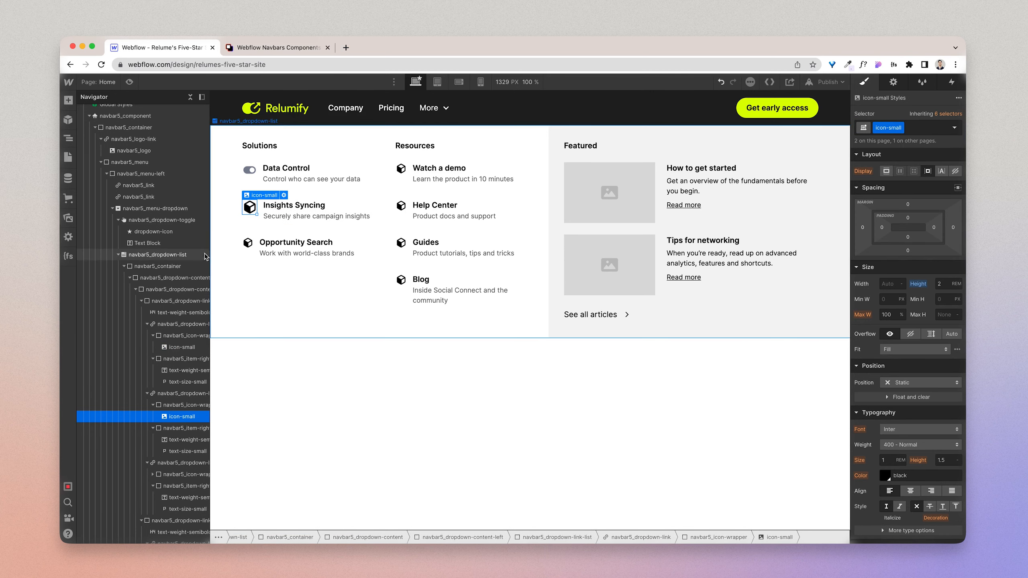
Step: Replace the Opportunity Search icon's class with icon-small and select the Watch a demo icon
click(248, 243)
click(926, 129)
key(BackSpace)
text(icon-small)
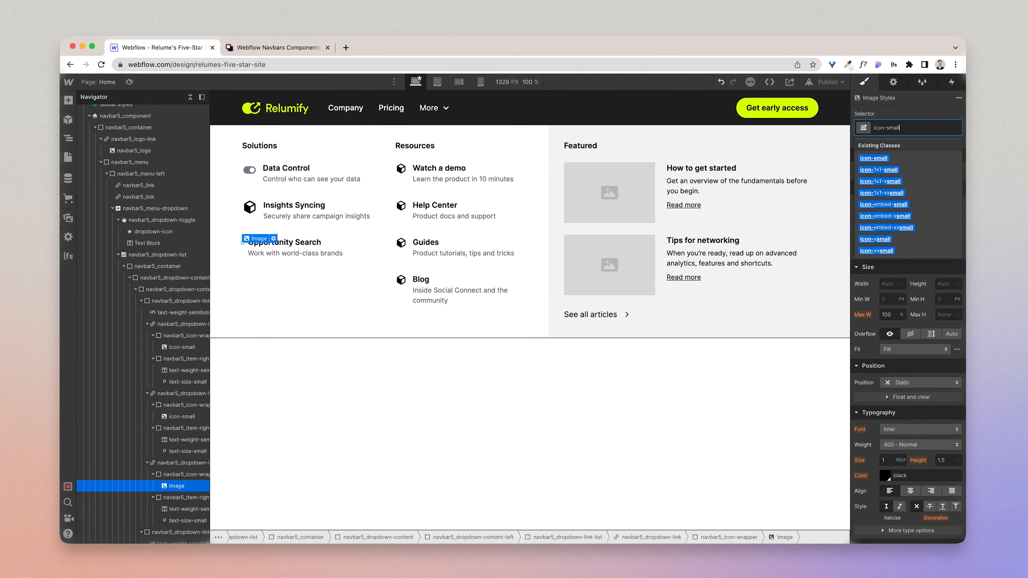
key(Return)
click(400, 172)
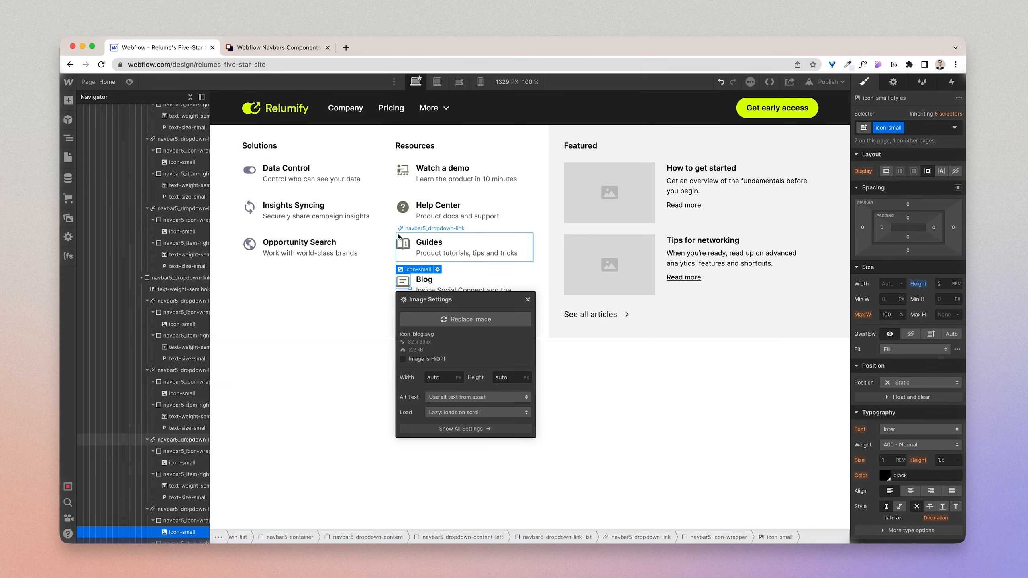
Step: Select the Data Control link block and measure the matching menu item's inner padding in the Figma design
click(398, 236)
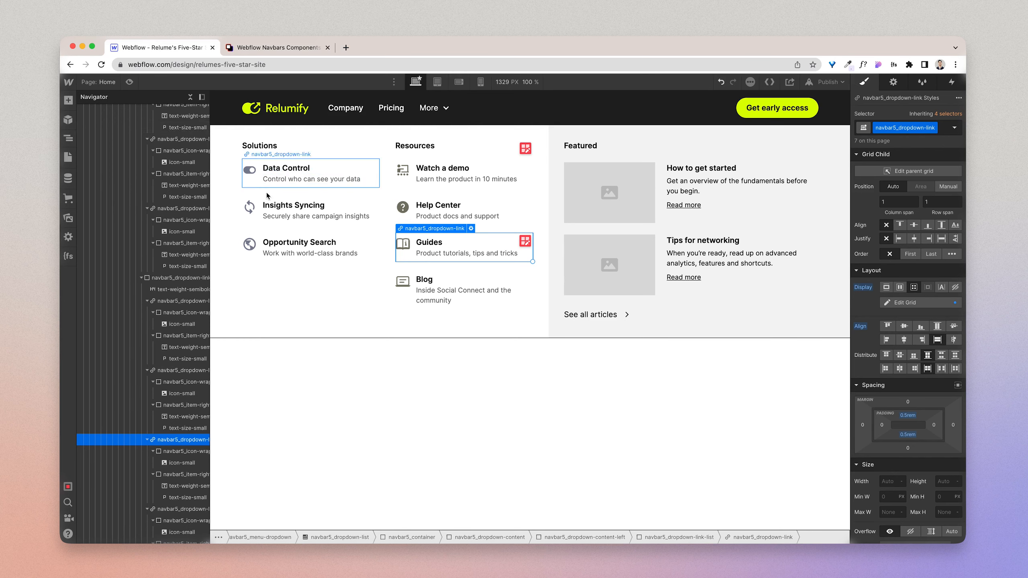
click(250, 185)
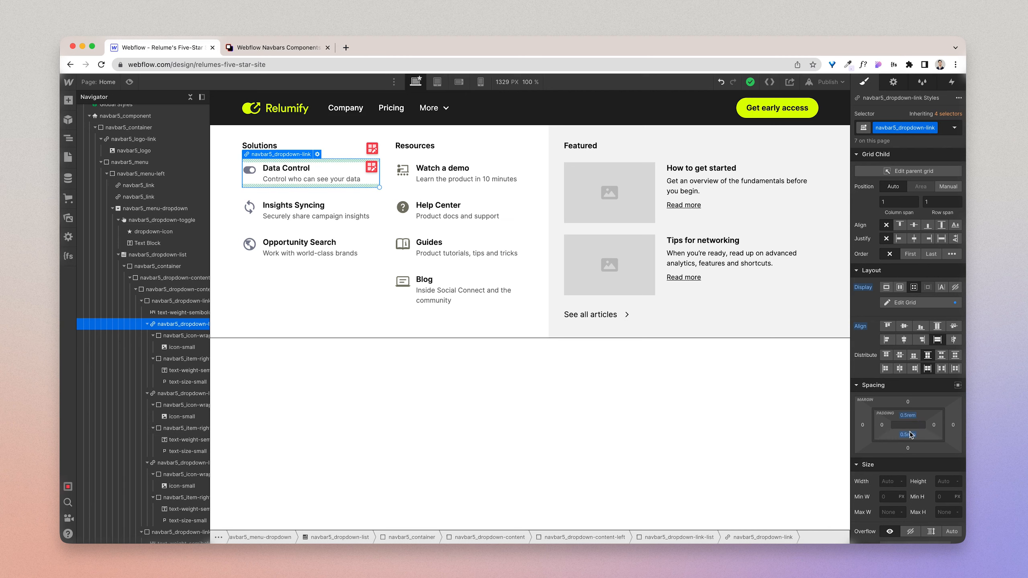
key(ctrl+Right)
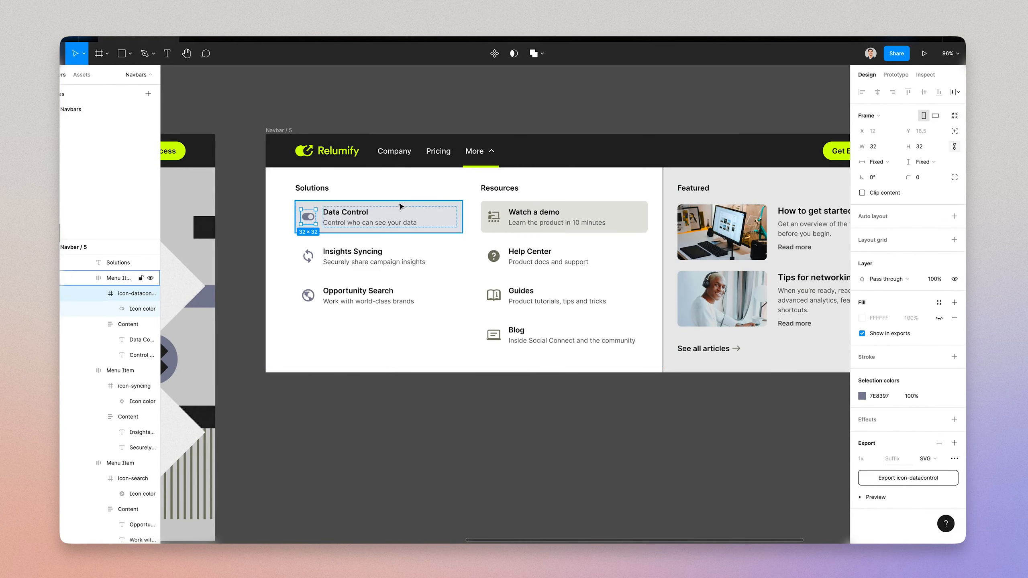
click(399, 206)
key(alt)
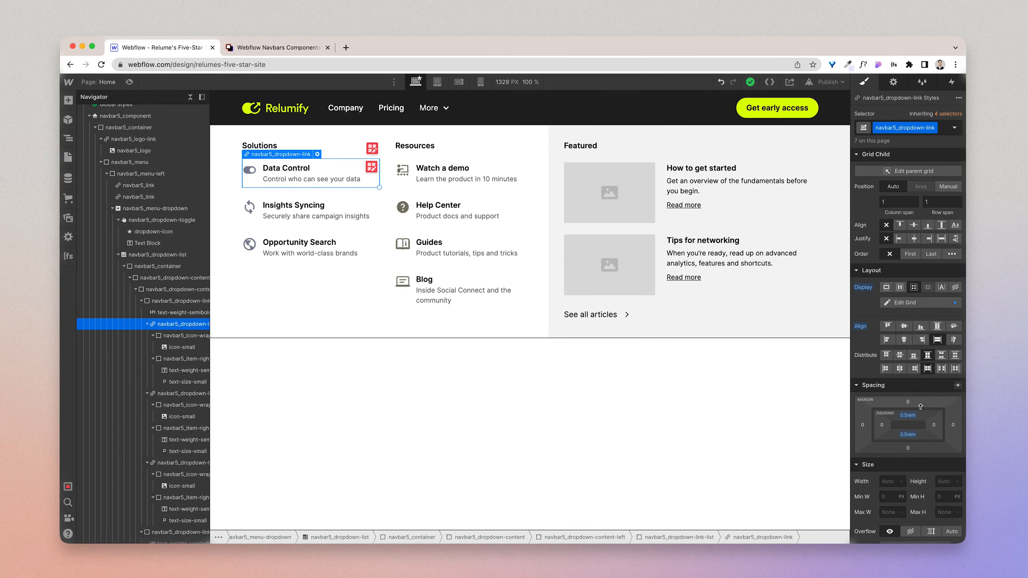
Step: Set the padding of the navbar5_dropdown-link class to 0.75 rem on all four sides
click(911, 416)
text(16)
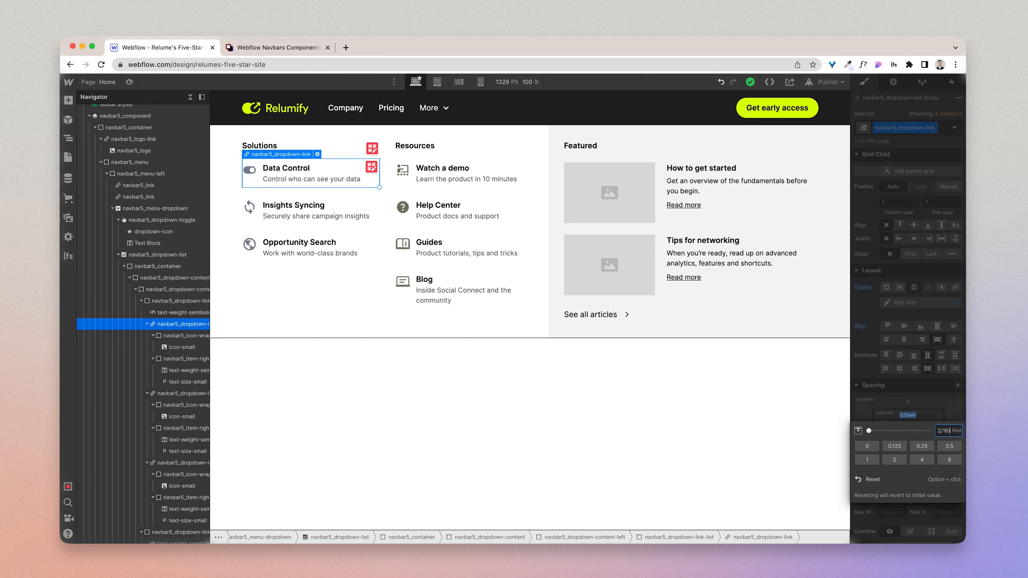
key(Return)
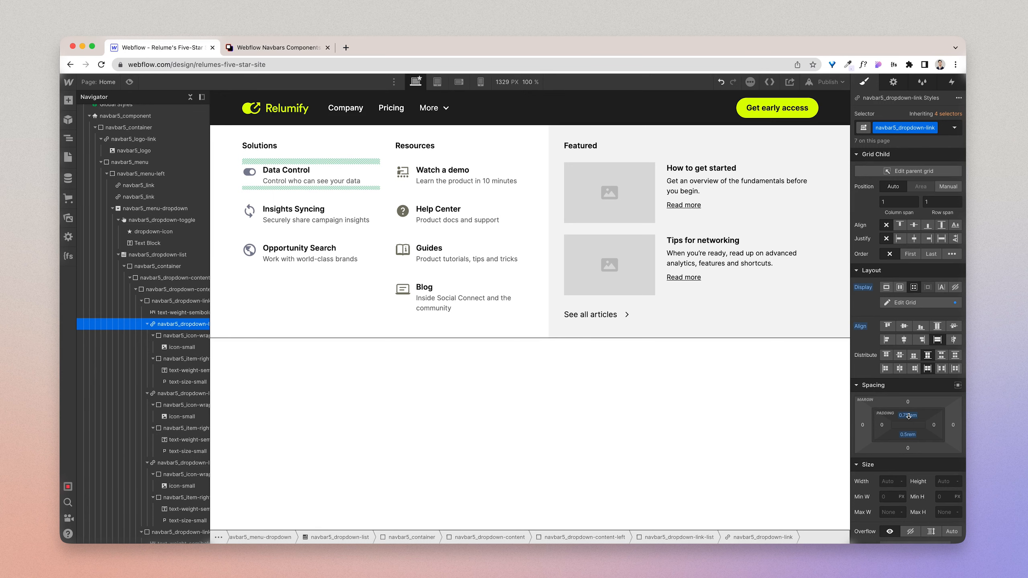
shift+click(908, 416)
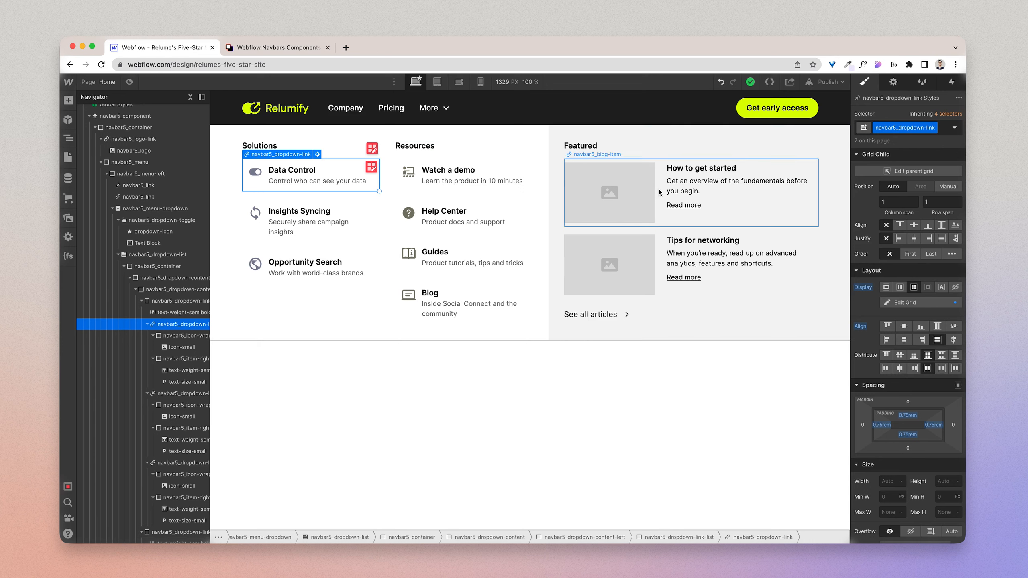
Step: Set the column gap of the dropdown link's grid to 1 rem
click(916, 302)
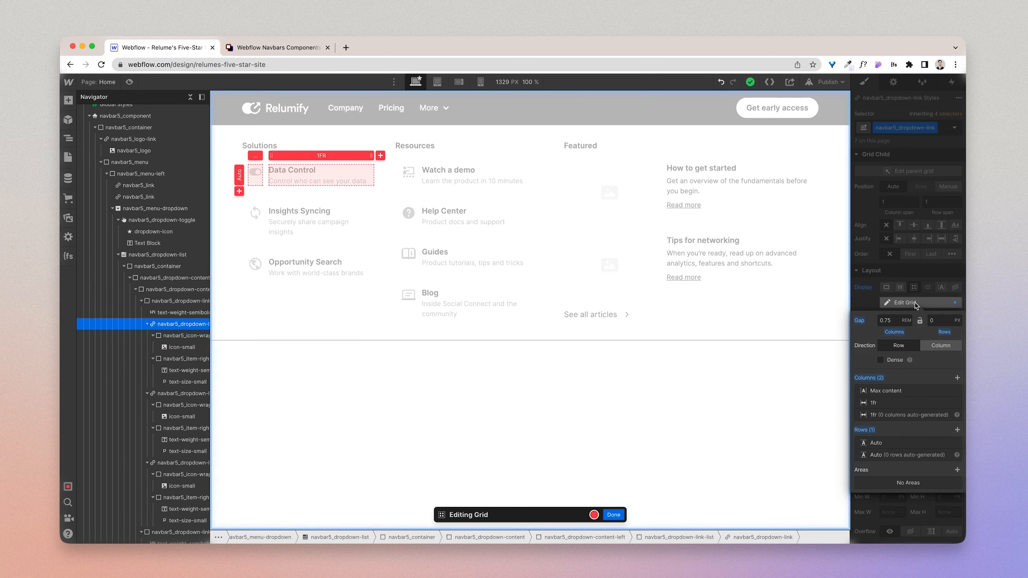
click(886, 318)
text(1)
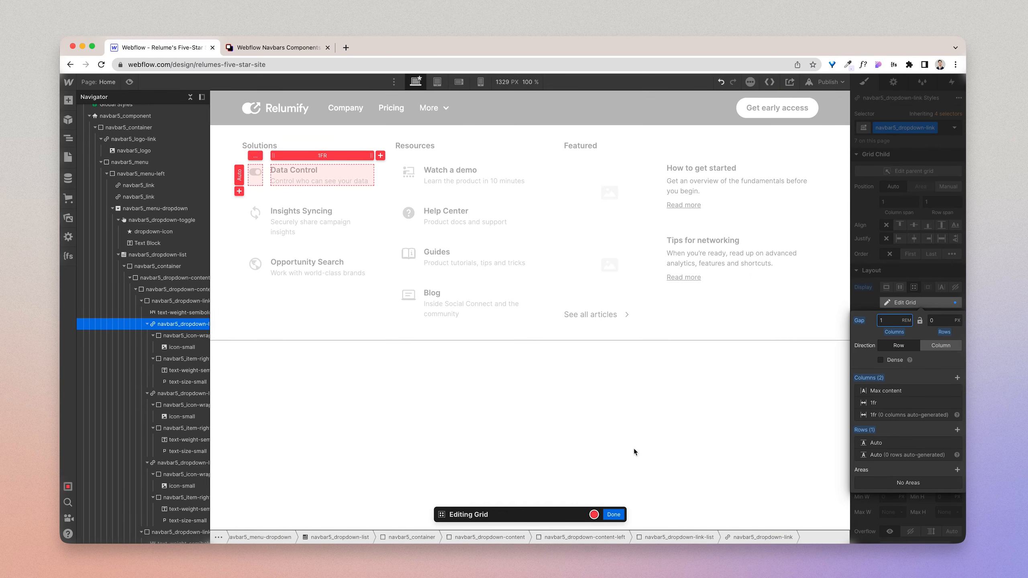
click(613, 514)
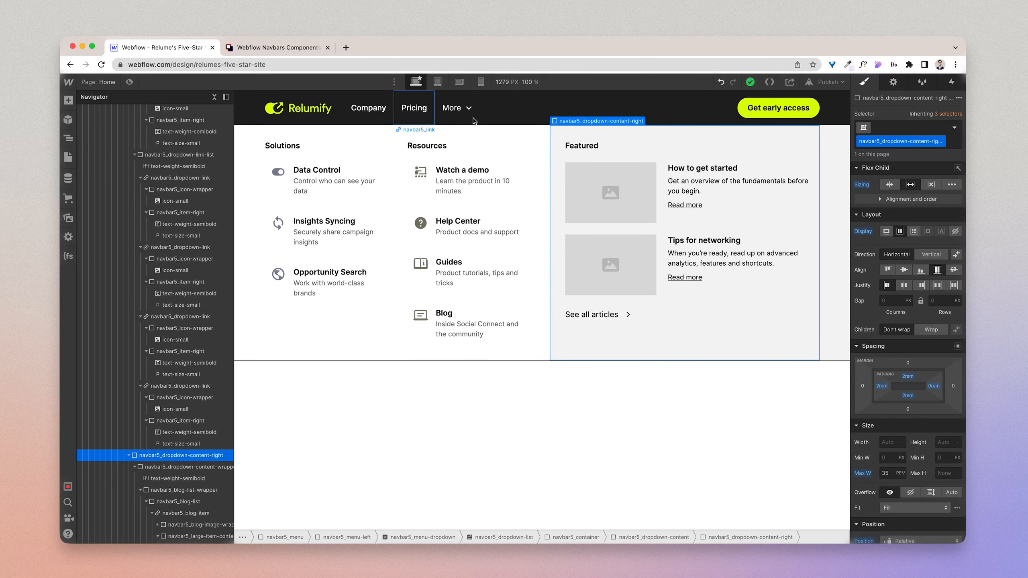
Step: Select the Data Control link block and check the Menu frame's spacing around both link columns in the Figma design
click(473, 118)
click(279, 193)
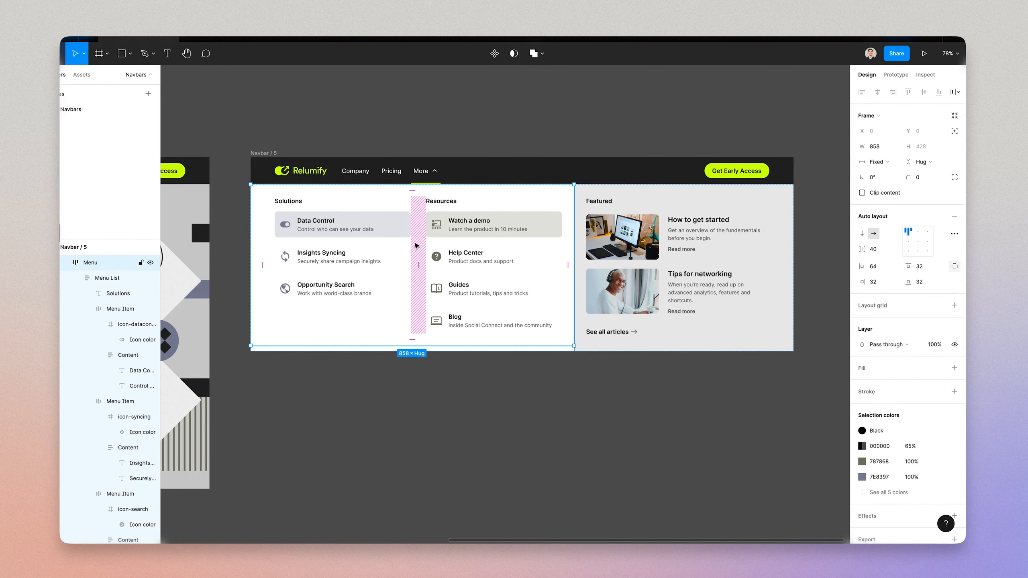
scroll(375, 239, up, 3)
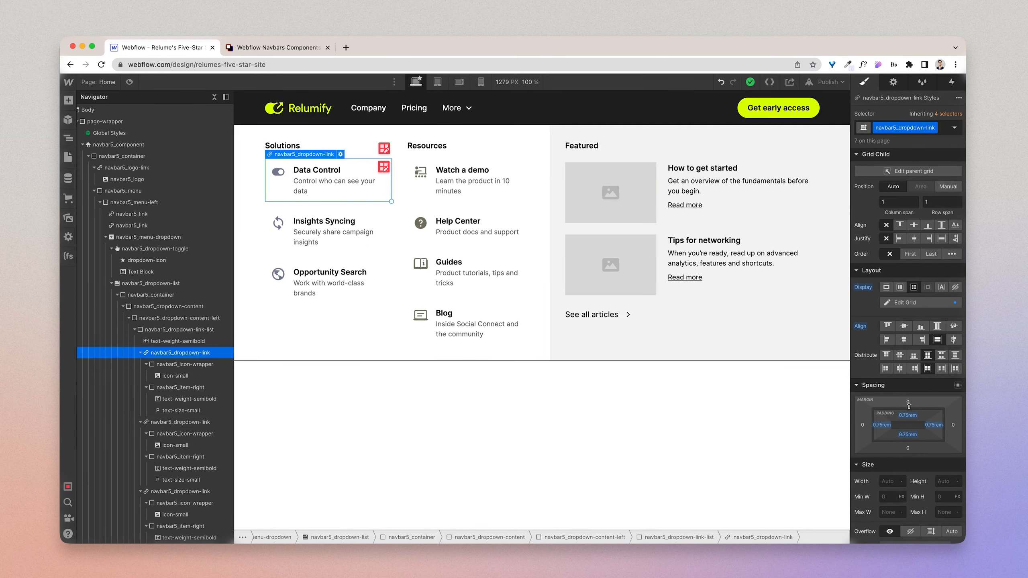
Step: Add a purple-hover combo class to the Data Control link block
click(943, 130)
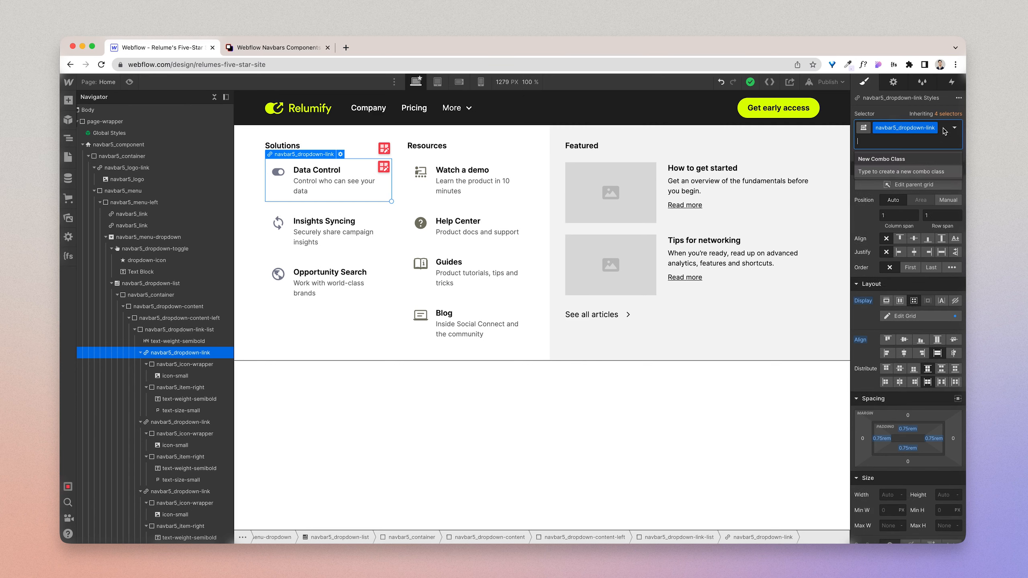
text(purple-hover)
key(Return)
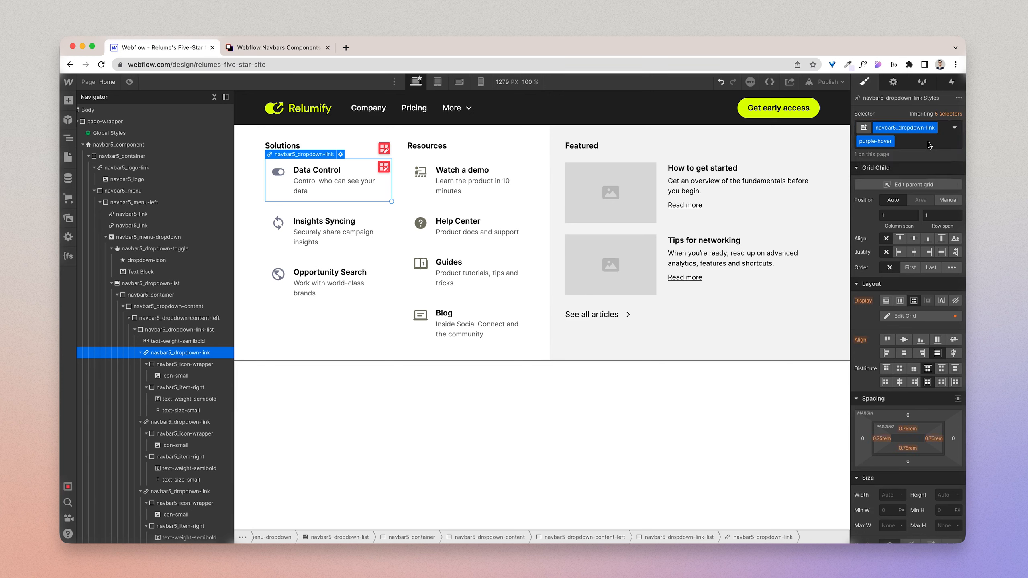
Step: Remove purple-hover from the Data Control link and give the base navbar5_dropdown-link class a 0.5 rem corner radius as in the Figma design
click(925, 142)
key(BackSpace)
click(895, 118)
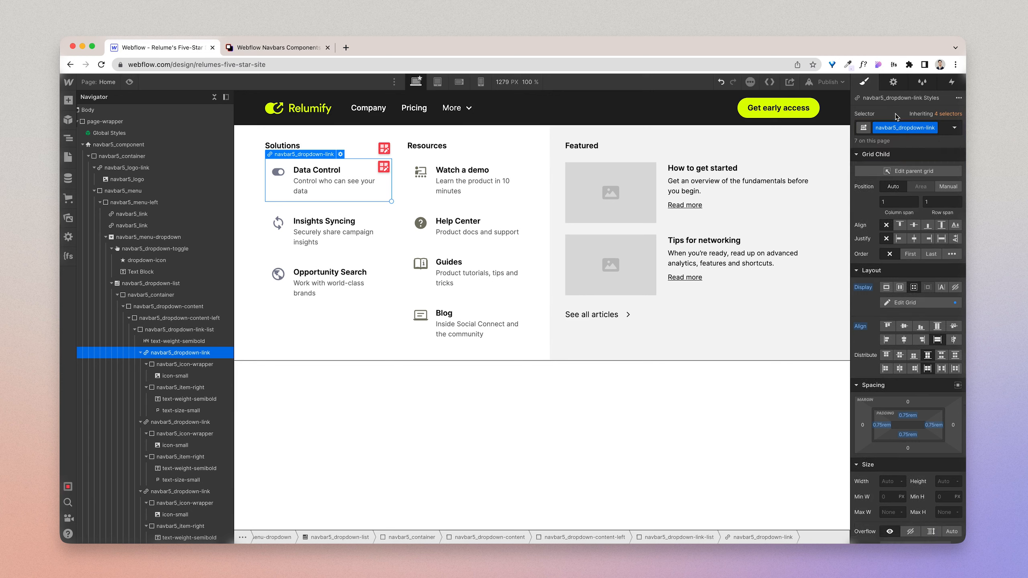
scroll(924, 352, down, 5)
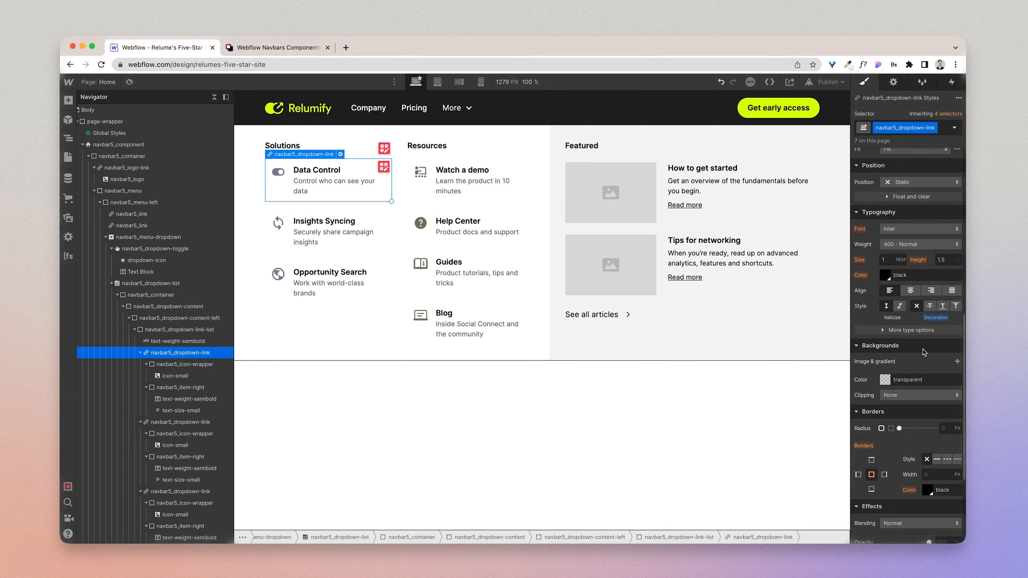
click(945, 427)
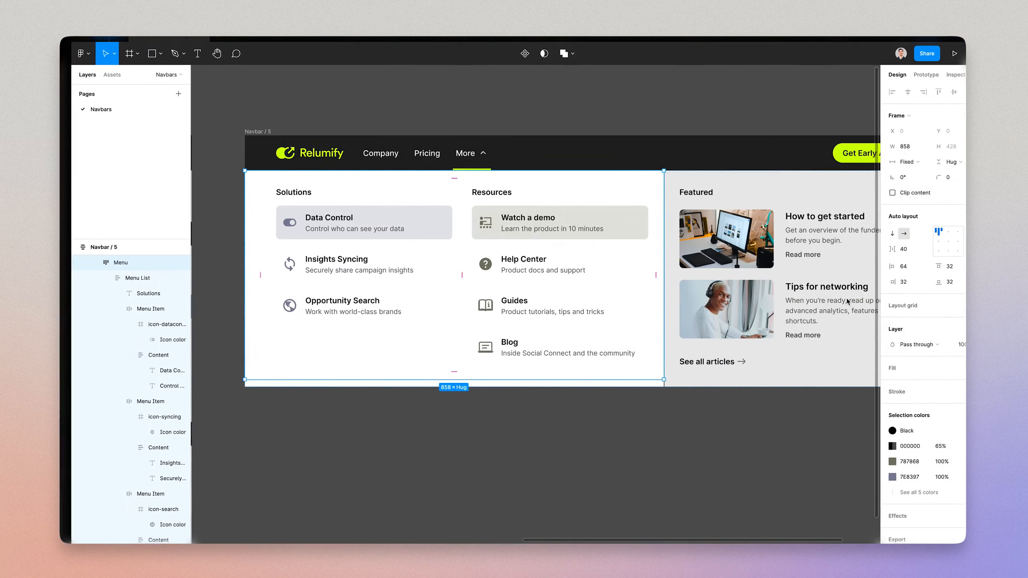
click(418, 228)
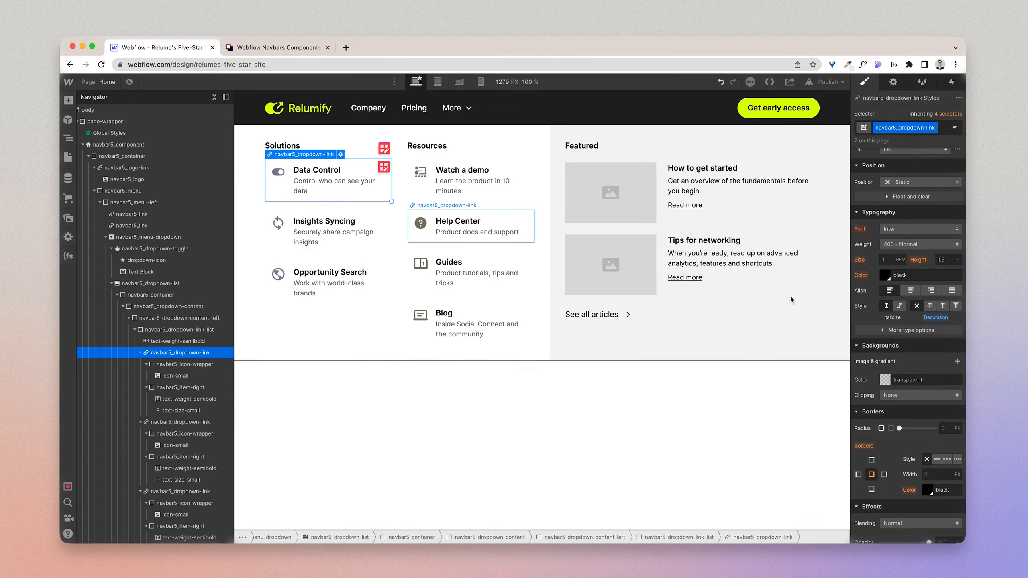
click(947, 429)
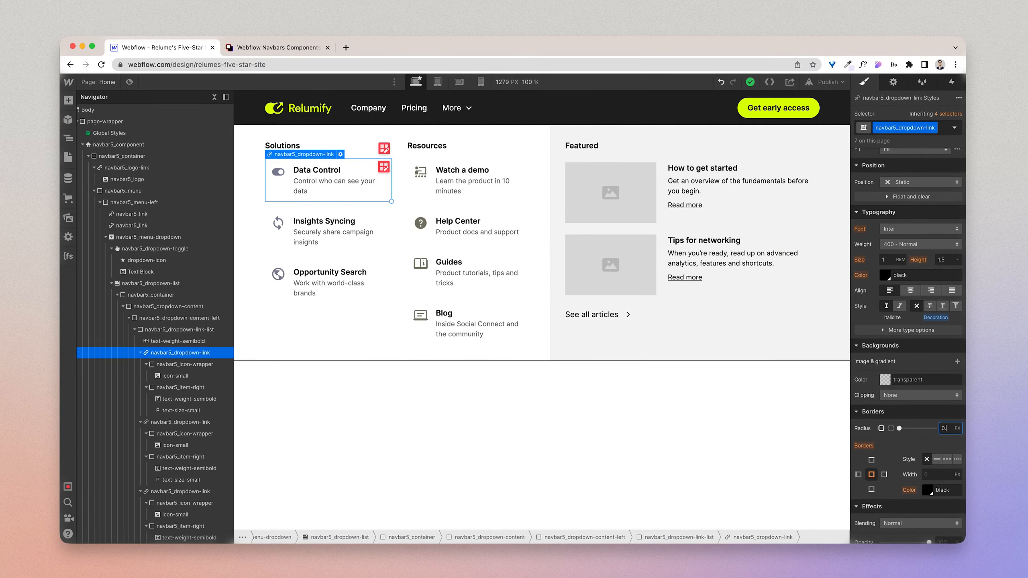
key(Return)
Step: Reapply the purple-hover combo class to the Data Control link and switch to its Hover state
click(945, 129)
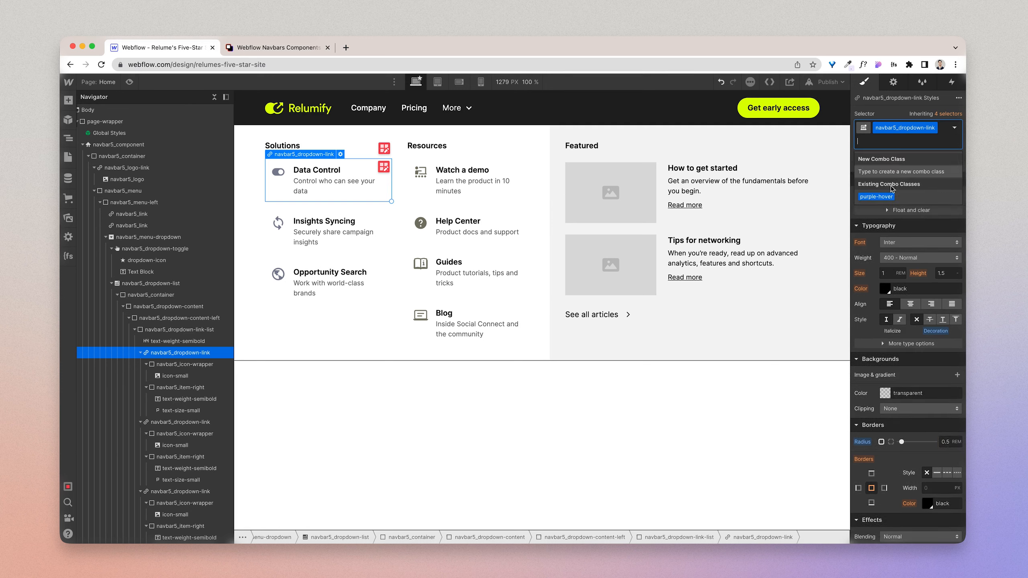
click(876, 196)
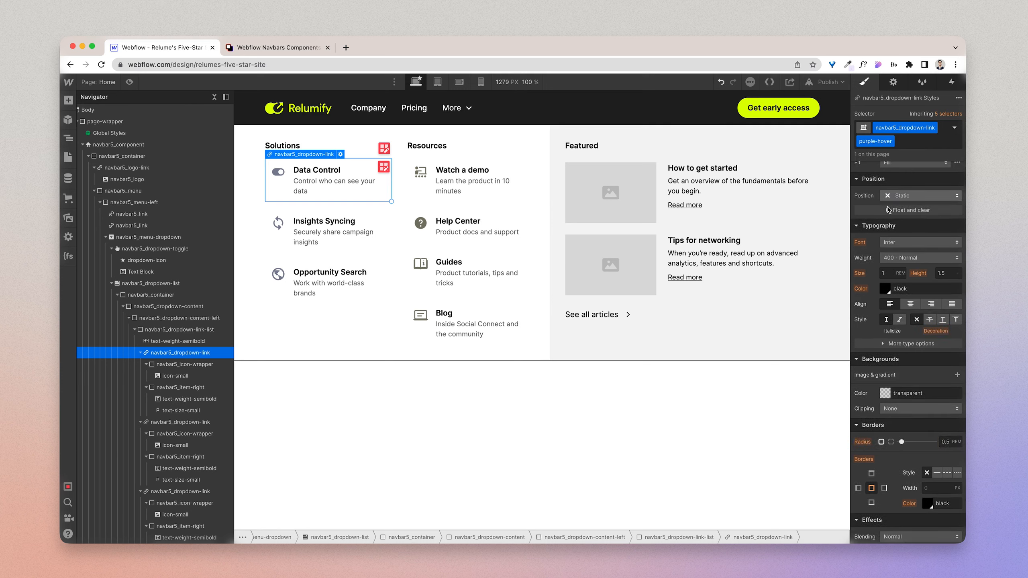
click(955, 127)
click(923, 183)
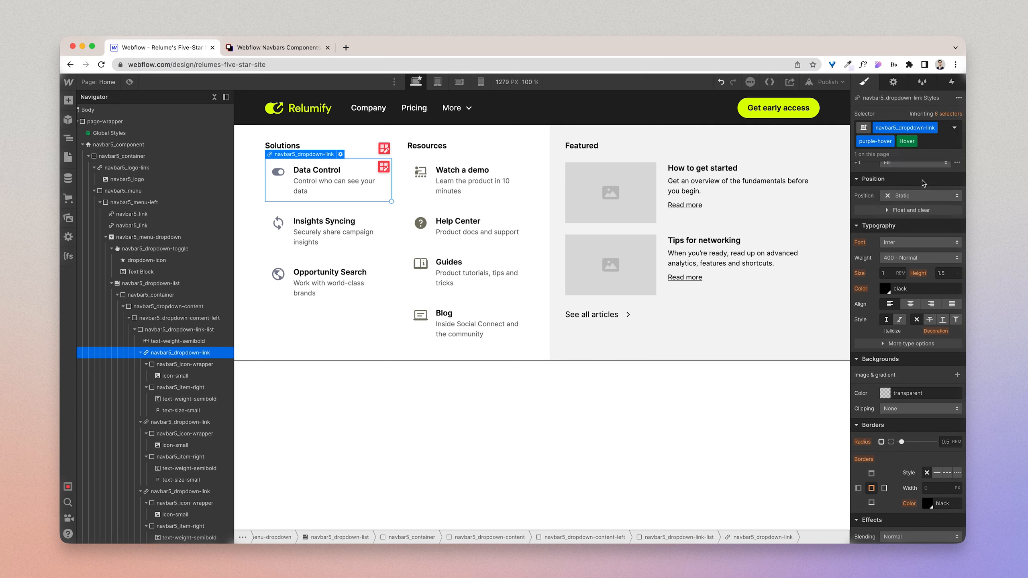
Step: Set the hover background to #7e8397, sampled from the Data Control icon, at 20% opacity, and open the class's list of states
click(885, 393)
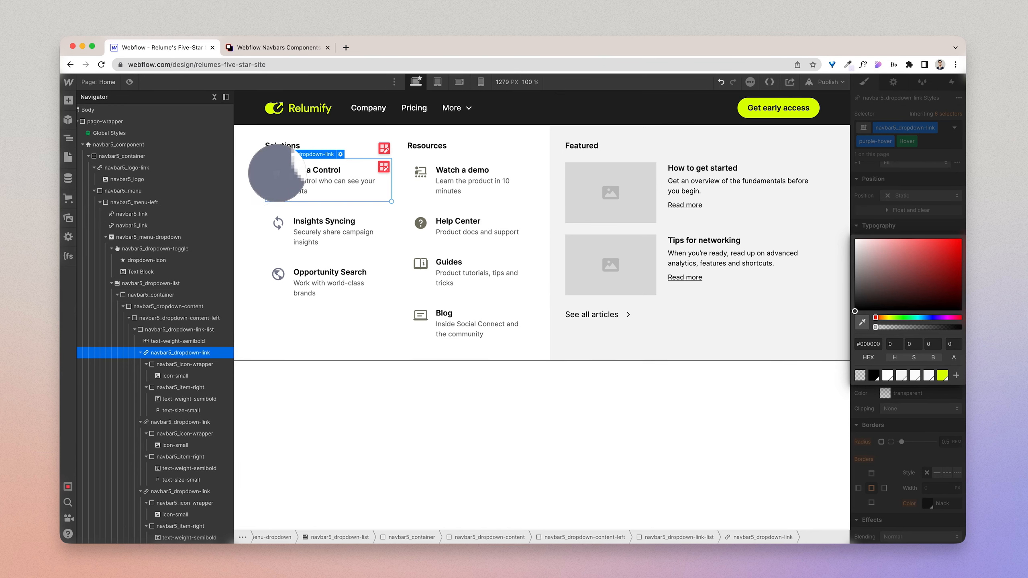
click(276, 173)
click(950, 344)
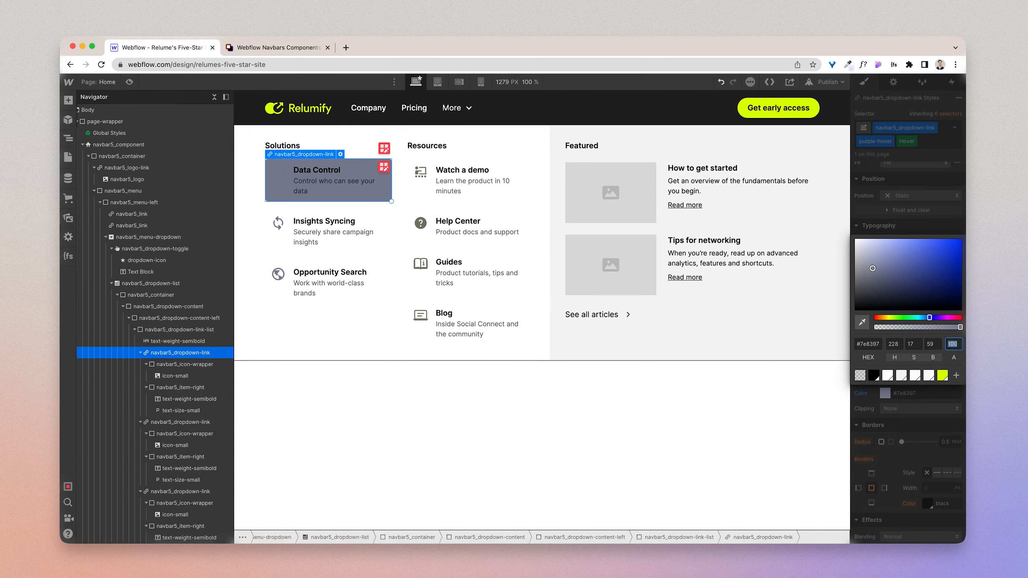
key(Return)
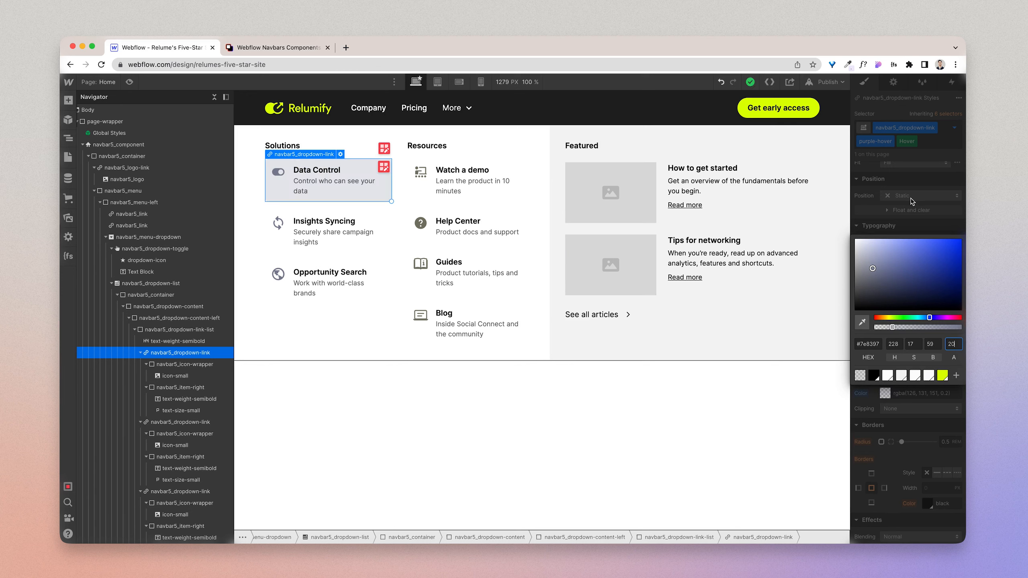
key(Escape)
click(954, 128)
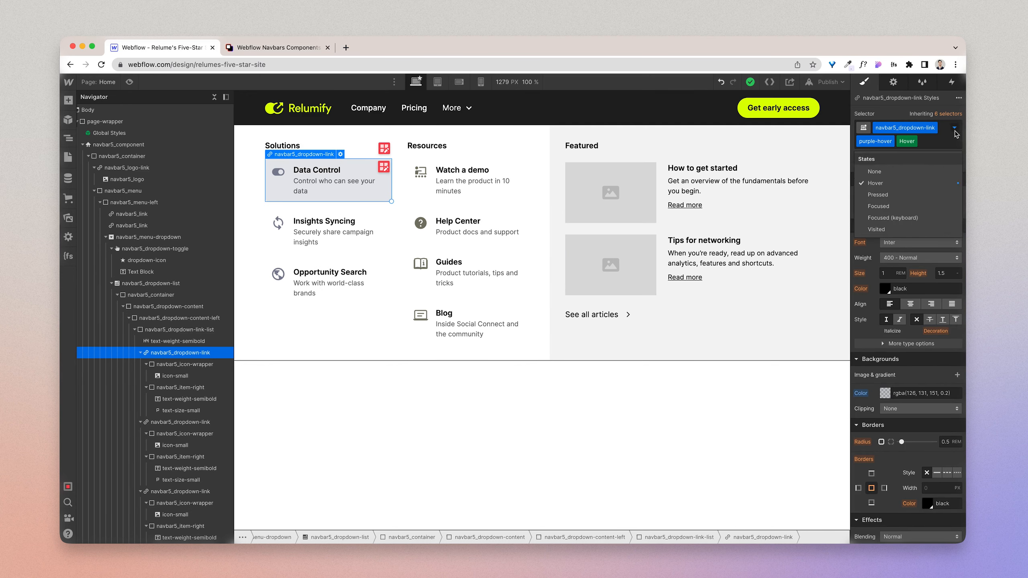
Step: Return the Data Control link's purple-hover class from the Hover state to None
click(927, 172)
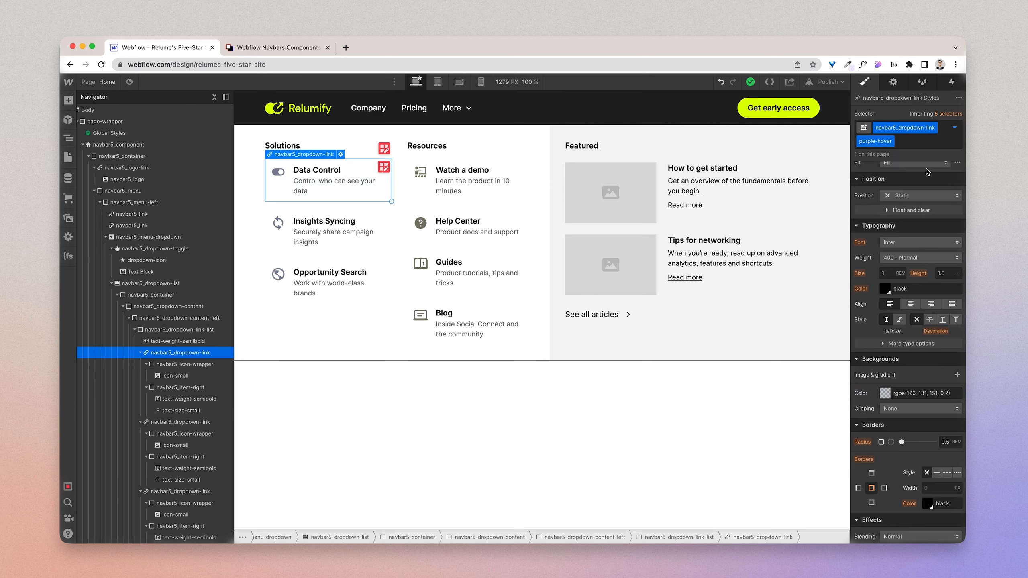
scroll(926, 306, down, 4)
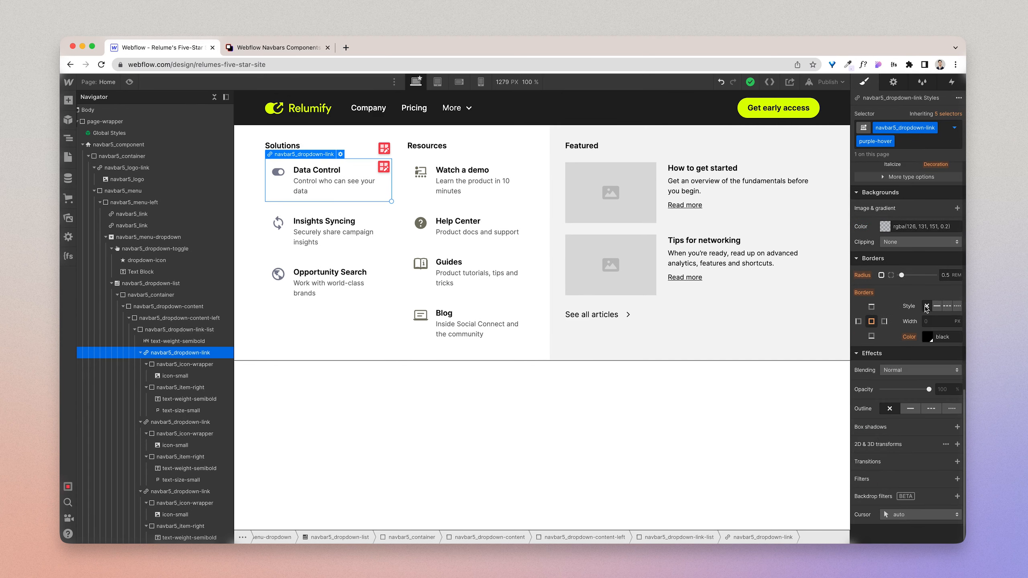
click(957, 444)
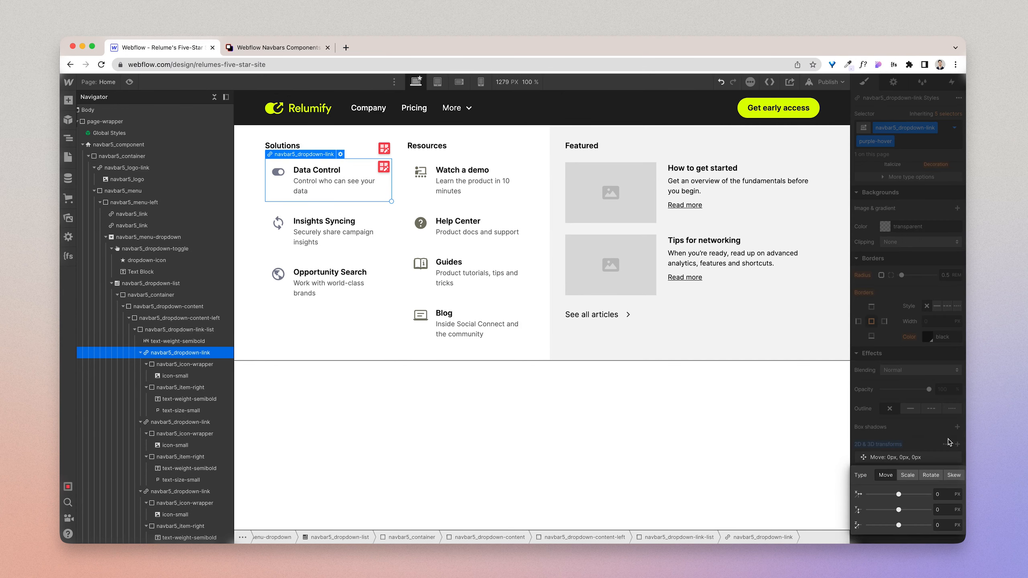
click(896, 446)
alt+click(894, 446)
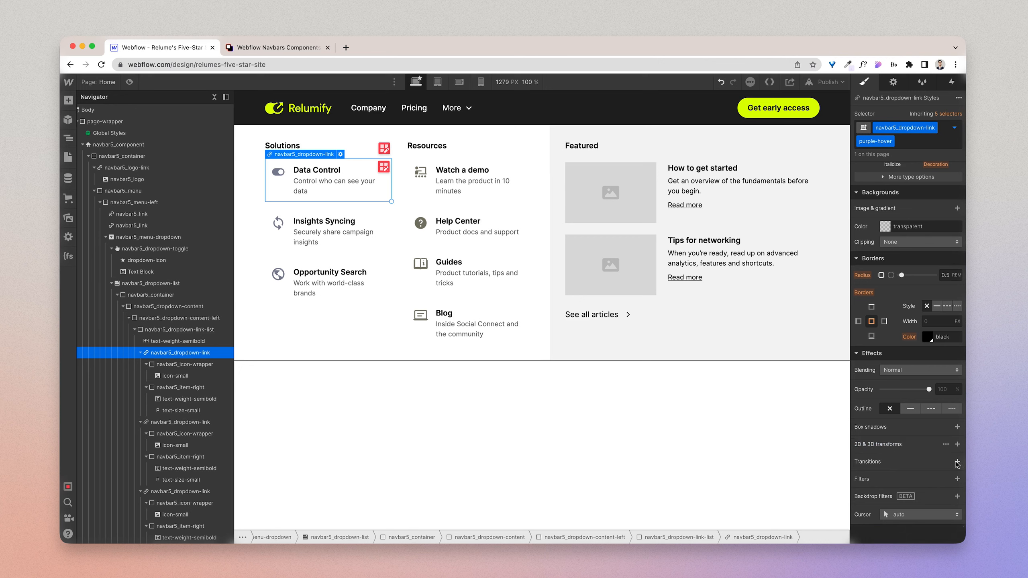
Step: Add an All Properties transition of 200 ms with ease easing to the purple-hover class
click(957, 462)
click(927, 492)
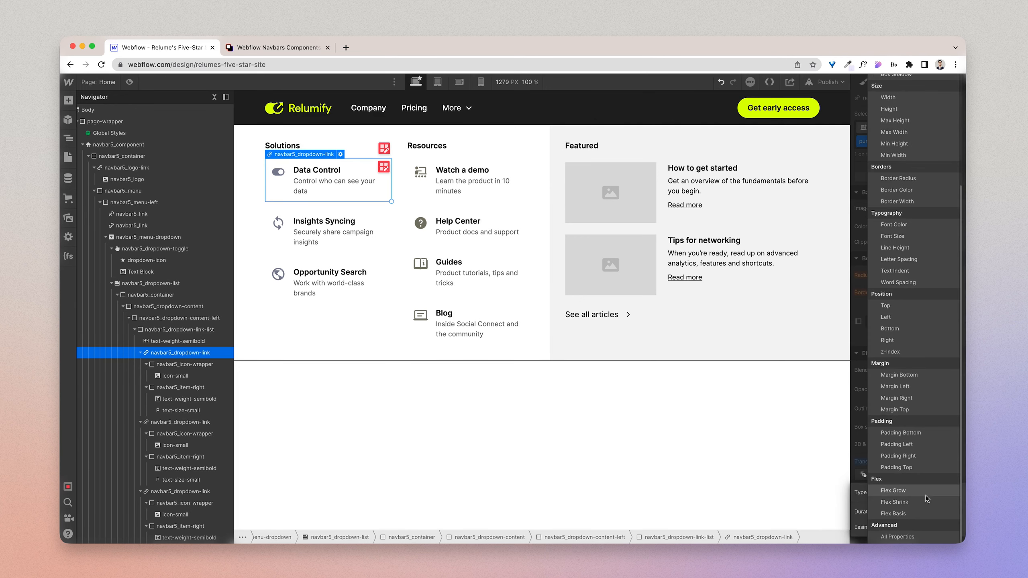
click(914, 537)
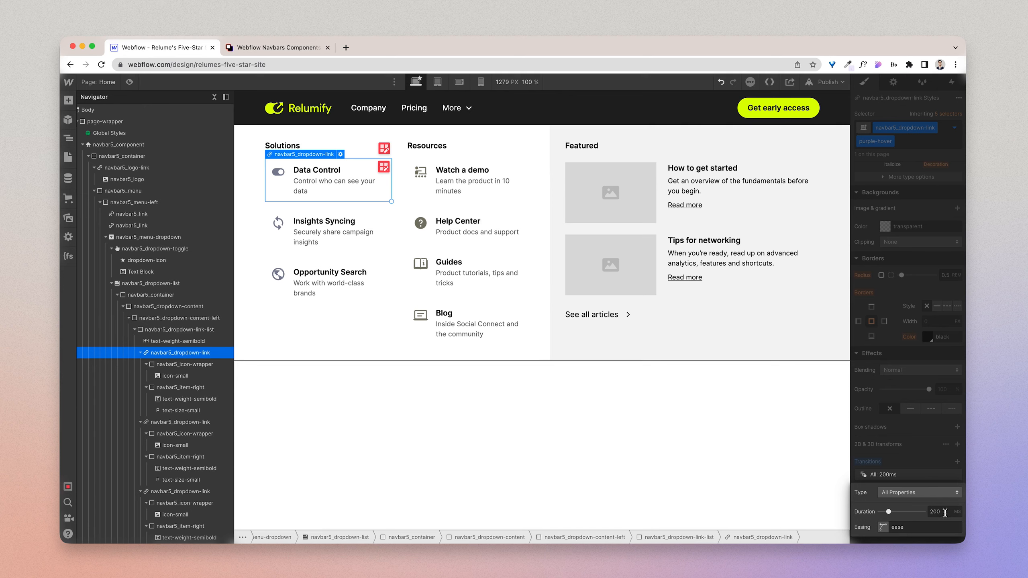
click(935, 457)
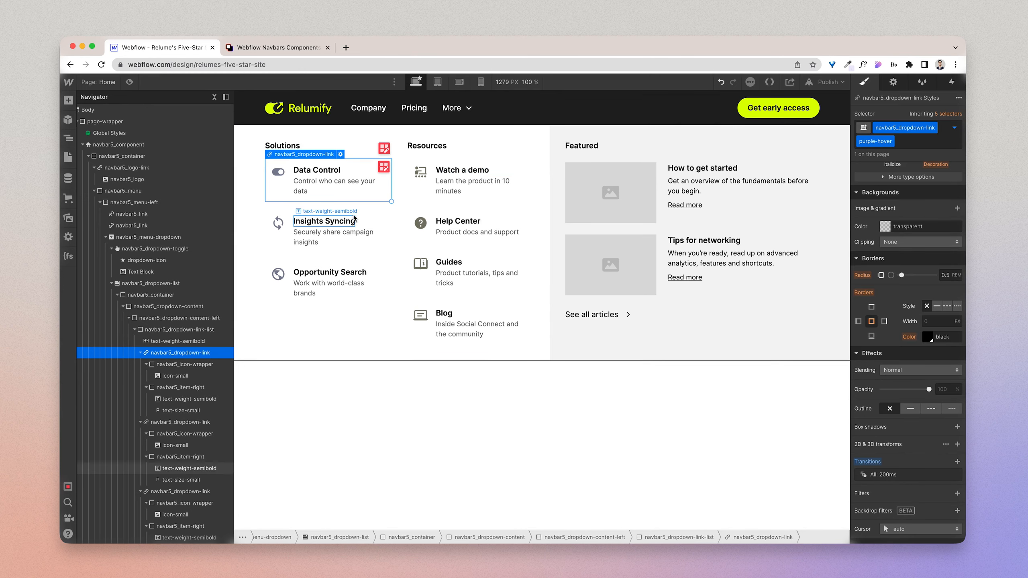
Step: Apply the existing purple-hover combo class to the Insights Syncing and Opportunity Search links
click(367, 211)
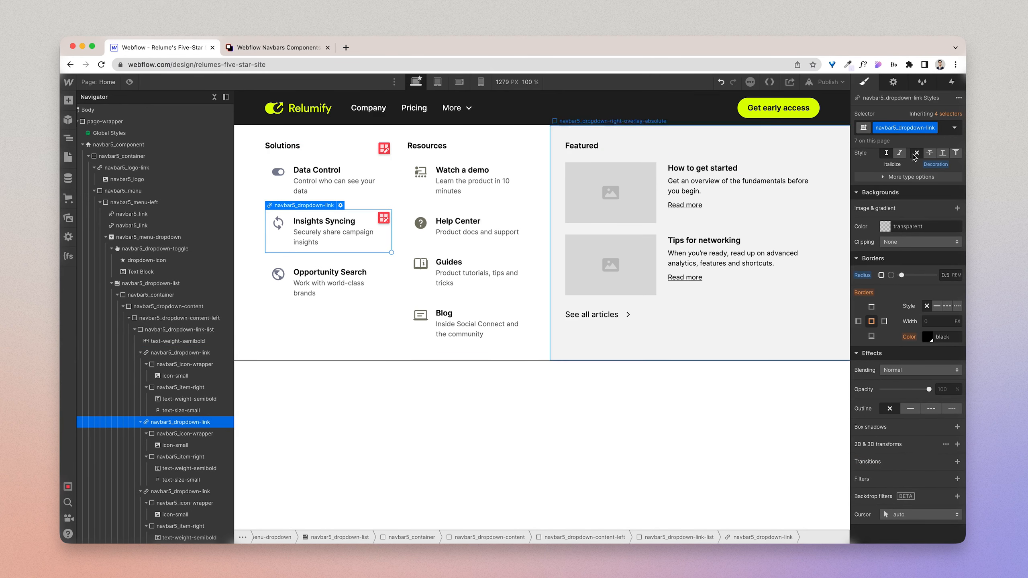
click(944, 130)
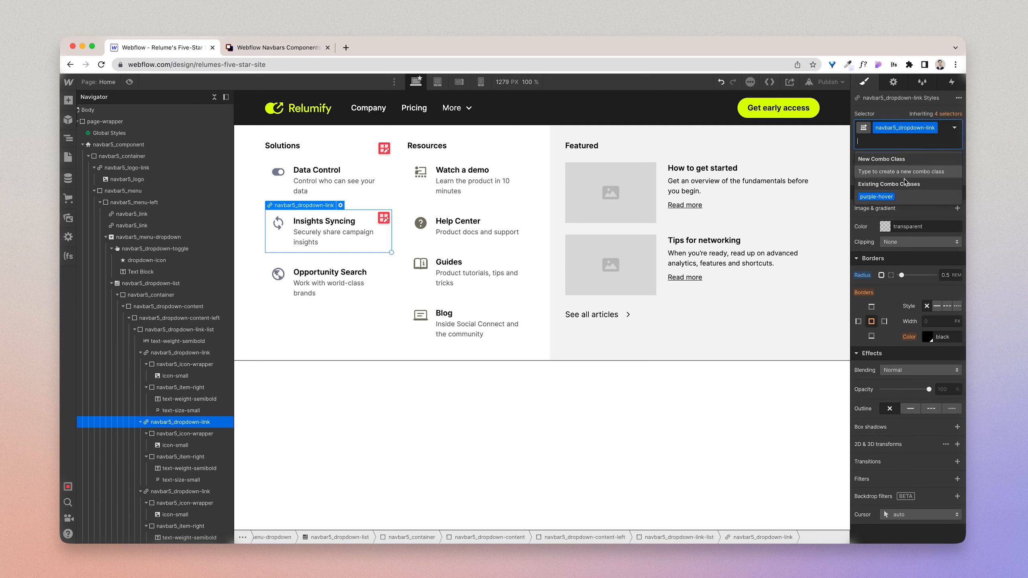
click(876, 196)
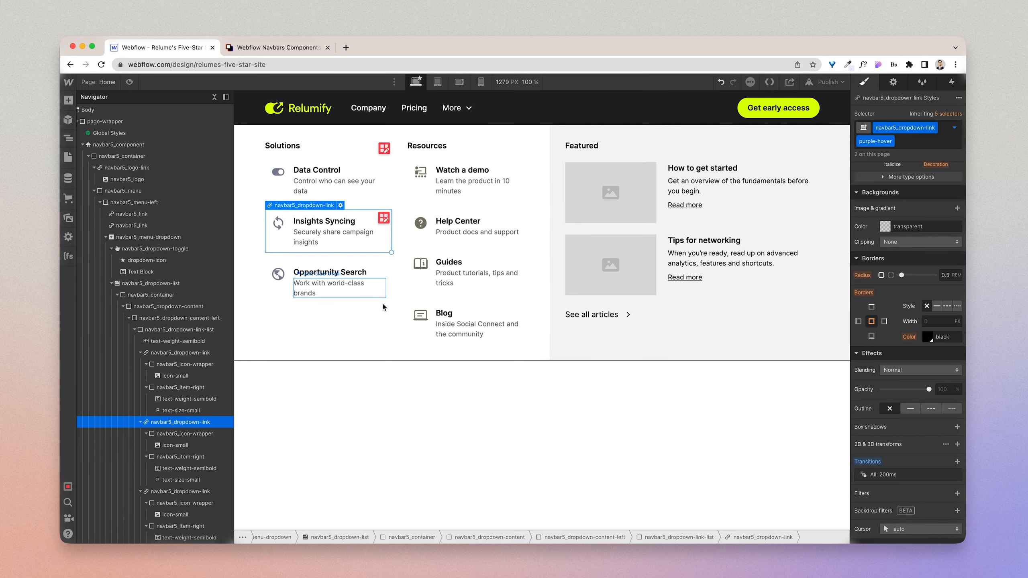
click(382, 302)
click(947, 130)
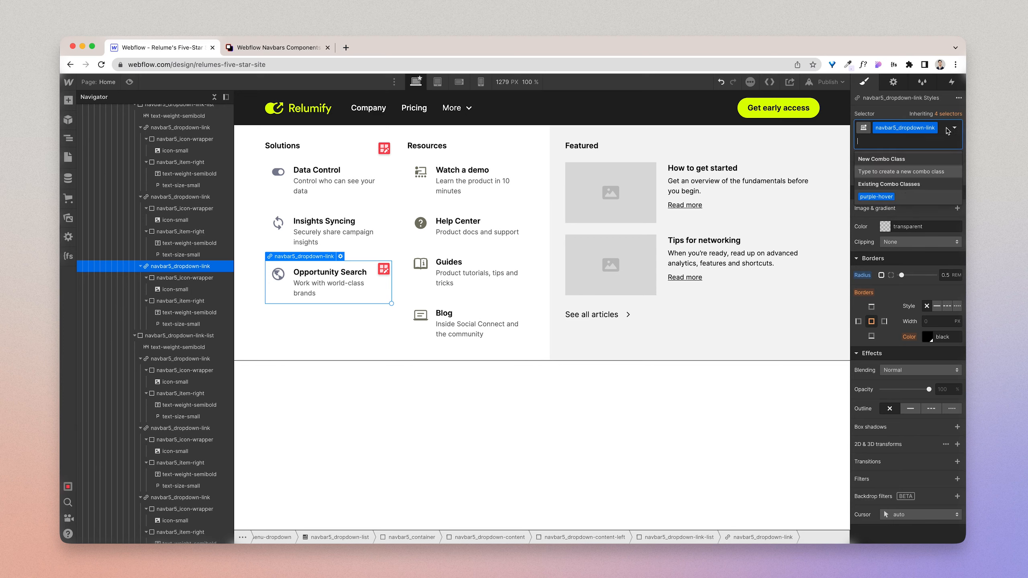
click(890, 198)
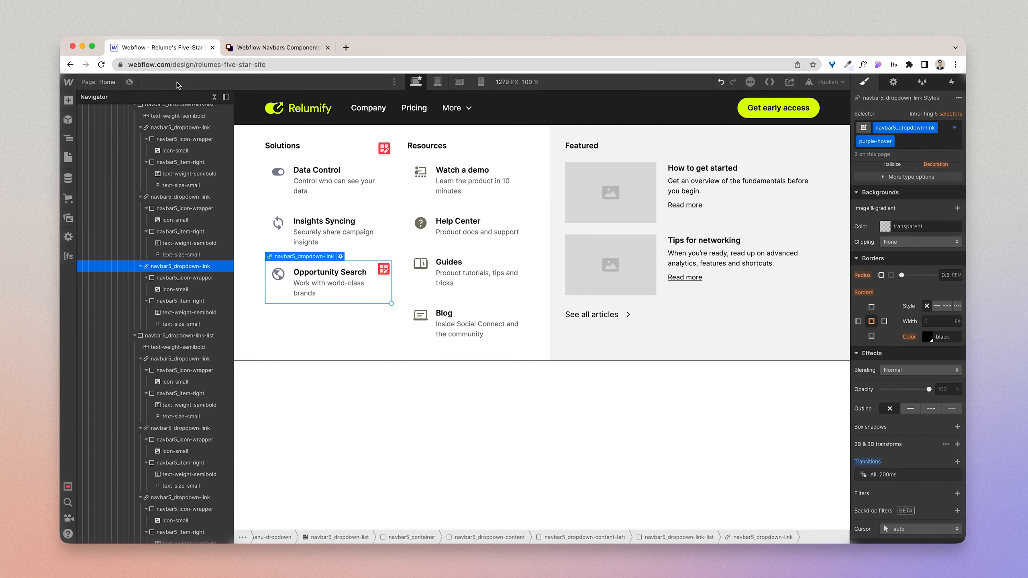
Step: Preview the page to check the More dropdown's link hover effects, and return to the designer
click(130, 82)
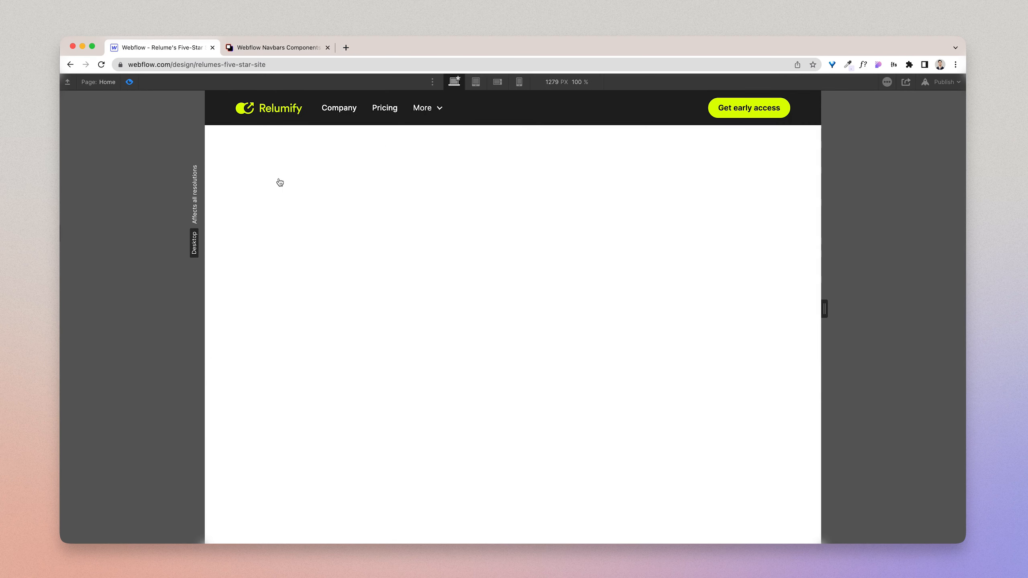
mouse_move(432, 96)
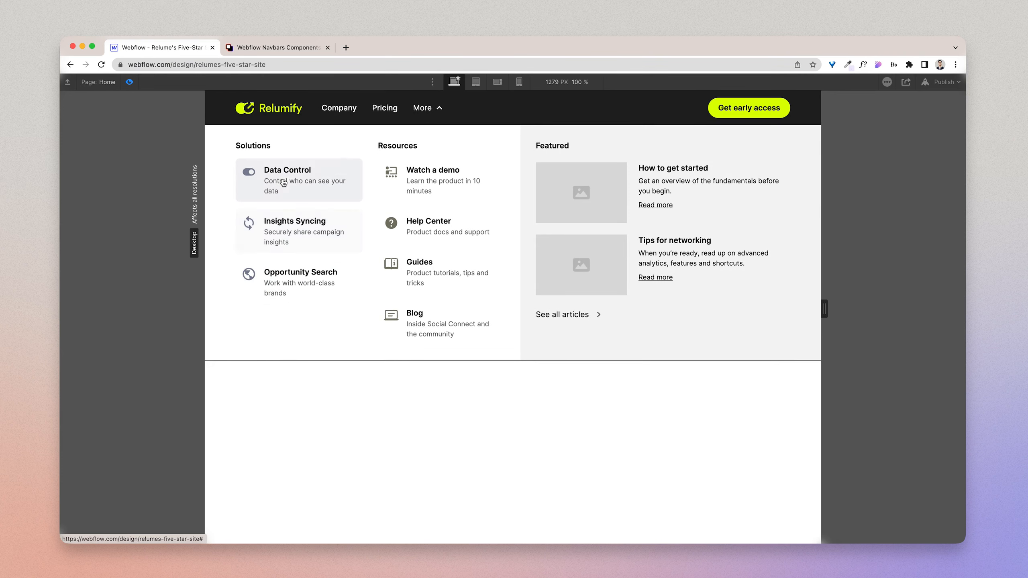
click(130, 82)
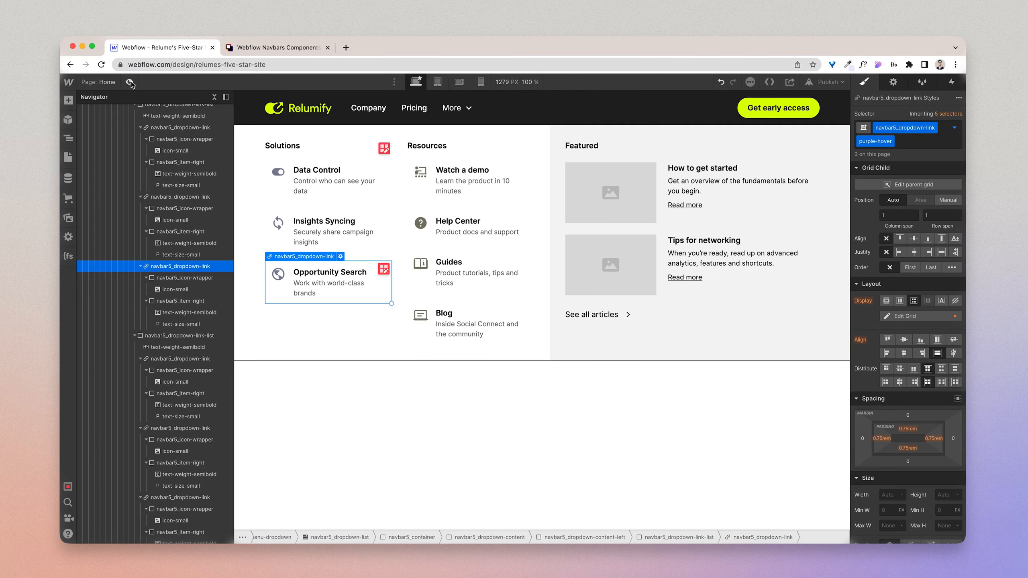
Step: Create a green-hover combo class on the Watch a demo link and switch to its Hover state
click(428, 190)
click(945, 128)
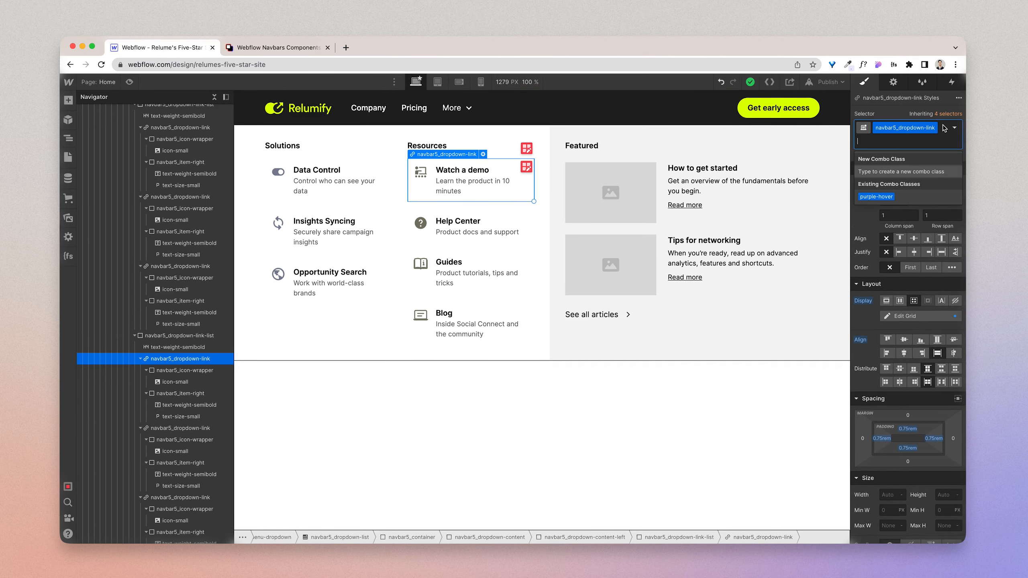
text(green-hover)
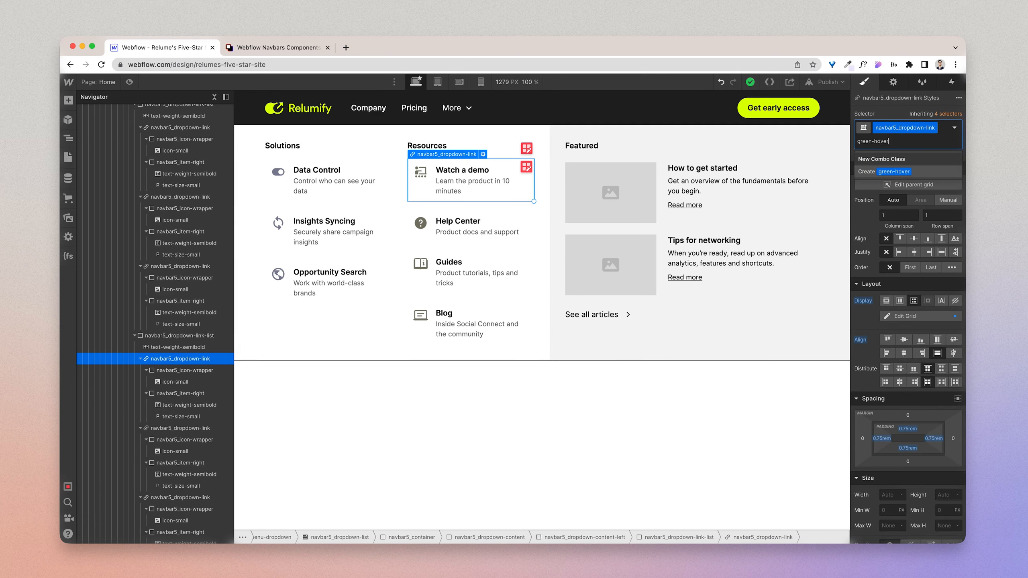
key(Return)
click(954, 128)
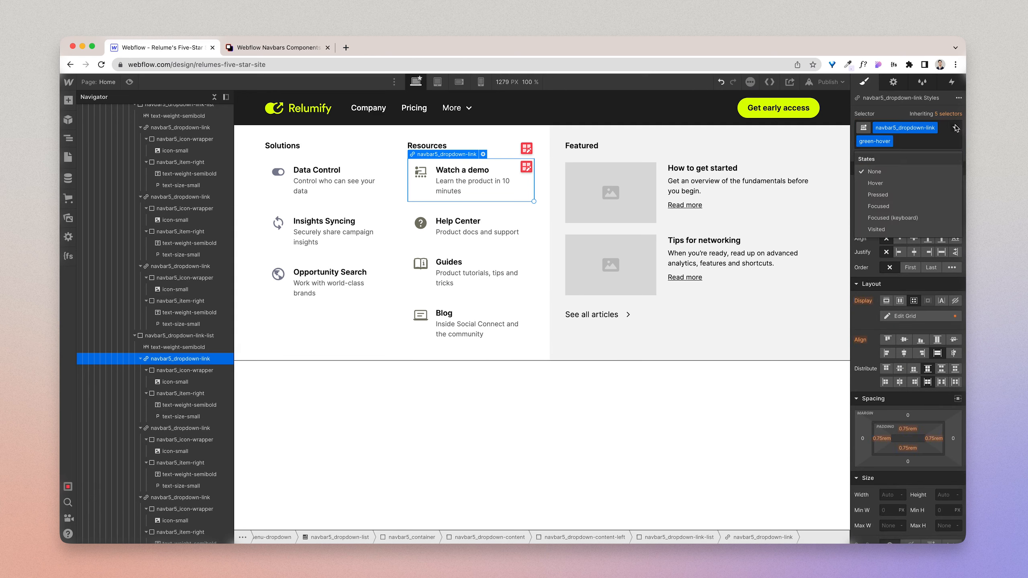
click(904, 183)
Step: Set the green-hover background to #787868, sampled from the Help Center icon, at 20% opacity
scroll(904, 474, down, 8)
click(886, 487)
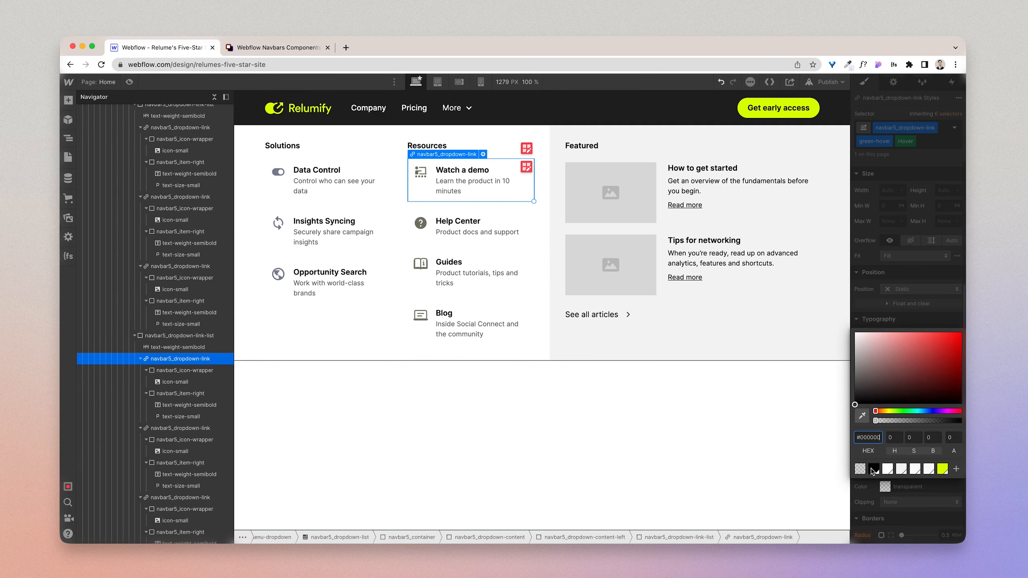
click(861, 416)
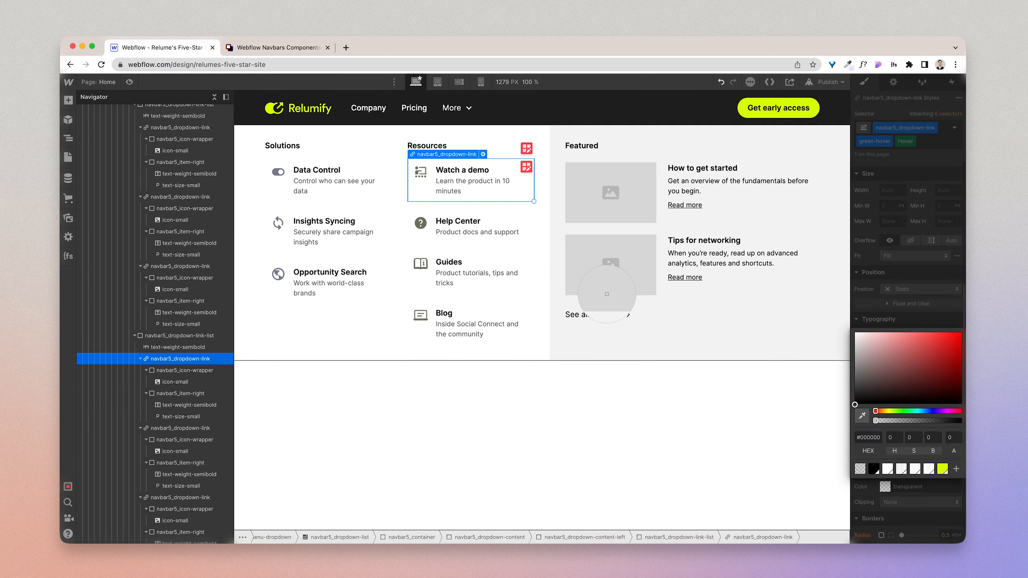
click(428, 226)
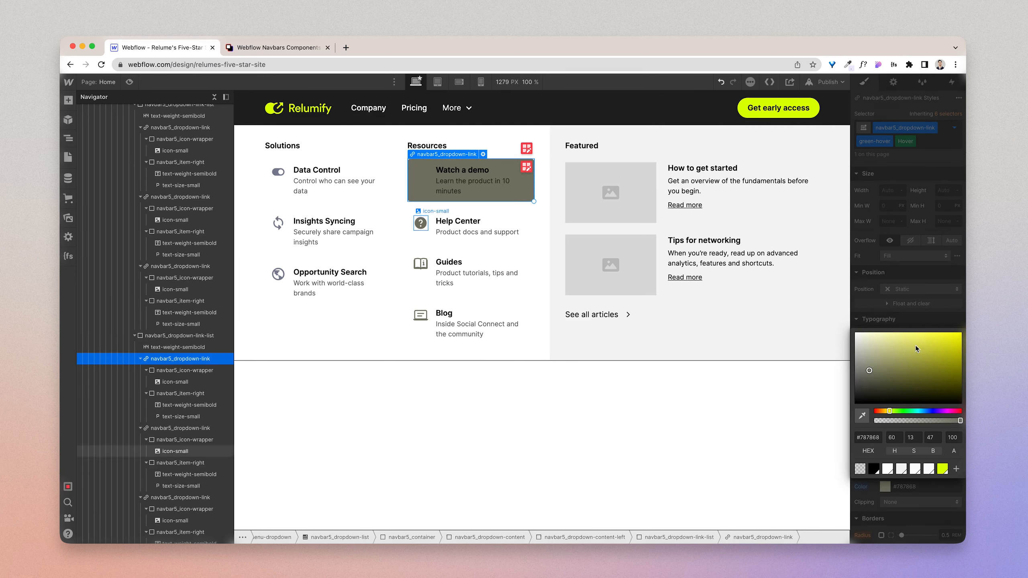
click(952, 437)
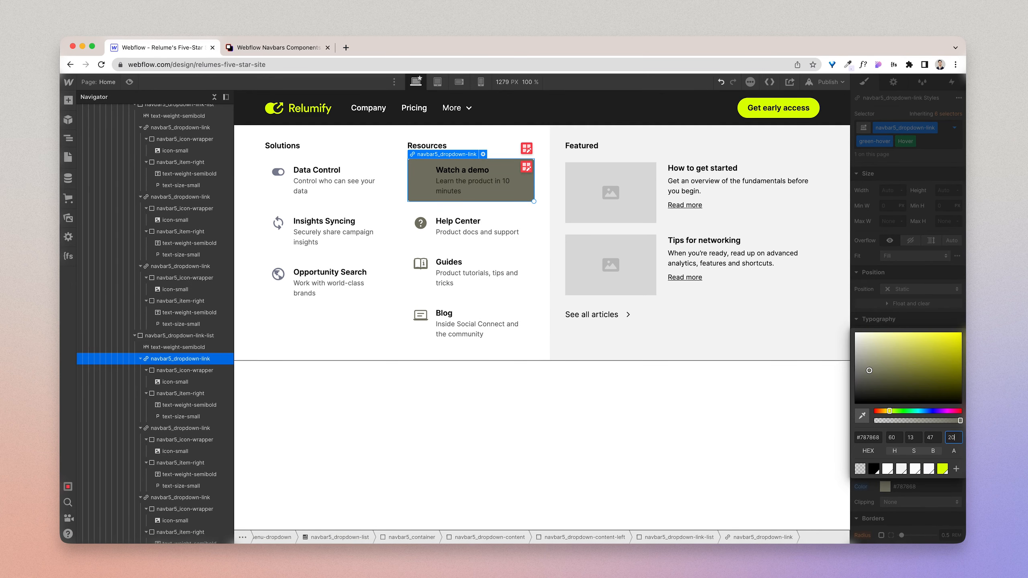
key(Return)
Step: Collapse the dropdown content's nested elements in the element tree and select navbar5_dropdown-content-right
click(260, 326)
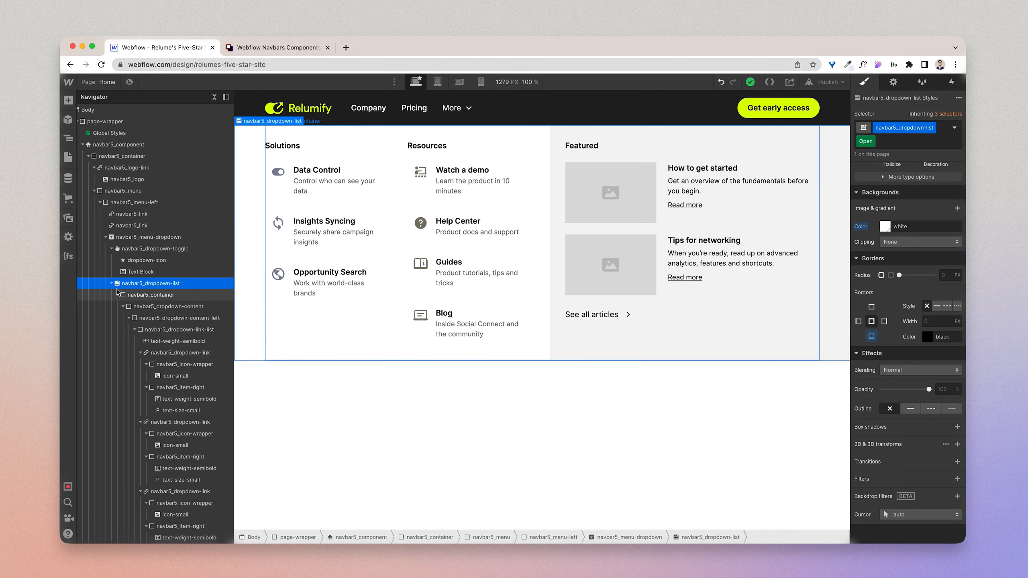
click(122, 307)
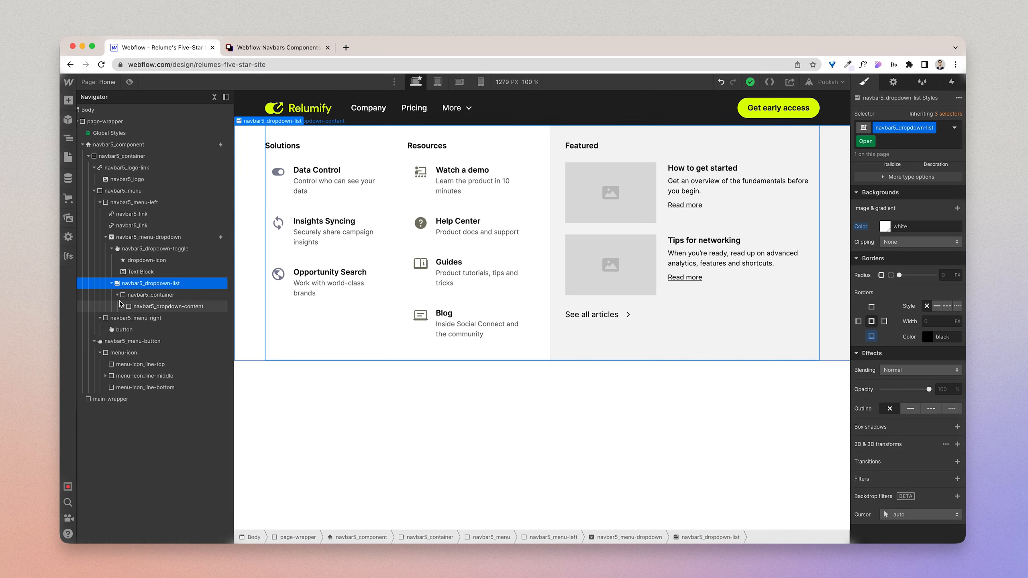
click(122, 306)
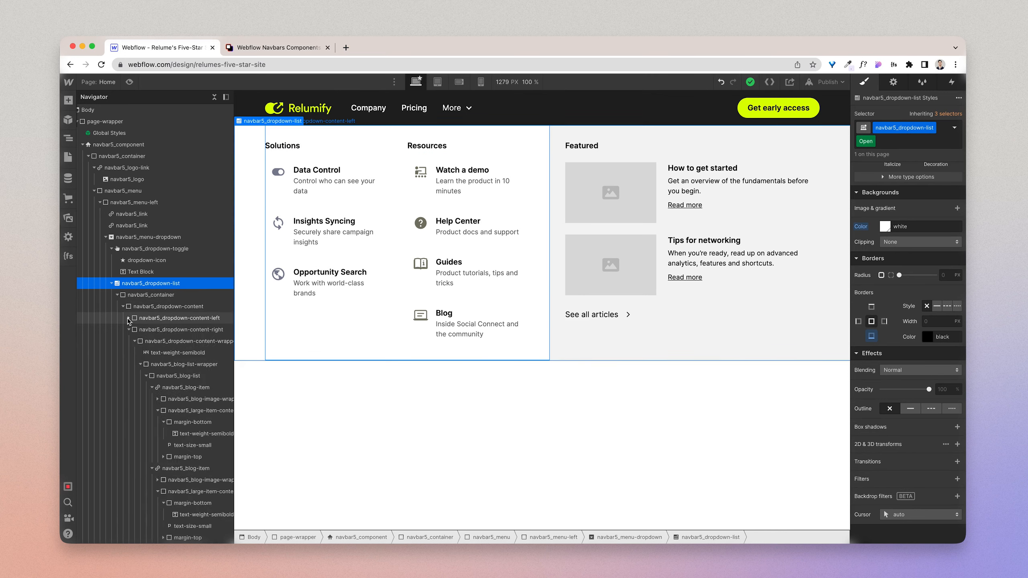
click(129, 329)
click(169, 330)
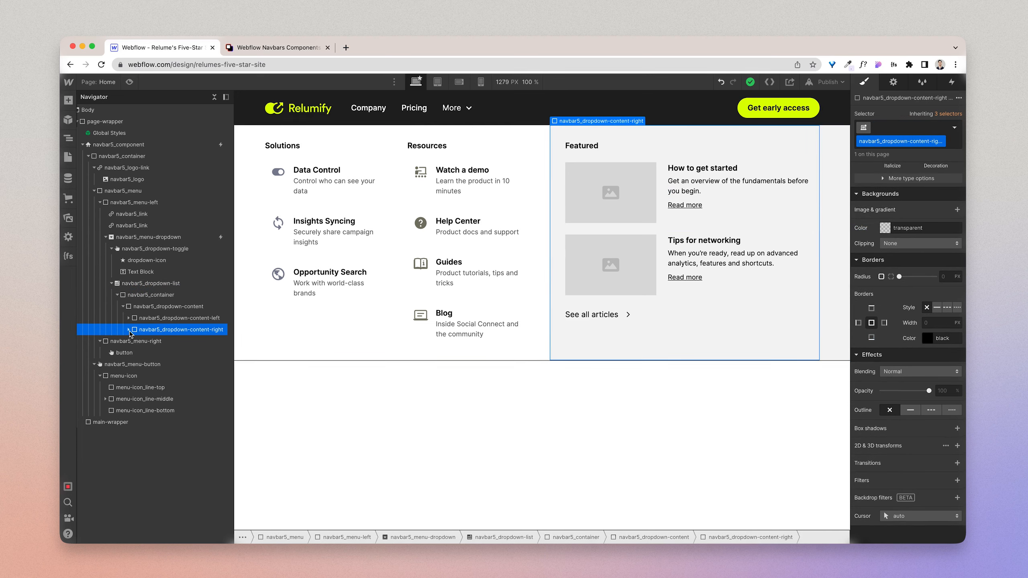
Step: Replace the Featured placeholders with uploaded blog photos: the desk photo for How to get started, the headphones portrait for Tips for networking
click(648, 186)
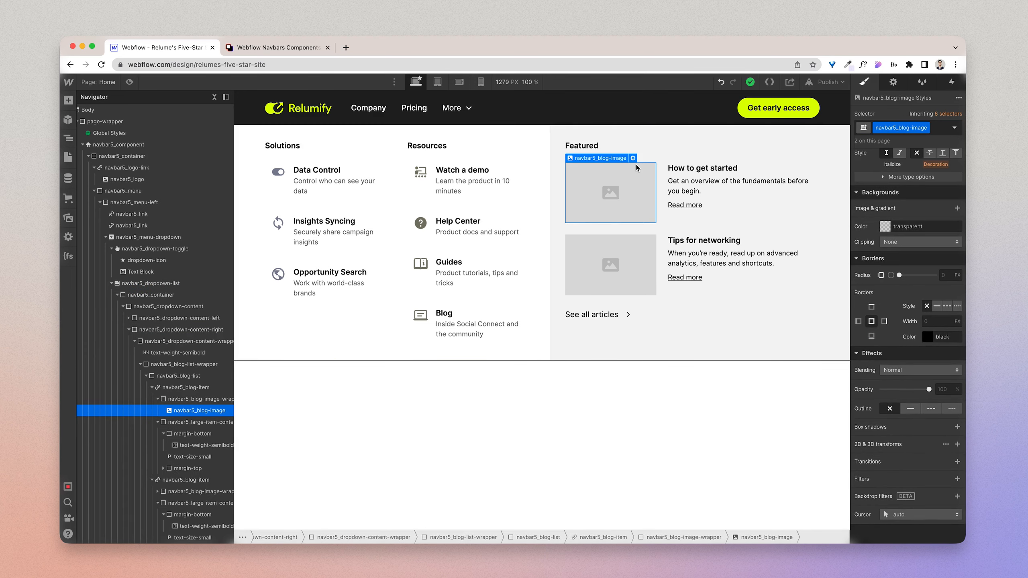
click(633, 158)
click(632, 254)
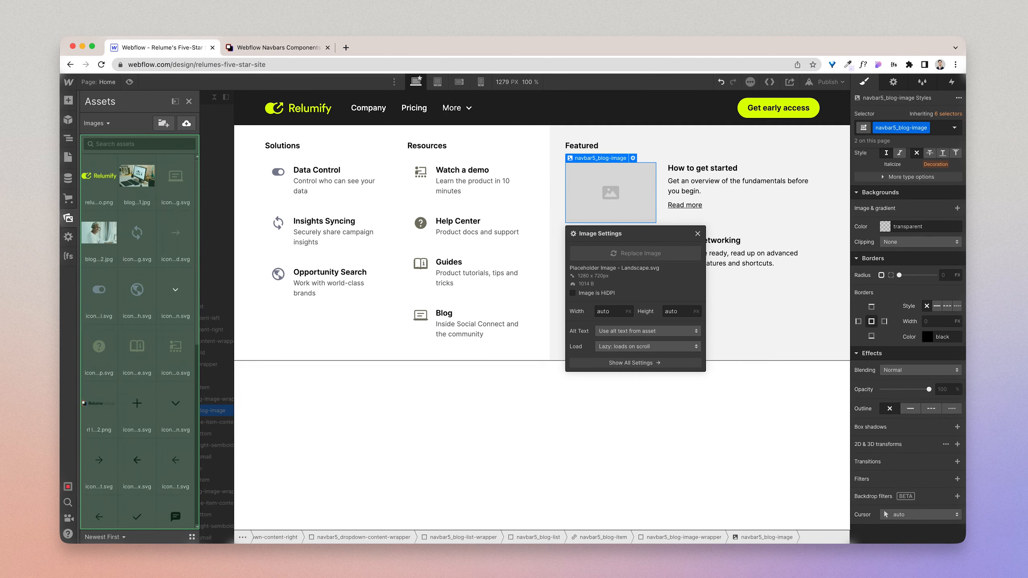
click(137, 183)
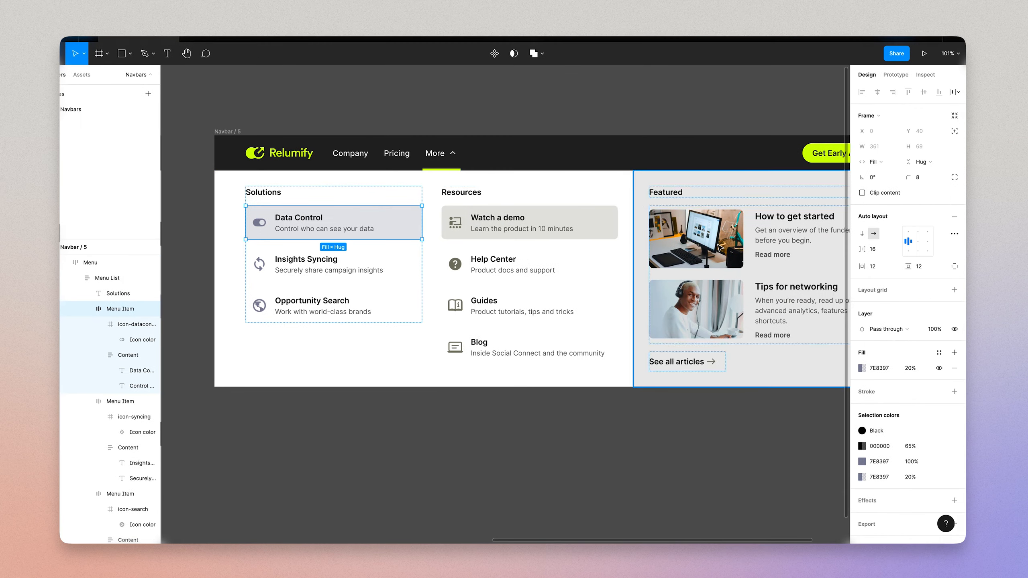
Step: Check the Featured image corners in the Figma design and set the navbar5_blog-image border radius to 0.5 rem in Webflow
scroll(720, 248, right, 5)
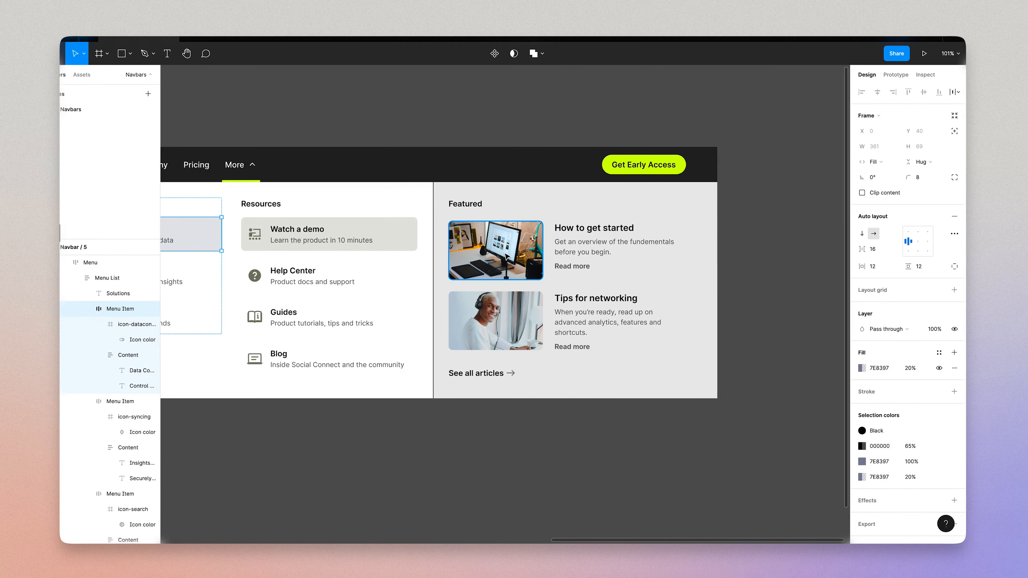
click(479, 254)
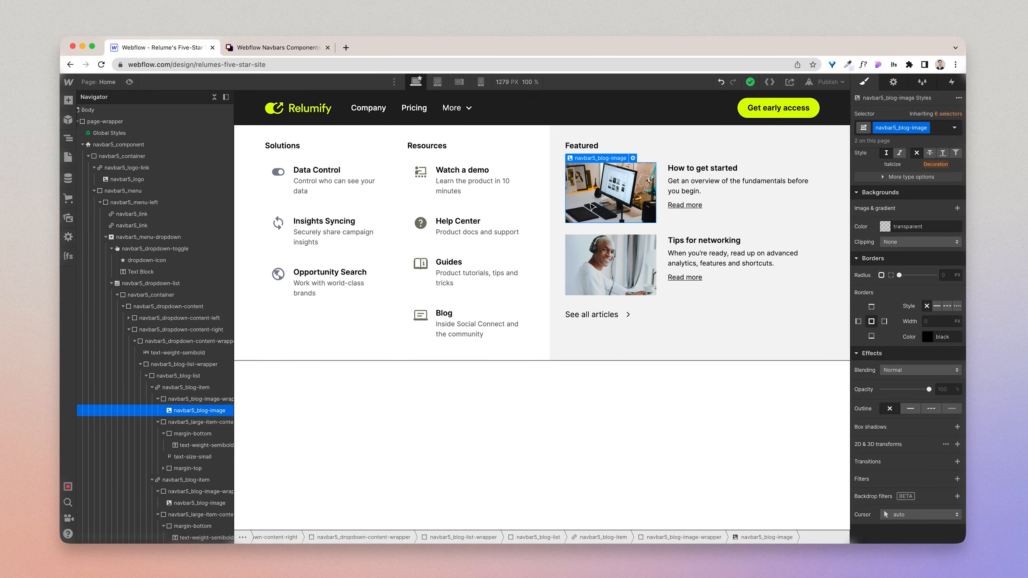
scroll(931, 331, up, 10)
scroll(929, 332, down, 5)
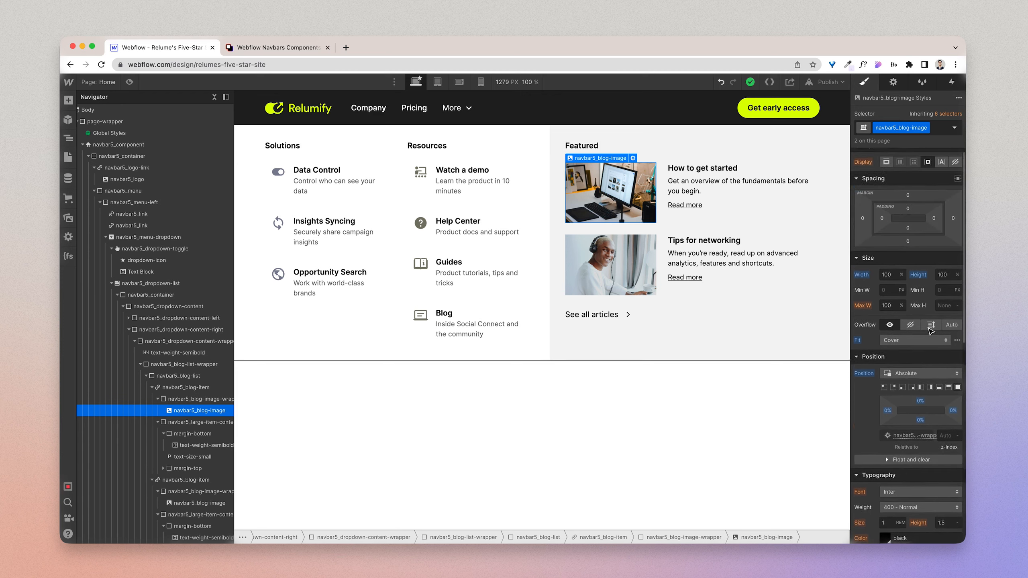
scroll(929, 331, up, 10)
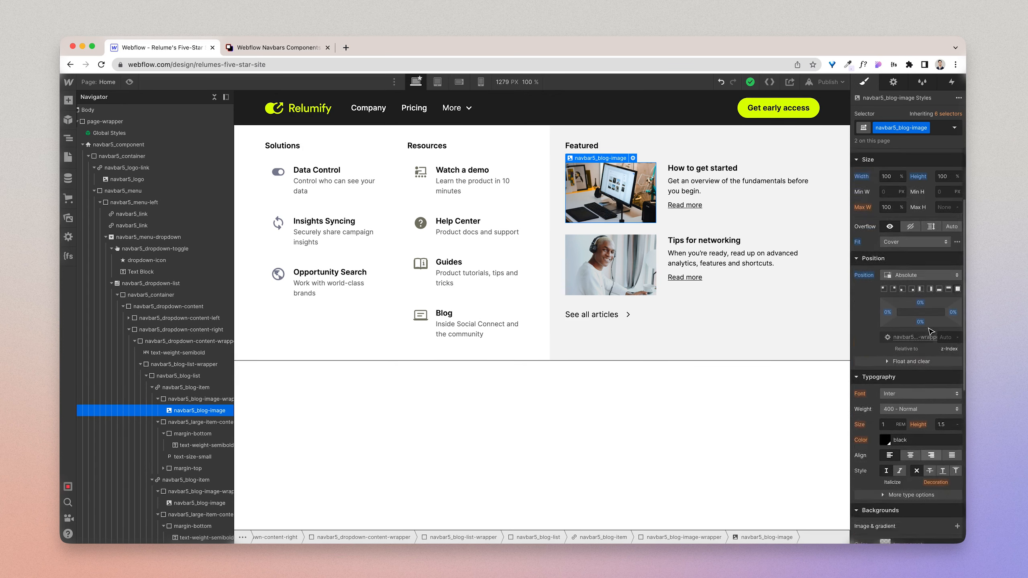
click(203, 399)
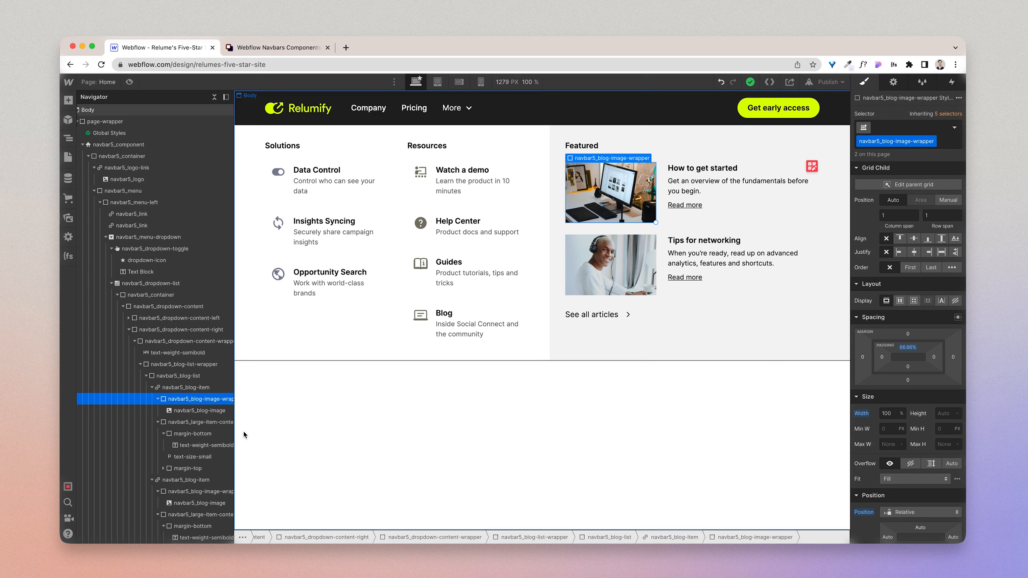
click(196, 411)
scroll(933, 478, down, 10)
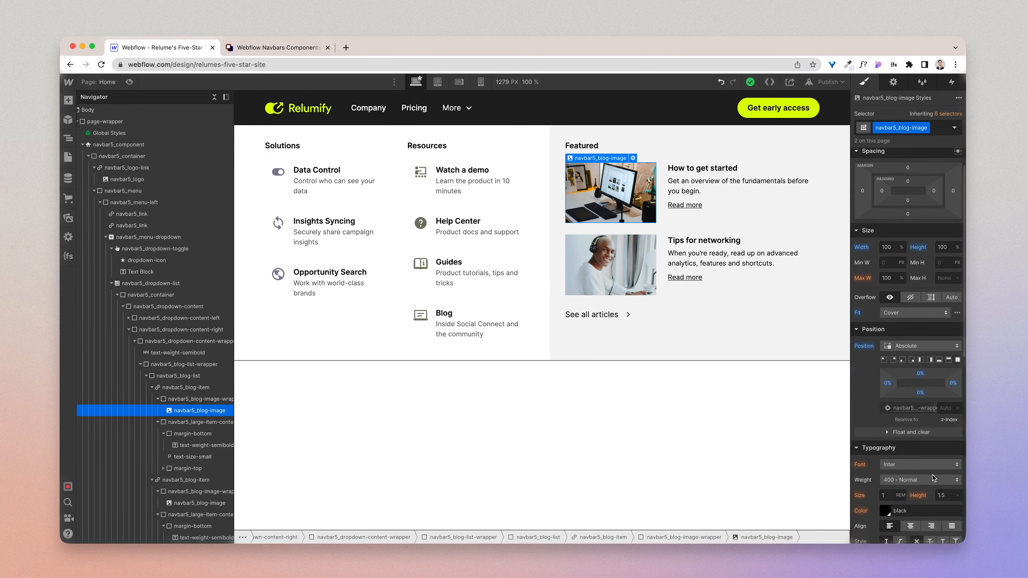
click(948, 371)
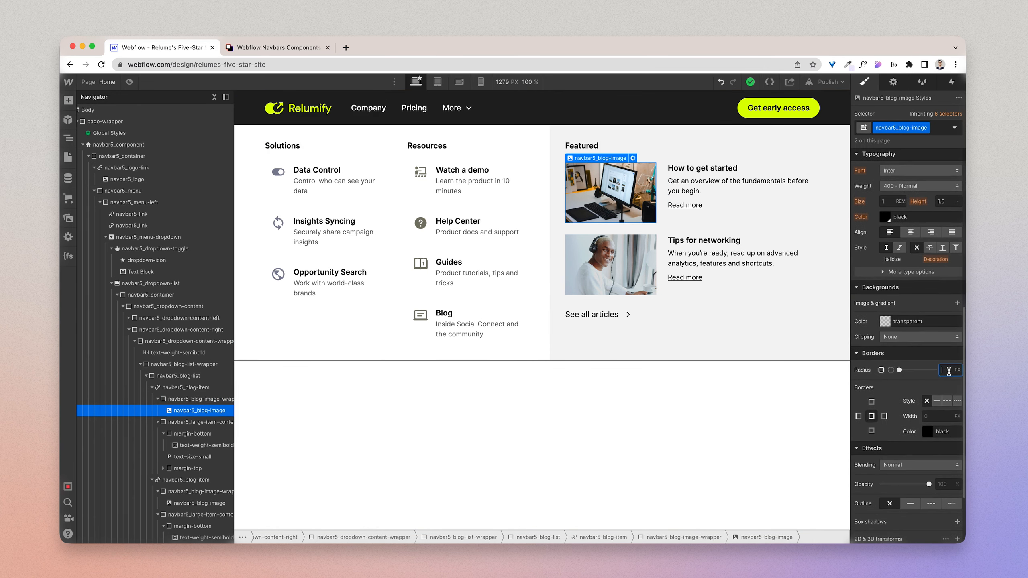
text(0.5)
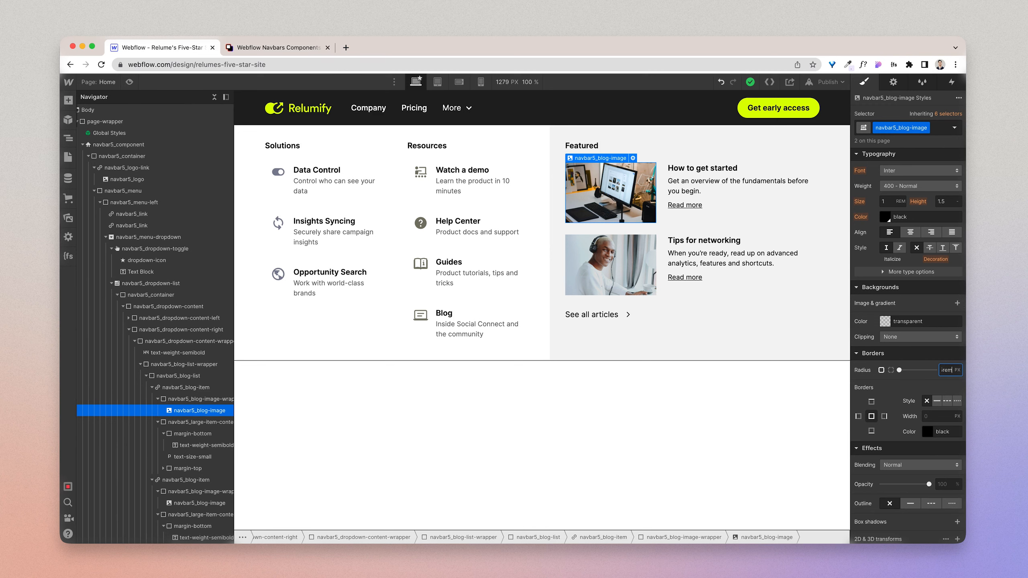
key(Return)
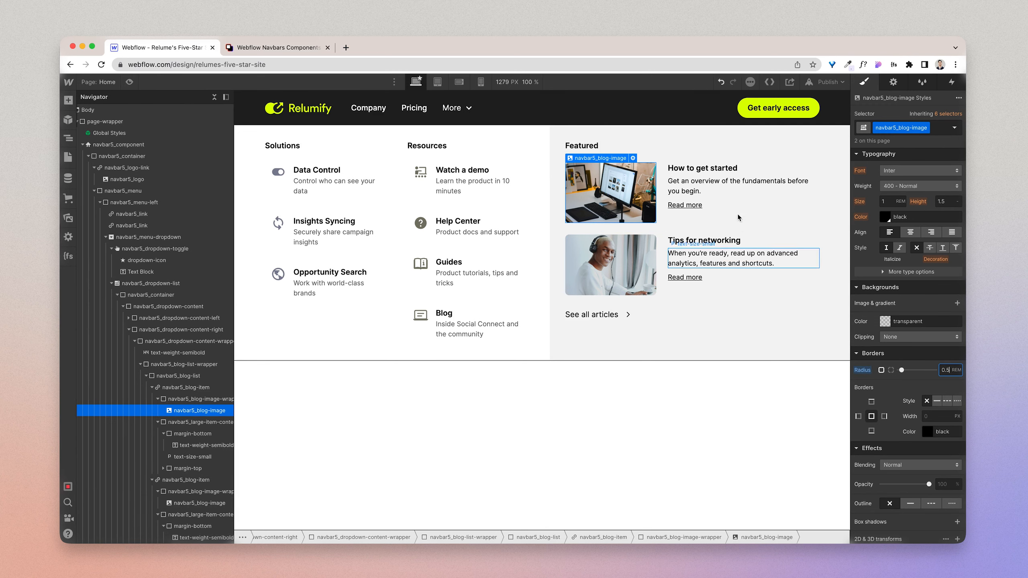
Step: Check the How to get started title's text style in Figma and add the text-size-medium class to that title in Webflow
click(701, 172)
key(ctrl+Right)
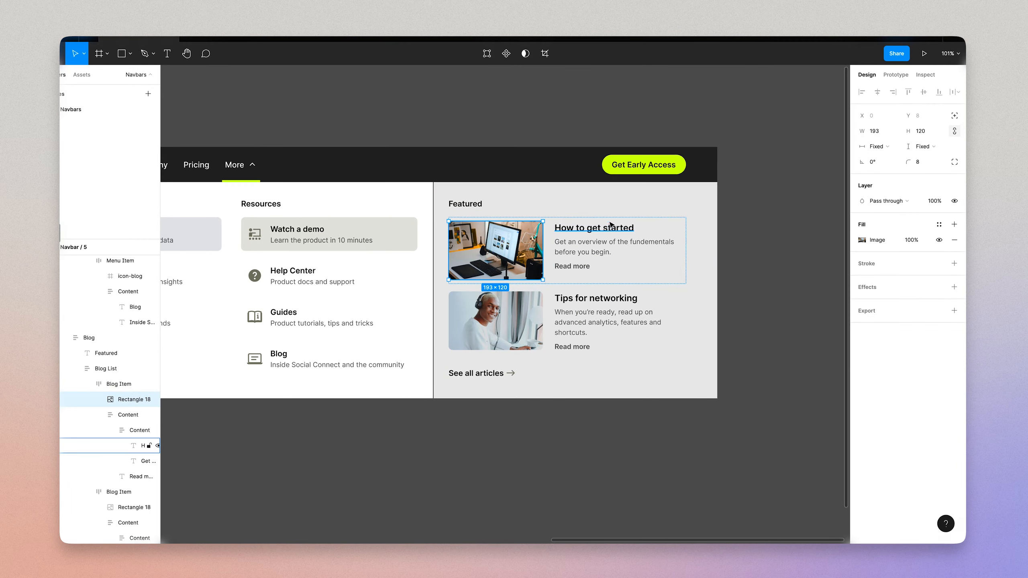
click(609, 227)
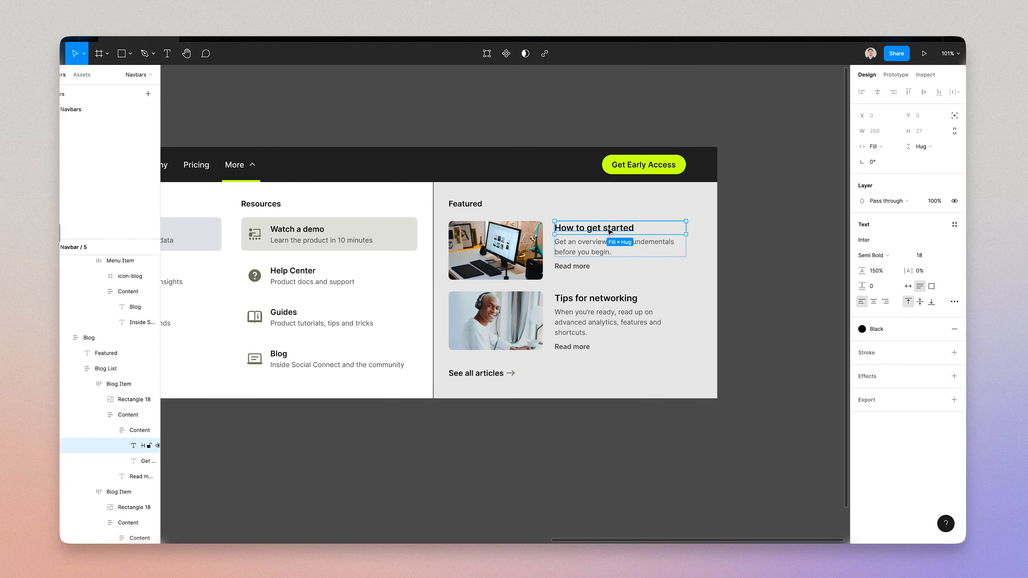
key(ctrl+Left)
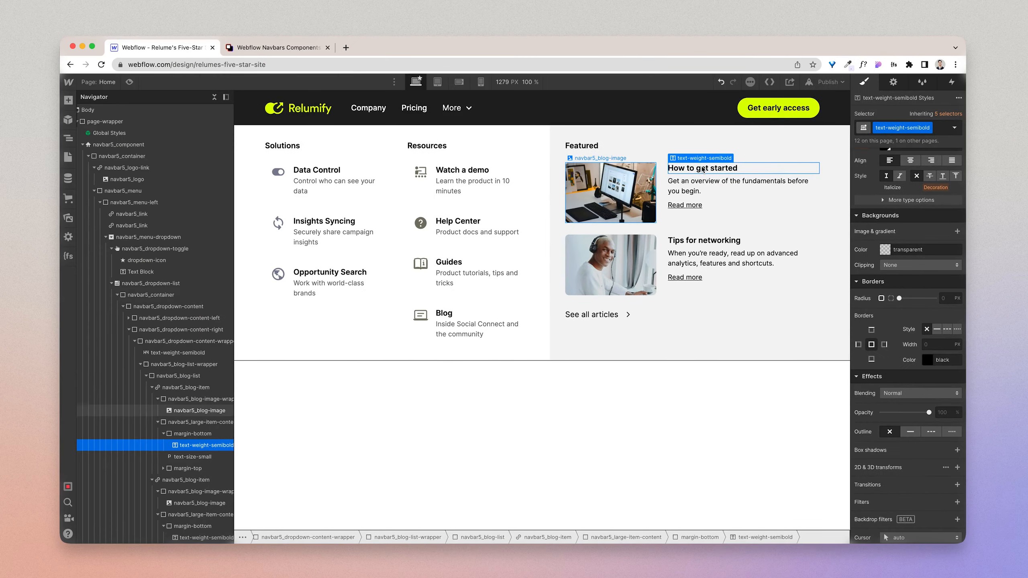
click(939, 131)
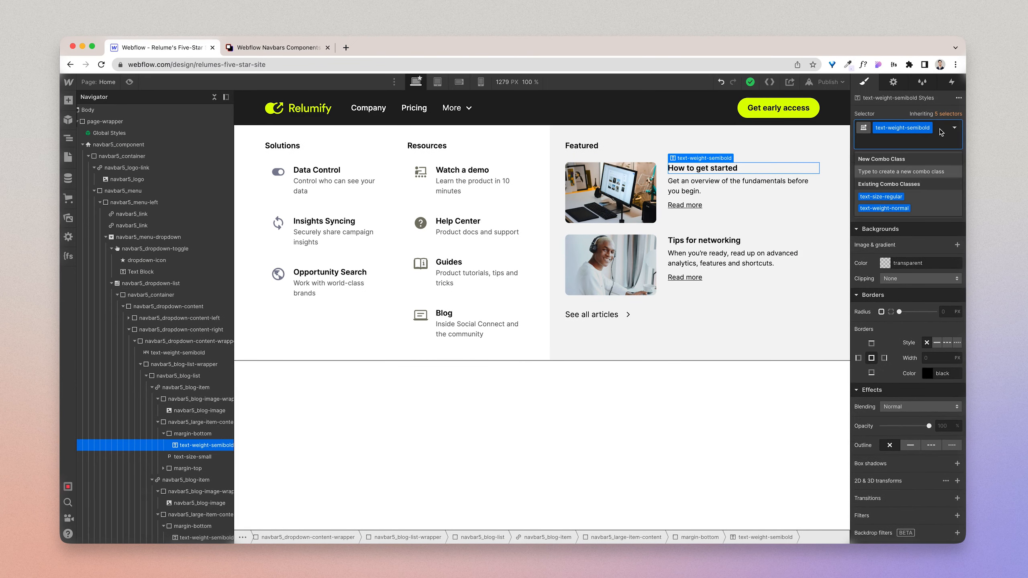
text(text-size-)
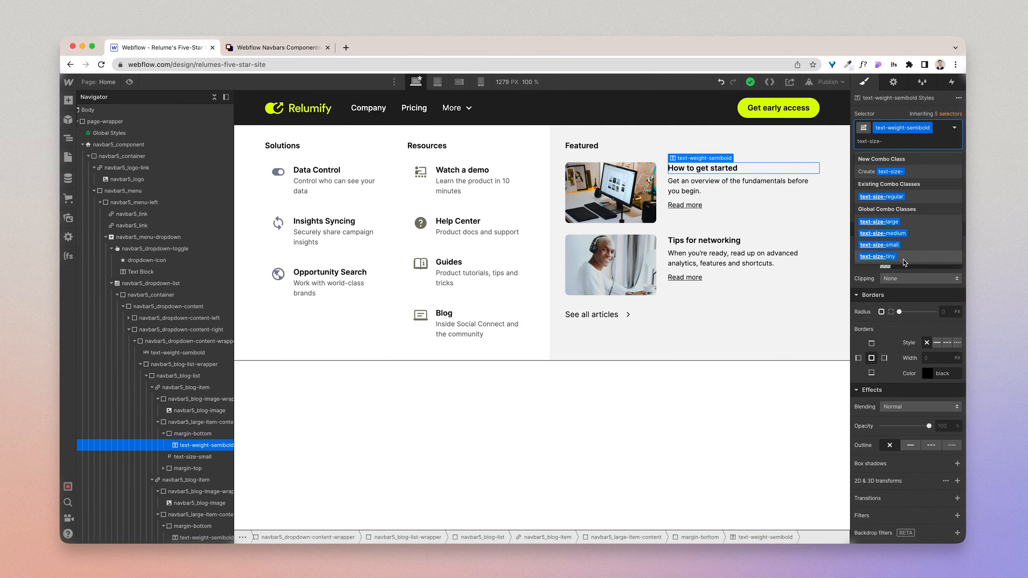
click(904, 237)
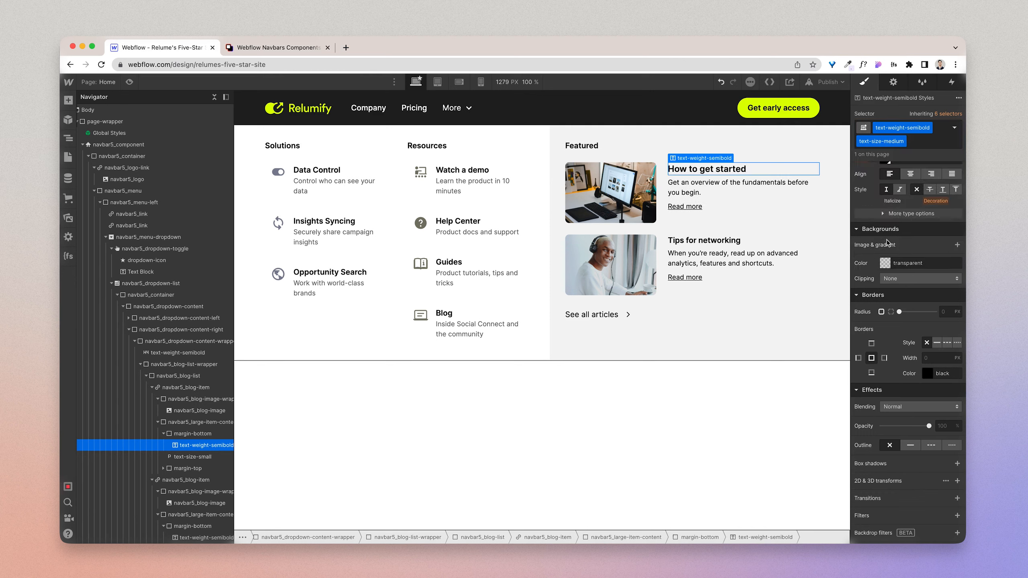
Step: Add the text-size-medium combo class to the Tips for networking title
click(736, 242)
click(940, 128)
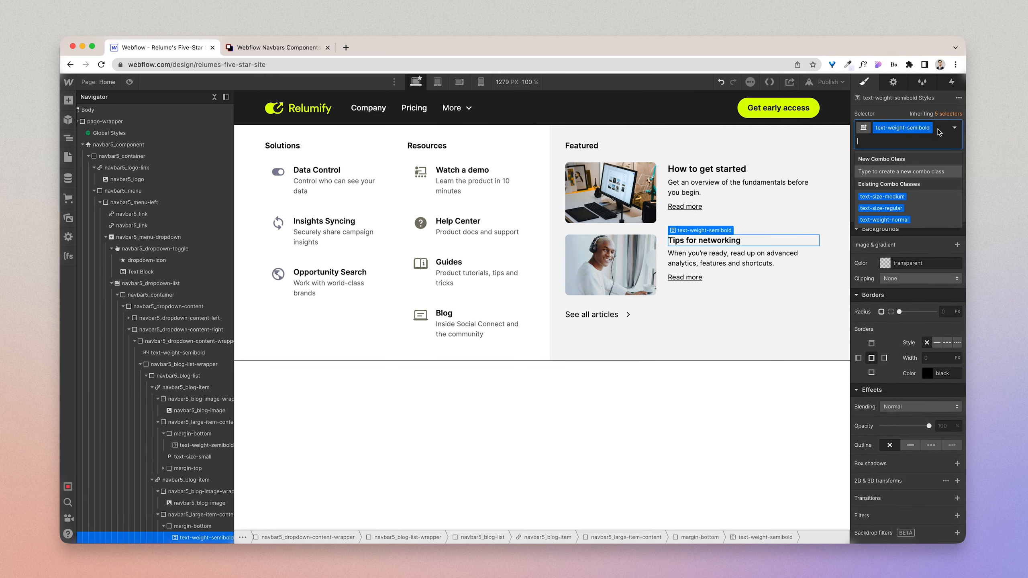
click(896, 202)
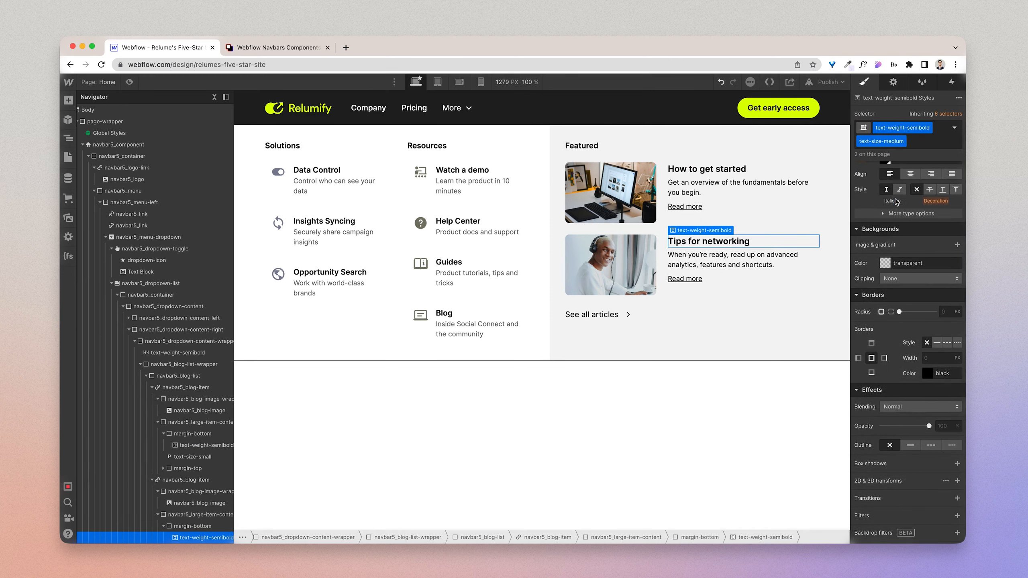
Step: Add the text-color-darkgrey combo class to the description paragraphs of both Featured articles
click(704, 190)
click(936, 128)
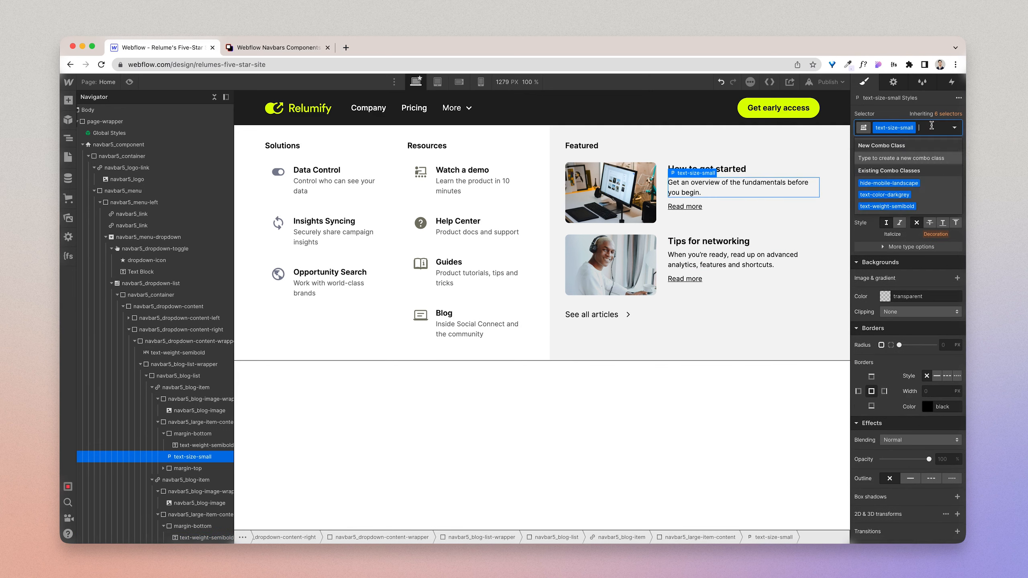
click(906, 198)
click(730, 258)
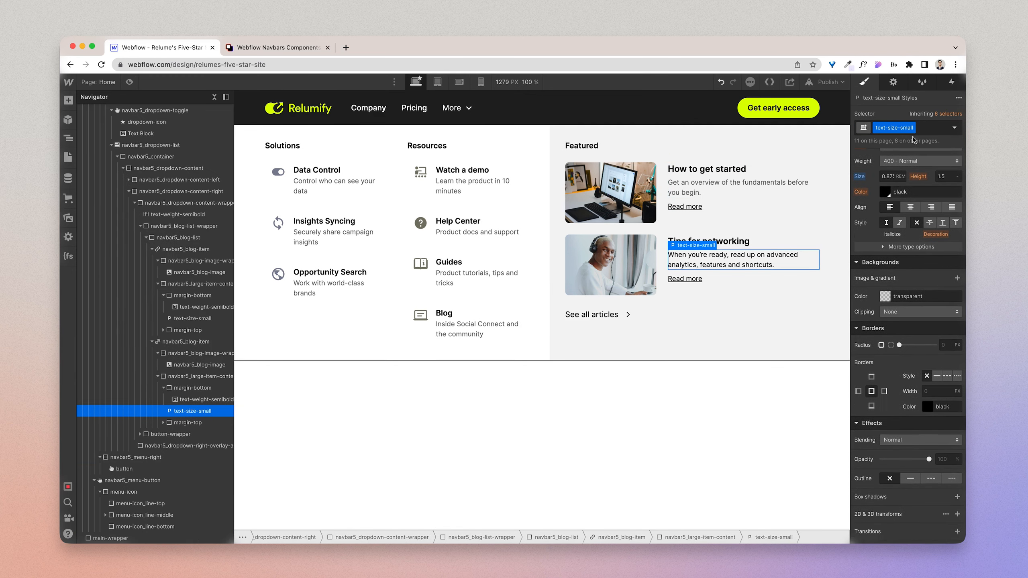
click(924, 128)
click(906, 199)
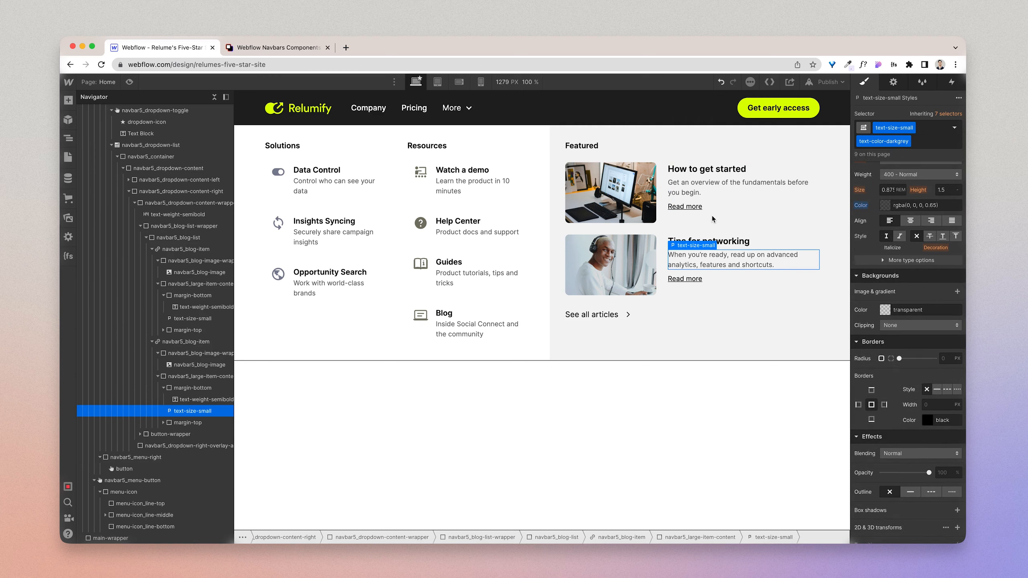
Step: Remove the text-style-link and text-size-small classes from the Read more text under How to get started
click(695, 209)
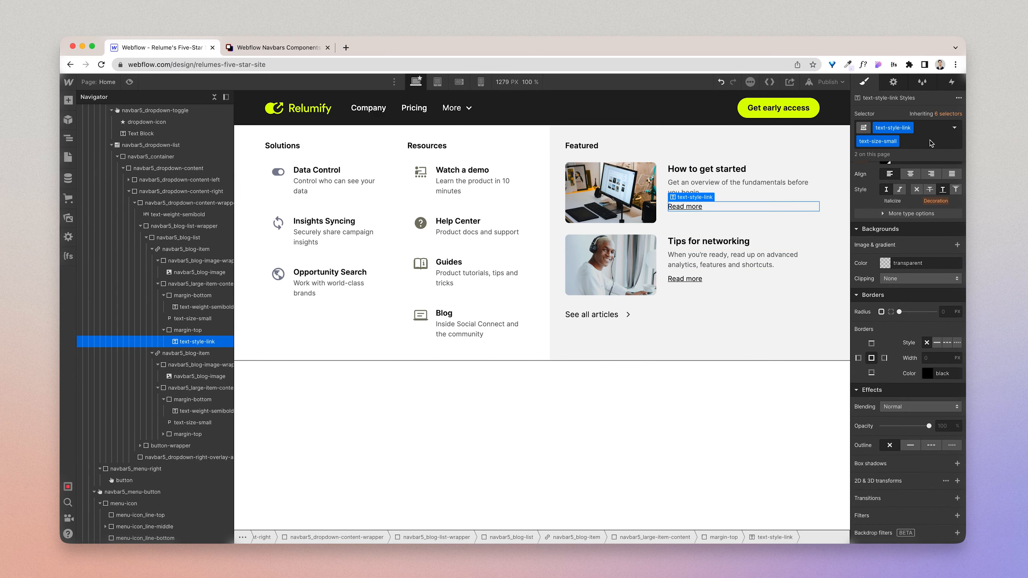
click(929, 141)
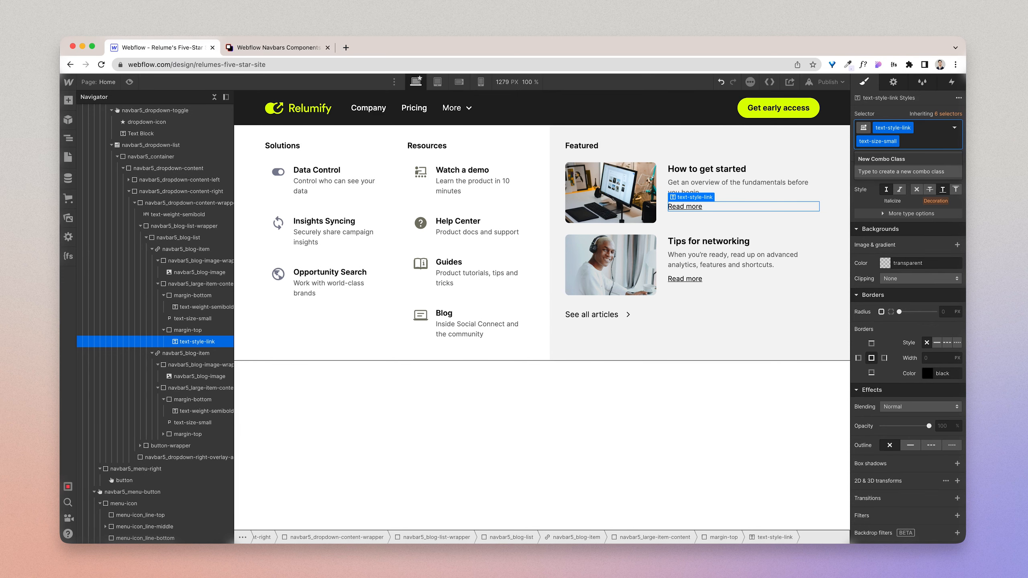
key(BackSpace)
key(BackSpace)
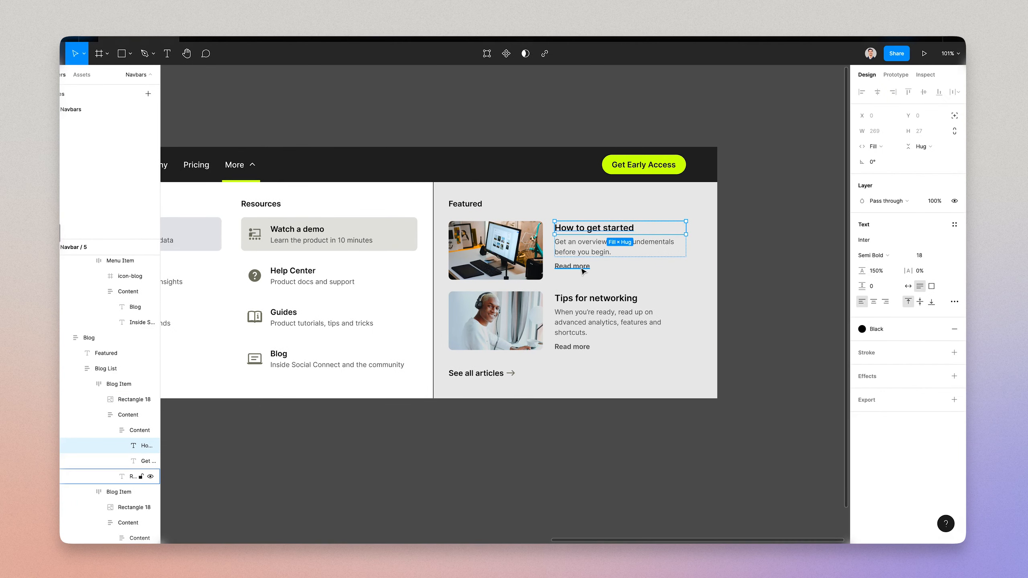
Step: Check the Read more text style in Figma and apply text-size-small with text-weight-semibold to both Read more texts in Webflow
click(582, 271)
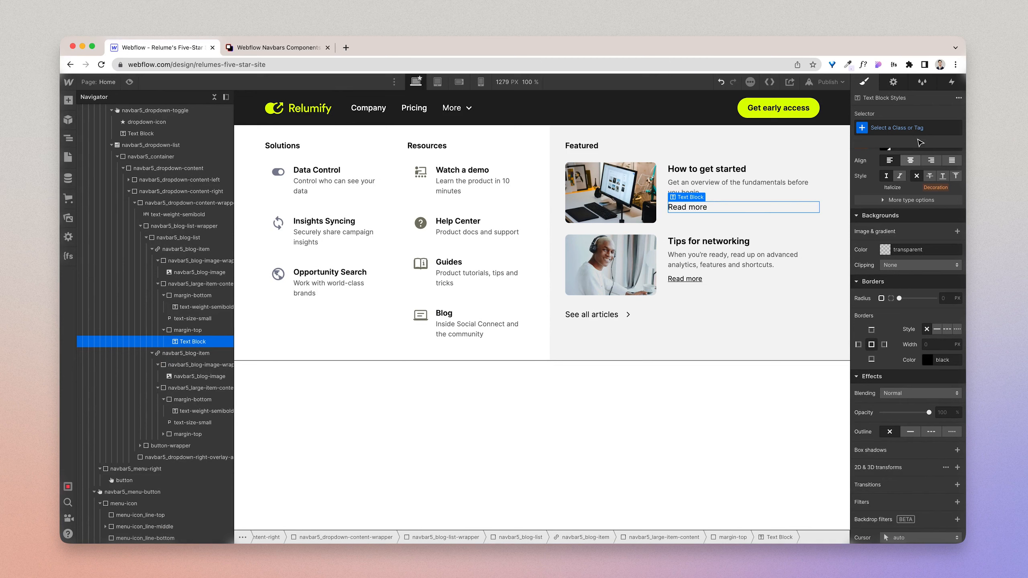
click(913, 128)
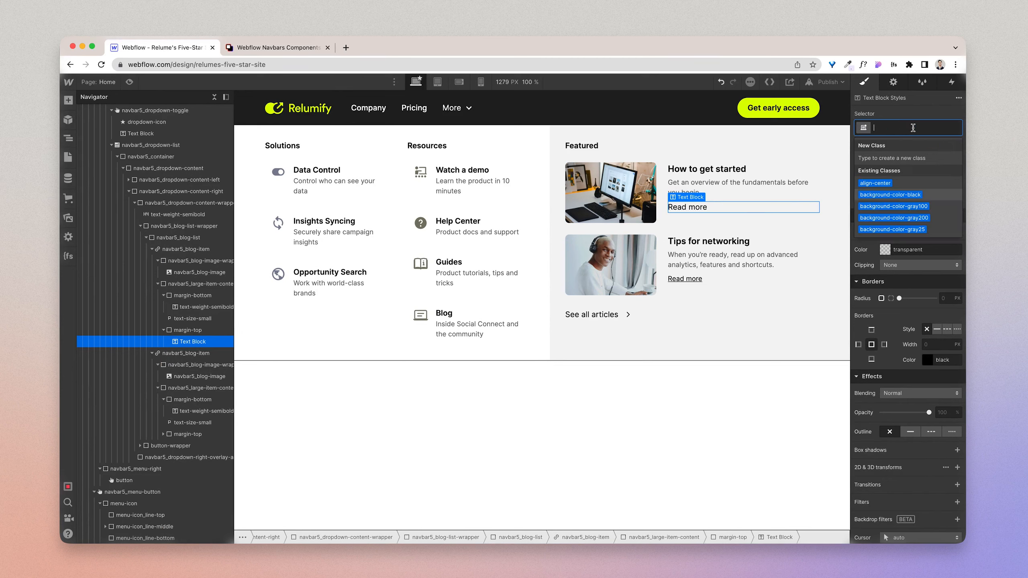
text(text-size)
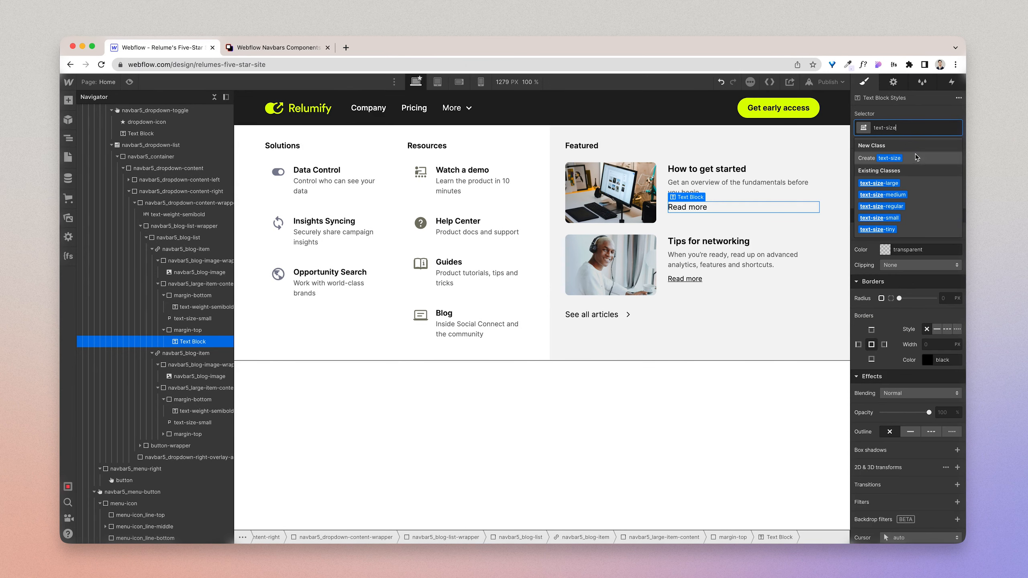
click(879, 218)
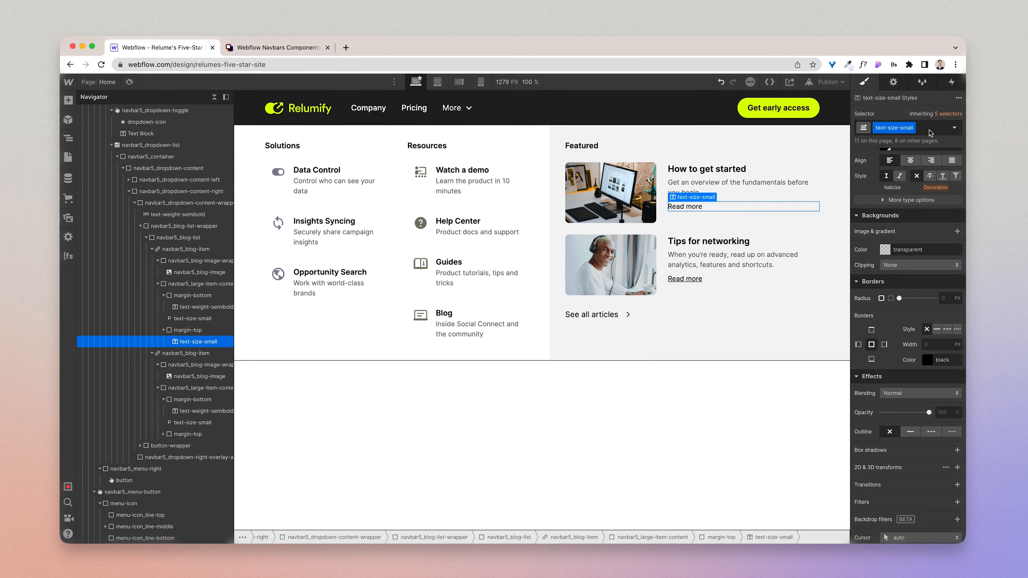
text(text-weight)
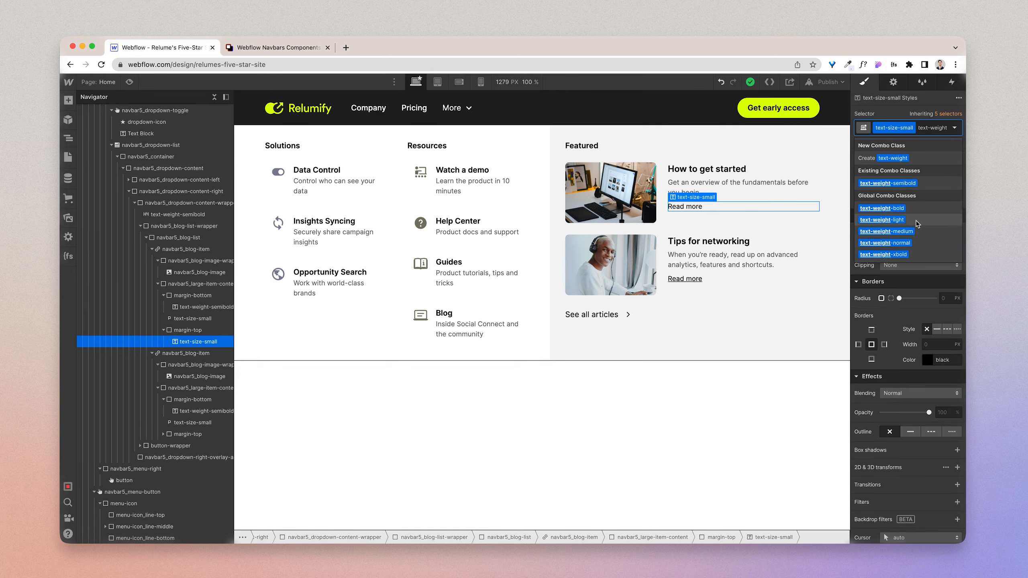
click(917, 185)
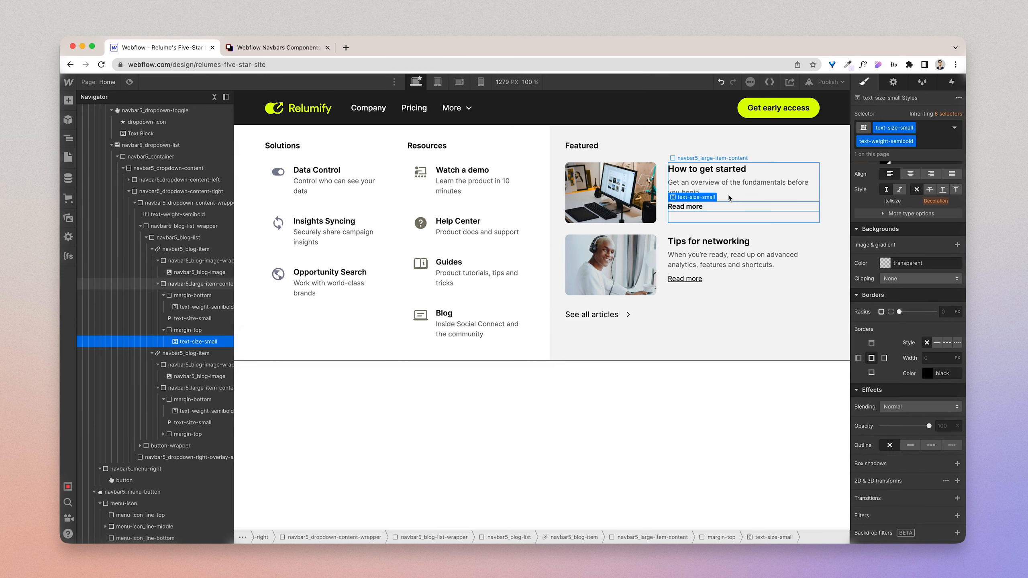
click(684, 279)
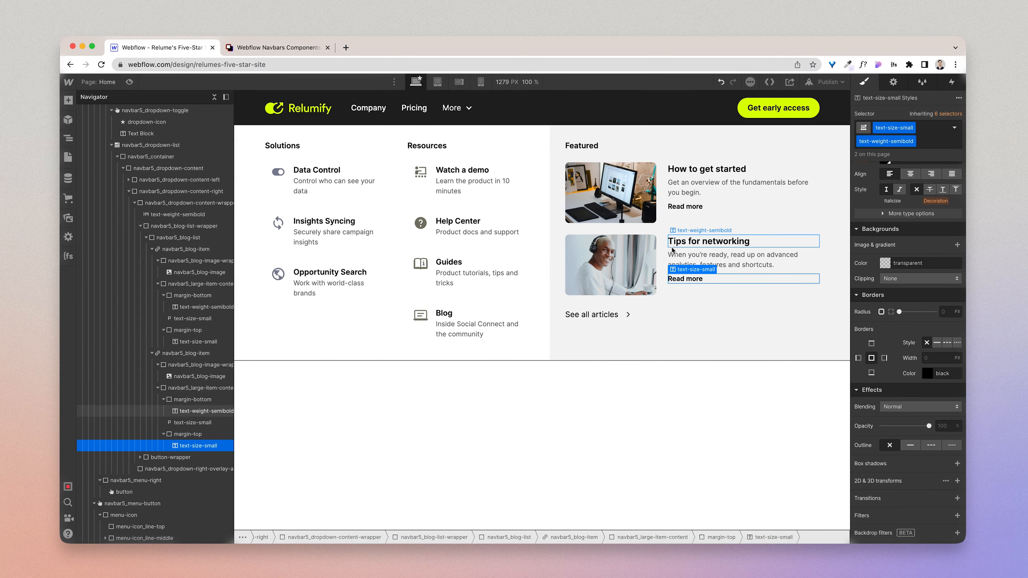
Step: Inspect the two navbar5_blog-item links and their navbar5_blog-list, and collapse navbar5_blog-list-wrapper in the element tree
click(665, 226)
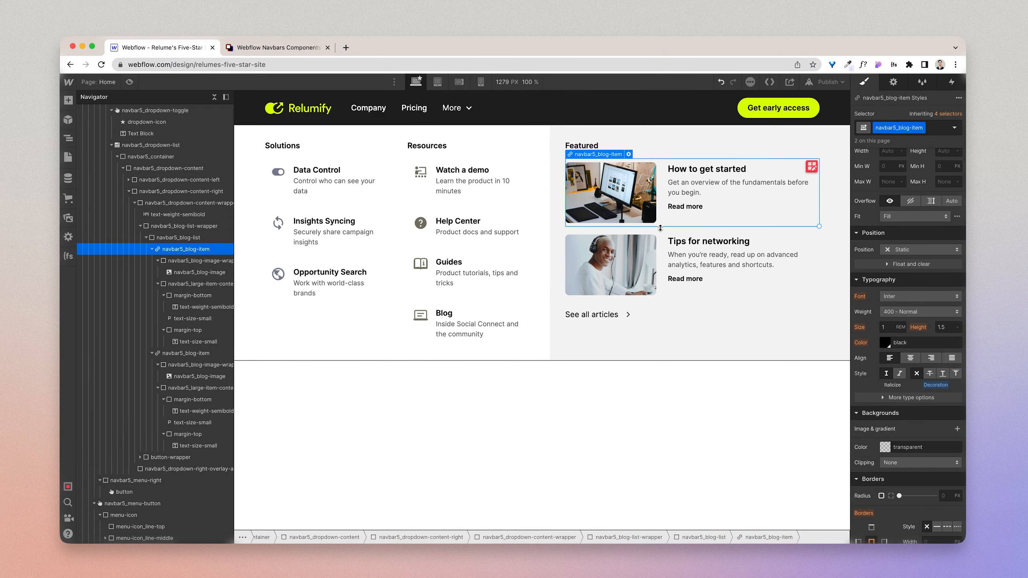
click(660, 230)
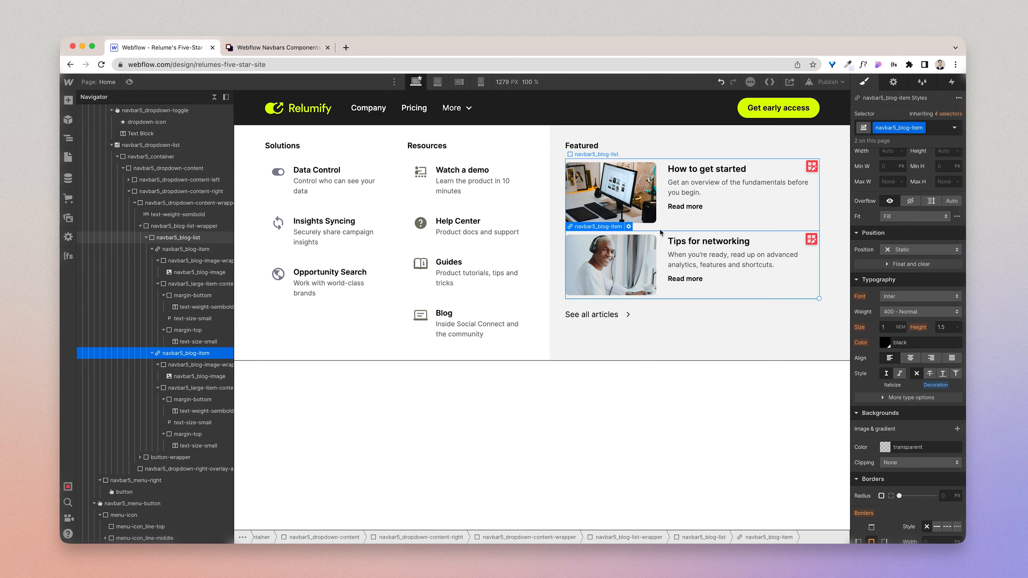
click(660, 230)
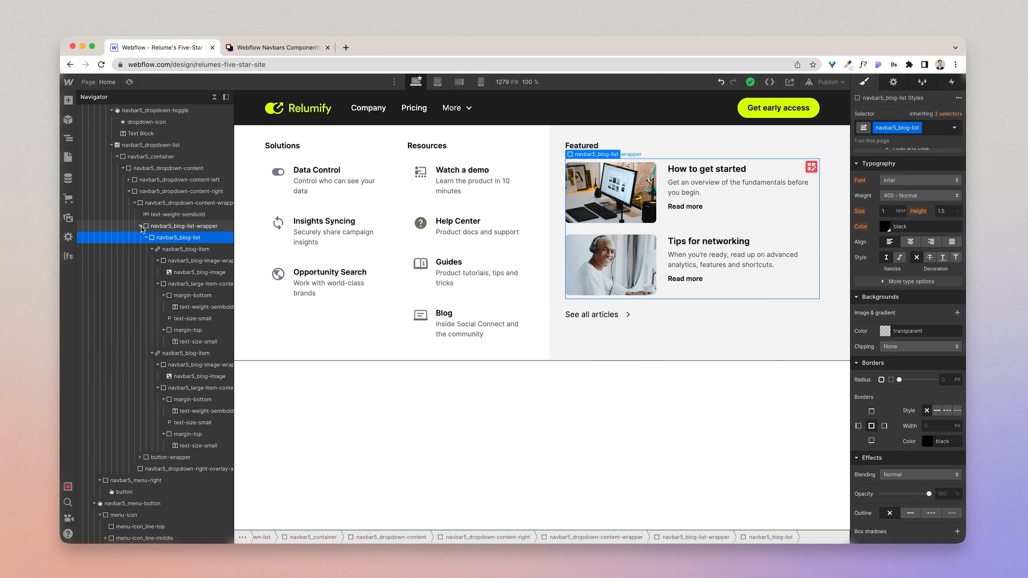
click(140, 226)
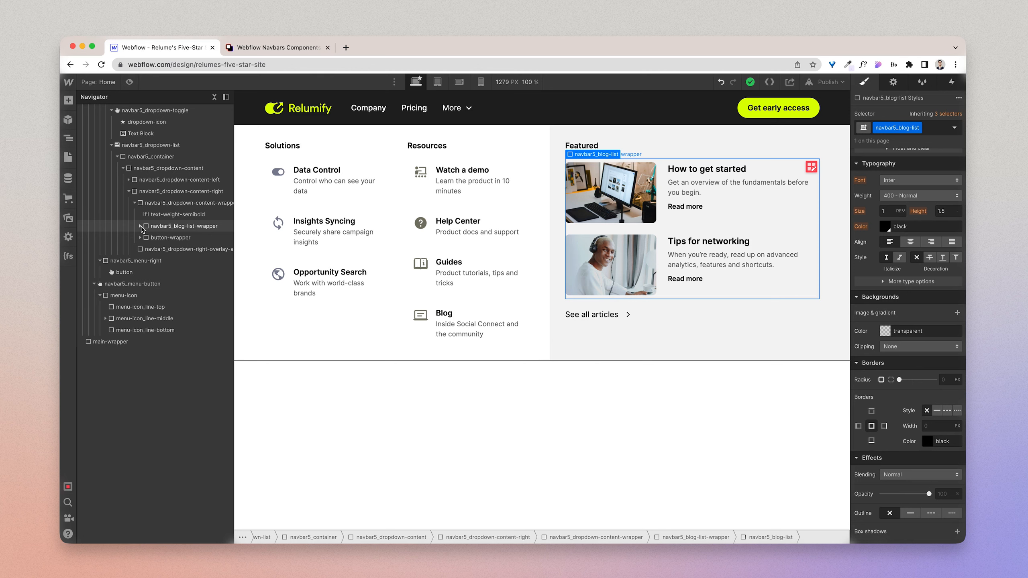
Step: Select the See all articles chevron embed in Webflow, copy the matching arrow icon from Figma as SVG, and return to Webflow
click(628, 318)
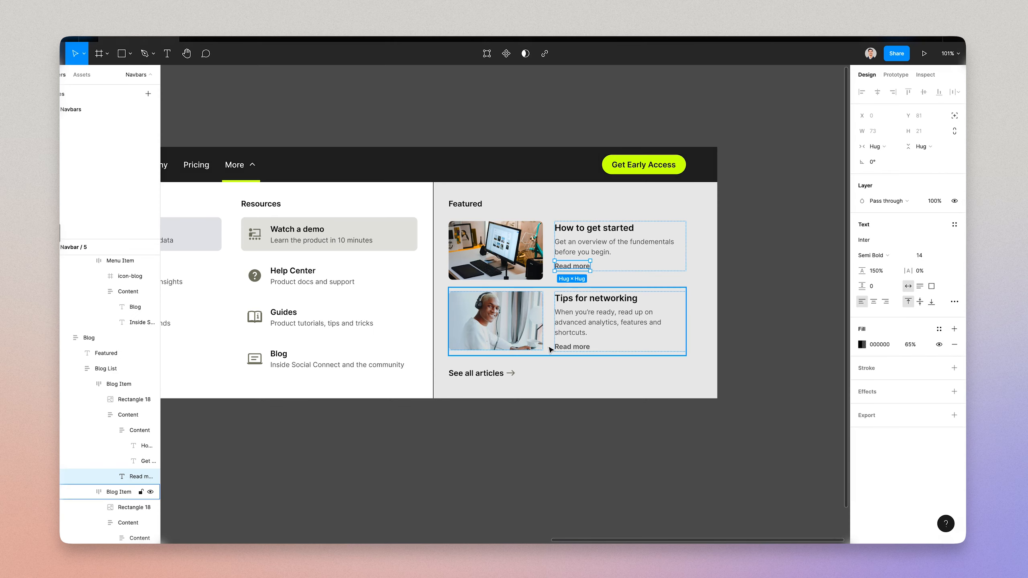
click(493, 372)
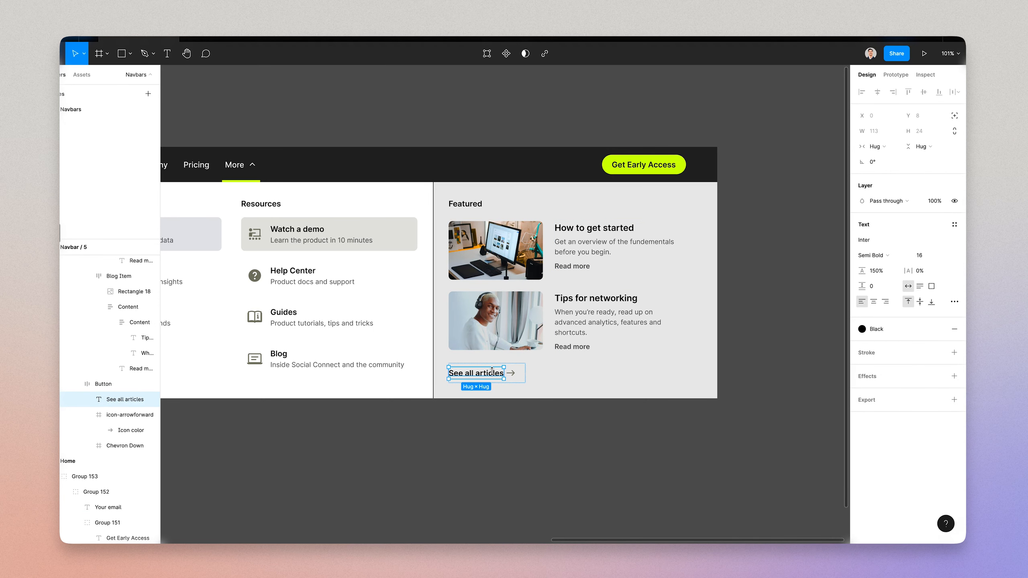
click(512, 375)
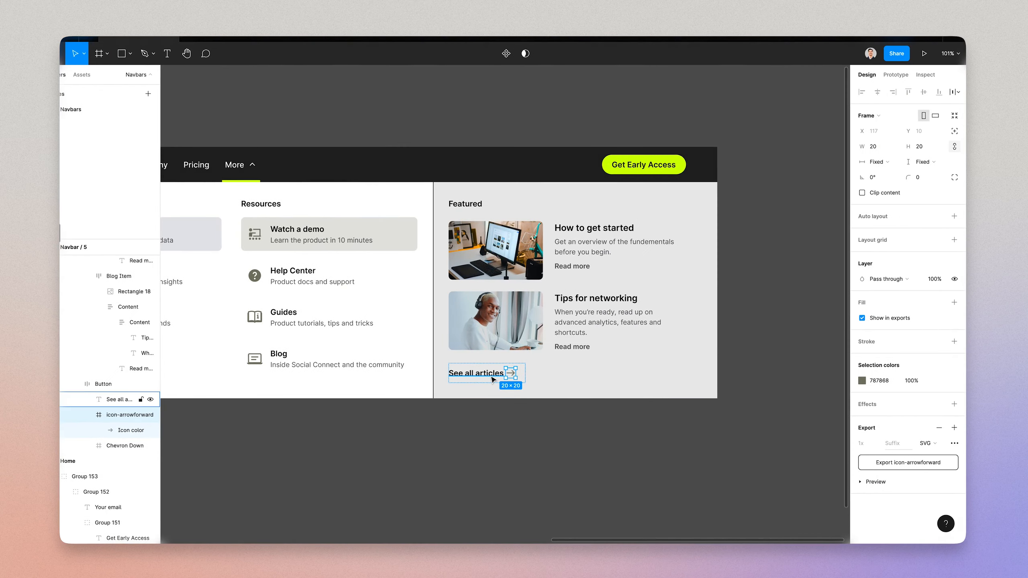
right_click(512, 372)
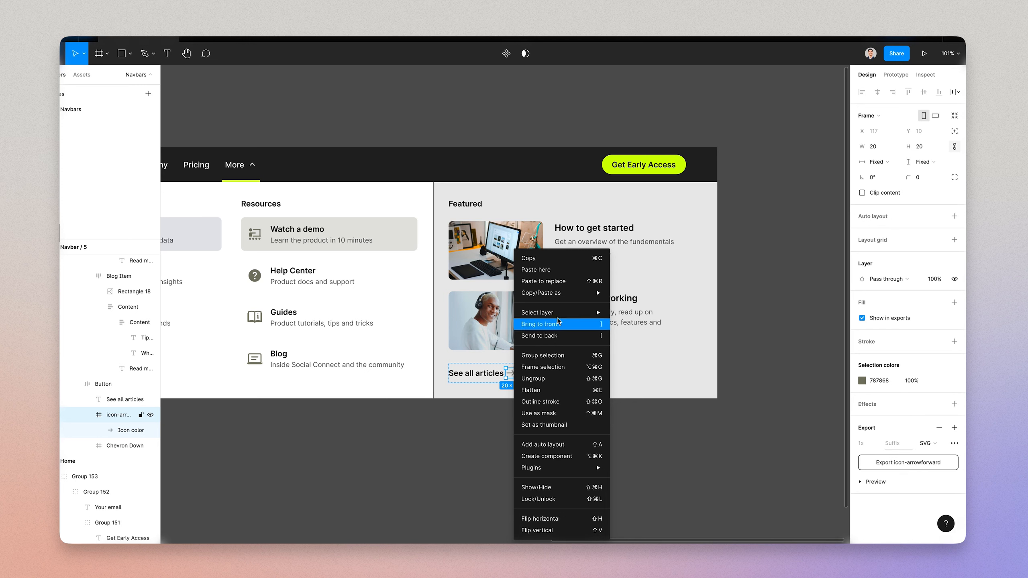
mouse_move(579, 293)
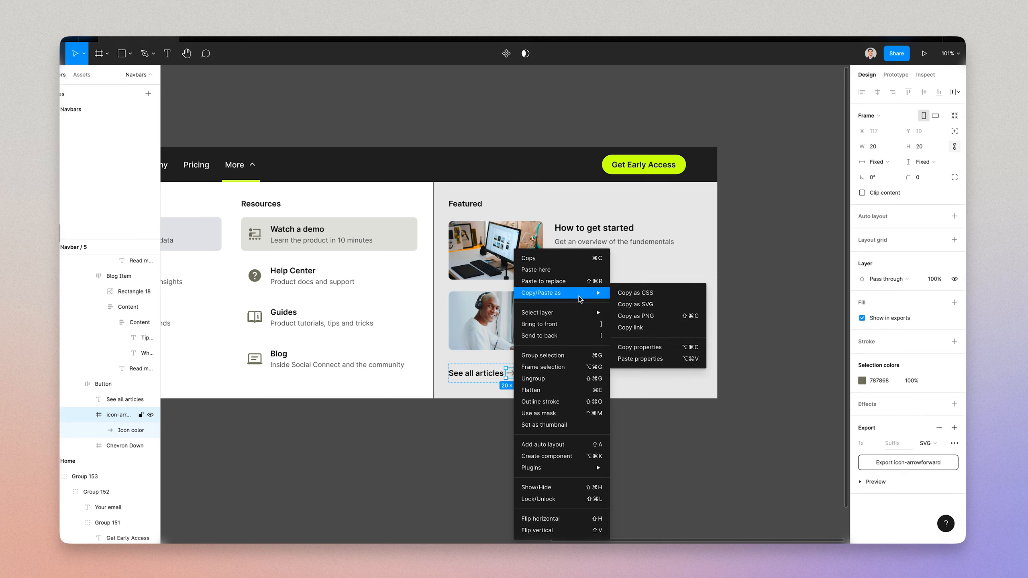
click(647, 304)
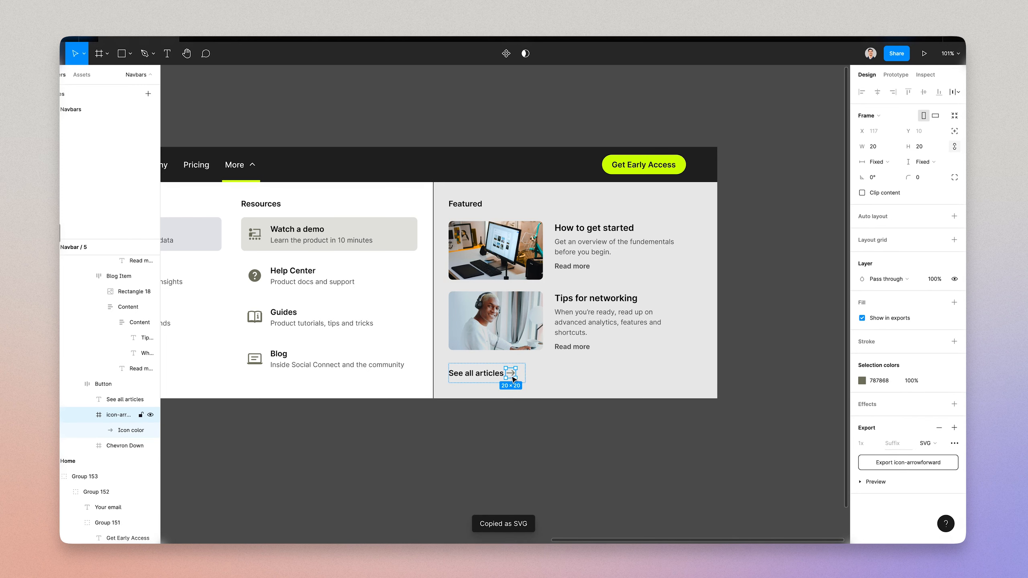
key(ctrl+Left)
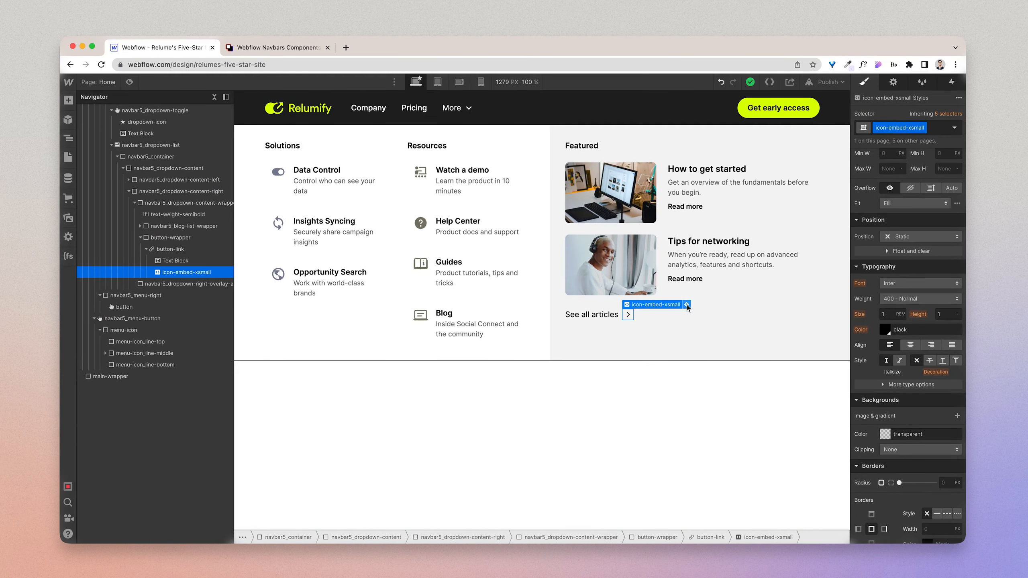
Step: Replace the custom code of the See all articles icon embed with the copied arrow SVG and save it
click(686, 305)
key(ctrl+a)
key(super+v)
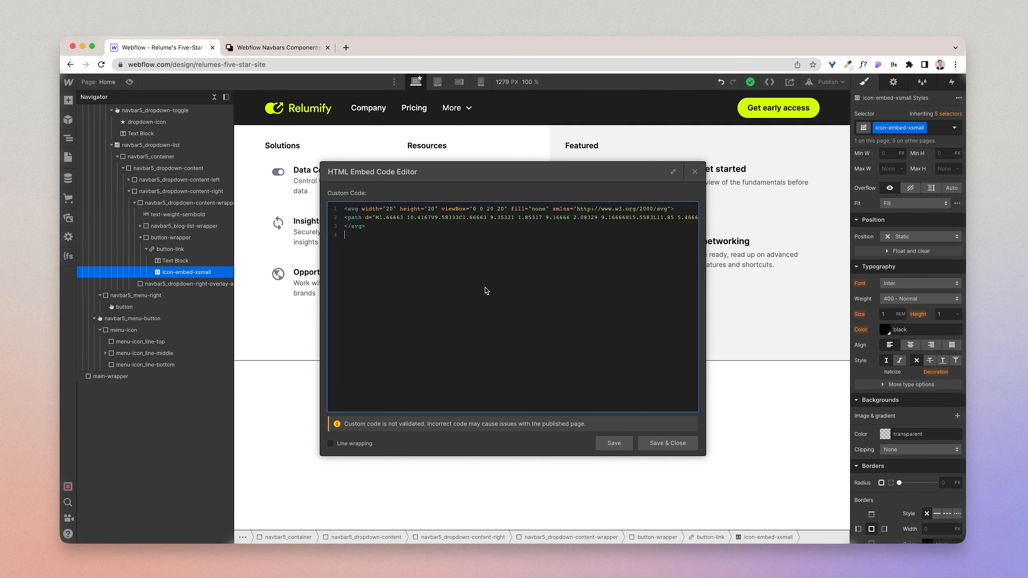
scroll(486, 291, right, 10)
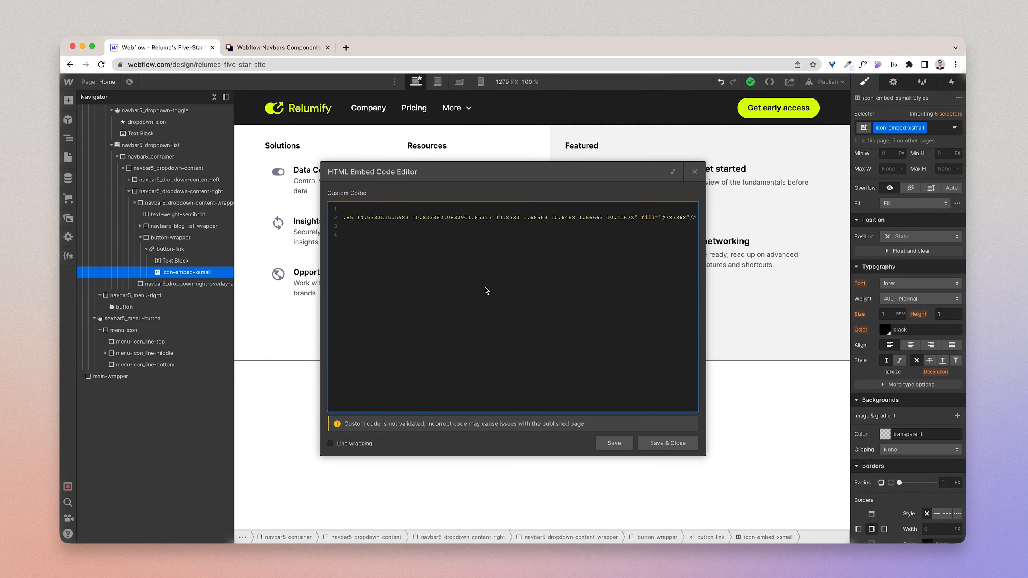
click(686, 443)
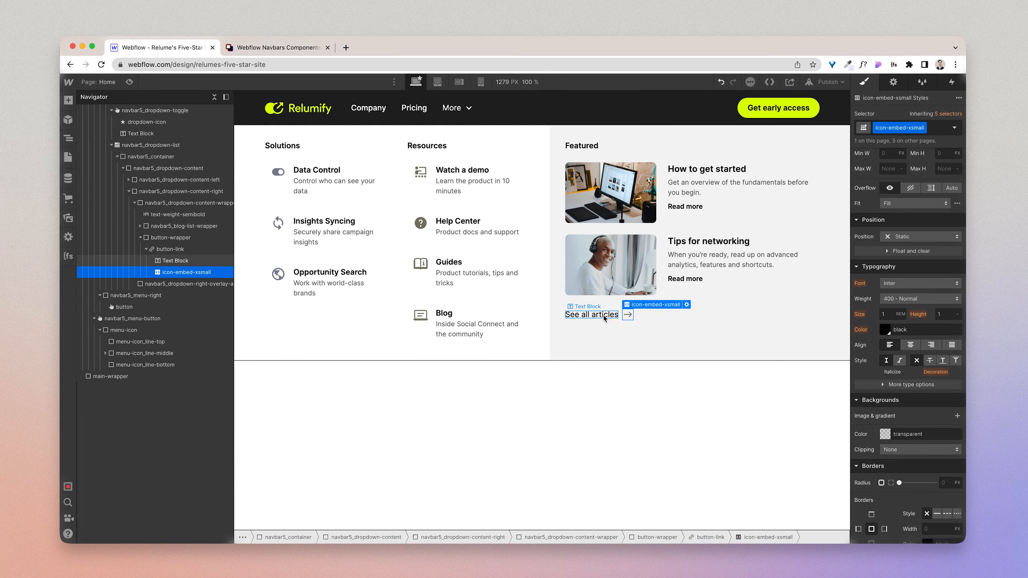
Step: Apply the existing text-weight-medium class to the See all articles text block
click(604, 318)
click(925, 127)
text(text-w)
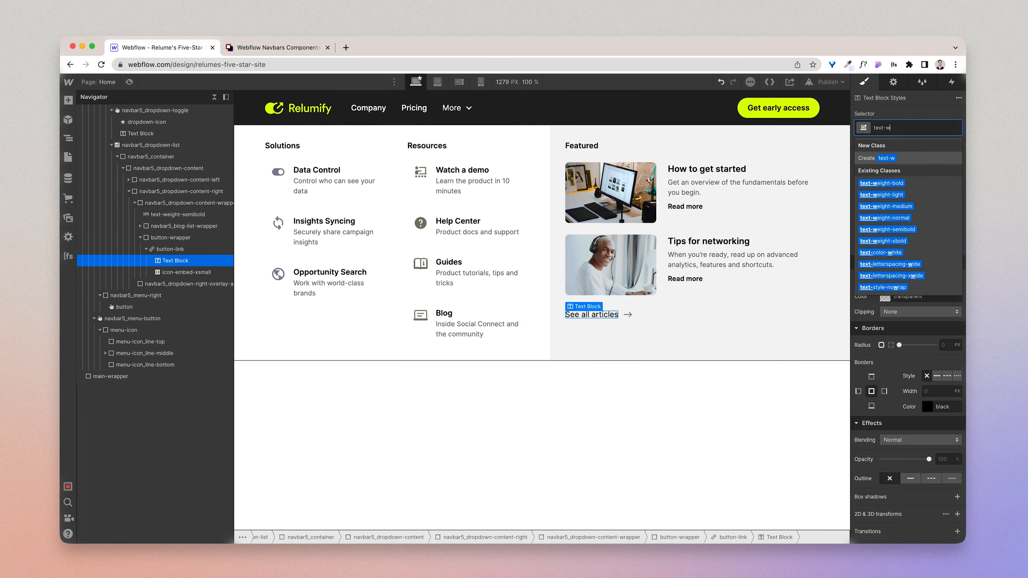
text(eight-)
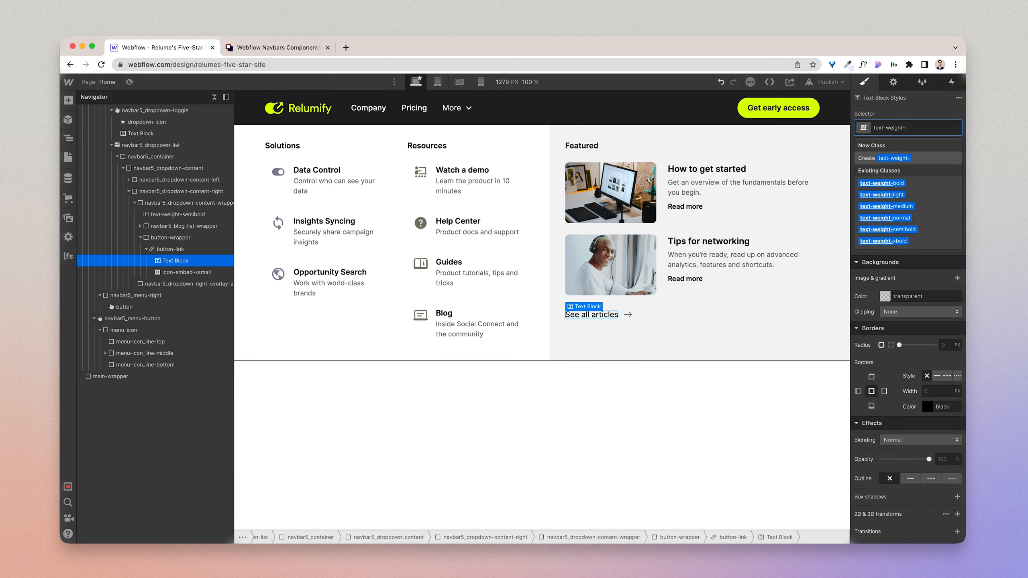
click(911, 230)
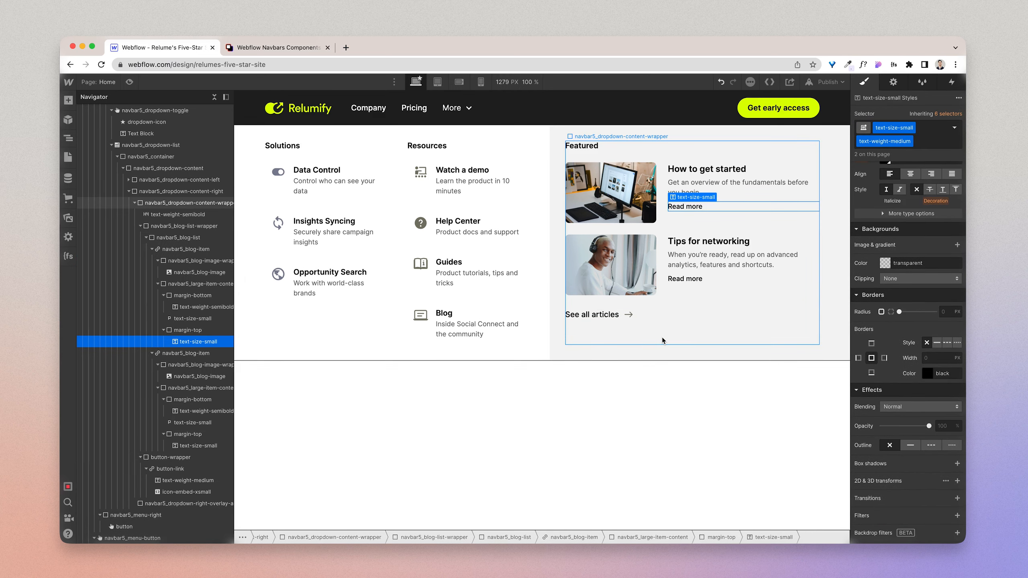
click(662, 337)
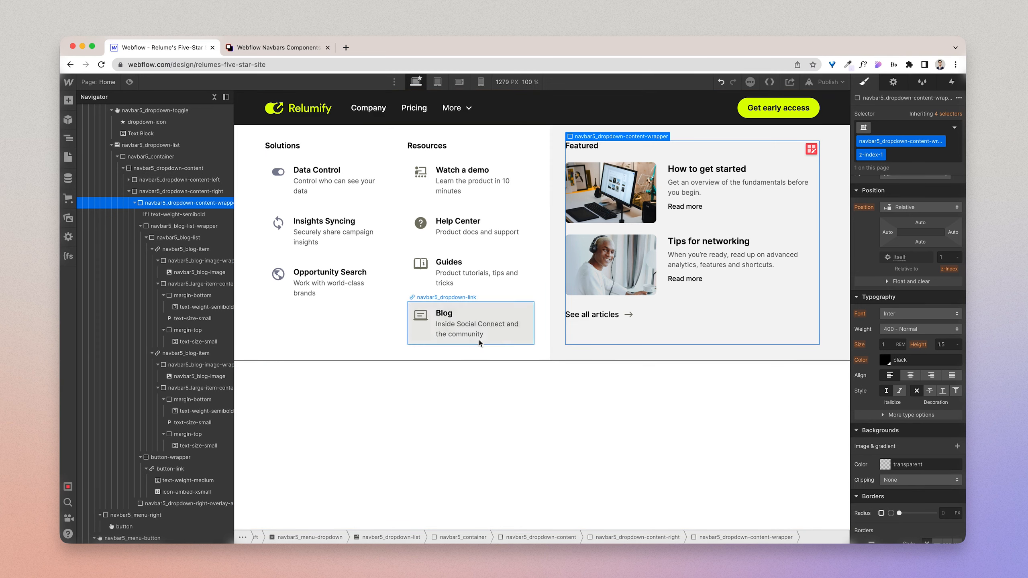
Step: Set the bottom border width of navbar5_dropdown-list to 2 px and preview the page
click(176, 146)
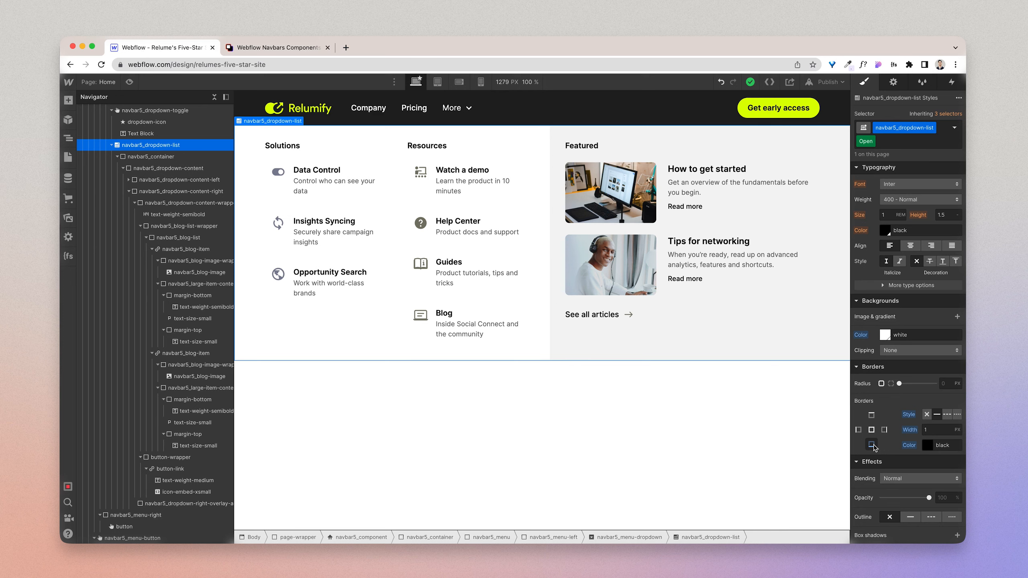
click(937, 428)
click(629, 432)
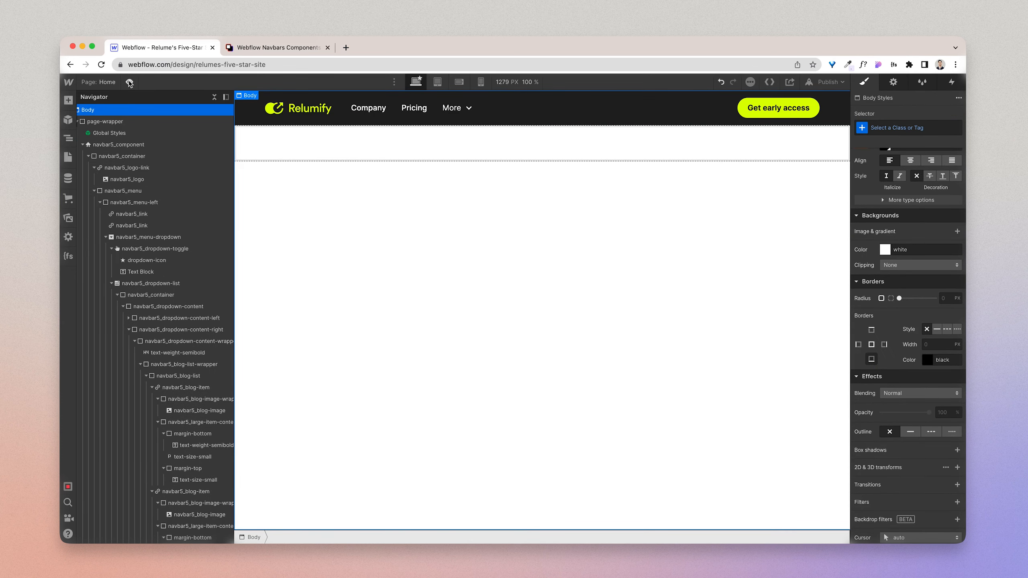
click(130, 83)
mouse_move(421, 108)
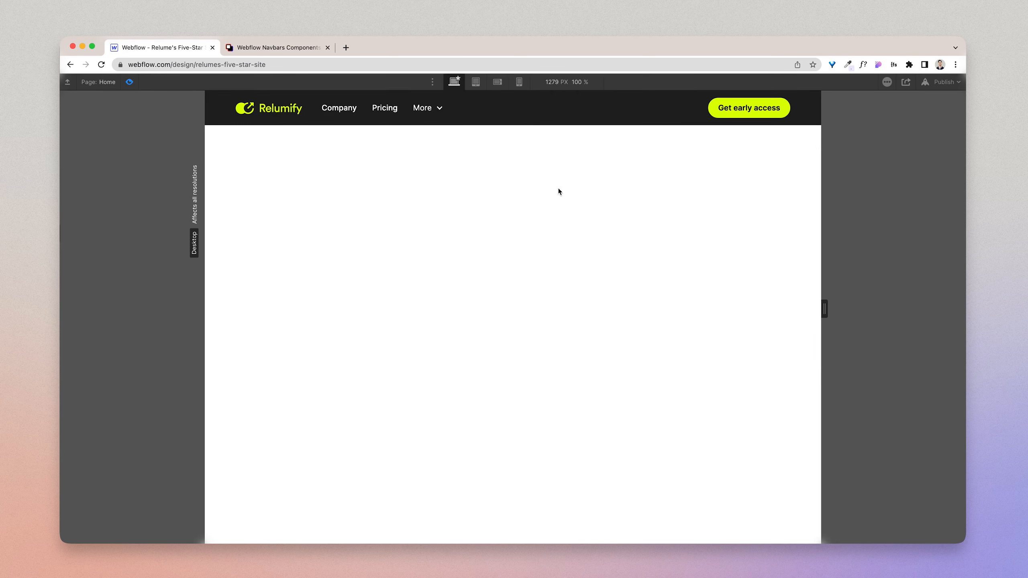
Step: Leave the preview and examine the Home and Navbar / 5 frames in Figma for comparison with the Webflow navbar
key(super+shift+p)
click(217, 200)
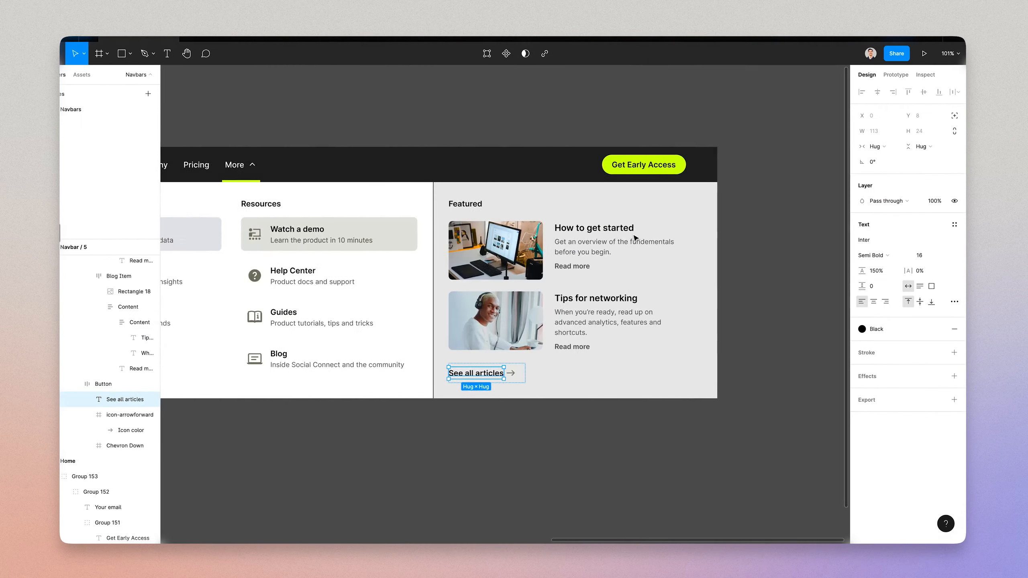
scroll(634, 238, down, 3)
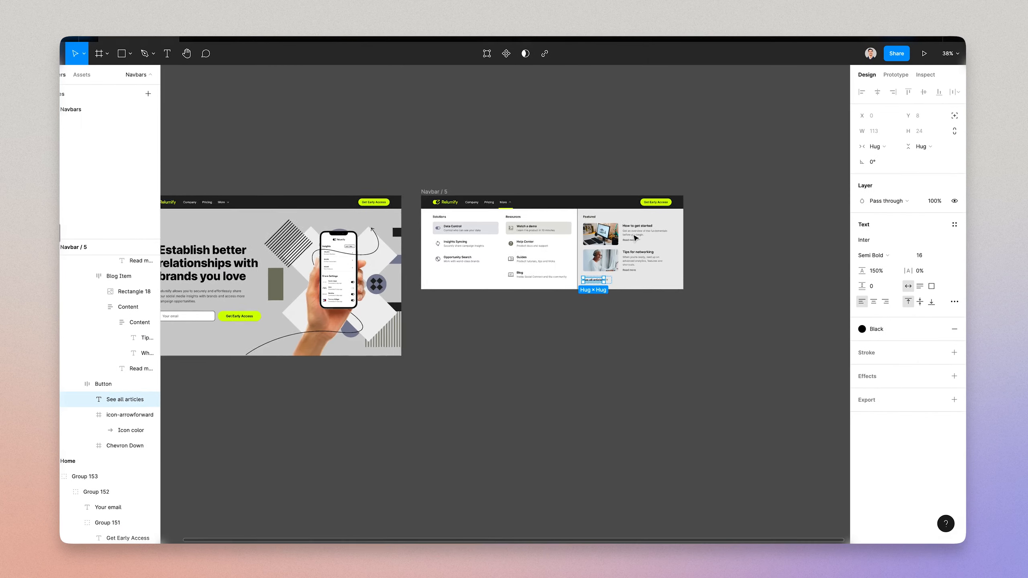
scroll(634, 238, left, 2)
scroll(384, 312, up, 5)
scroll(385, 313, left, 4)
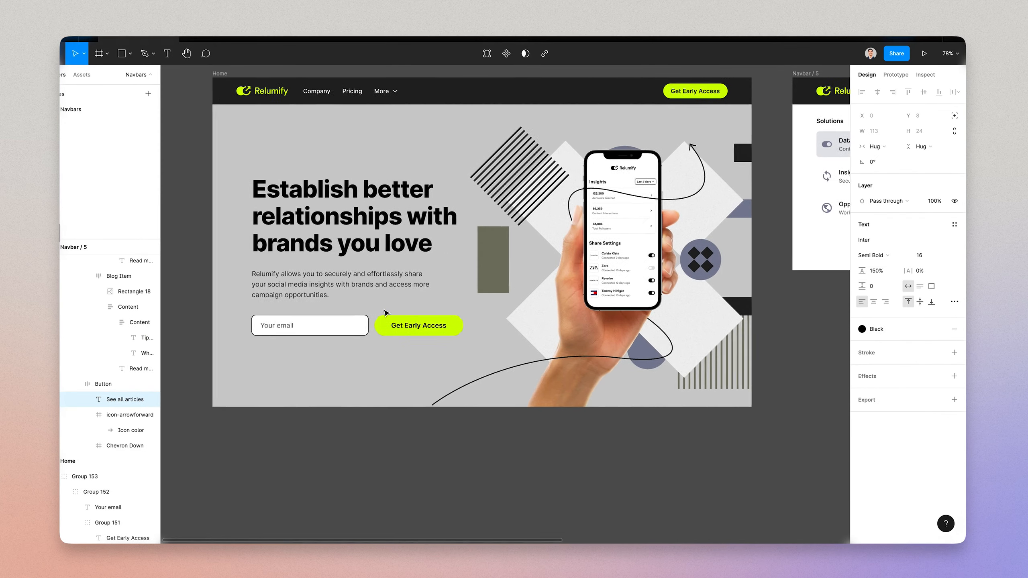
scroll(384, 312, up, 2)
scroll(384, 312, right, 1)
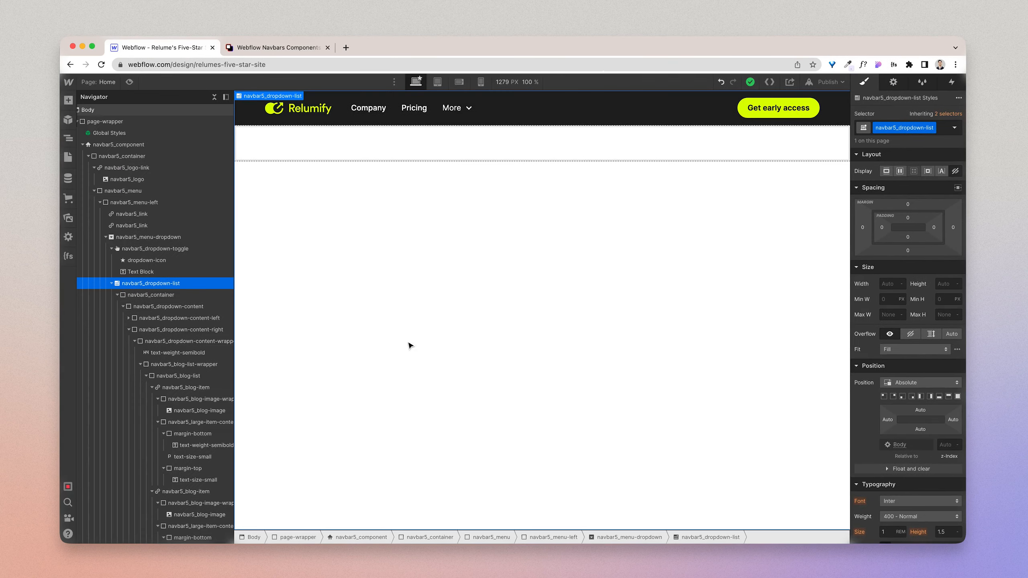
Step: Show the More dropdown menu on the Webflow canvas through the settings of navbar5_dropdown-toggle
click(469, 103)
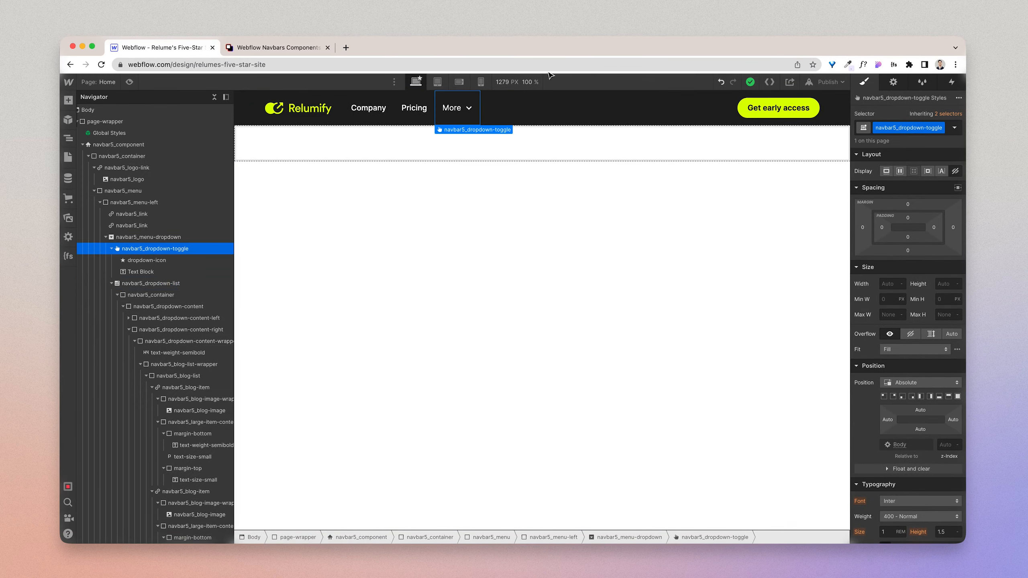
click(893, 82)
click(892, 163)
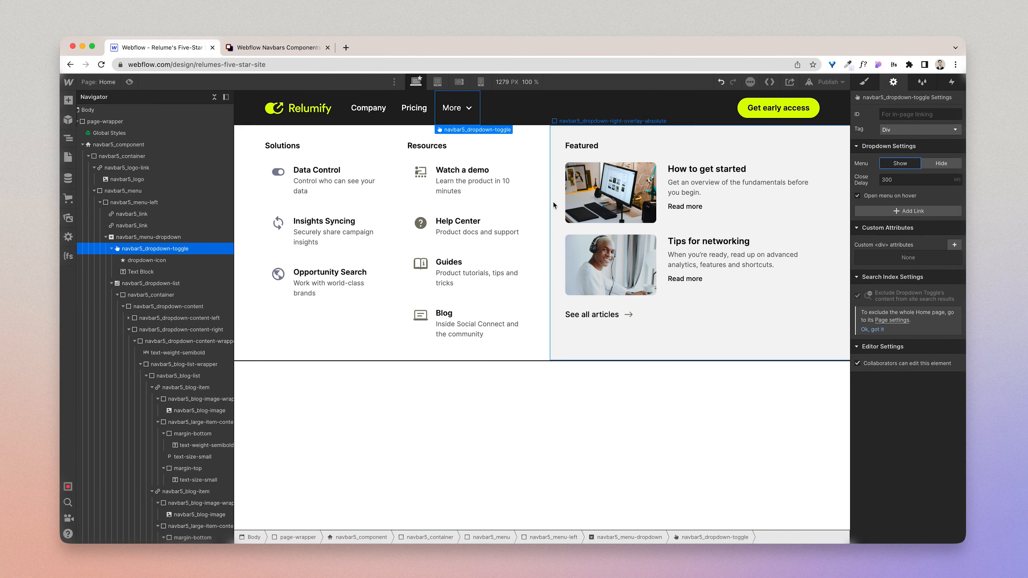
Step: Select navbar5_dropdown-right-overlay-absolute in Webflow and copy the Blog panel's fill color E9E9E9 from Figma
click(565, 348)
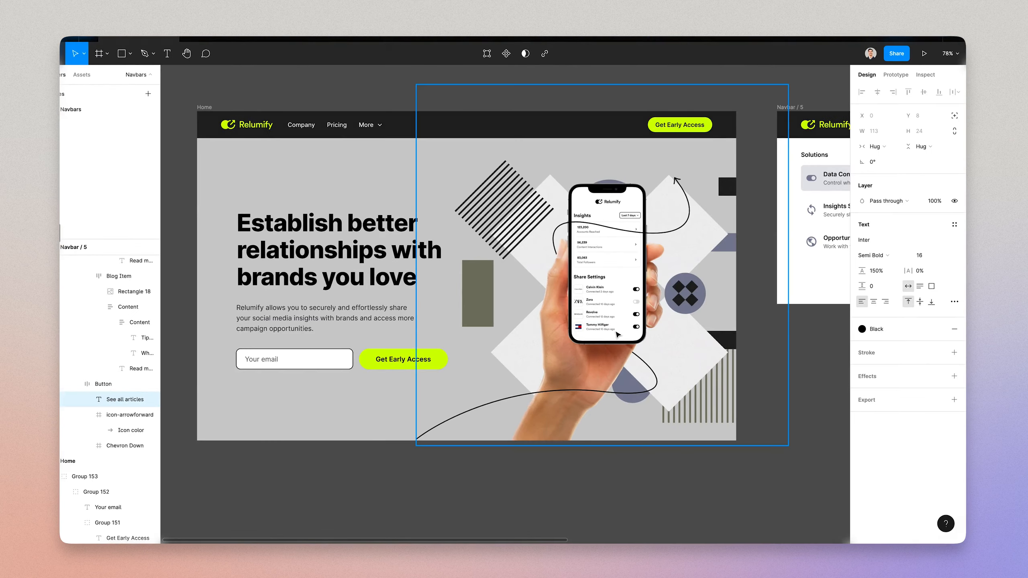
scroll(617, 334, right, 15)
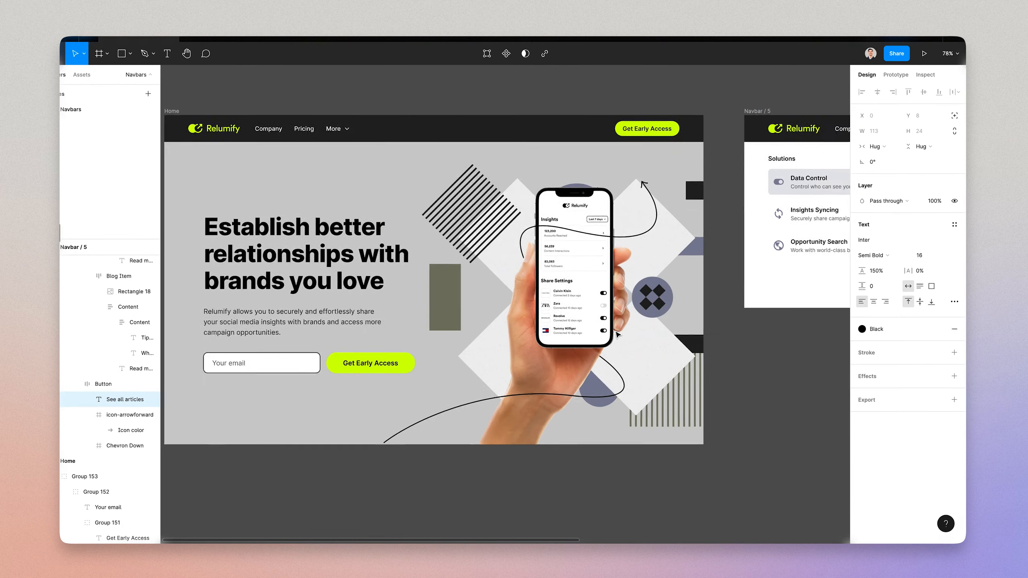
click(692, 301)
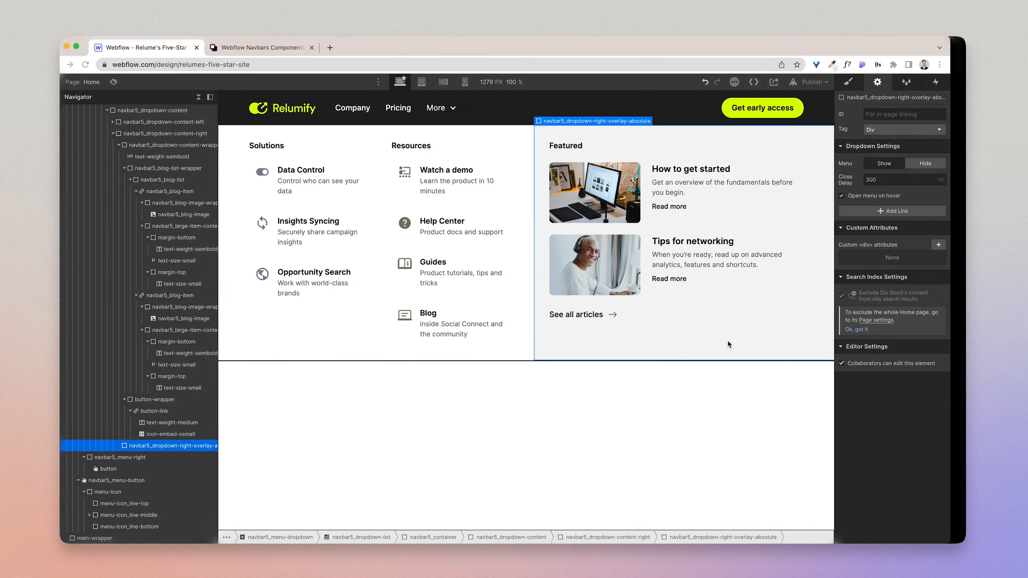
click(728, 344)
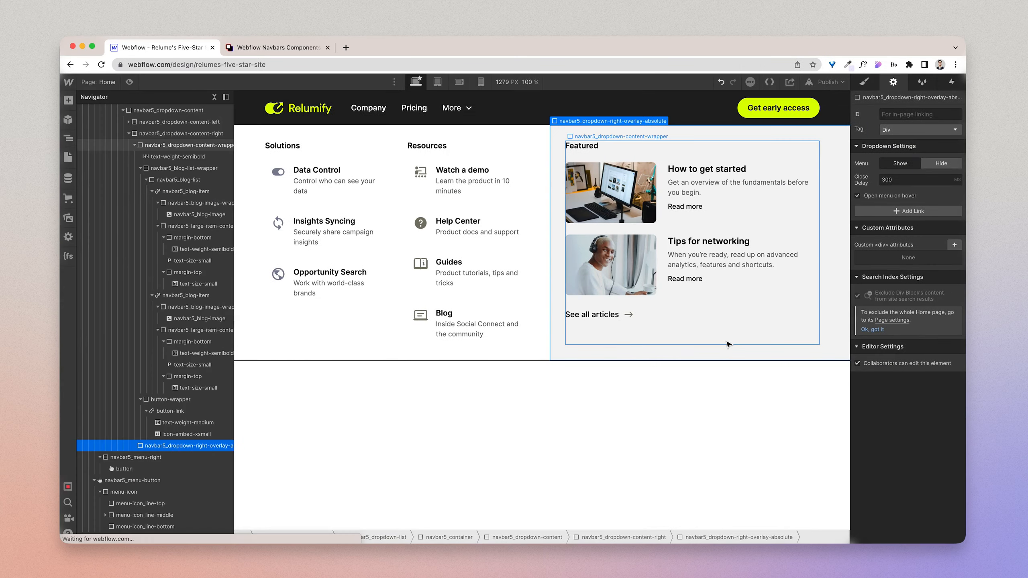
Step: Set the background color of navbar5_dropdown-right-overlay-absolute to #e9e9e9
click(864, 82)
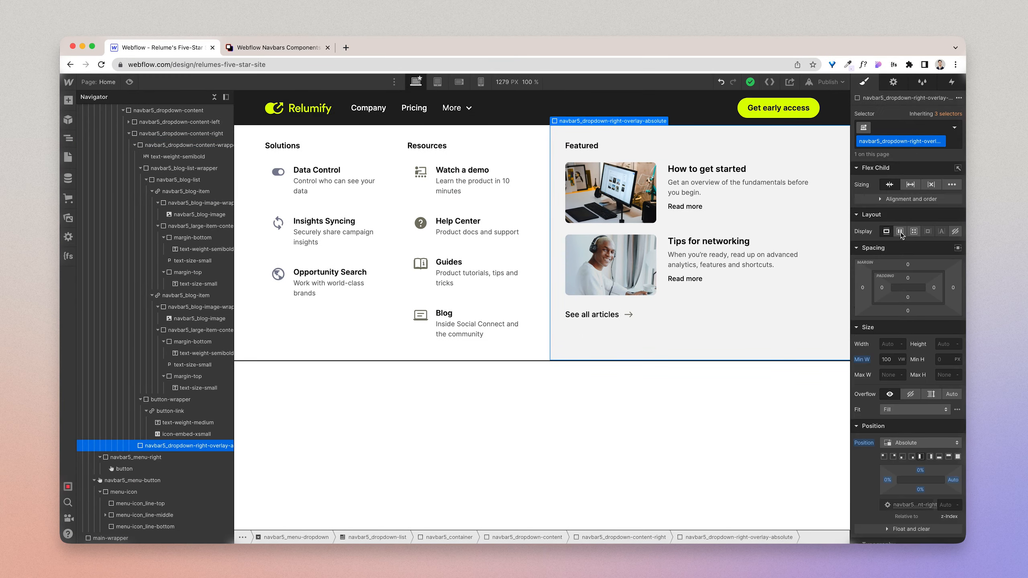
scroll(893, 370, down, 10)
triple_click(903, 287)
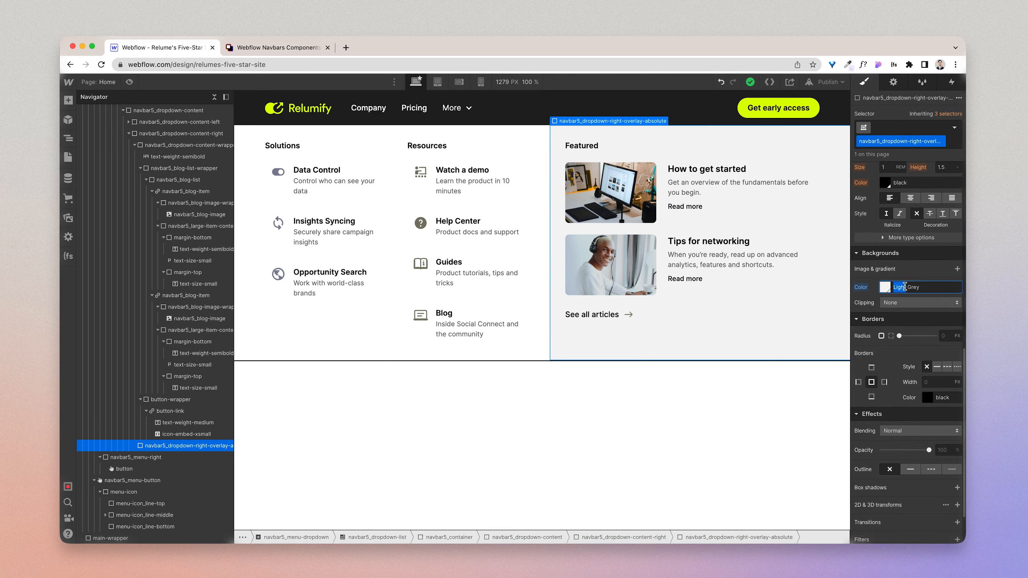
key(super+v)
key(Return)
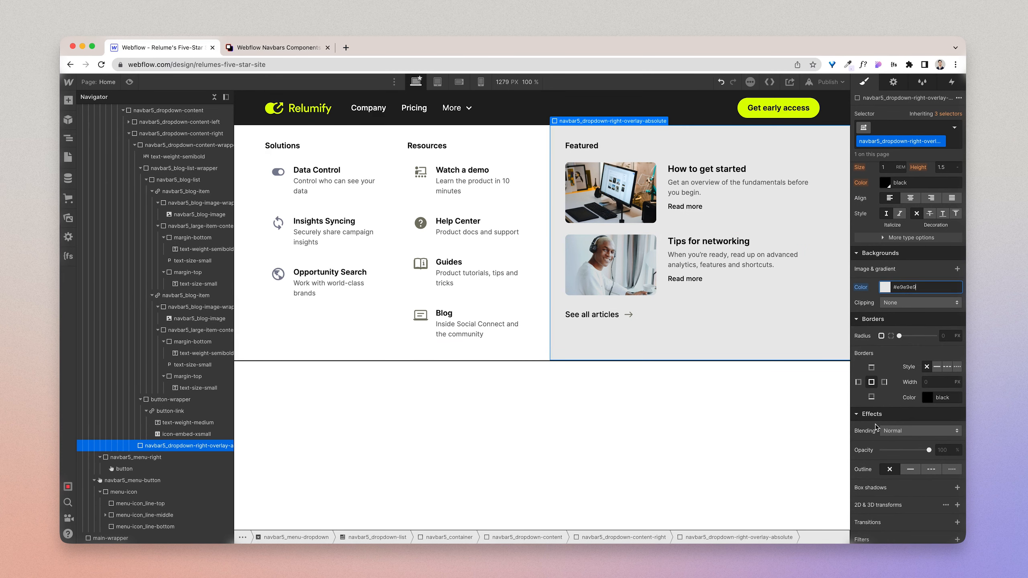
Step: Give navbar5_dropdown-right-overlay-absolute a solid left border 2 px wide
click(859, 382)
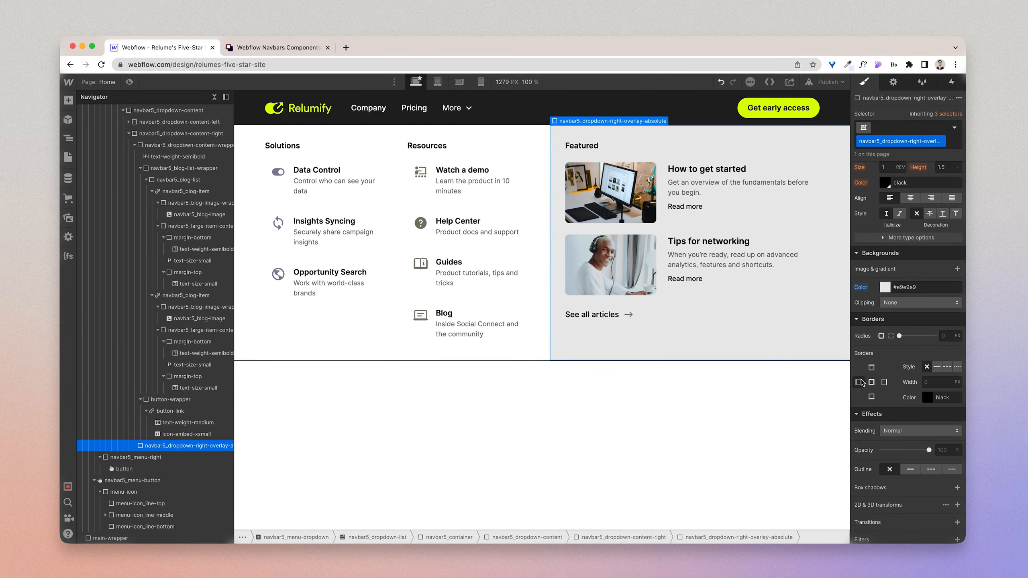
click(937, 367)
click(934, 382)
text(2)
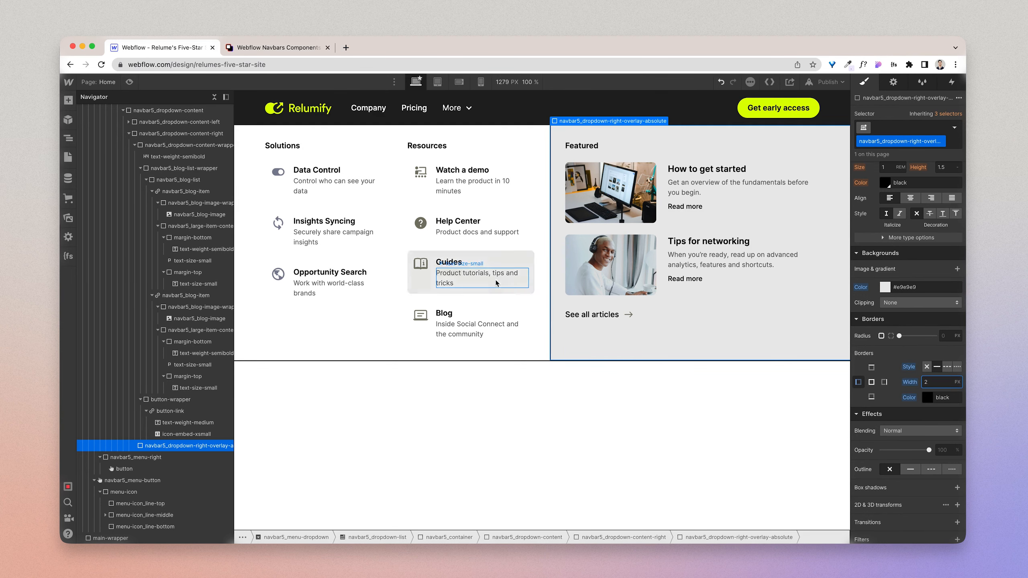
Step: Inspect the Guides dropdown link and navbar5_dropdown-list, and open the page preview
click(464, 289)
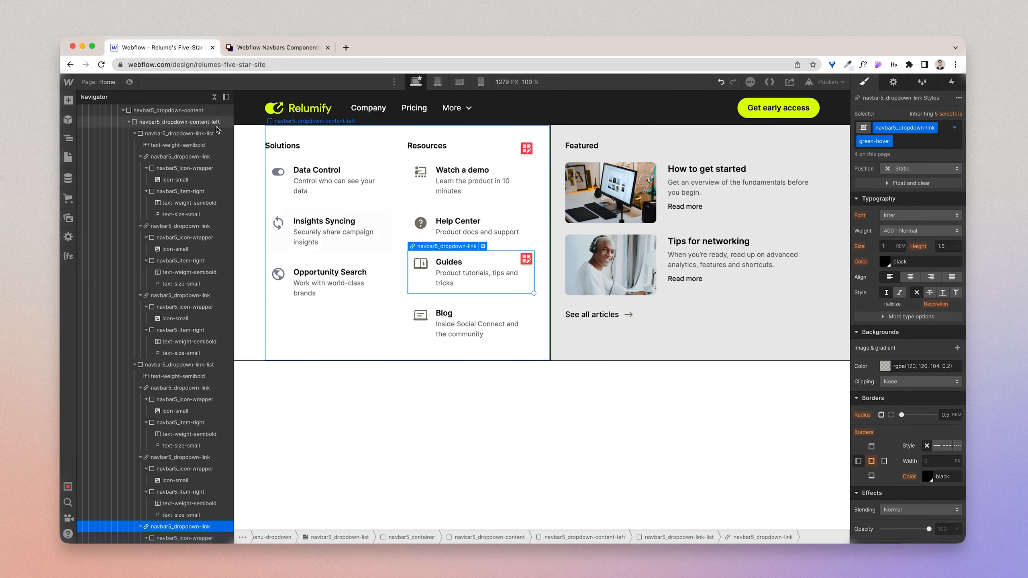
click(249, 152)
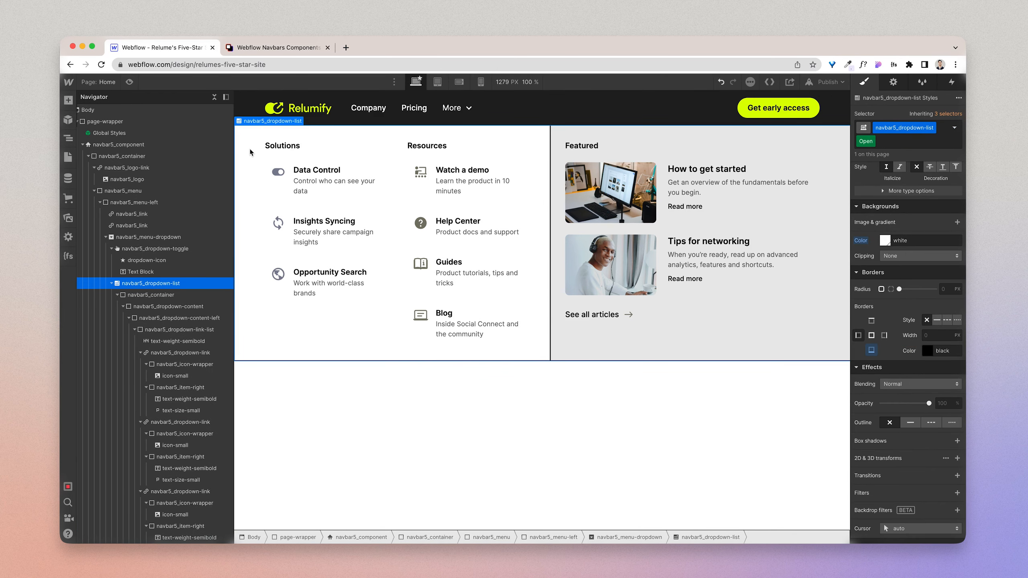
click(130, 81)
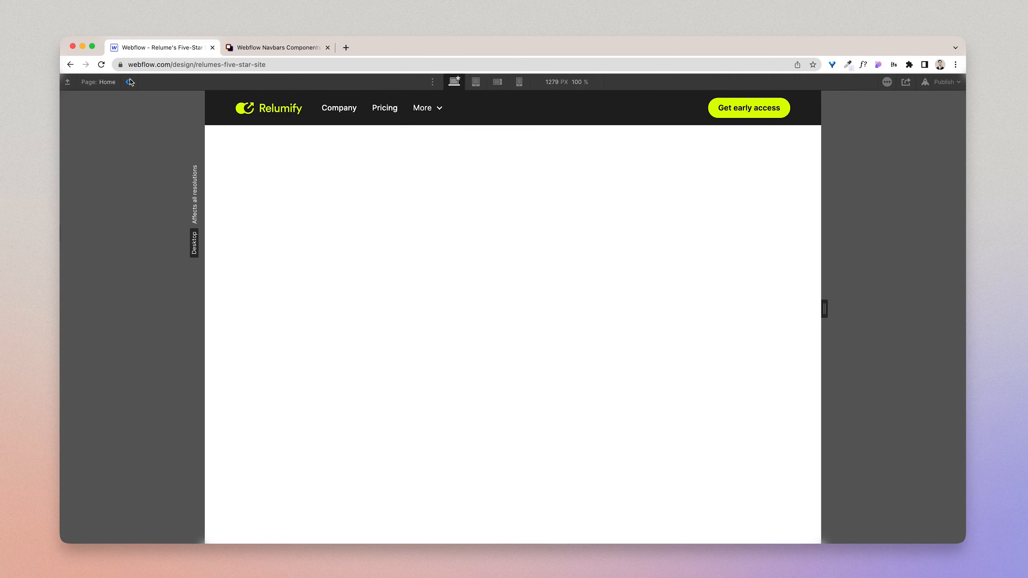
Step: Preview the More dropdown on desktop, widen the canvas to 1728 px to check its layout, and close the dropdown
click(432, 111)
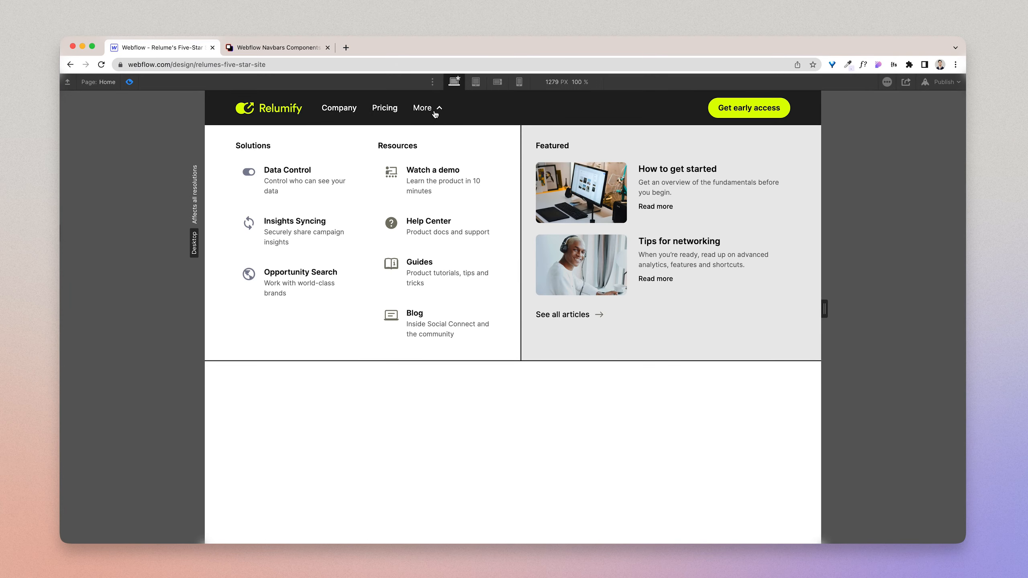
click(723, 409)
drag(825, 309, 934, 317)
click(342, 109)
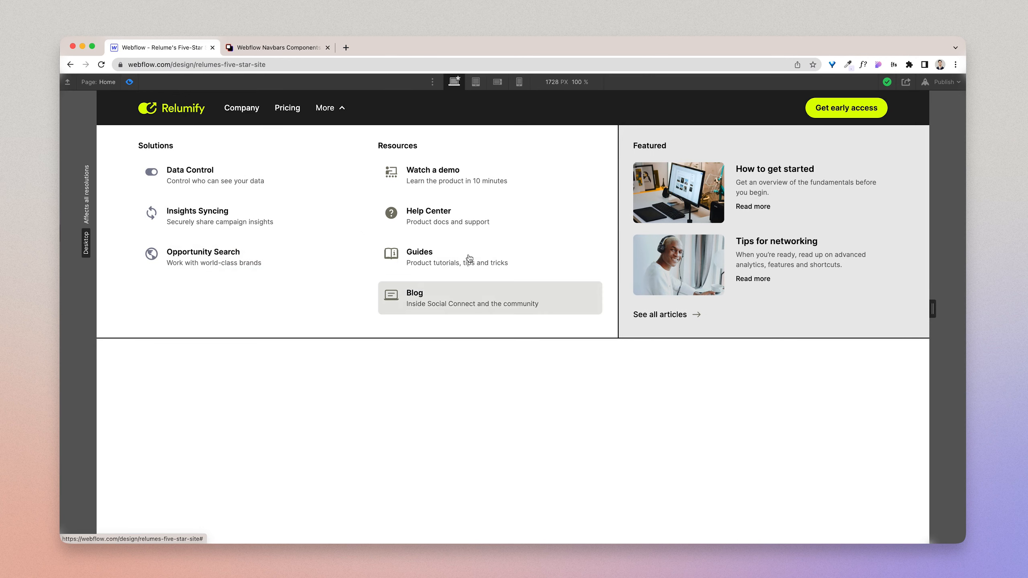
click(419, 151)
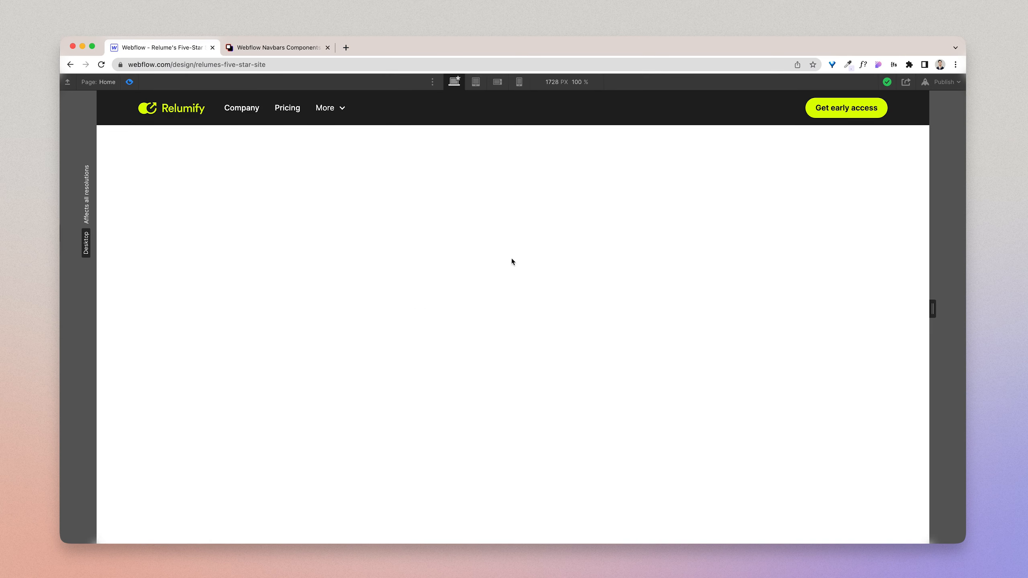
Step: Check the navbar's hamburger menu in the preview at the tablet breakpoint by opening and closing it
click(476, 82)
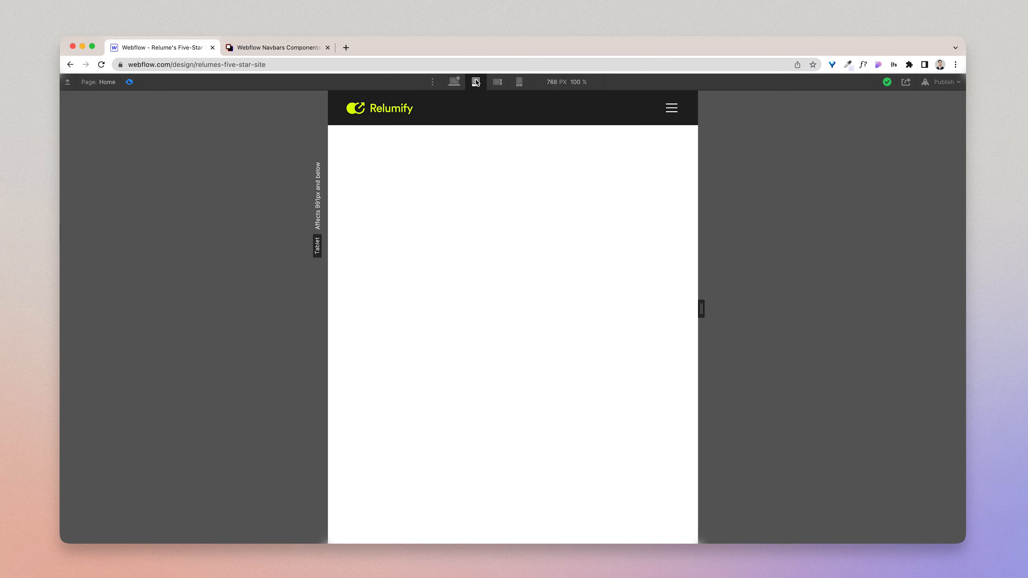
click(671, 109)
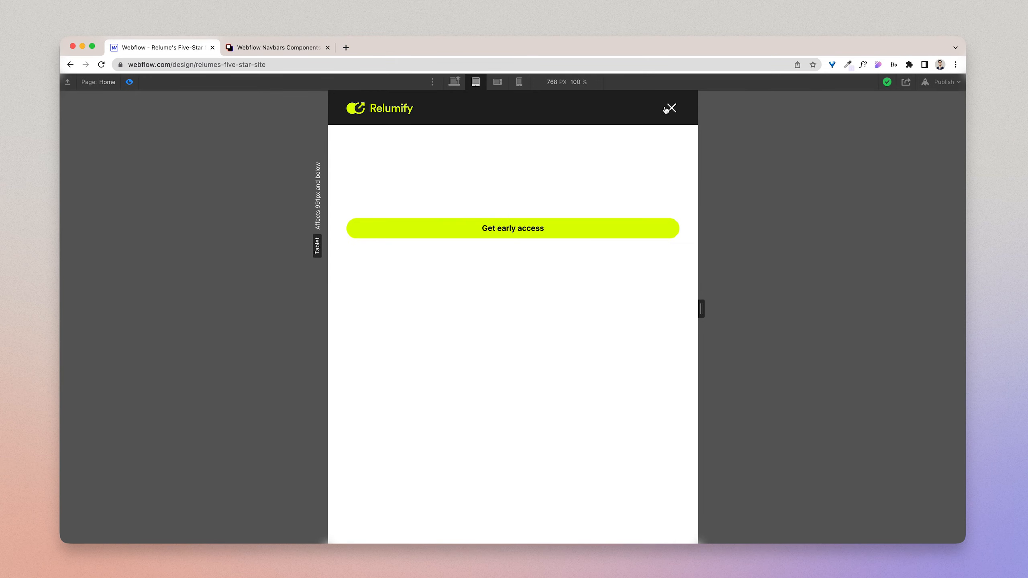
click(672, 110)
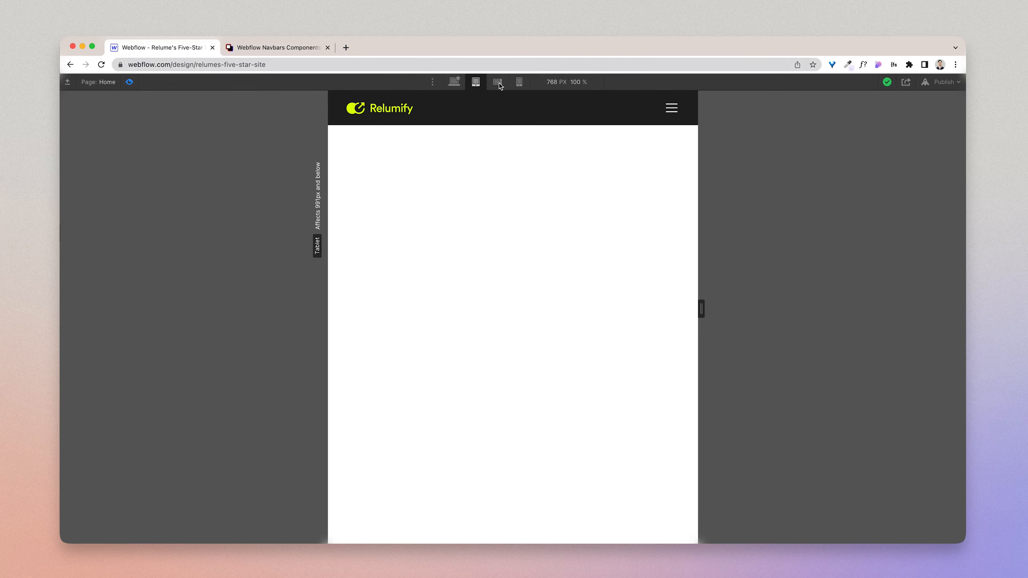
Step: Leave the preview and set navbar5_component's menu to Show at the tablet breakpoint
key(super+shift+p)
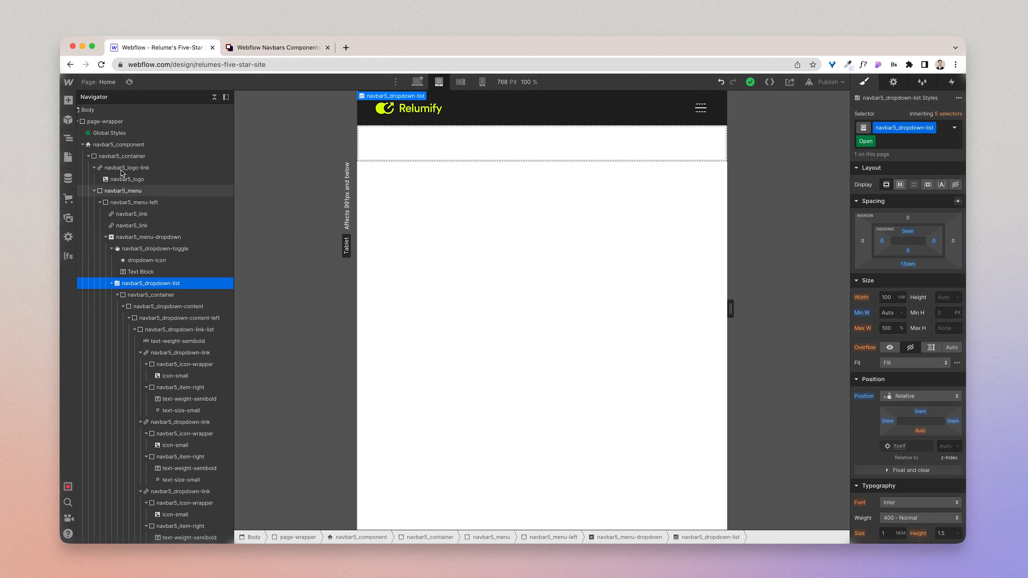
click(118, 144)
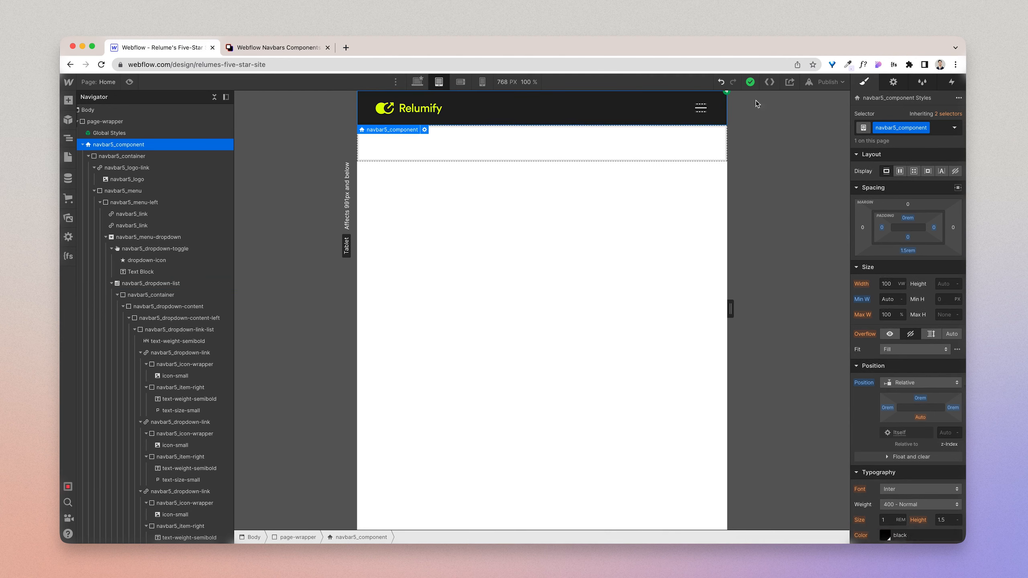
click(892, 82)
click(900, 148)
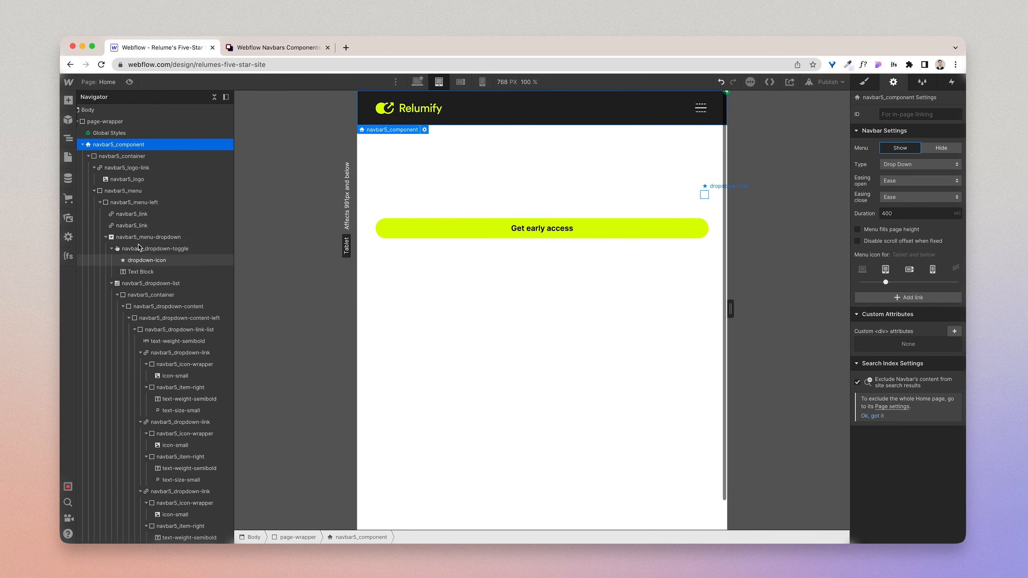
Step: Set the text color of navbar5_menu-left to the Black swatch at the tablet breakpoint
click(141, 206)
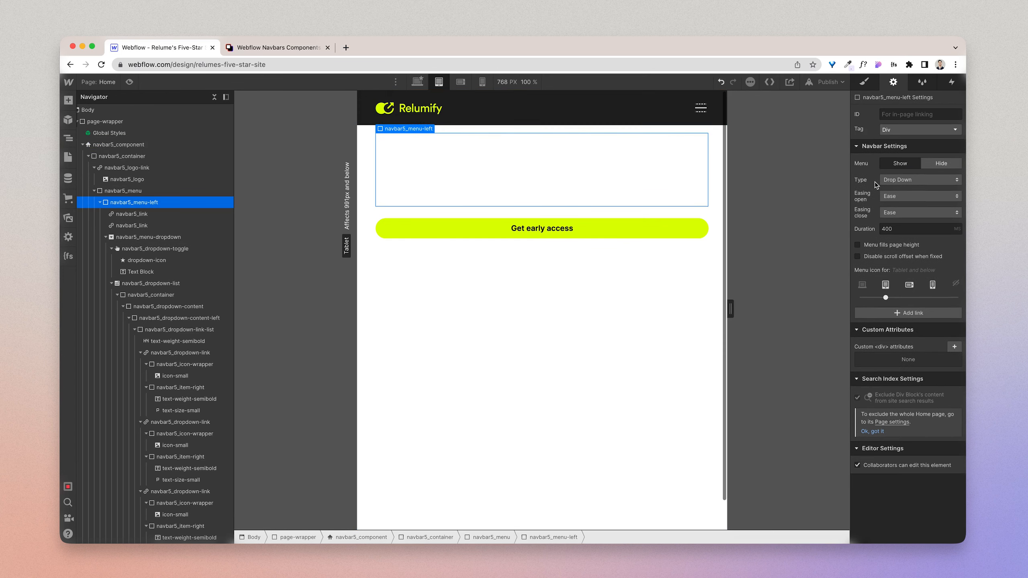
click(865, 83)
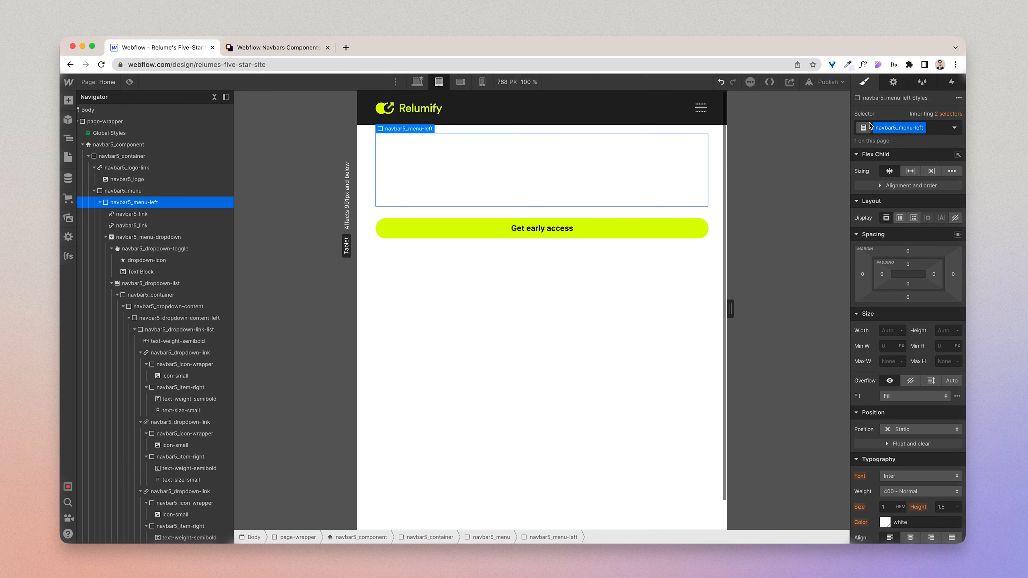
scroll(882, 269, down, 2)
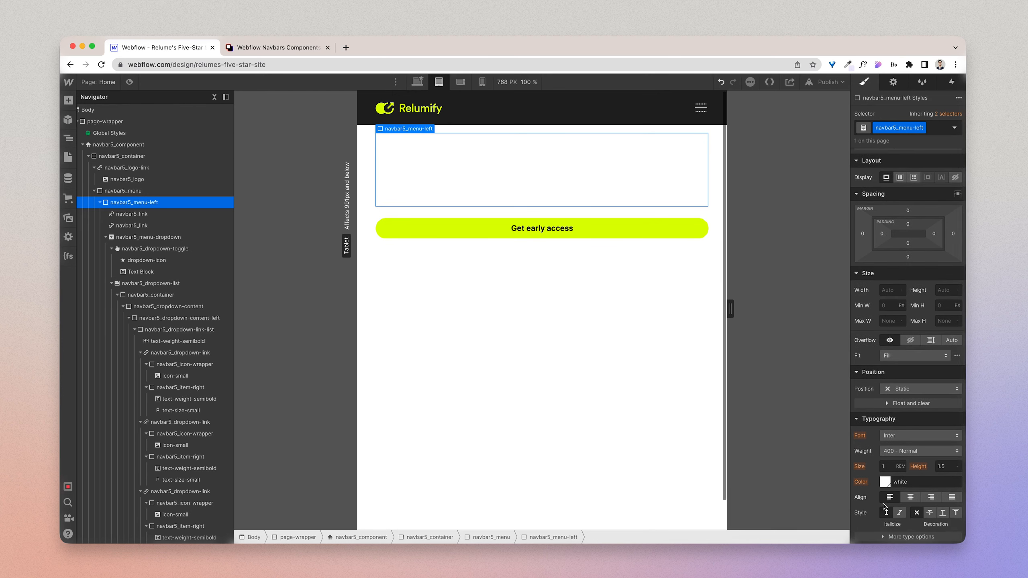
click(885, 483)
click(873, 444)
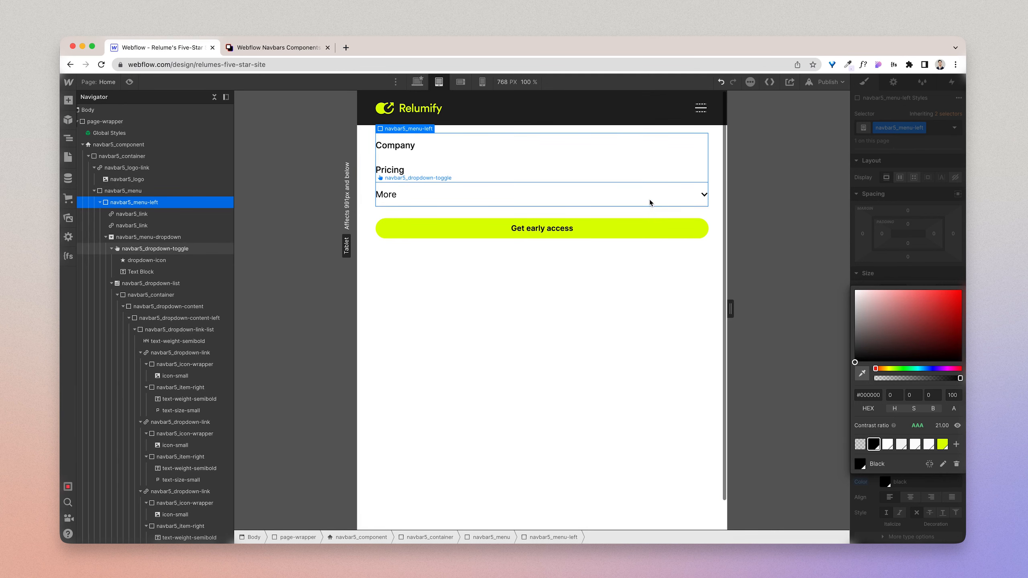
Step: Preview the tablet menu with More expanded and review its links and Featured section
click(624, 200)
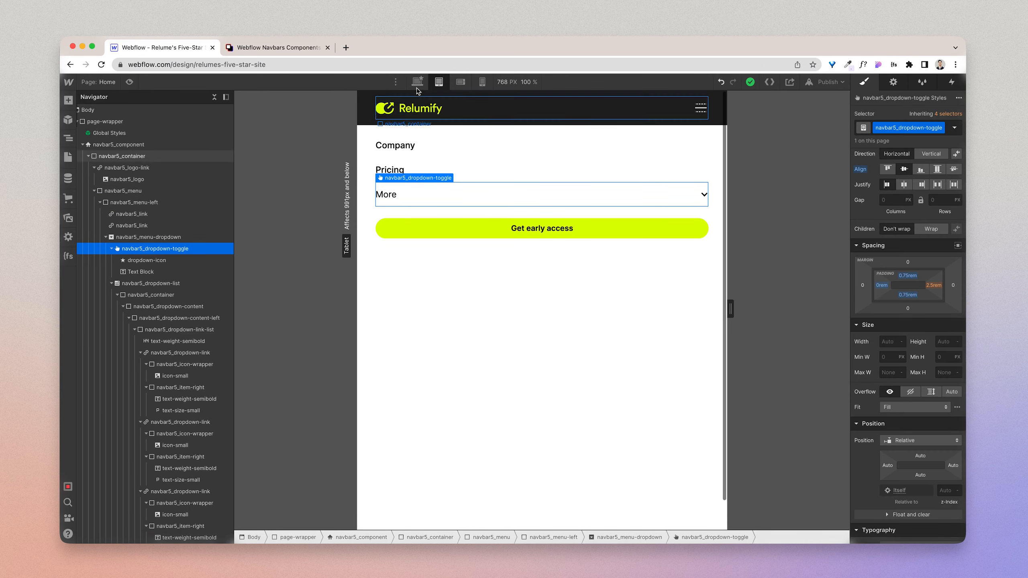
click(659, 197)
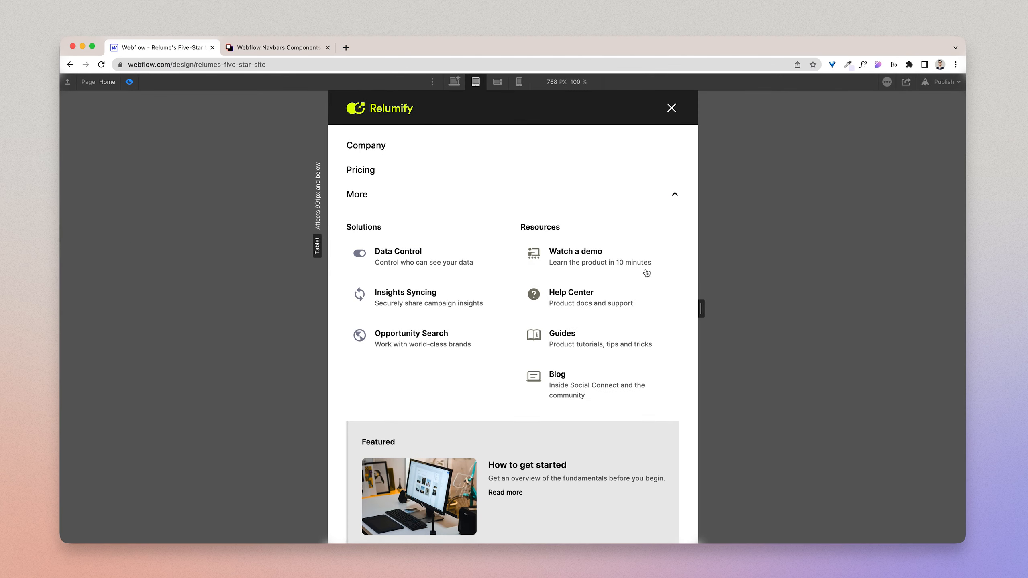
scroll(644, 292, down, 5)
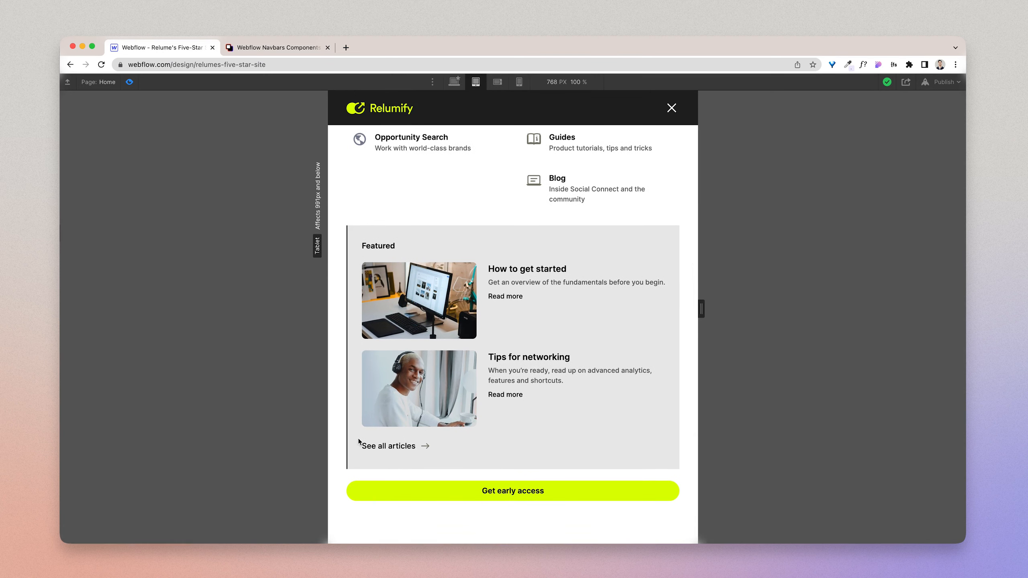
scroll(634, 362, up, 5)
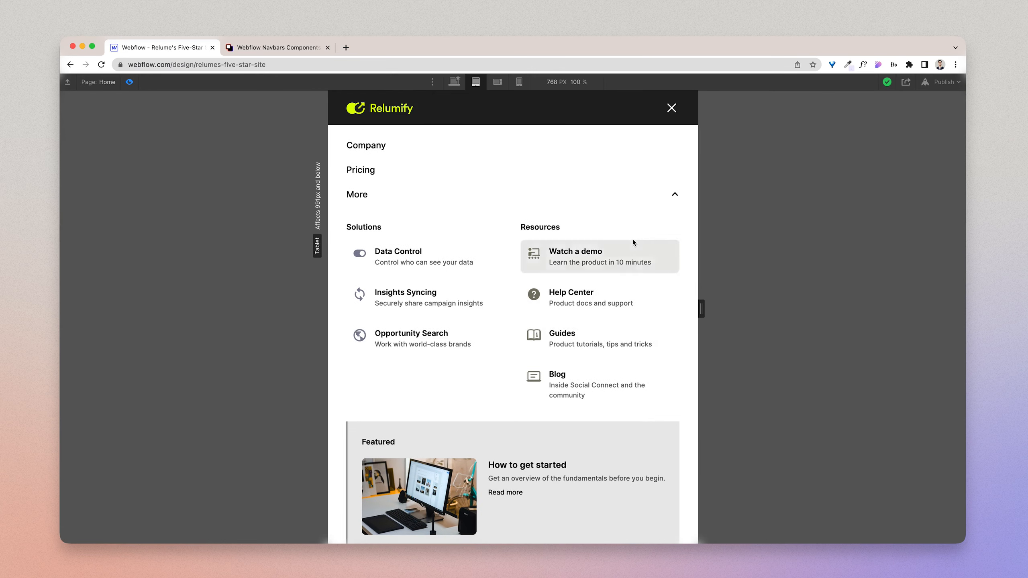
scroll(621, 365, down, 5)
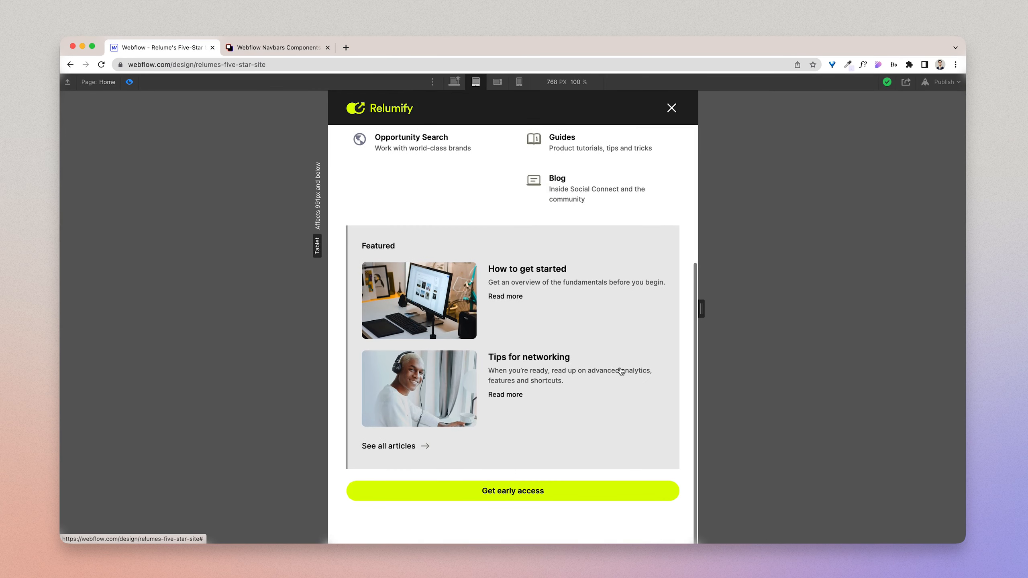
scroll(620, 370, up, 5)
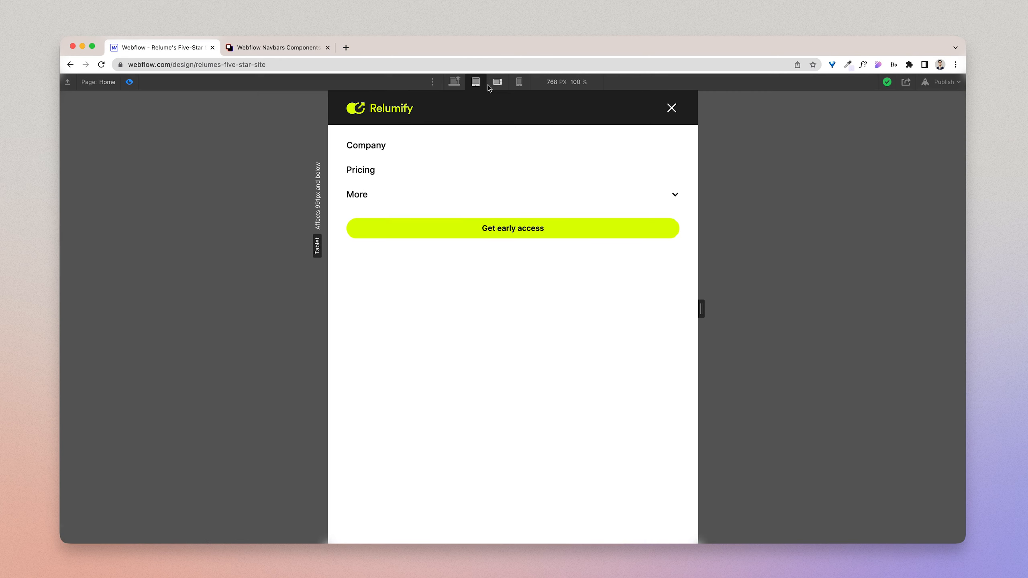
Step: Preview the menu with More expanded at the mobile landscape breakpoint, and return to the desktop breakpoint
click(496, 83)
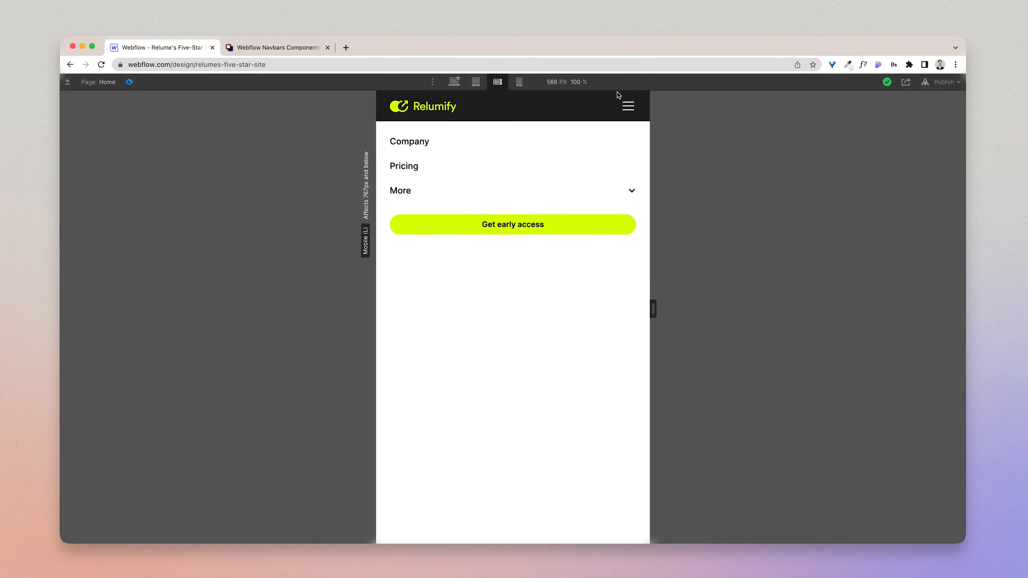
click(626, 108)
click(627, 107)
click(614, 192)
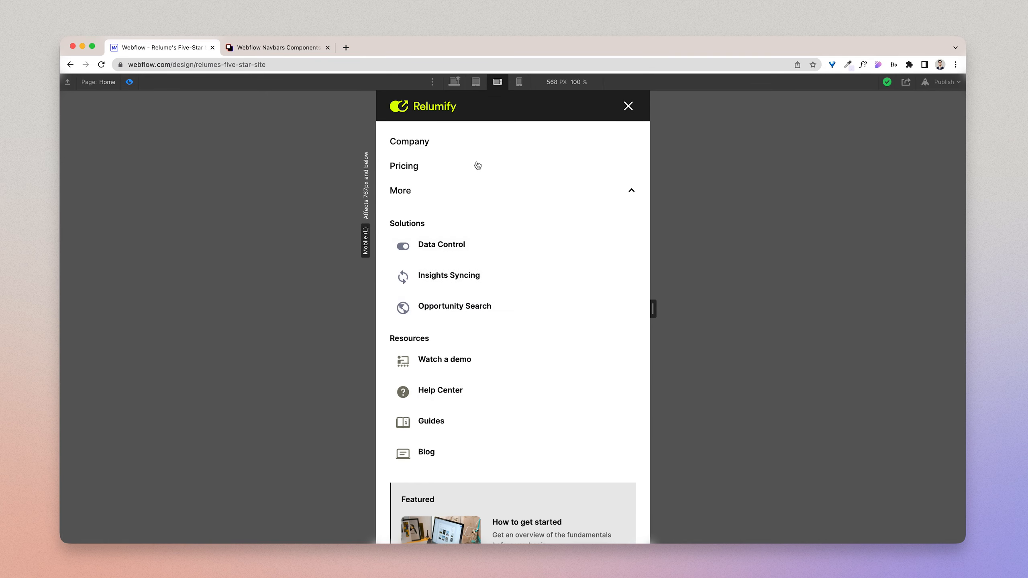
click(454, 82)
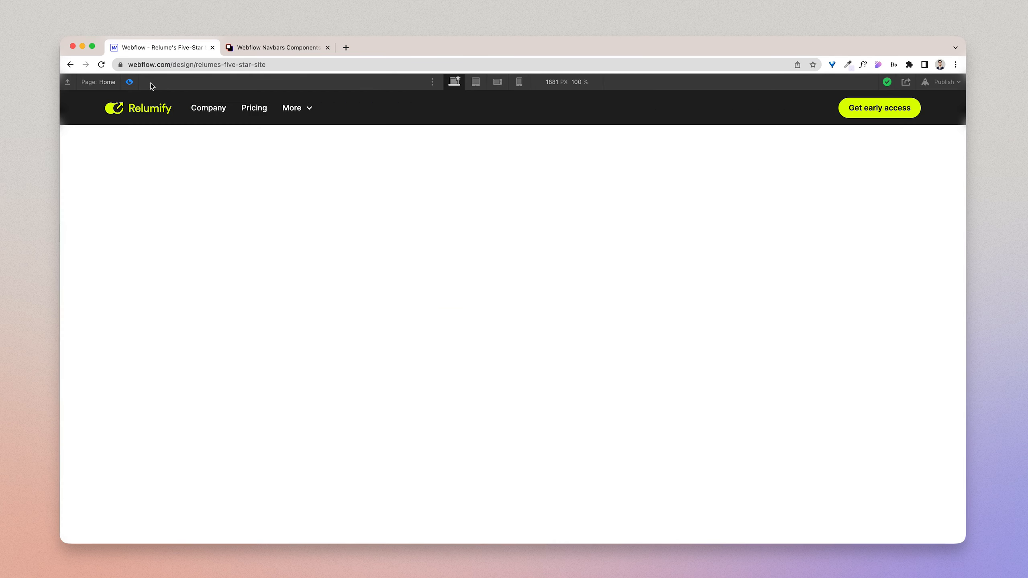
Step: Leave the preview and collapse navbar5_component and its navbar5_container in the element tree
key(super+shift+p)
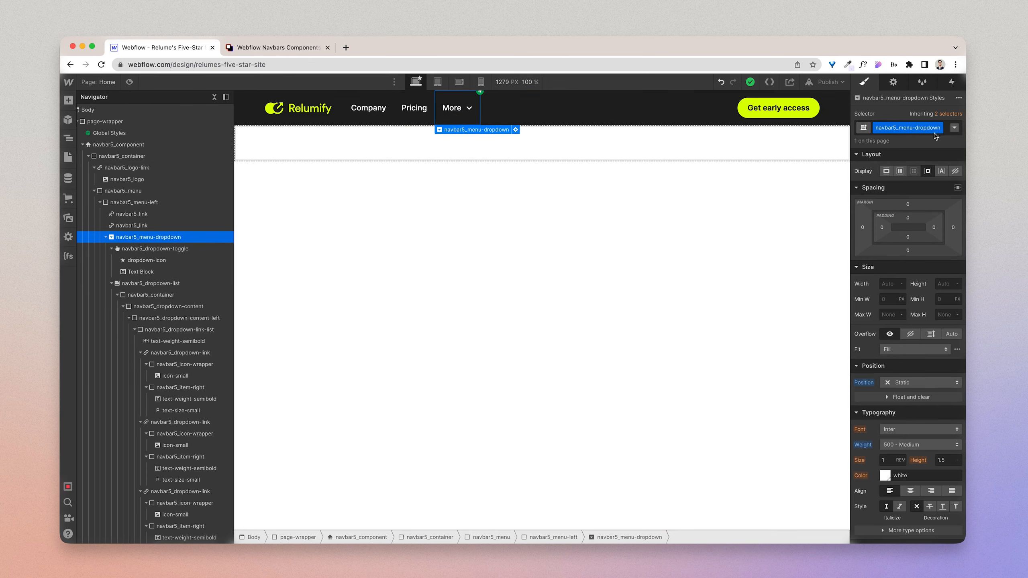
click(181, 352)
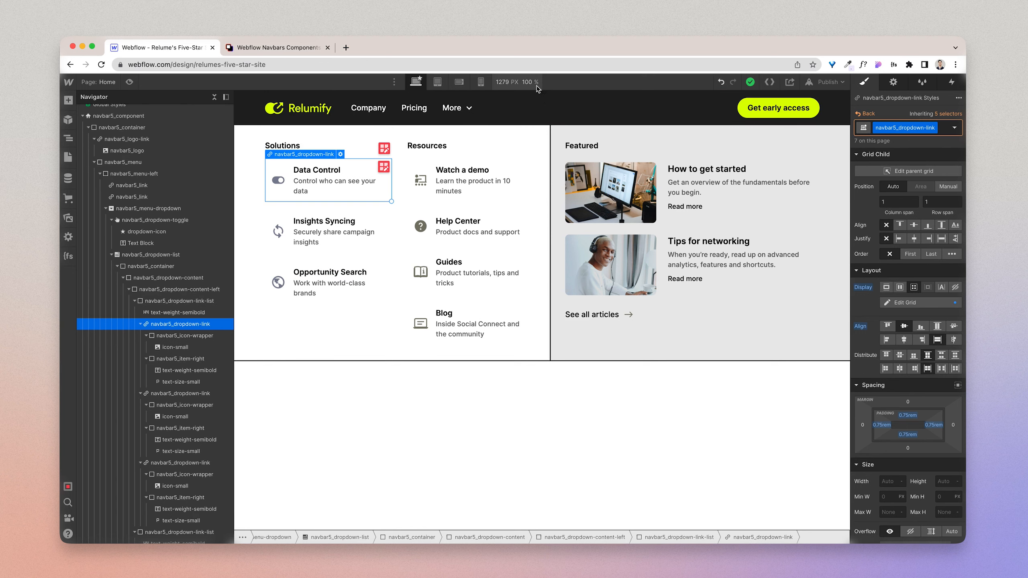
click(254, 103)
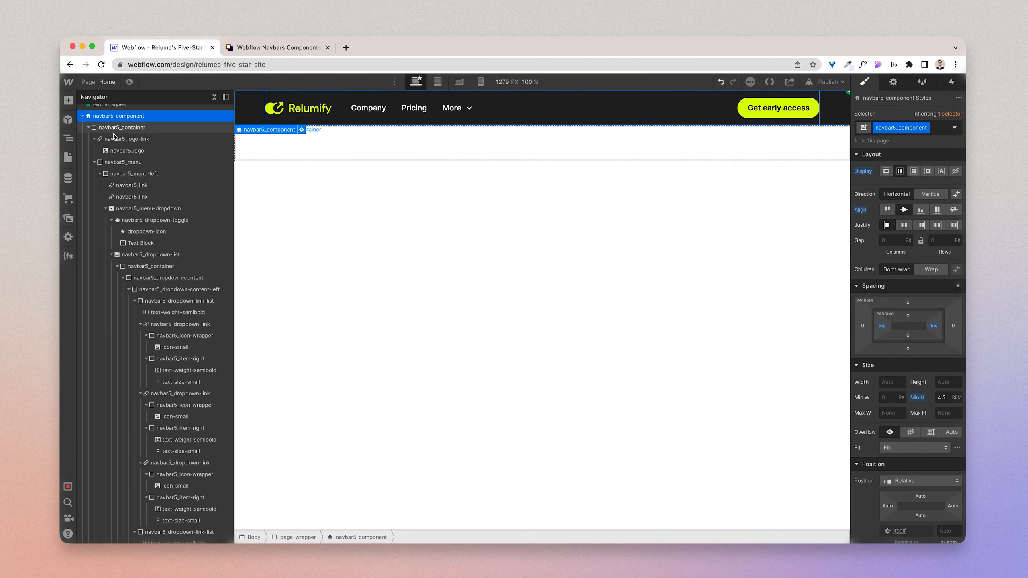
click(88, 127)
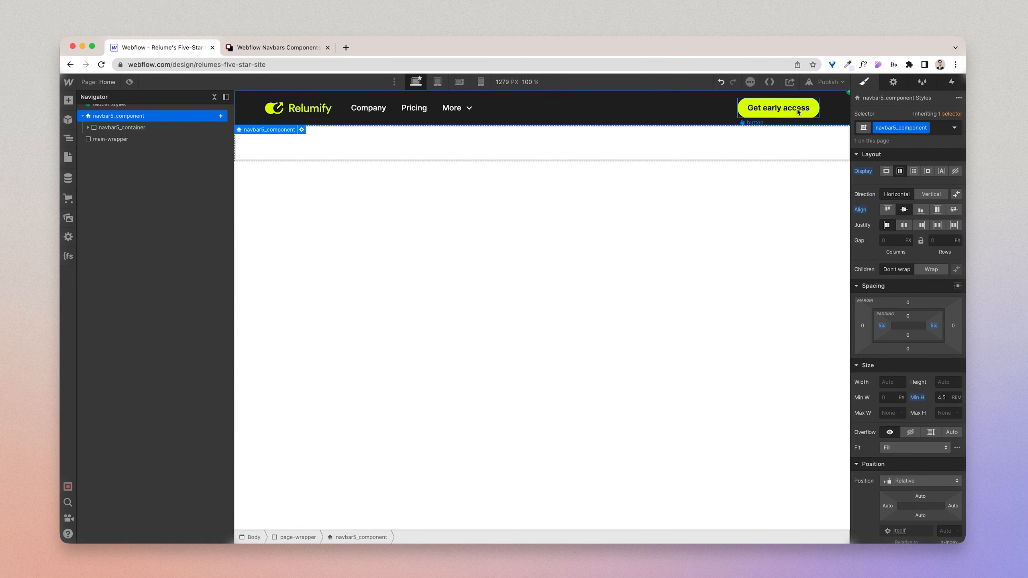
click(83, 115)
Step: Add a div block with the class 300vh inside main-wrapper and set its height to 300 vh
click(102, 127)
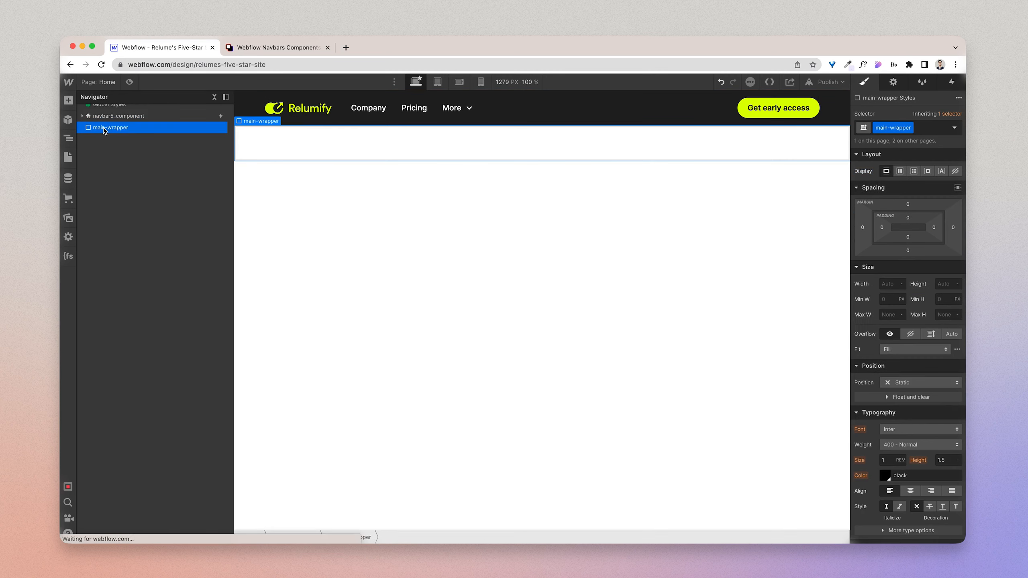
key(super+e)
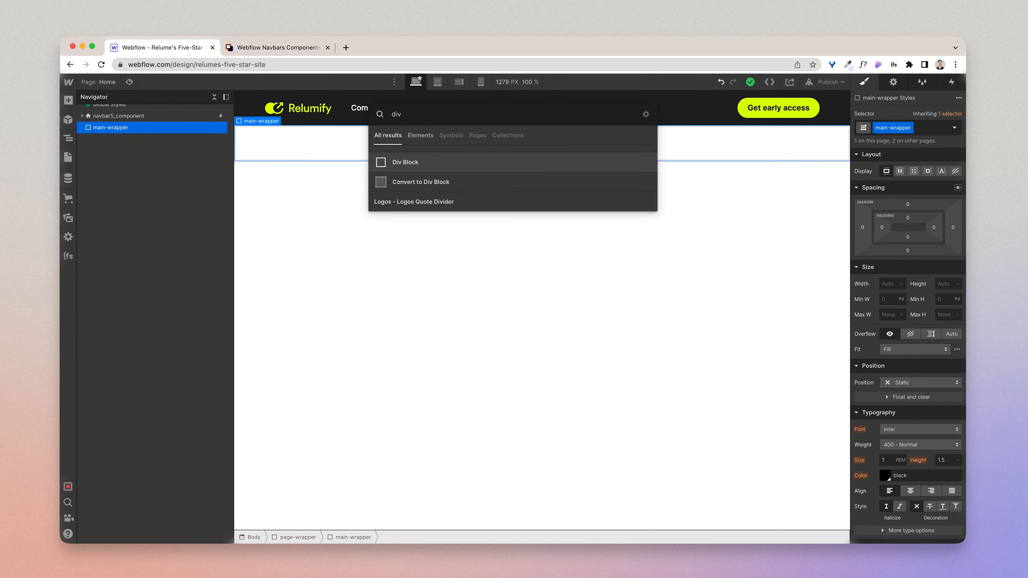
key(Return)
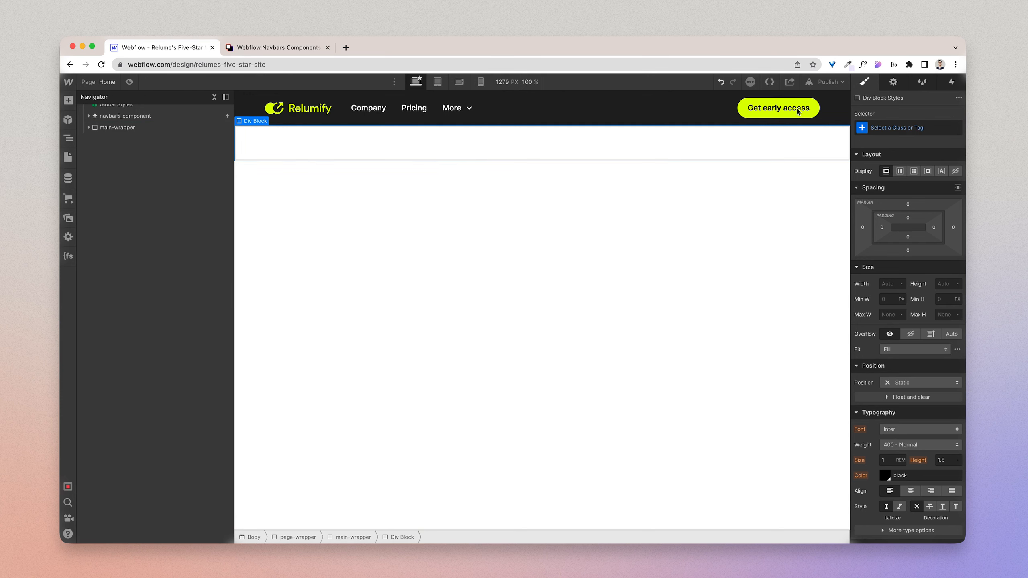
click(909, 136)
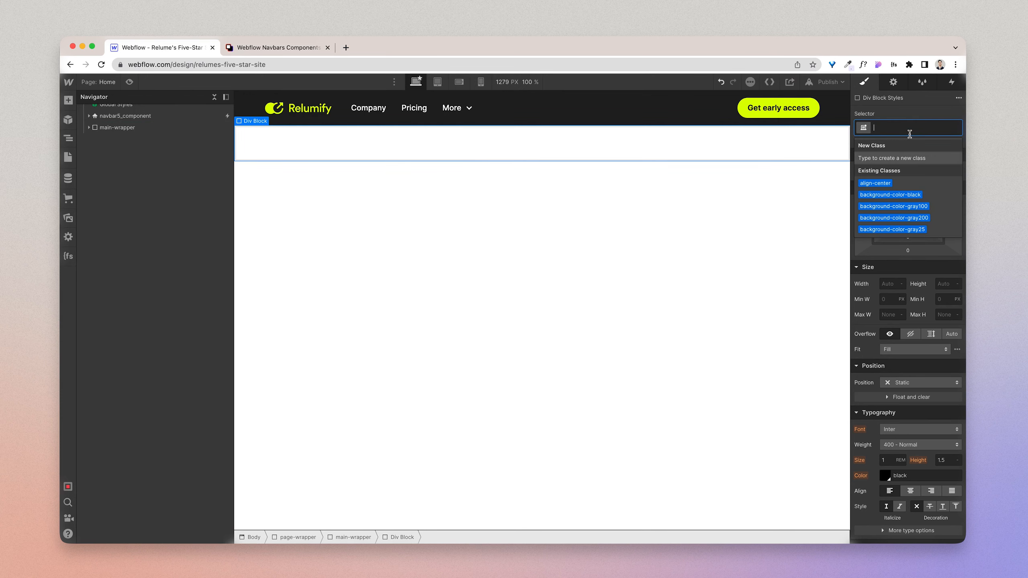
text(300vh)
key(Return)
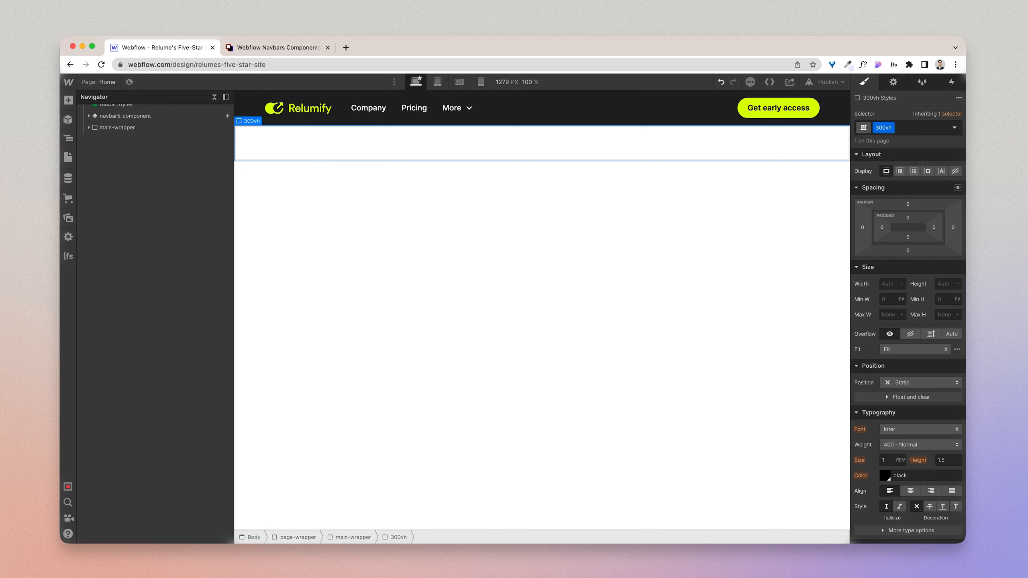
click(943, 284)
key(Return)
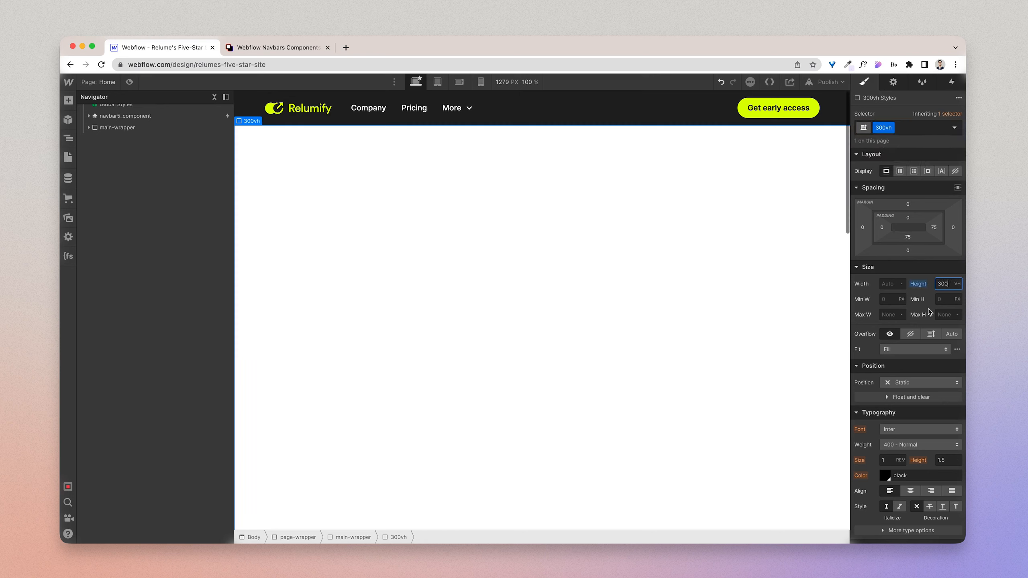
Step: Switch to Figma, copy the Home frame's fill color, and return to the 300vh div's background settings in Webflow
scroll(894, 451, down, 6)
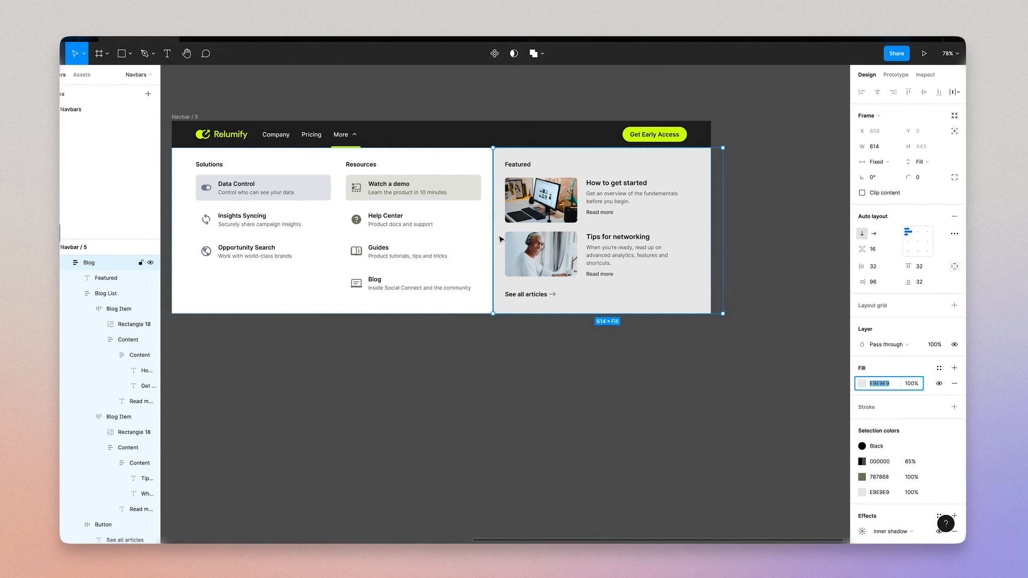
scroll(500, 239, left, 16)
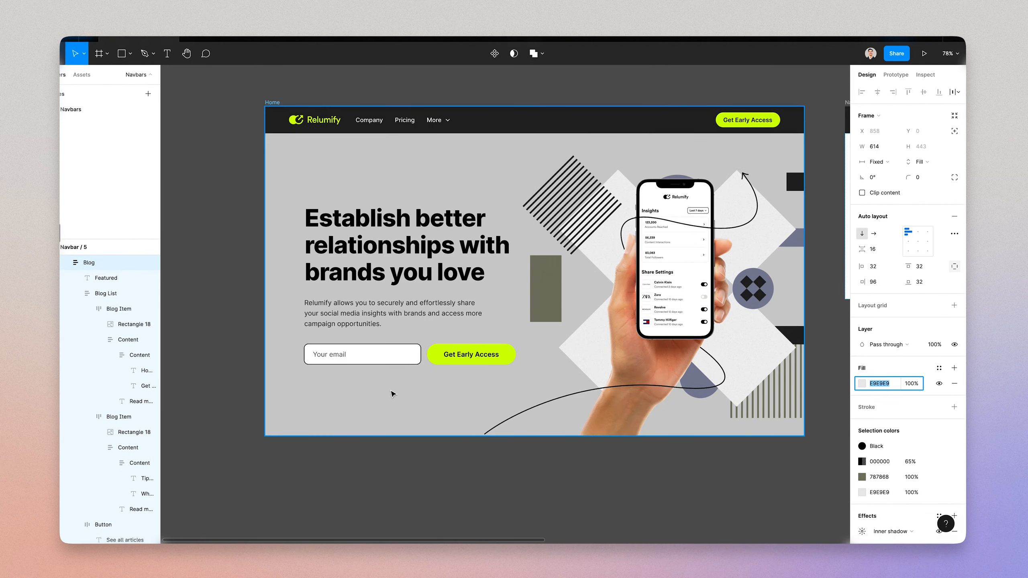
click(392, 394)
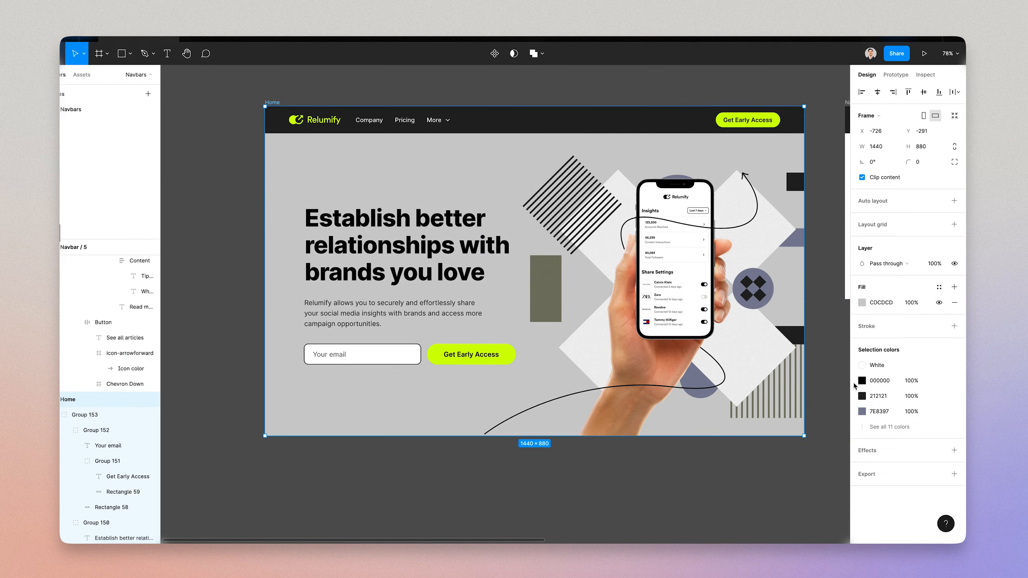
click(889, 304)
scroll(714, 353, left, 15)
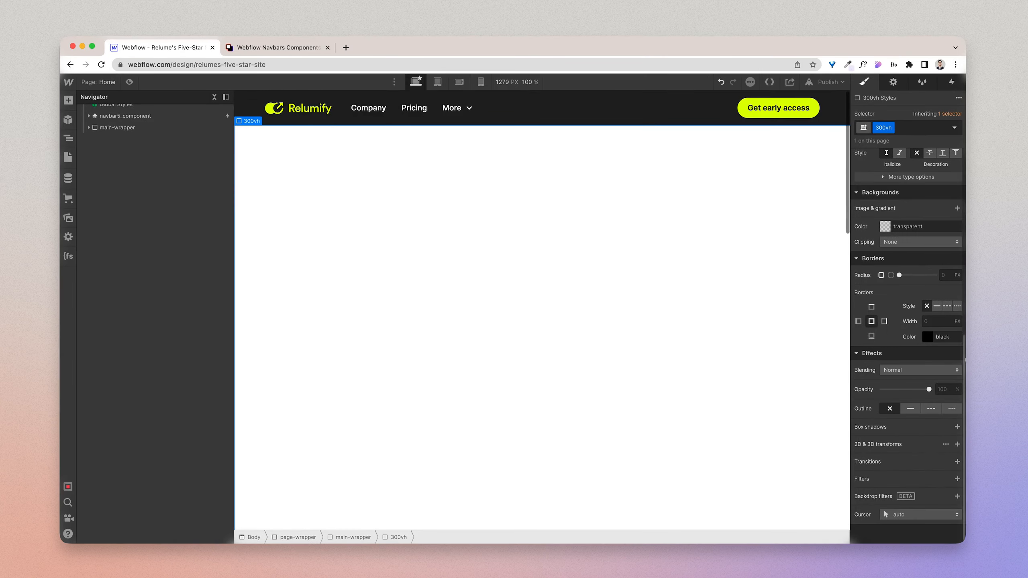
Step: Set the 300vh div's background color to the fill color copied from Figma
click(916, 224)
double_click(917, 223)
text(#e9e9e9)
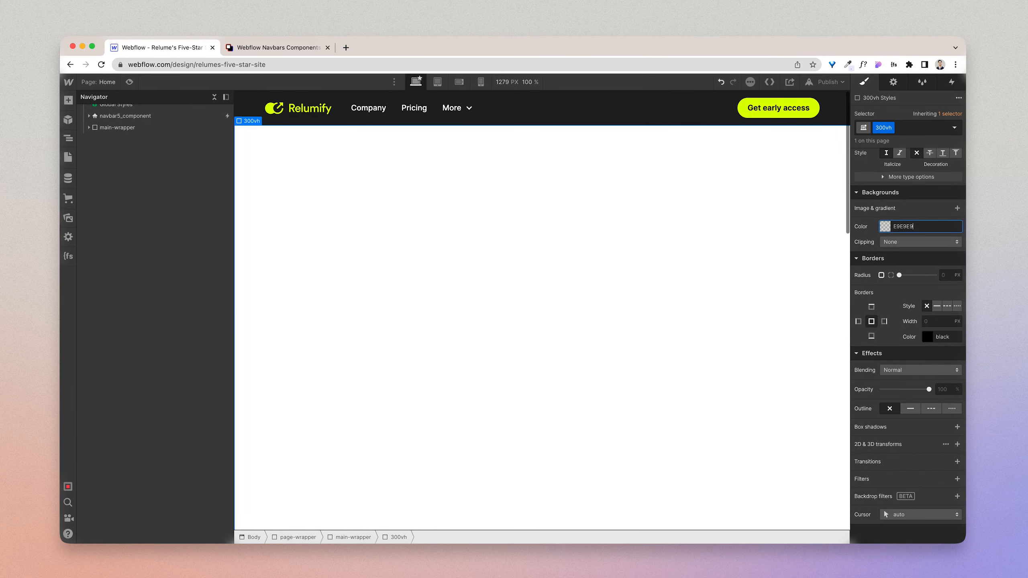
key(Return)
Step: Preview the page, scroll it down and back up to check the navbar's scroll behavior, and leave the preview
click(129, 82)
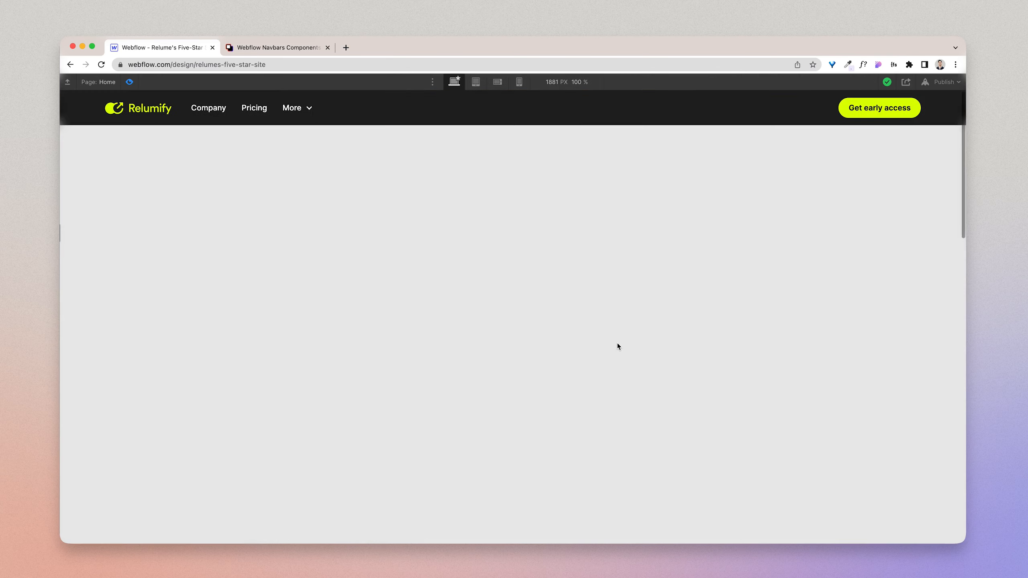
scroll(618, 345, down, 5)
scroll(617, 345, up, 5)
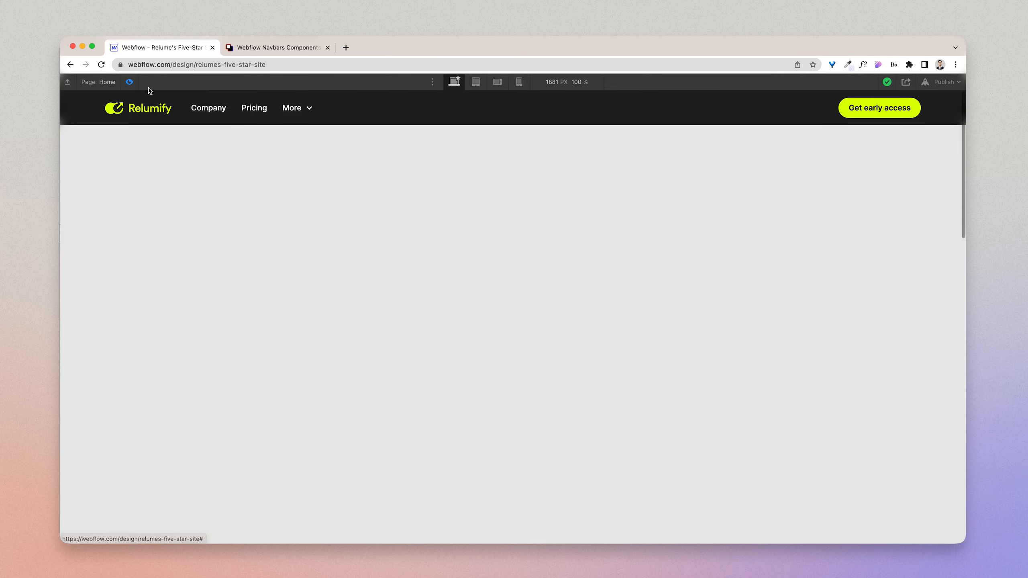
click(129, 82)
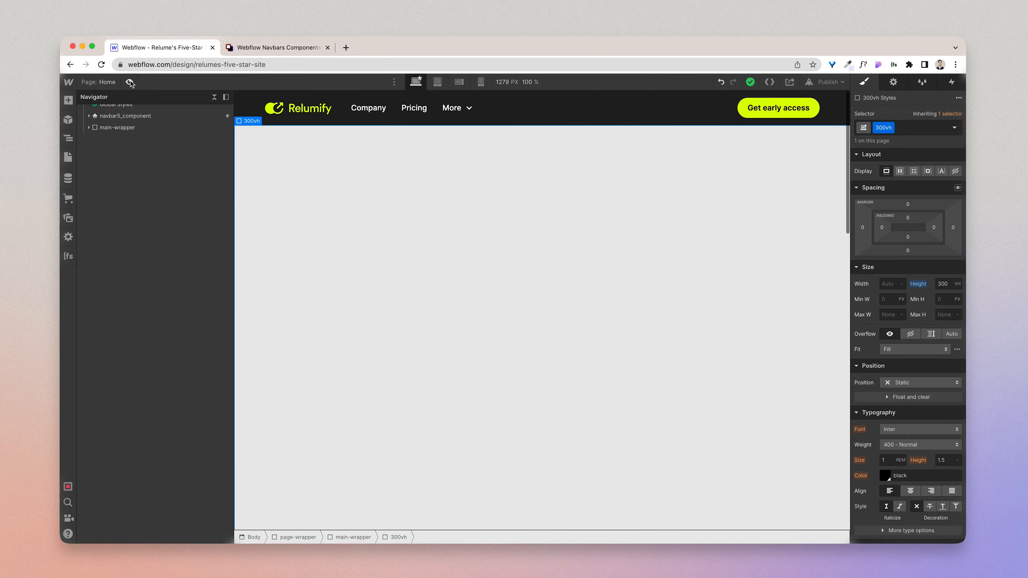
Step: Set navbar5_component's position to Fixed and pin it across the full width at the top of the page
click(245, 108)
scroll(903, 405, down, 2)
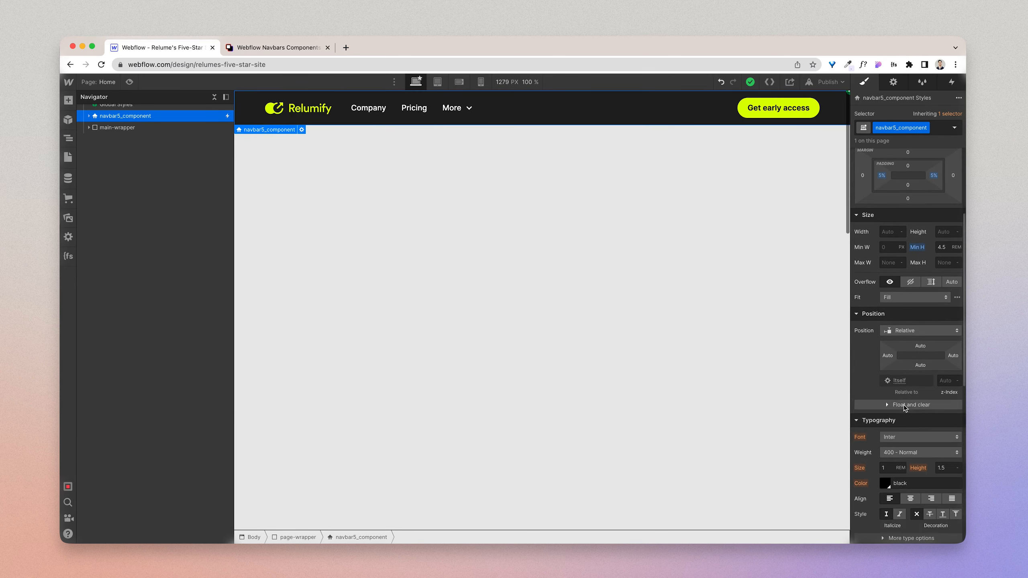
scroll(907, 396, down, 1)
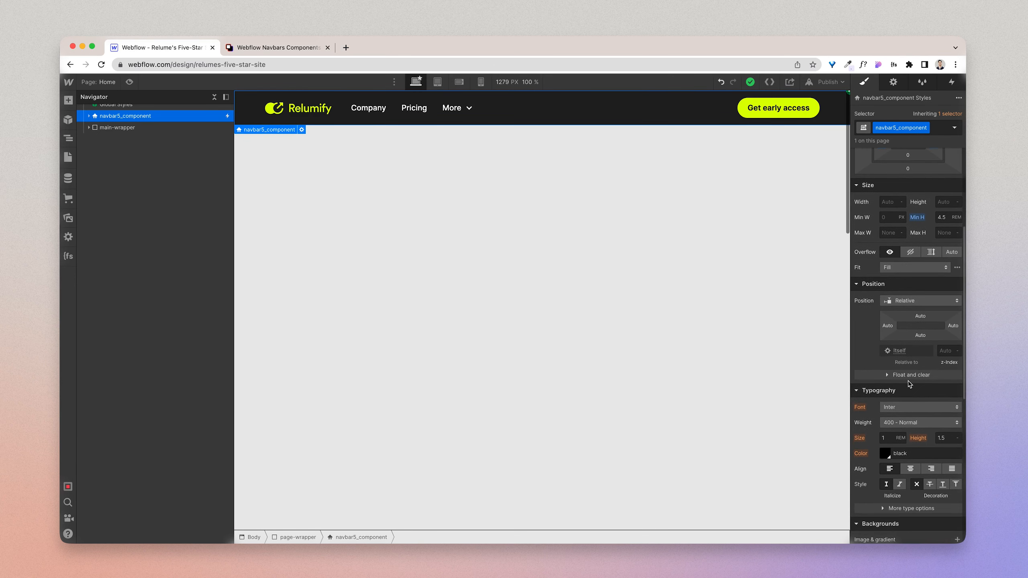
click(922, 301)
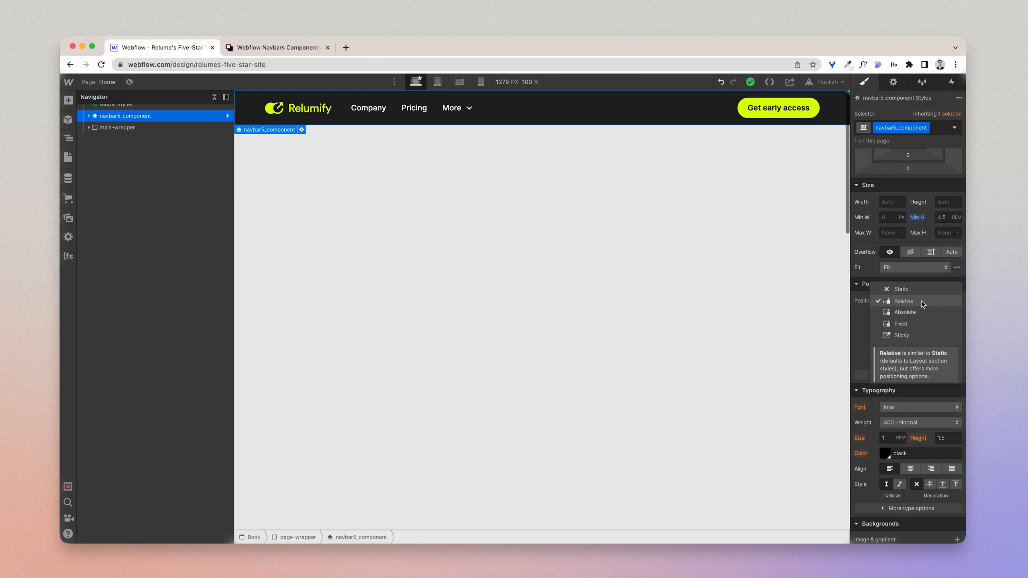
click(917, 325)
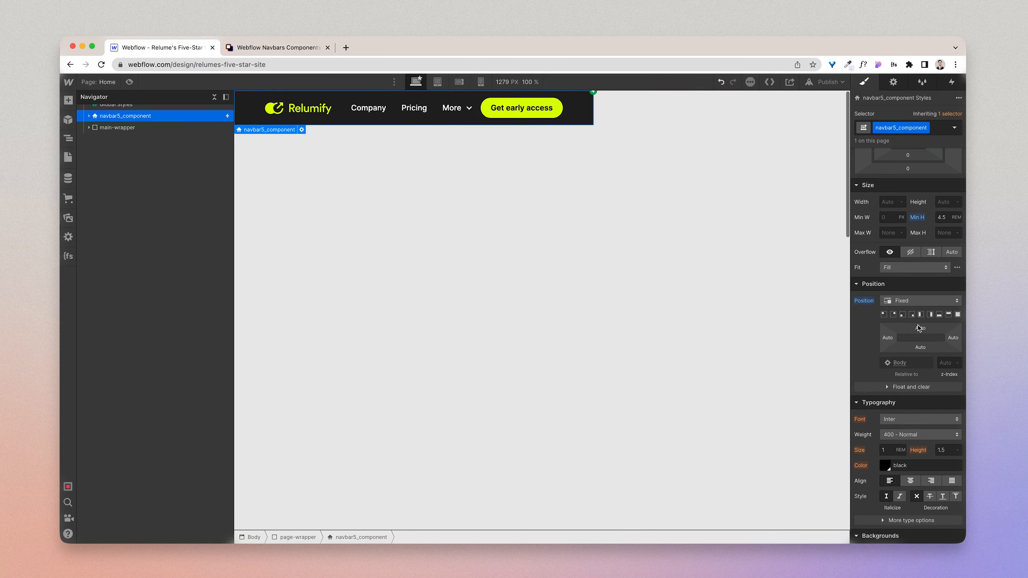
click(949, 315)
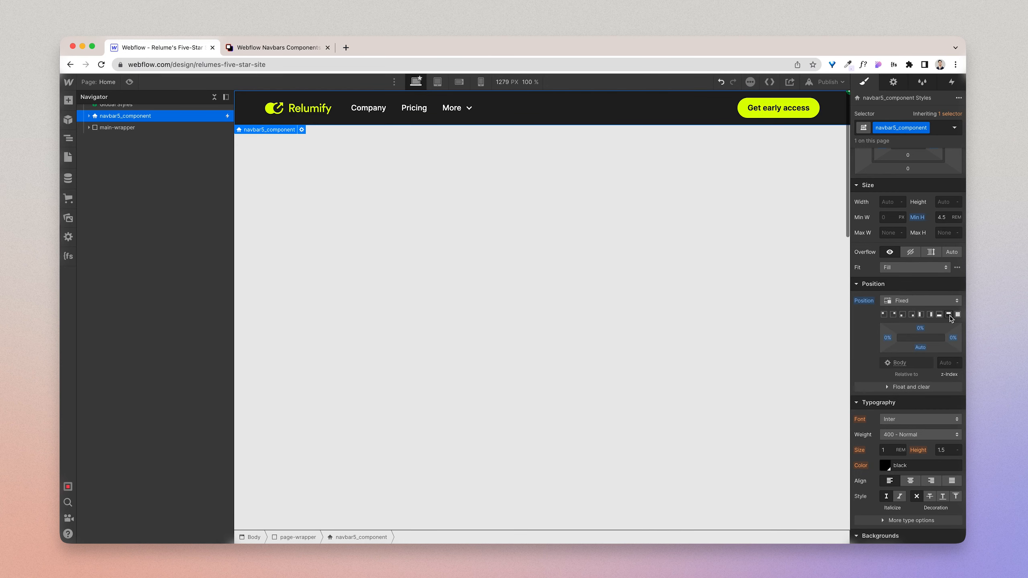
Step: Preview the page with the fixed navbar, scroll down and up repeatedly to test it, and exit the preview
click(130, 81)
scroll(522, 269, down, 10)
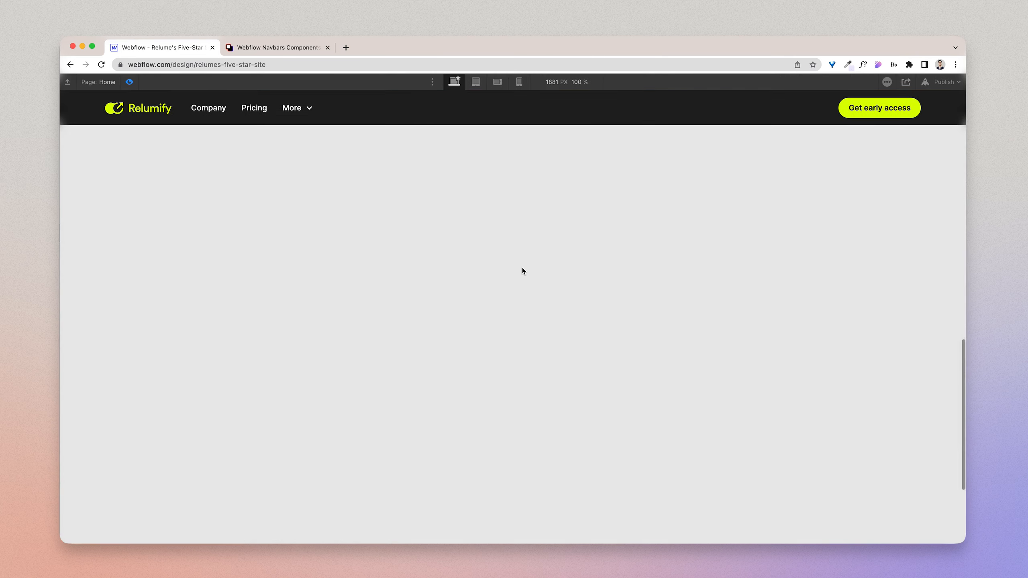
scroll(523, 269, up, 10)
scroll(522, 271, down, 10)
scroll(522, 271, up, 10)
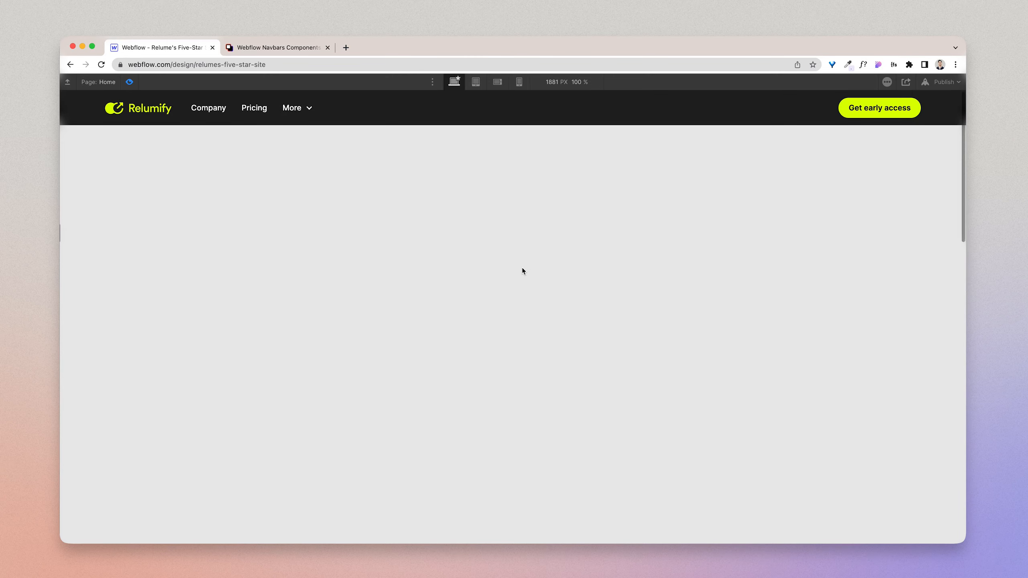
key(super+shift+p)
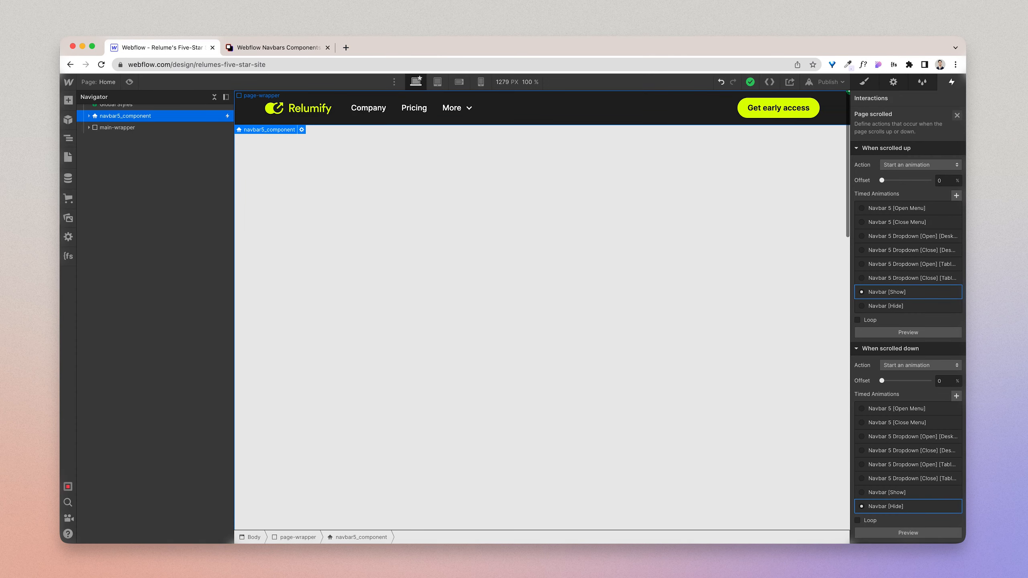